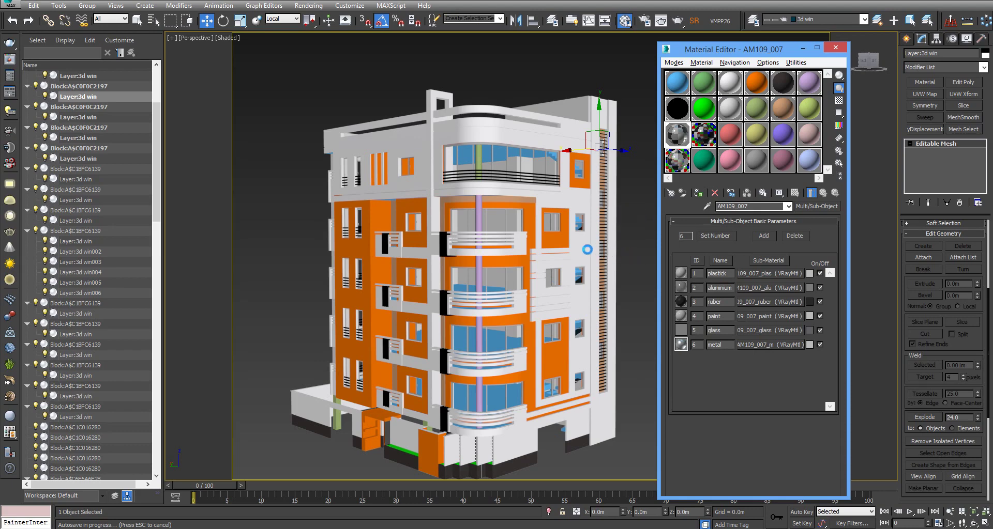
Delete the orange facade piece and save the scene as 'nama2'
key("Delete")
left_click(583, 250)
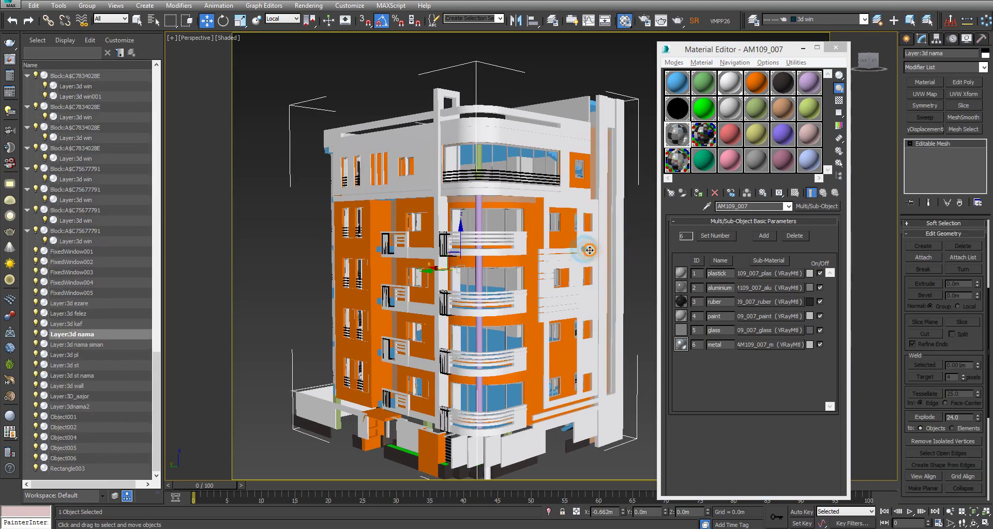
left_click(10, 4)
left_click(38, 116)
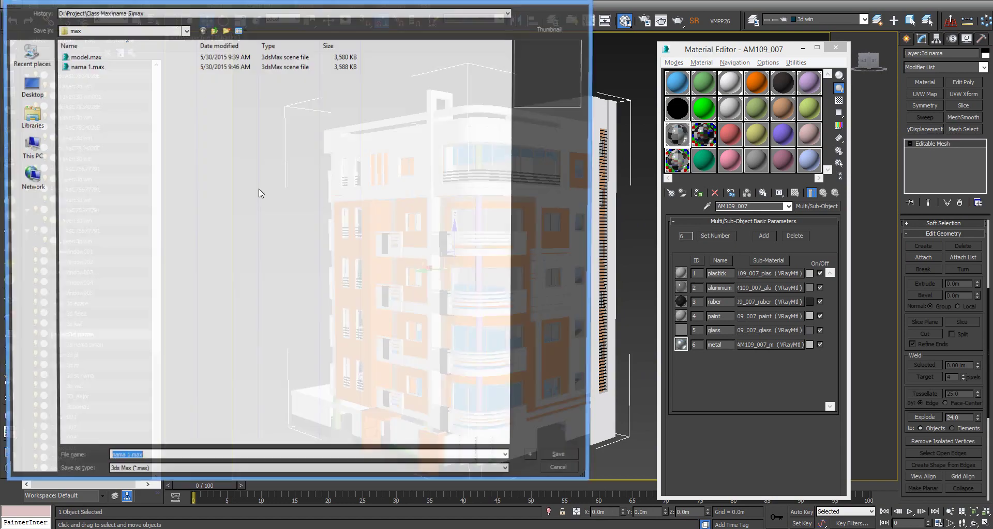
type("nama")
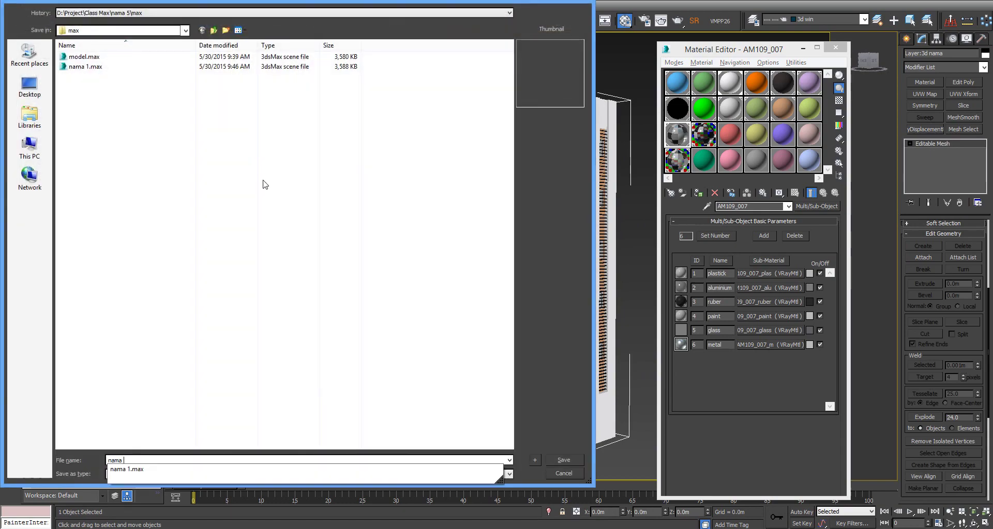
type("2")
key("Return")
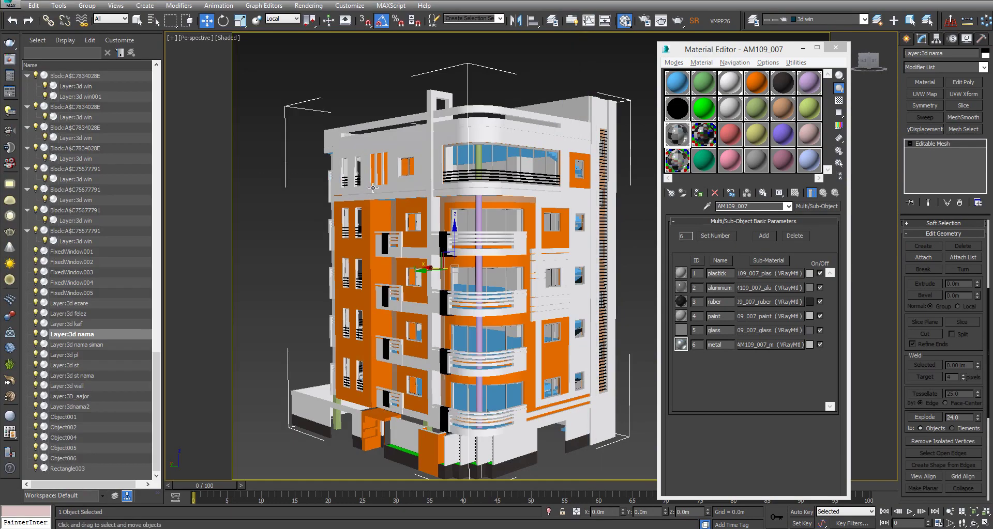
Save the scene over nama 1.max and bring up the external file path settings
left_click(10, 4)
left_click(38, 116)
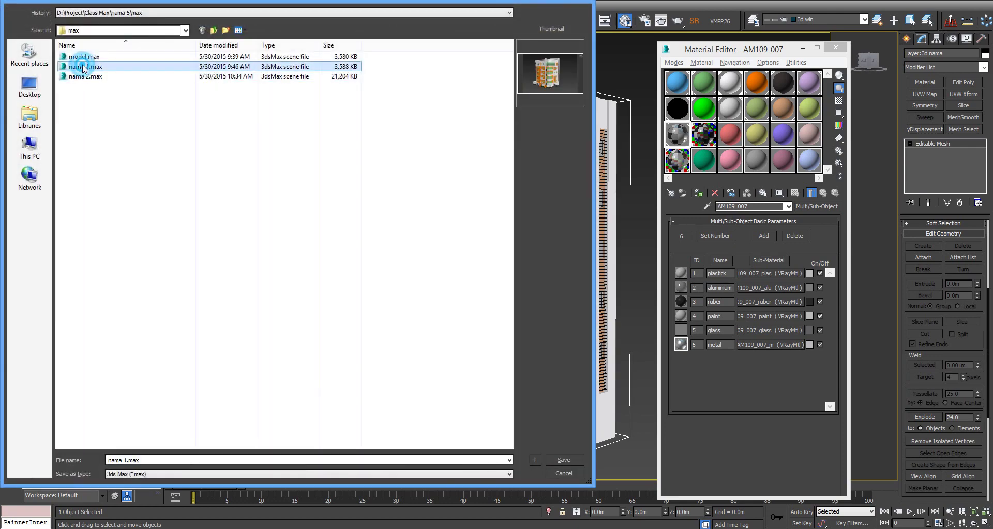
double_click(83, 76)
key("Return")
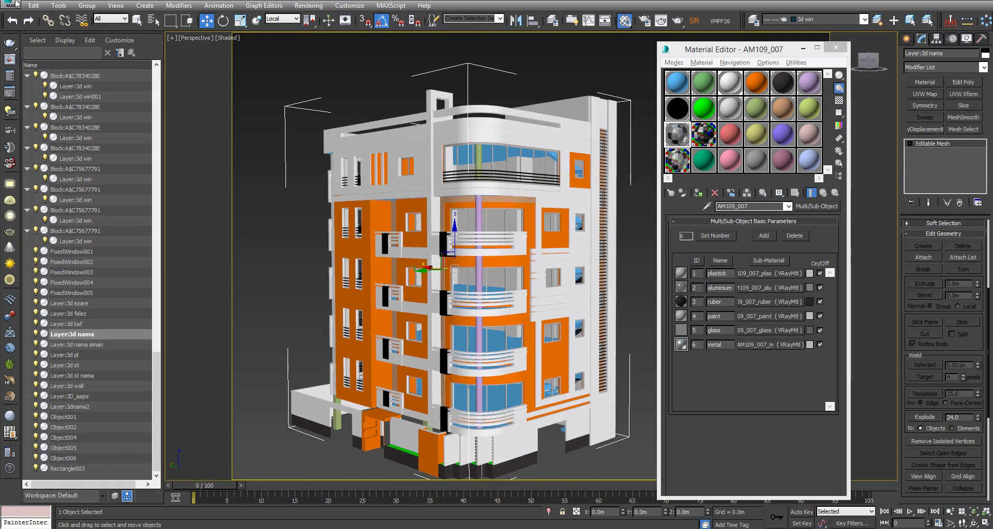
left_click(571, 355)
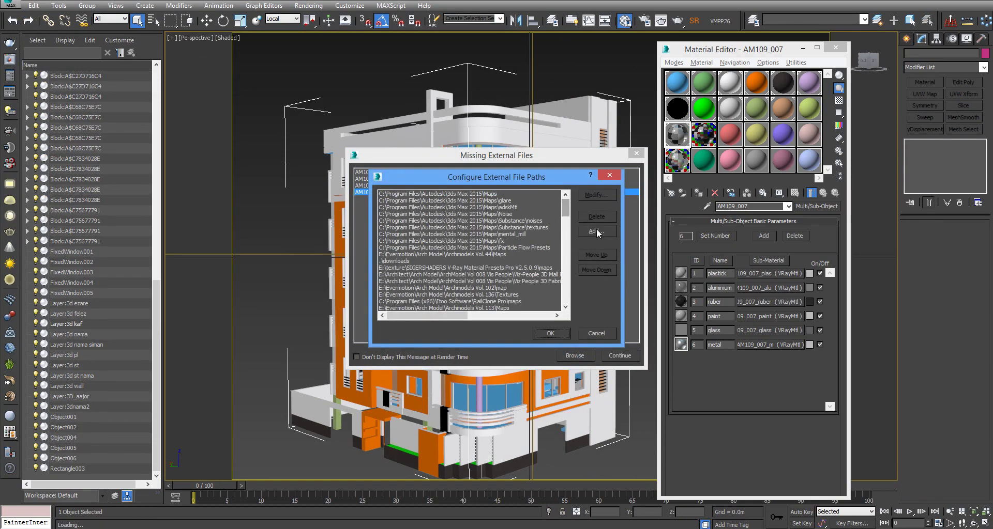
Add E:\Evermotion\Arch Model\Archmodels Vol.109\maps as an external path and continue loading
left_click(600, 230)
left_click(557, 55)
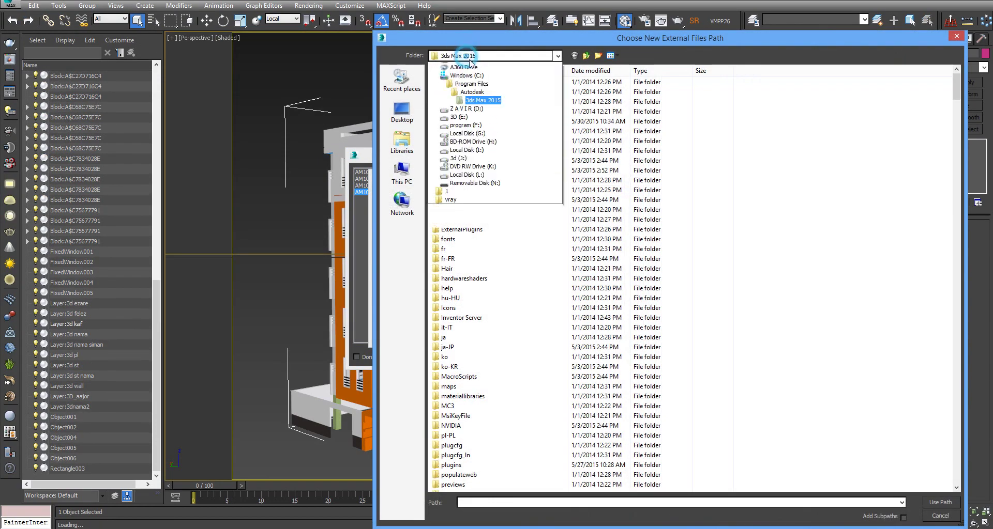
left_click(460, 224)
double_click(451, 99)
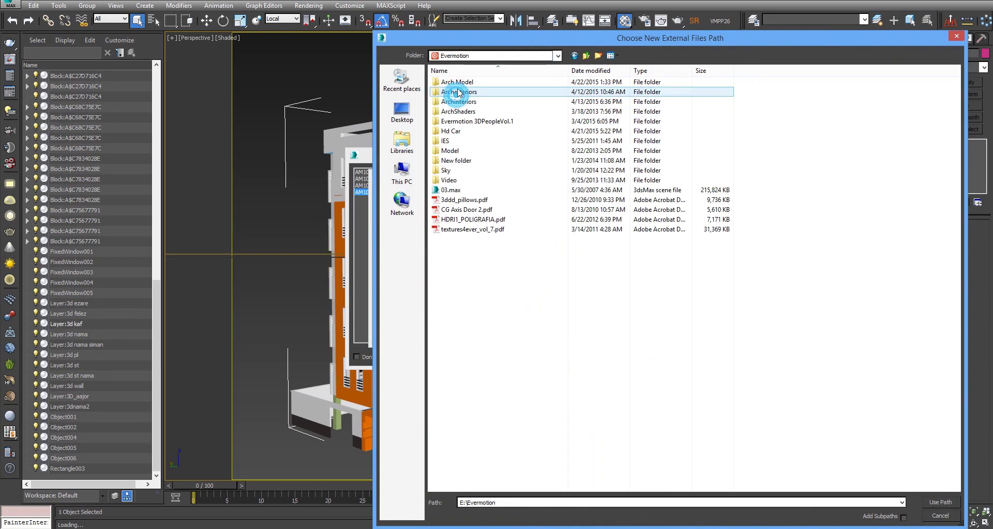
left_click(459, 83)
double_click(458, 83)
left_click_drag(498, 38, 591, 42)
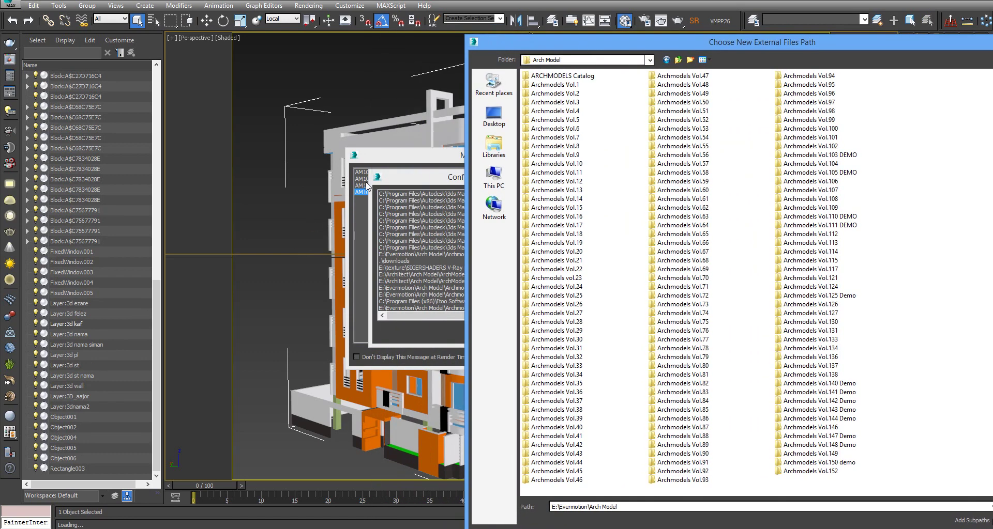
double_click(816, 208)
double_click(544, 92)
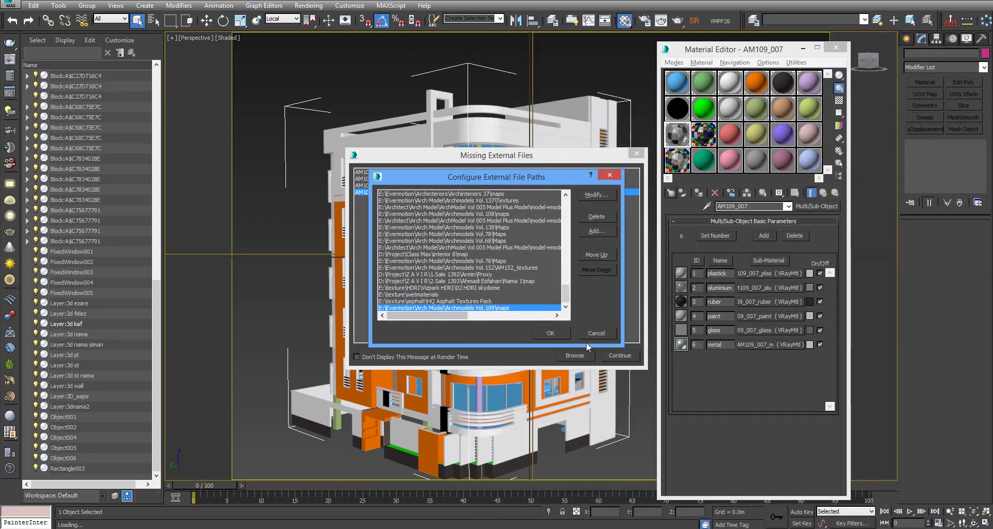
left_click(548, 333)
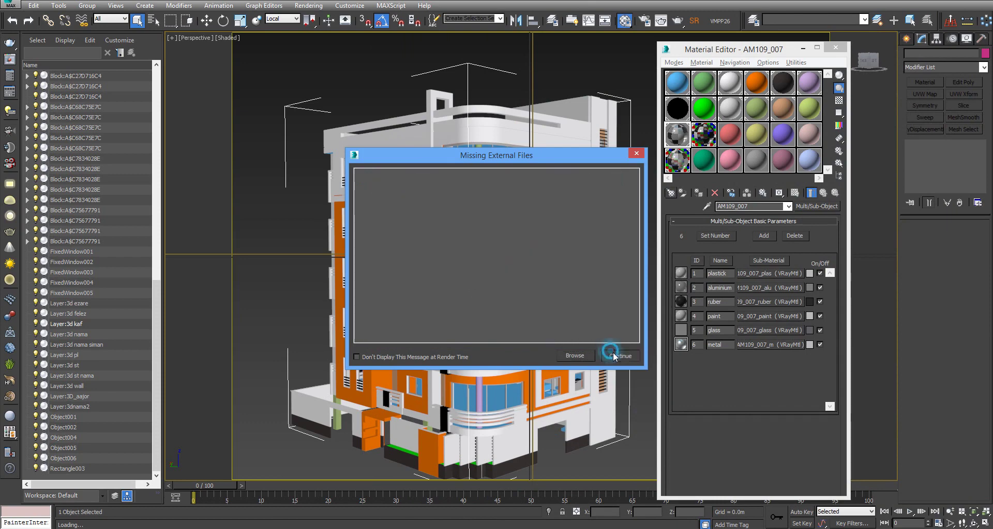
left_click(616, 356)
Select top slab Object006, inspect its Material #3 sample, then orbit down onto the roof
left_click(566, 142)
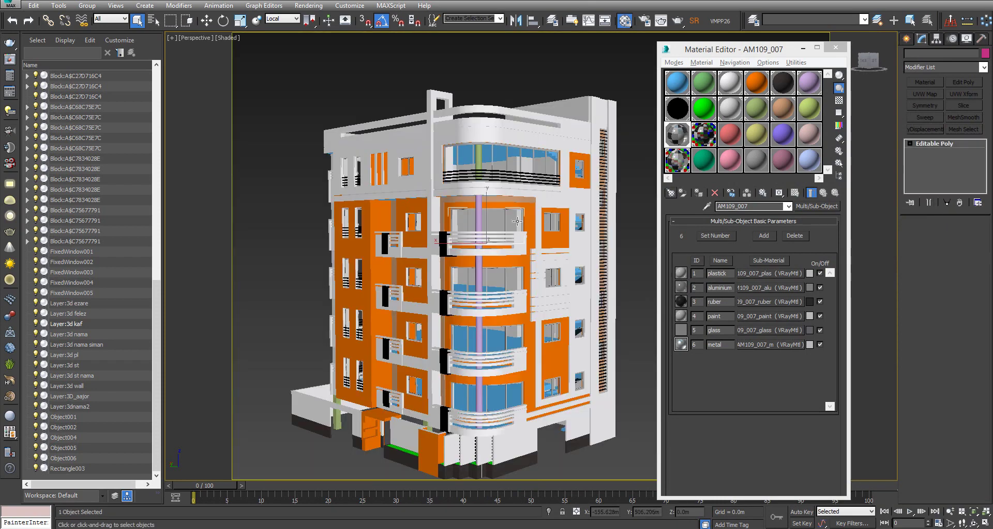
key("w")
left_click(566, 142)
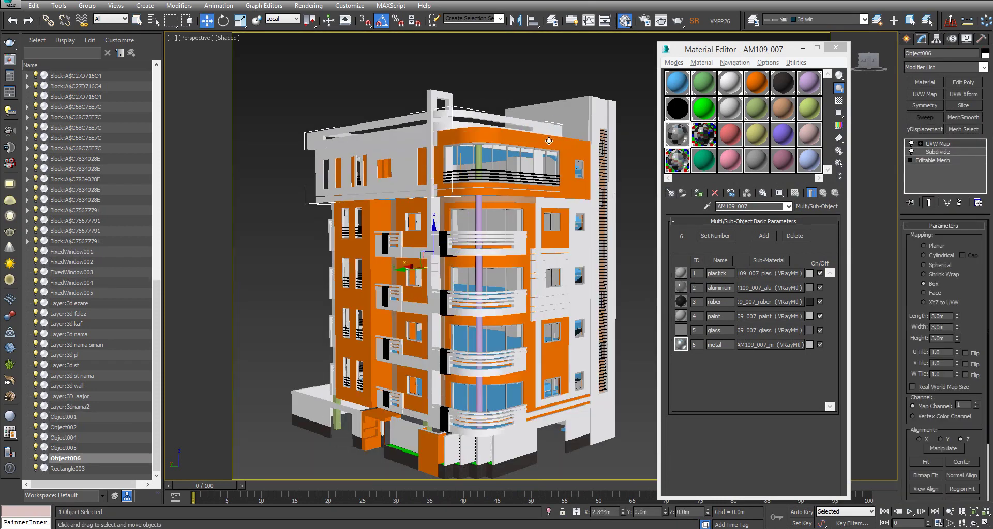
left_click(729, 83)
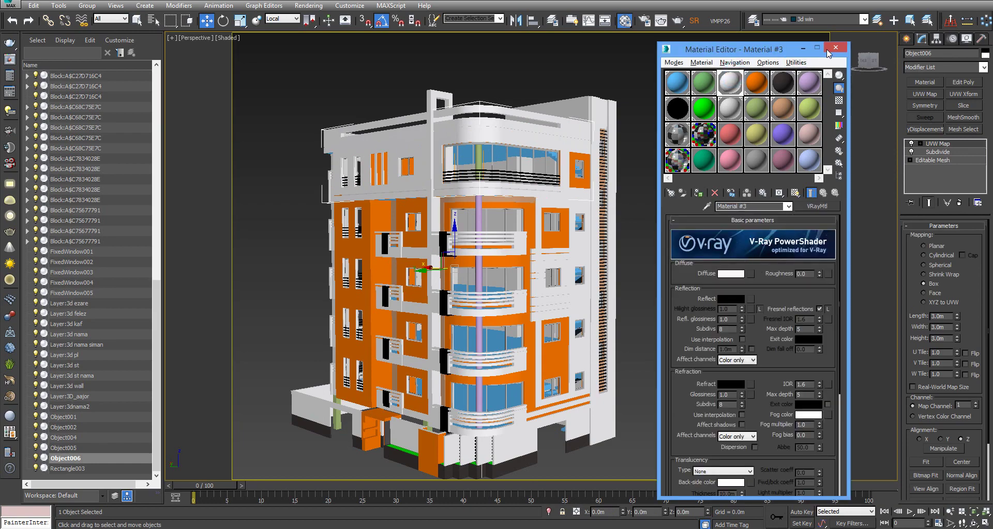
left_click(828, 51)
left_click(646, 212)
mouse_move(646, 212)
middle_mouse_down("alt")
mouse_move(605, 323)
mouse_move(622, 261)
mouse_move(536, 262)
mouse_move(595, 245)
middle_mouse_up("alt")
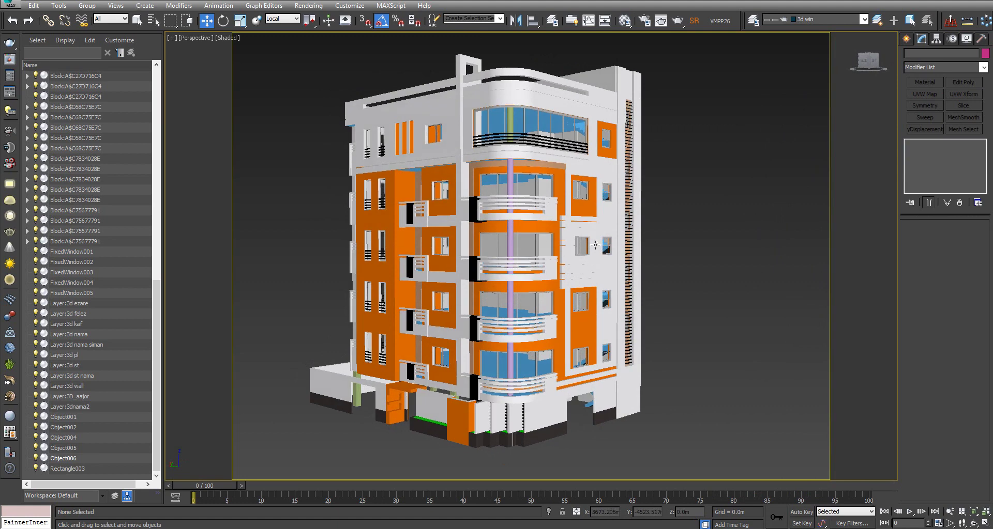
Set V-Ray color mapping mode to 'Color mapping and gamma' and the image sampler to Progressive
key("F10")
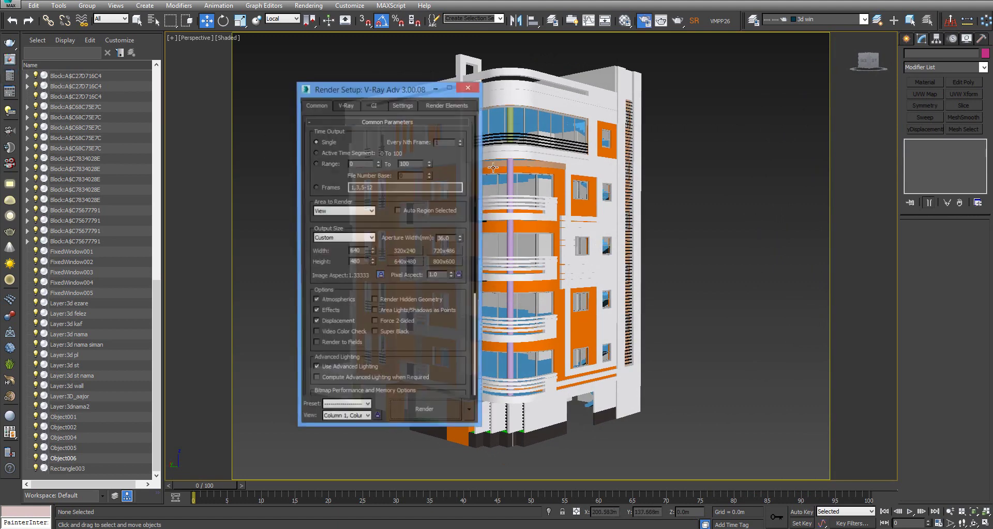
left_click(345, 105)
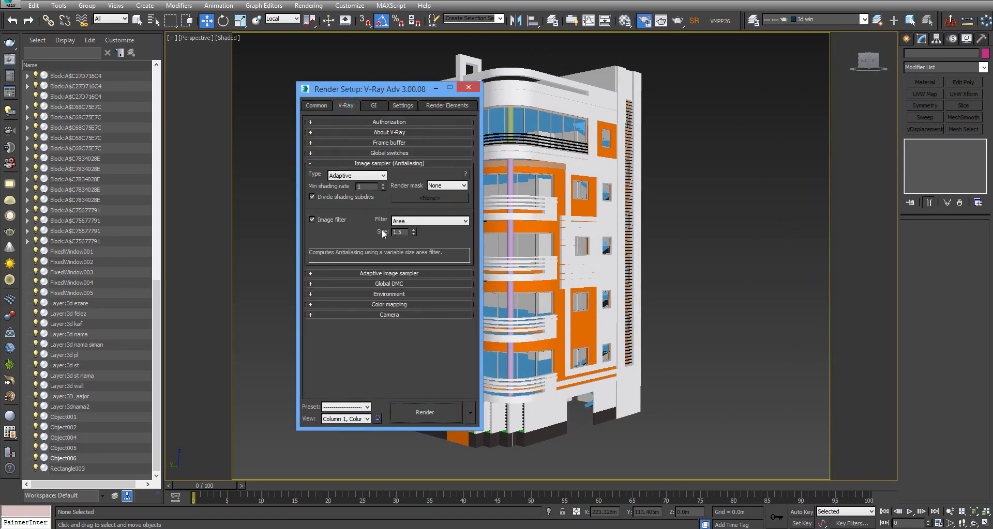
left_click(396, 304)
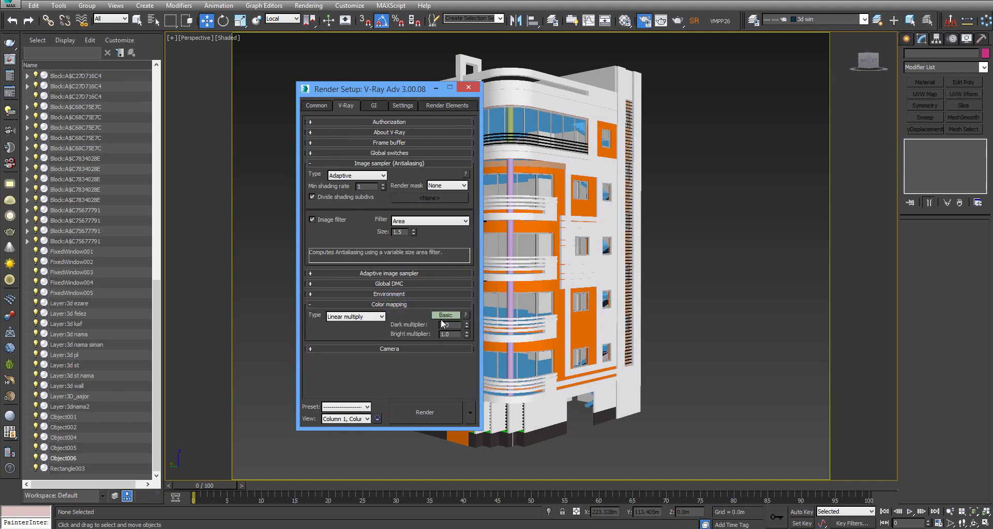
left_click(444, 316)
left_click(448, 366)
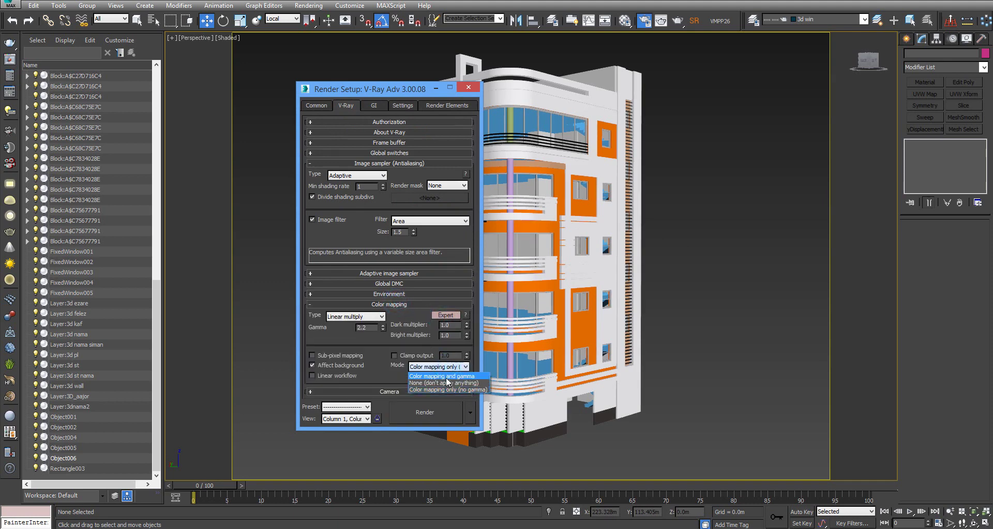
left_click(446, 377)
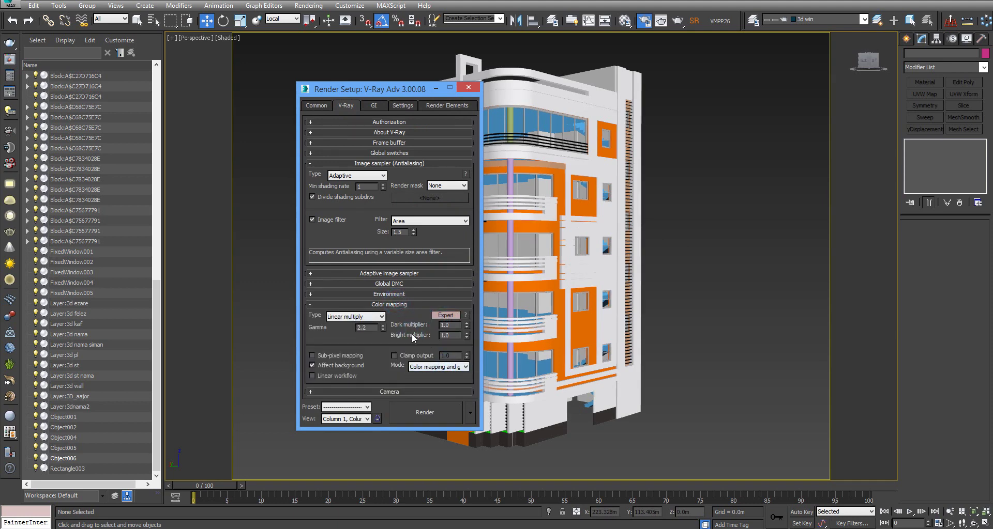
left_click(362, 176)
left_click(352, 212)
Enable GI with Light cache secondary and an Irradiance map at Low preset, 30 subdivs
left_click(374, 105)
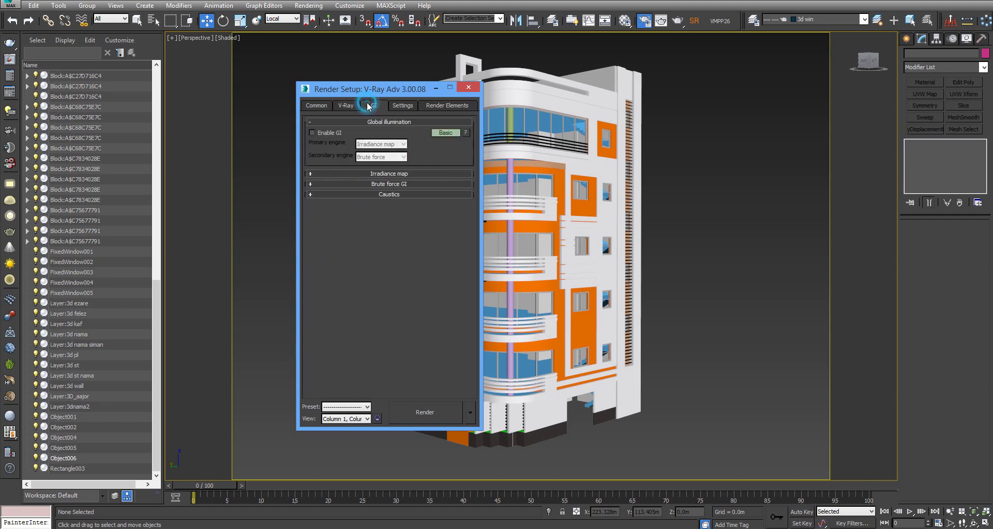
left_click(312, 133)
left_click(381, 158)
left_click(384, 187)
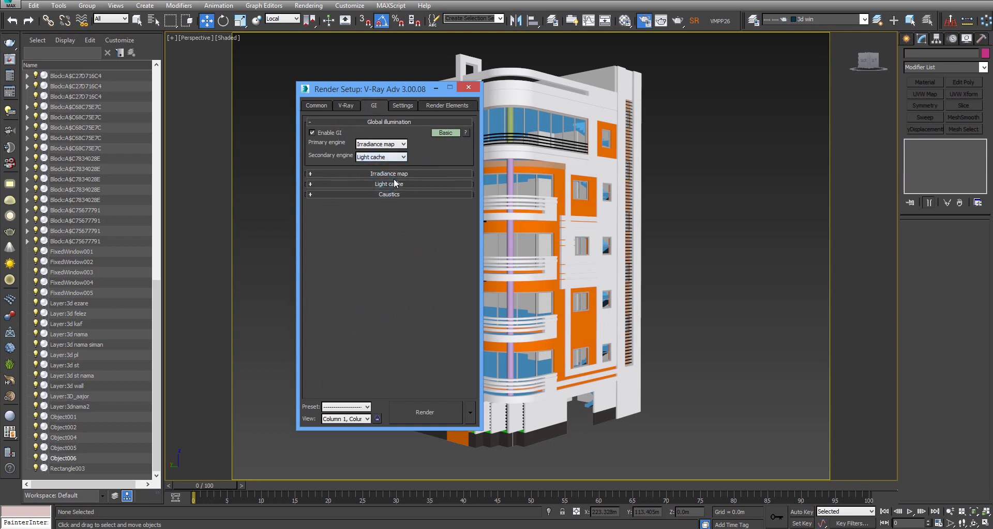
left_click(395, 174)
left_click(385, 185)
left_click(380, 209)
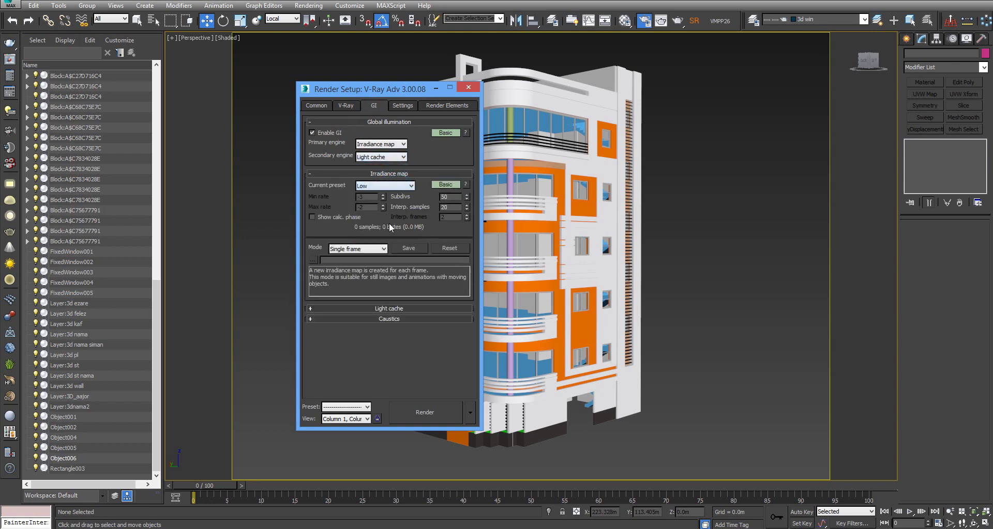
double_click(443, 198)
type("30")
left_click(412, 307)
double_click(362, 314)
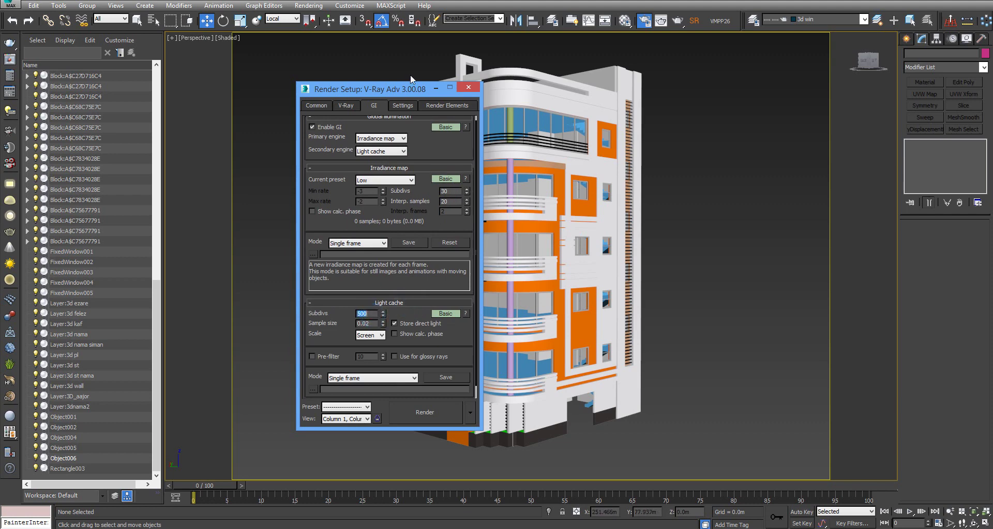
left_click(402, 106)
Adjust the dynamic memory limit and bucket options, and delete all render elements
left_click(371, 185)
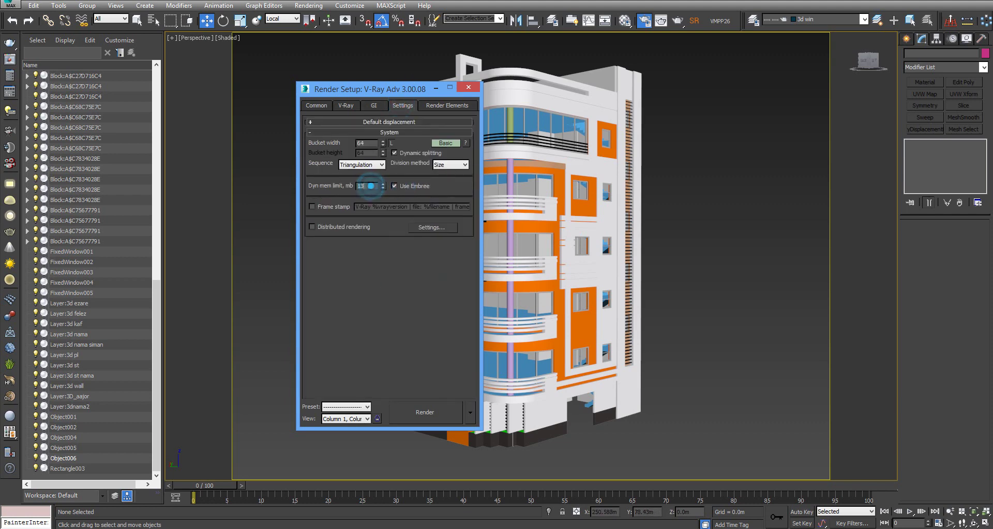
type("000")
left_click(446, 144)
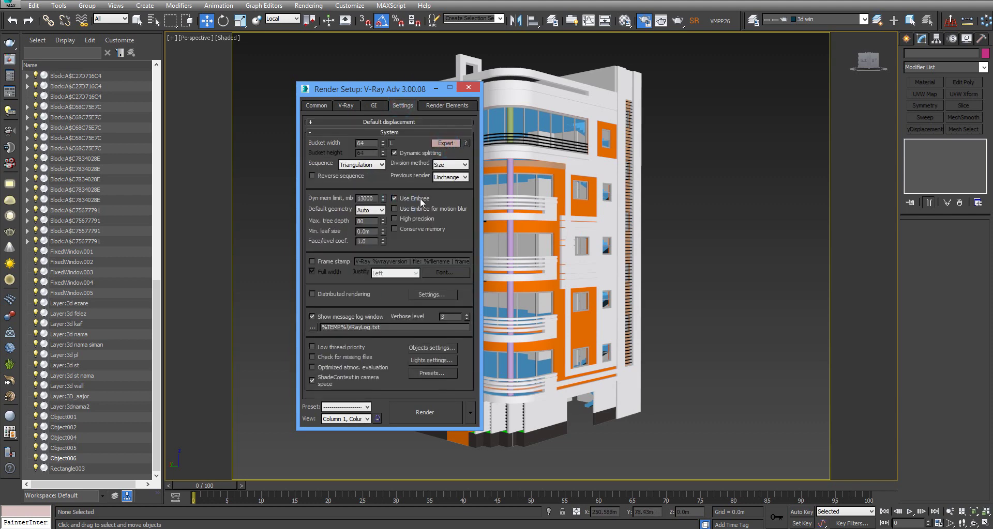
left_click(375, 165)
left_click(447, 106)
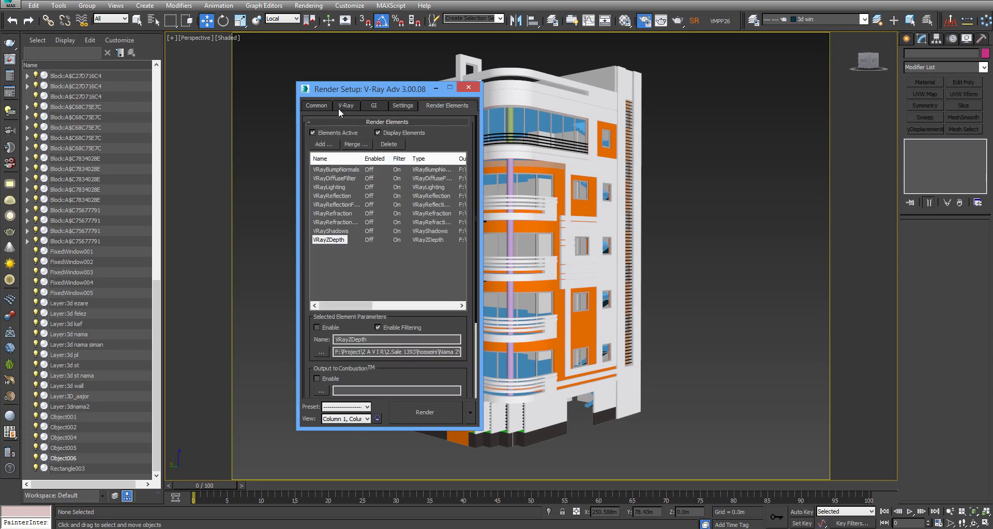
left_click(336, 170, "shift")
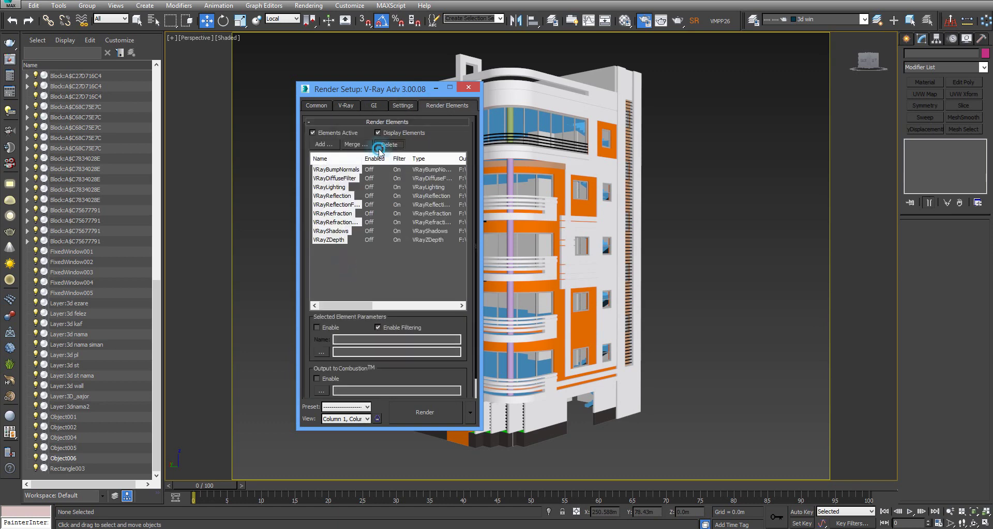
left_click(388, 144)
Turn off the antialiasing image filter and displacement in the V-Ray settings
left_click(346, 105)
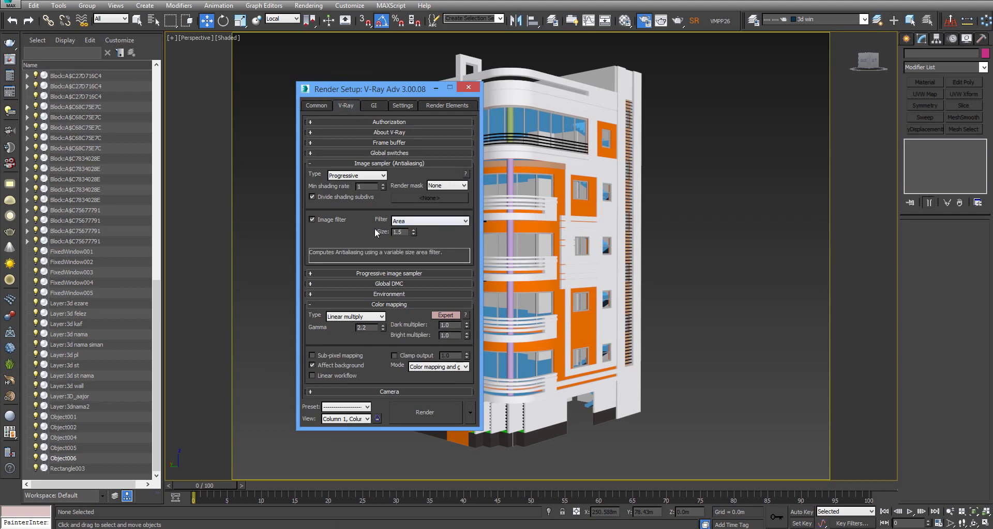
left_click(331, 219)
left_click(401, 153)
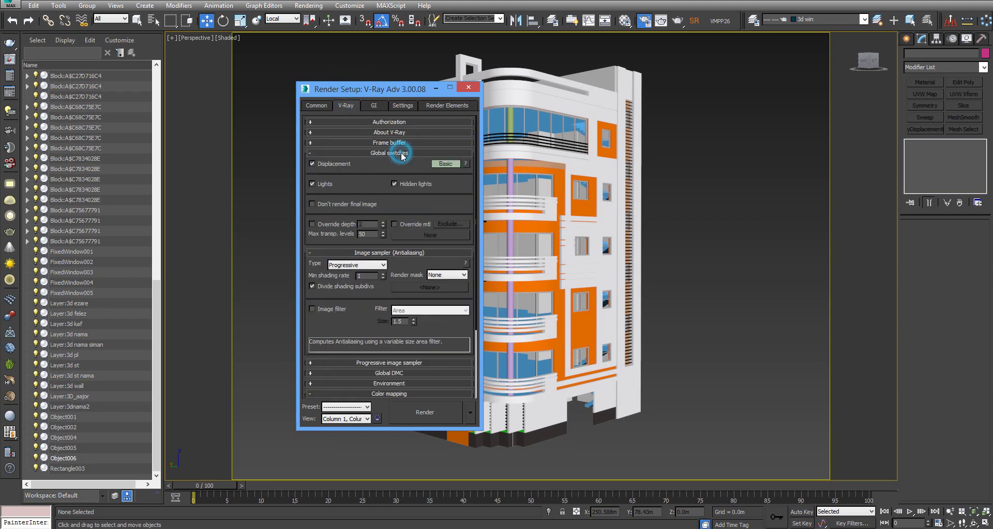
left_click(346, 166)
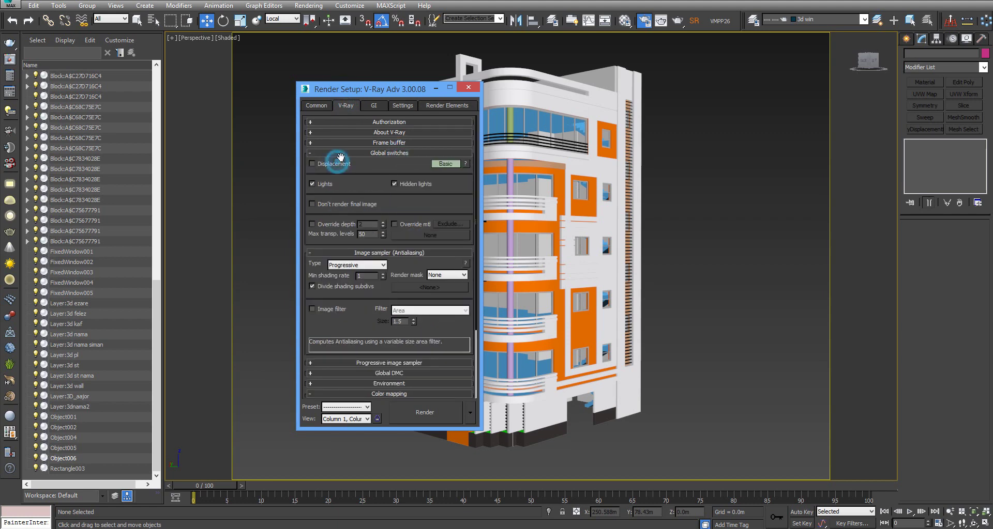
Set the output size to 1100 × 825 and close Render Setup
left_click(321, 106)
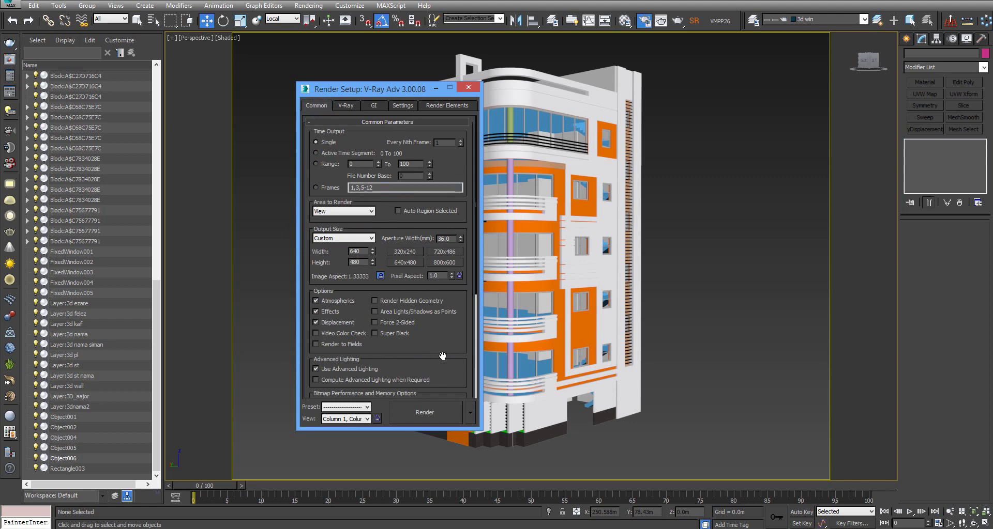
scroll(443, 356, "down", 3)
double_click(360, 206)
type("1100")
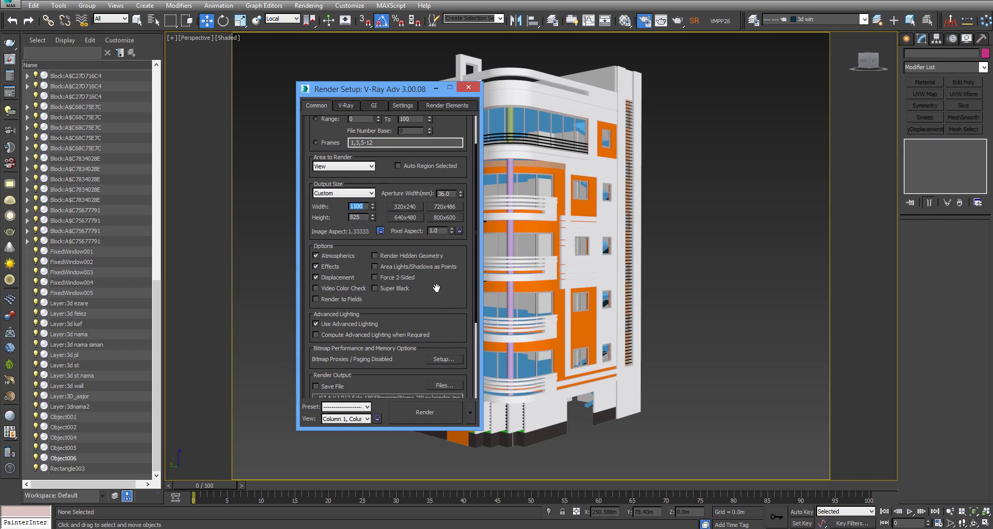
mouse_move(436, 288)
left_mouse_down()
mouse_move(435, 166)
mouse_move(395, 267)
left_mouse_up()
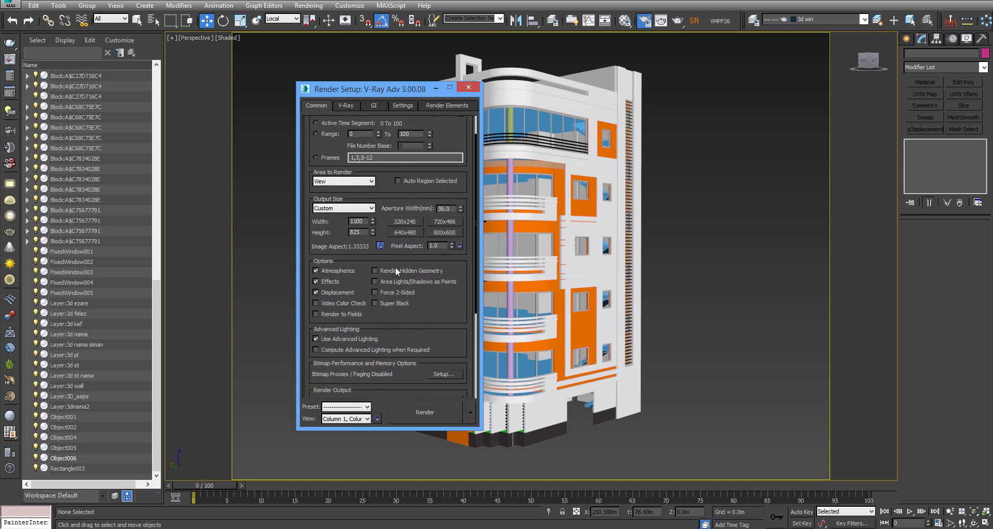
left_click(346, 108)
left_click(468, 87)
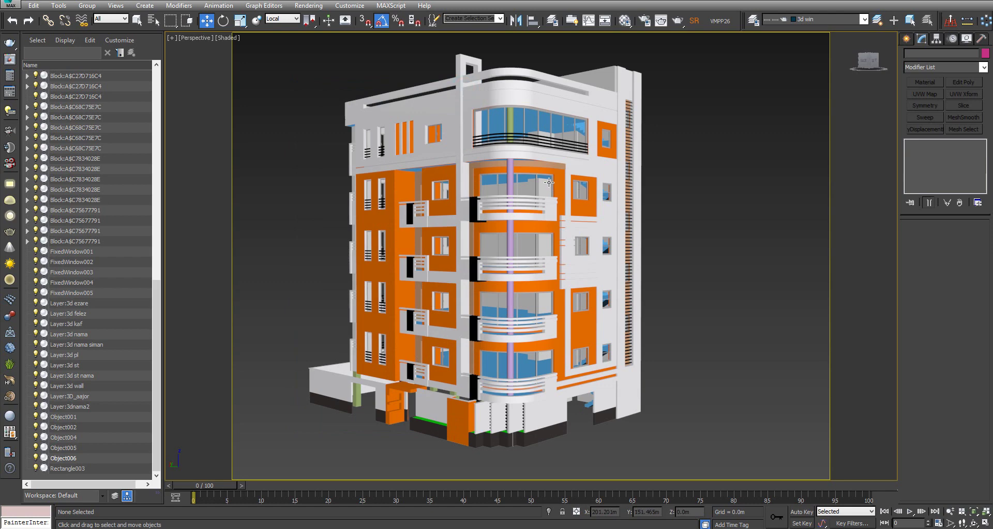
Clear the environment map and make the background colour white (250, 250, 250)
key("8")
right_click(835, 127)
left_click(838, 159)
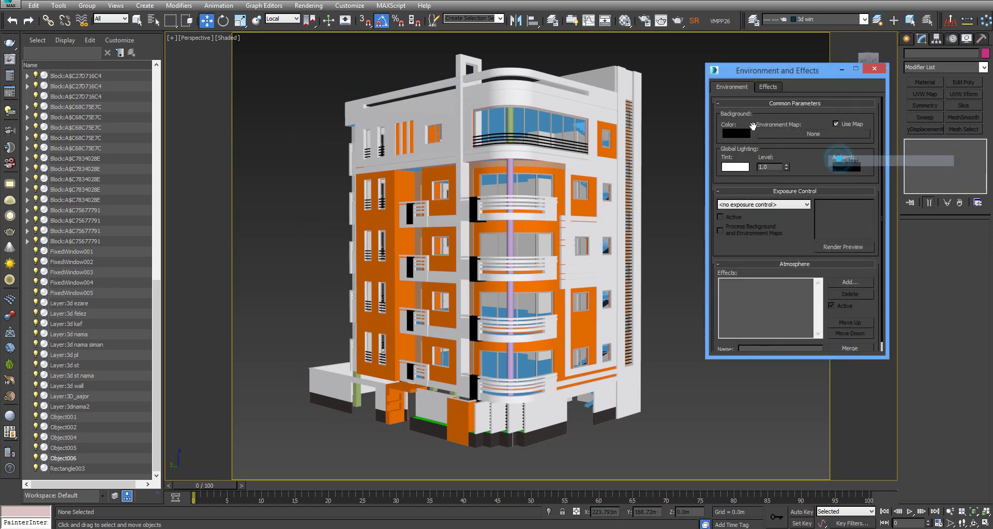
left_click(736, 134)
left_click(297, 62)
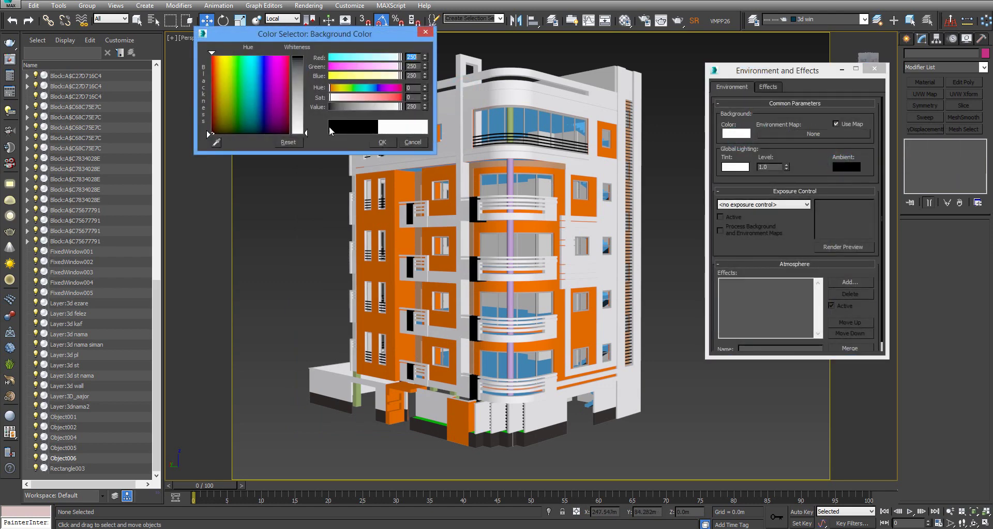
left_click(382, 142)
left_click(873, 70)
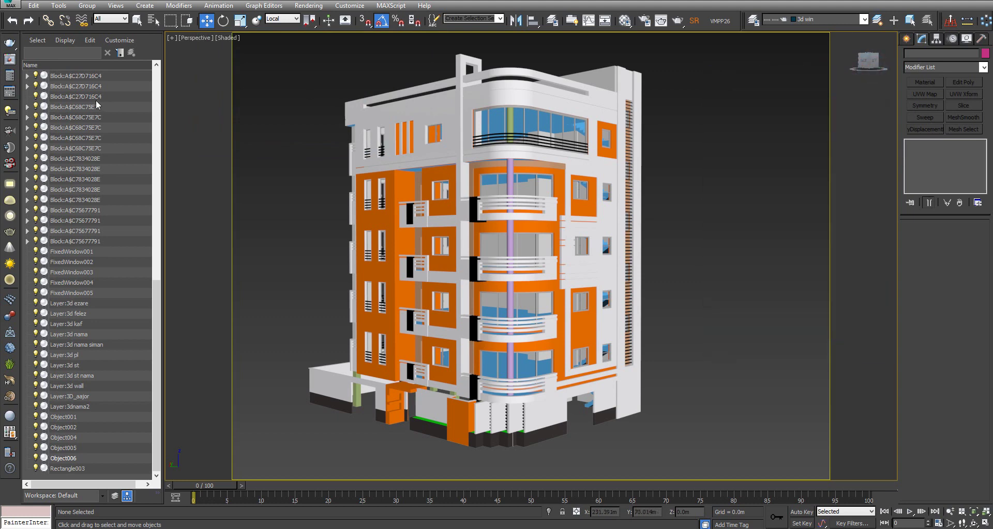
key("F10")
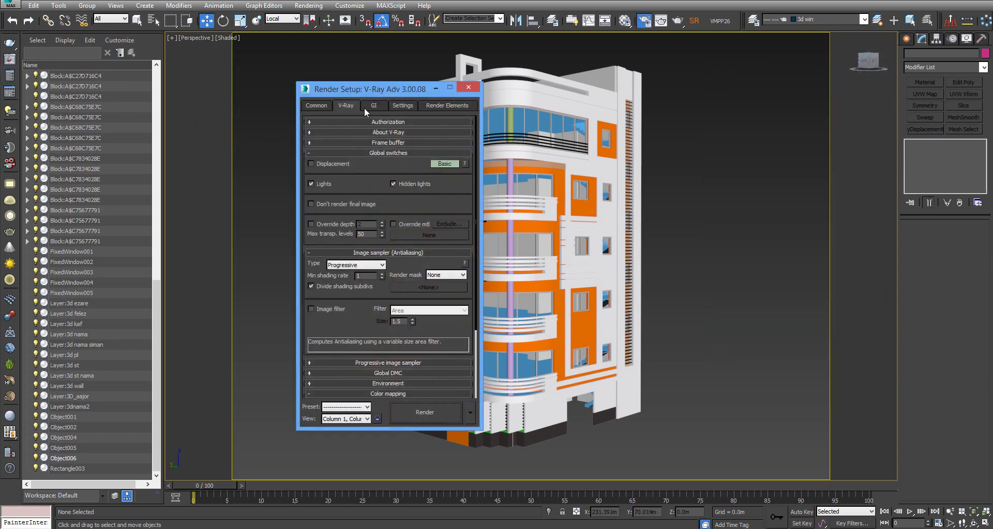
Test-render the perspective view with sRGB display, then cancel and move the frame buffer aside
left_click(474, 89)
key("shift+q")
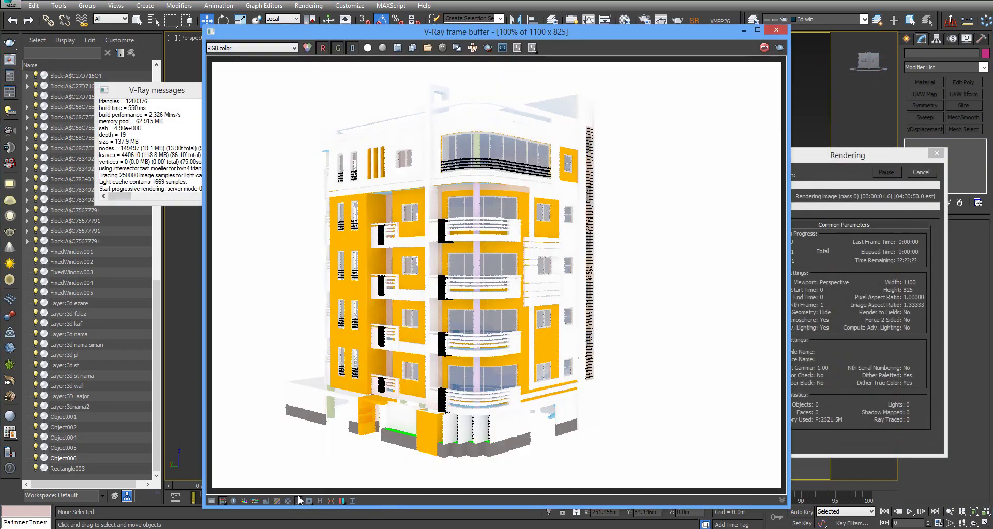
left_click(298, 502)
left_click(299, 502)
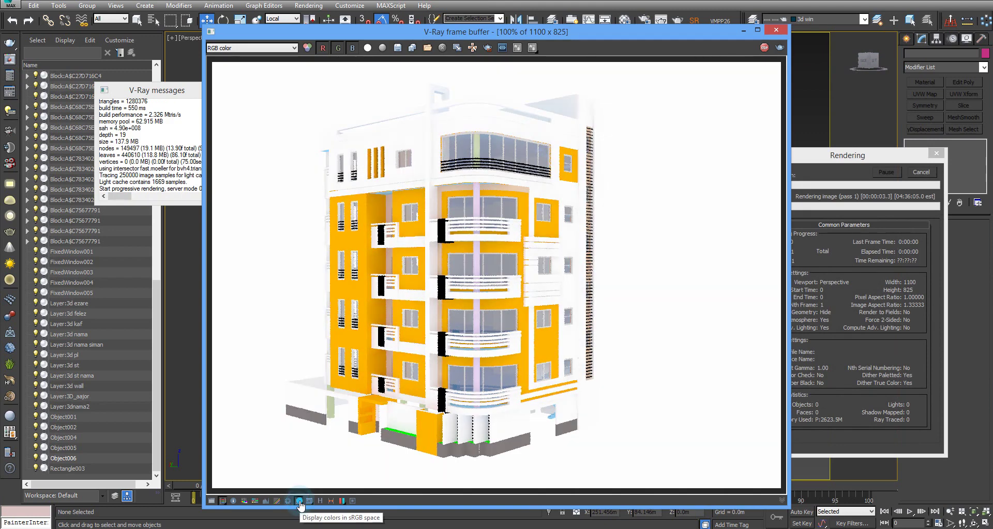
left_click(299, 501)
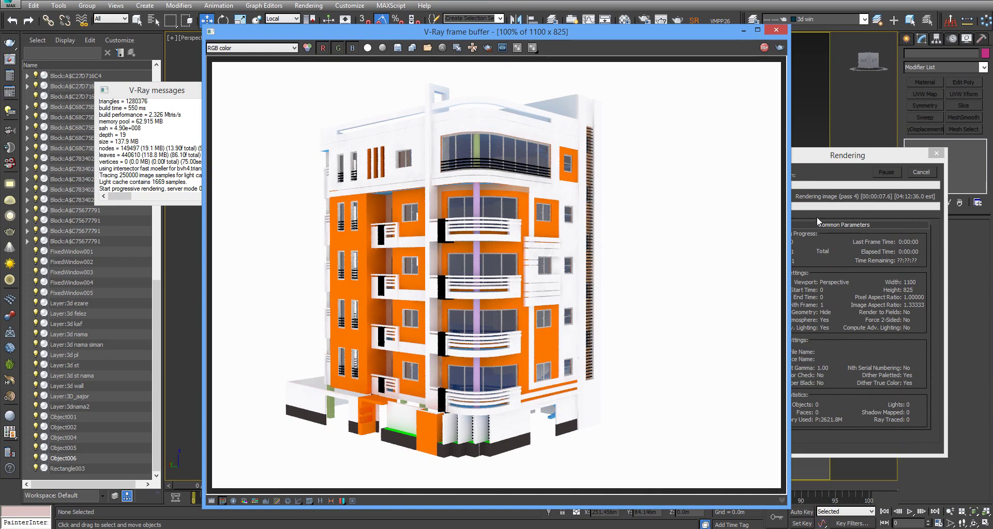
left_click(915, 173)
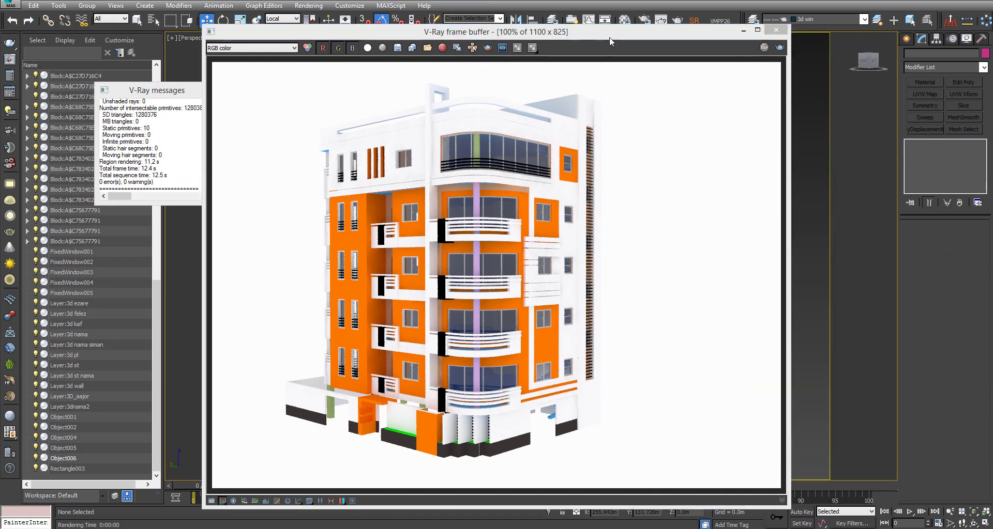
mouse_move(609, 36)
left_mouse_down()
mouse_move(455, 47)
mouse_move(400, 39)
left_mouse_up()
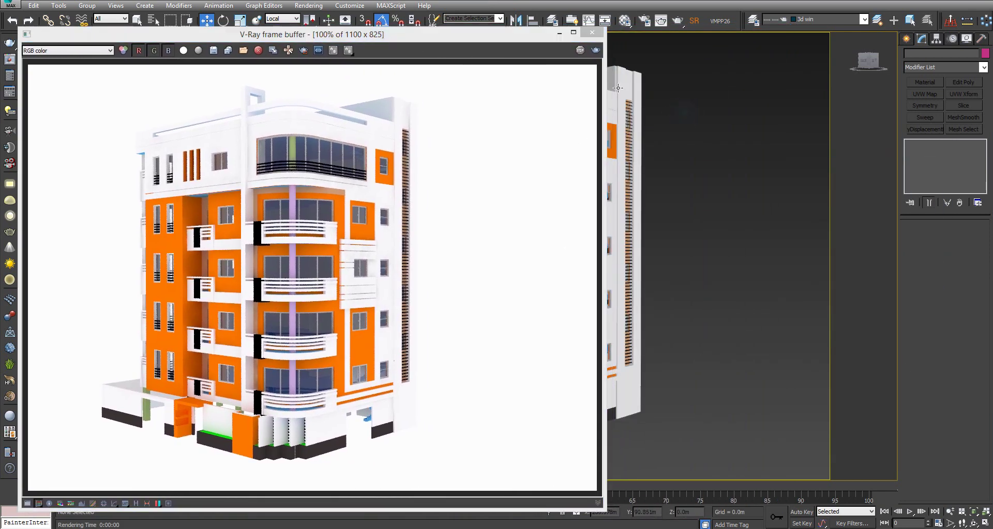
left_click(618, 87)
Convert Material #3 to a VRayMtl and give its diffuse a Bitmap map
key("m")
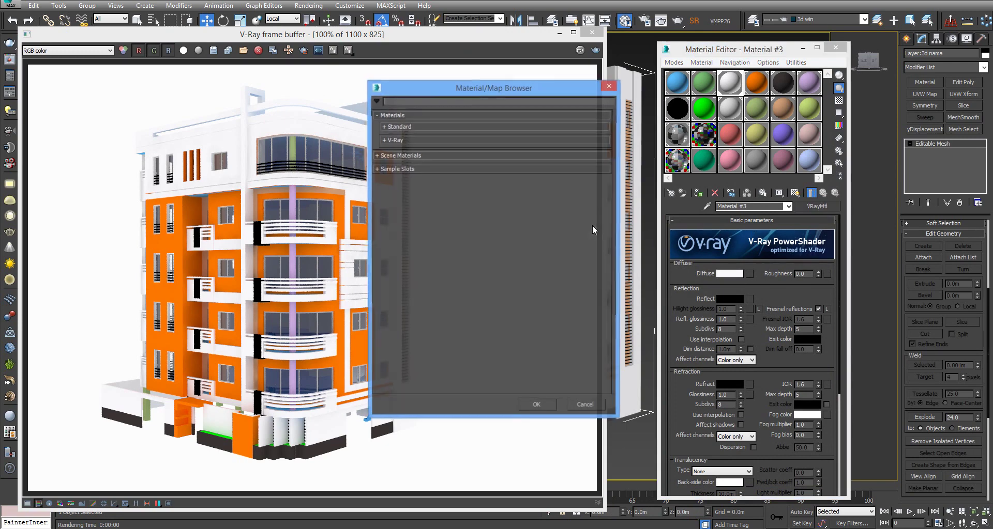
left_click(405, 139)
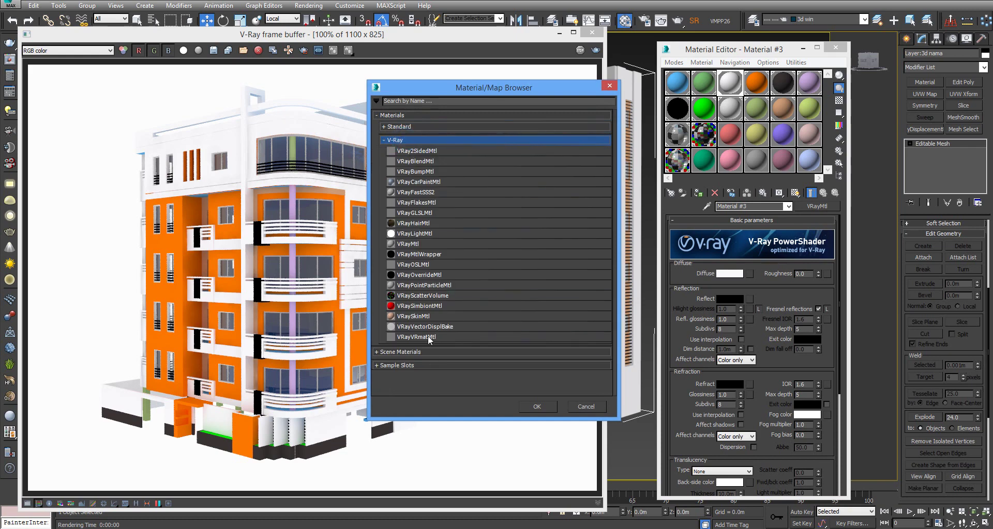
double_click(419, 244)
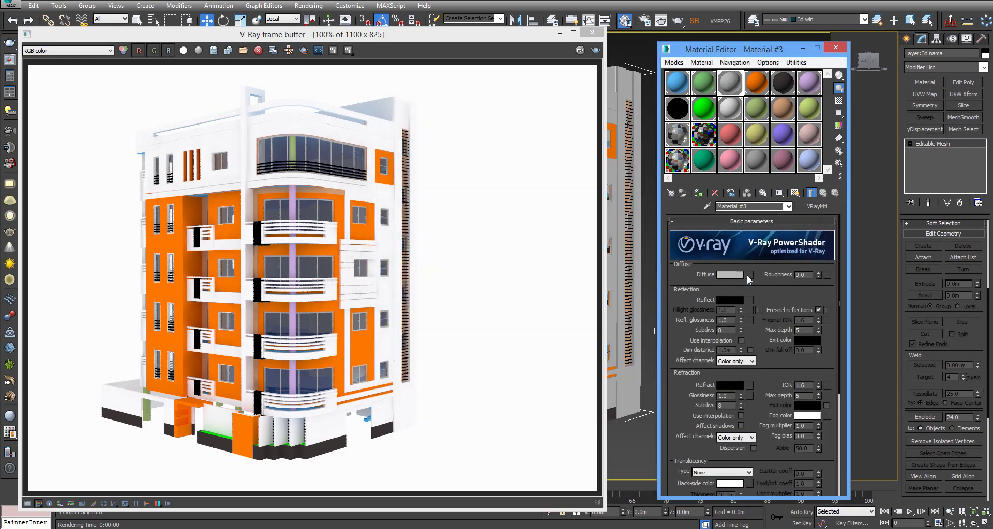
left_click(747, 275)
left_click(391, 116)
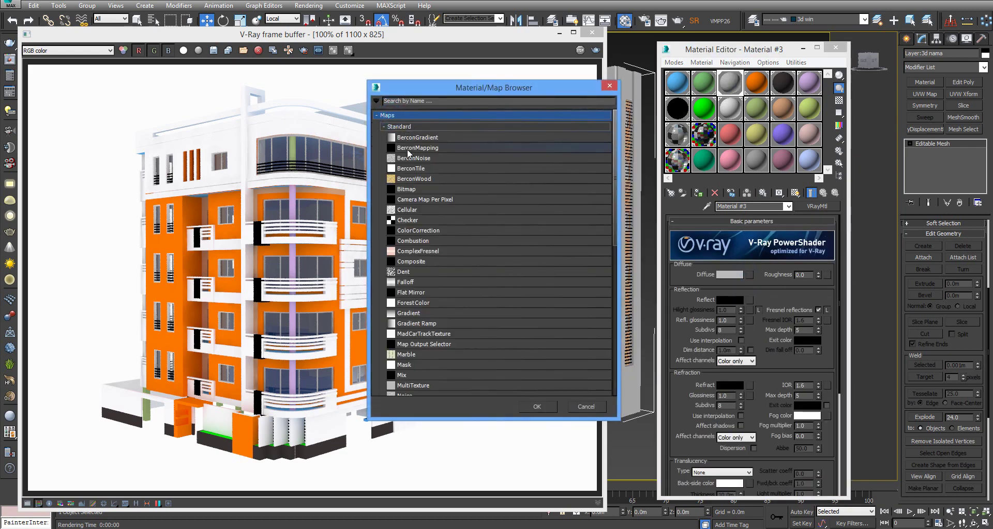
double_click(414, 189)
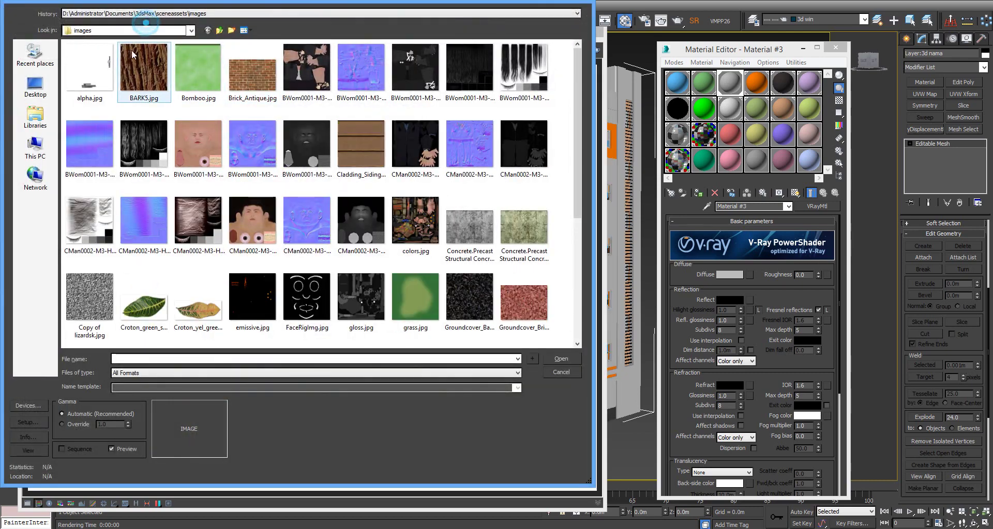
Load archmodels79_118_001.jpg from Archmodels Vol.79\Maps as the diffuse marble texture
left_click(155, 30)
left_click(106, 118)
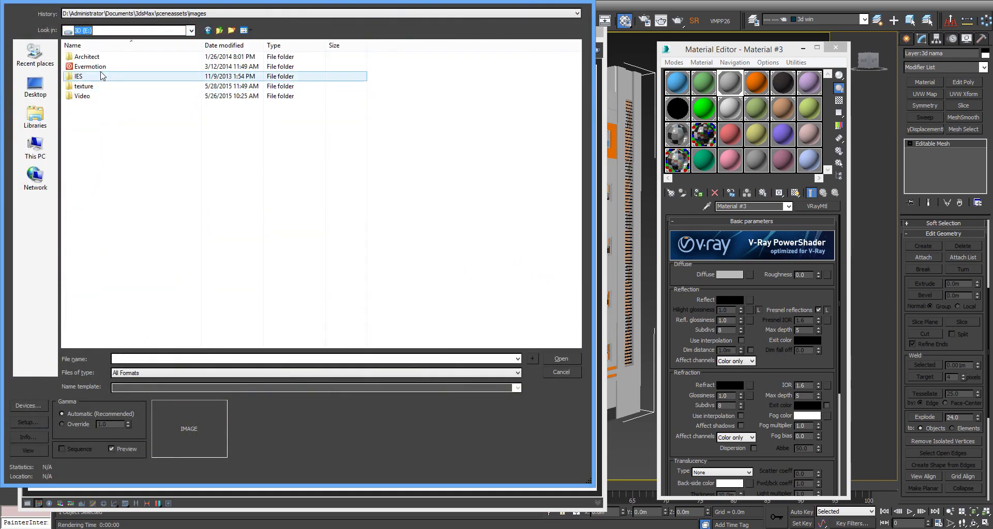
double_click(88, 57)
double_click(89, 65)
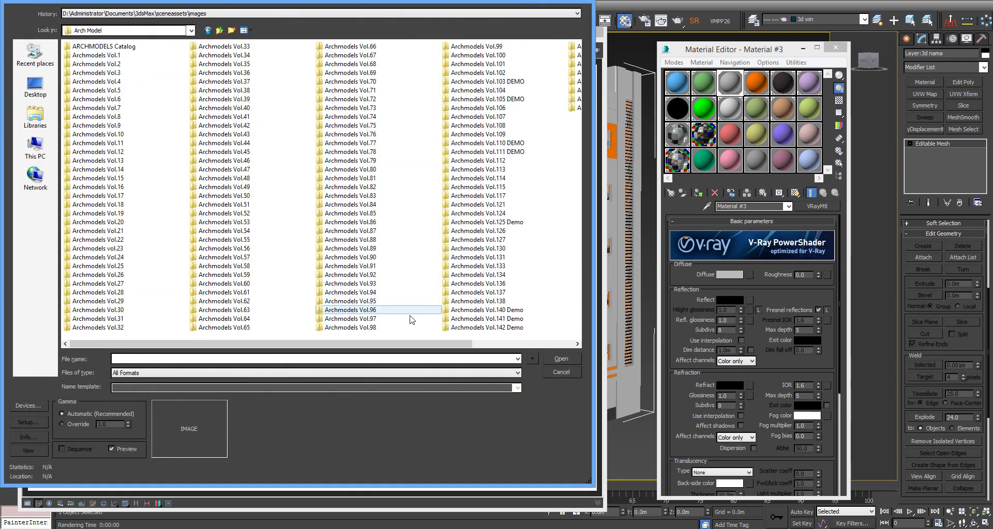
double_click(377, 160)
double_click(98, 54)
scroll(414, 211, "down", 5)
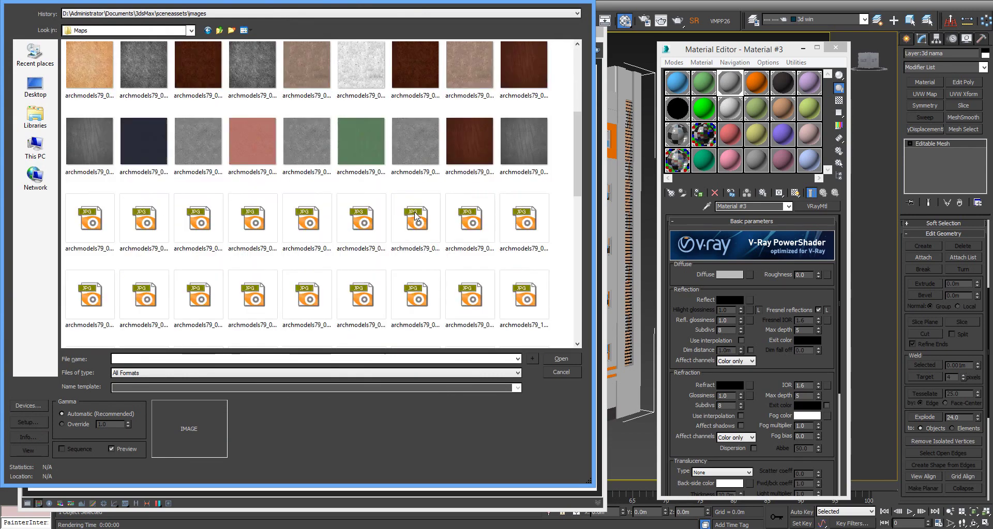
scroll(416, 214, "down", 5)
scroll(417, 215, "down", 5)
scroll(418, 216, "down", 5)
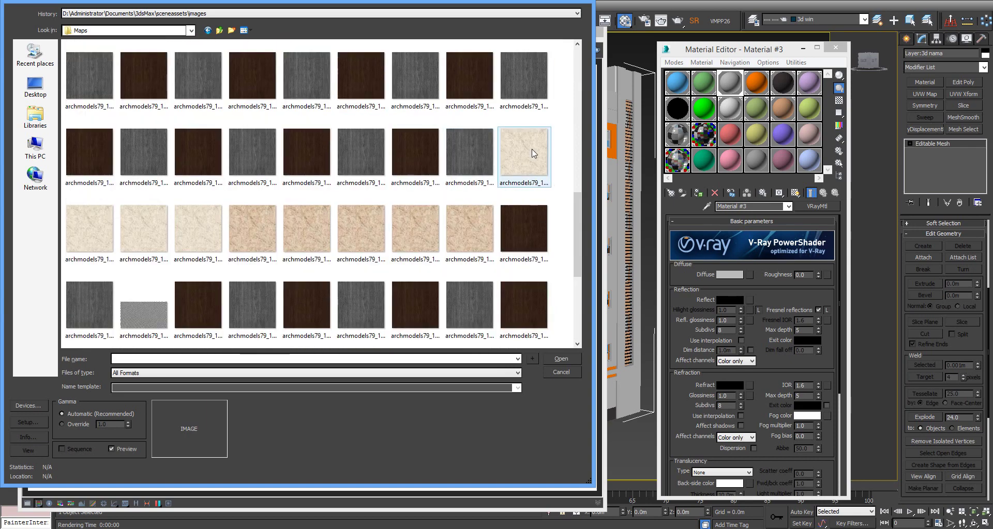
left_click(536, 166)
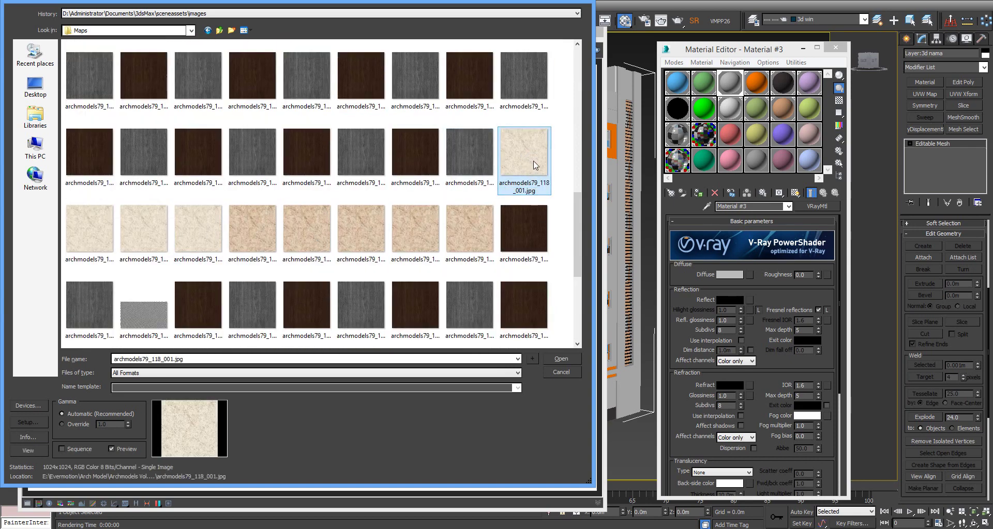
double_click(524, 158)
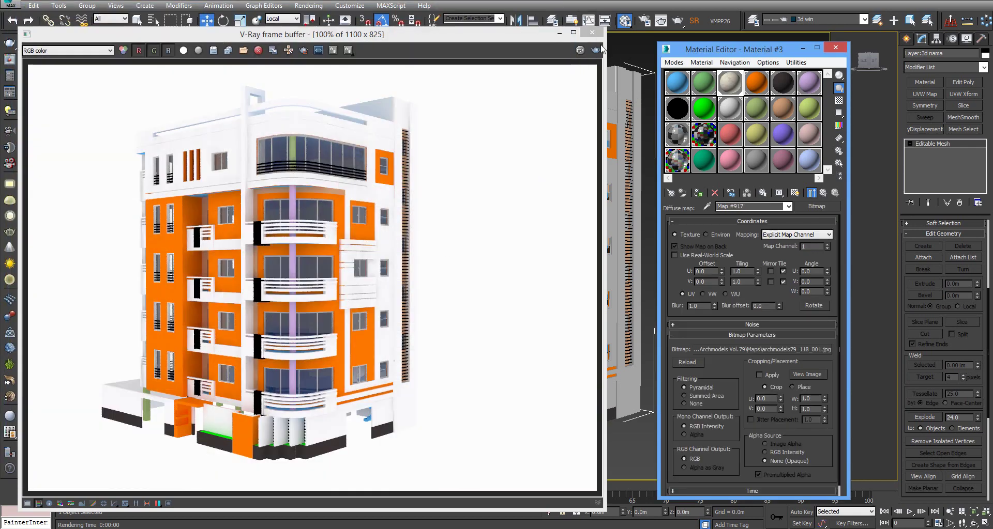
Re-render the building to check the beige marble walls, then close the render windows
left_click(597, 50)
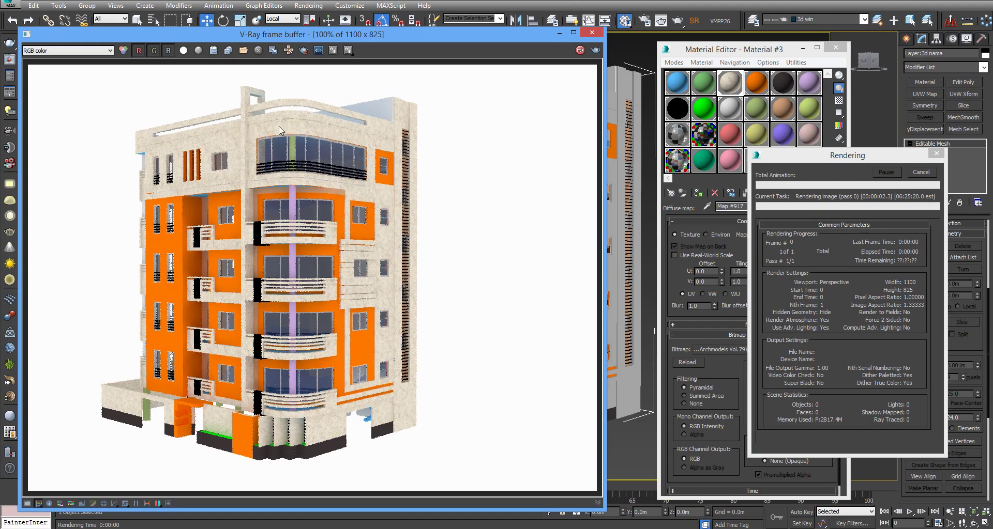
left_click(919, 172)
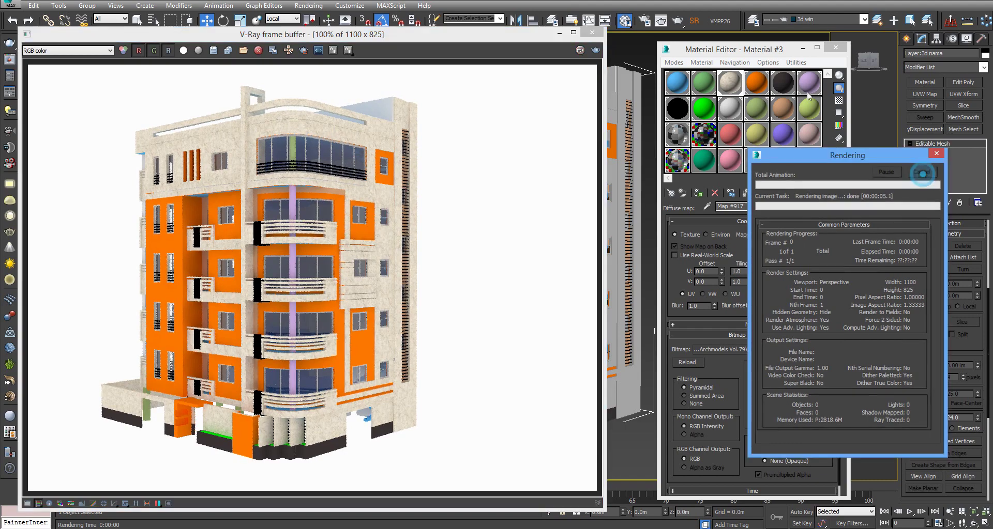
left_click(803, 48)
left_click(558, 34)
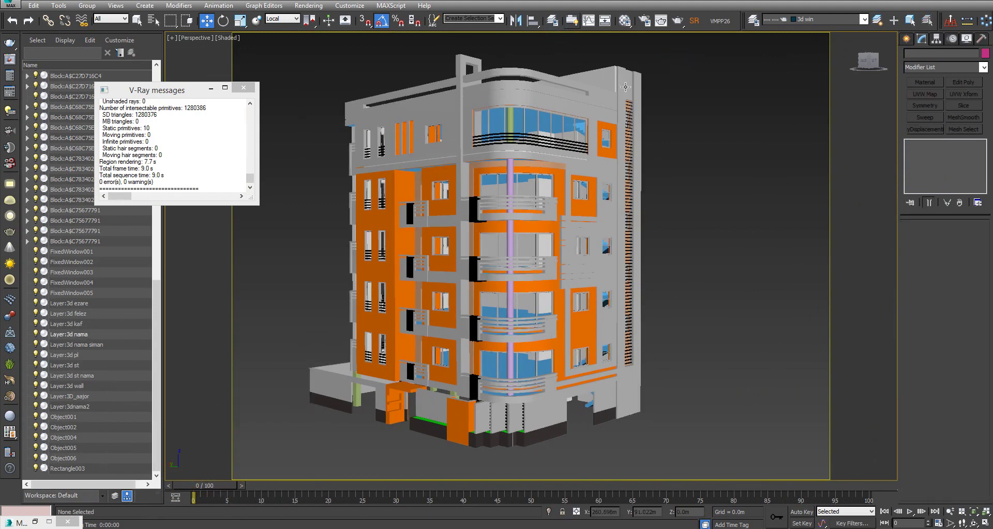
Isolate the 3d nama layer and attach Object003, Object004 and Object006 to the facade mesh
middle_click_drag(606, 96, 702, 78, "alt")
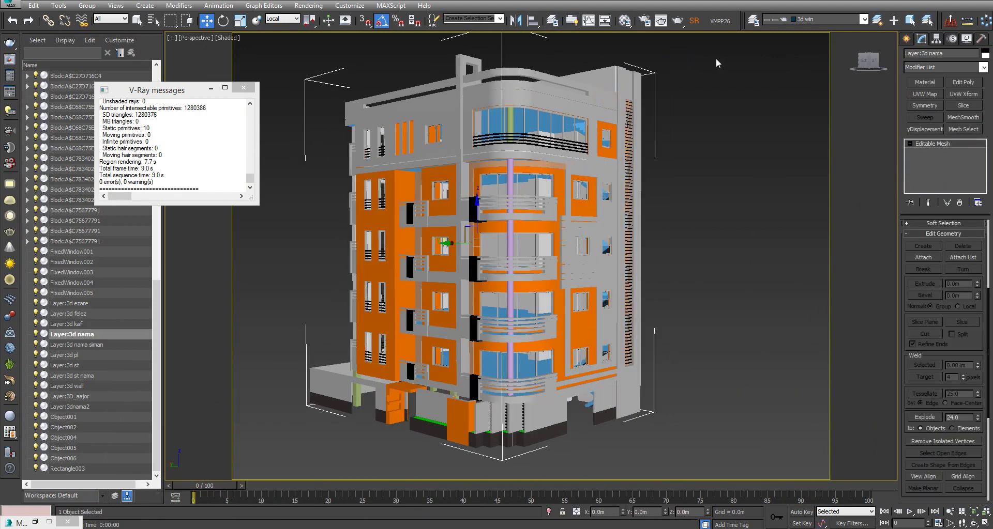
left_click(910, 19)
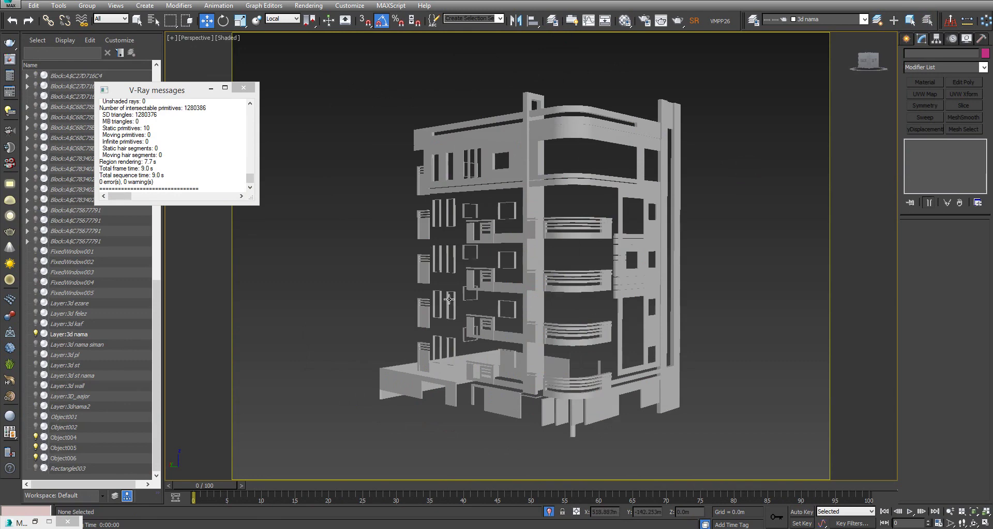
left_click(602, 417)
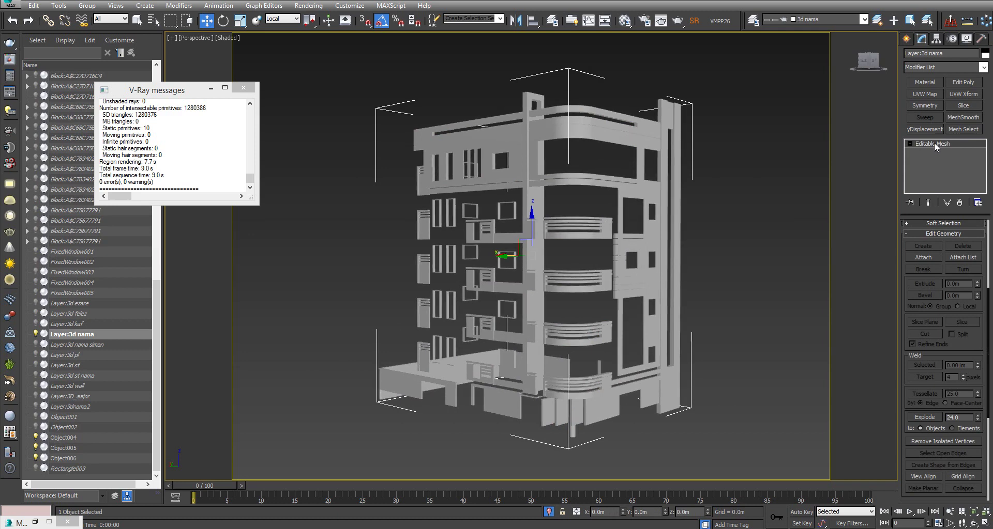
right_click(681, 197)
mouse_move(725, 300)
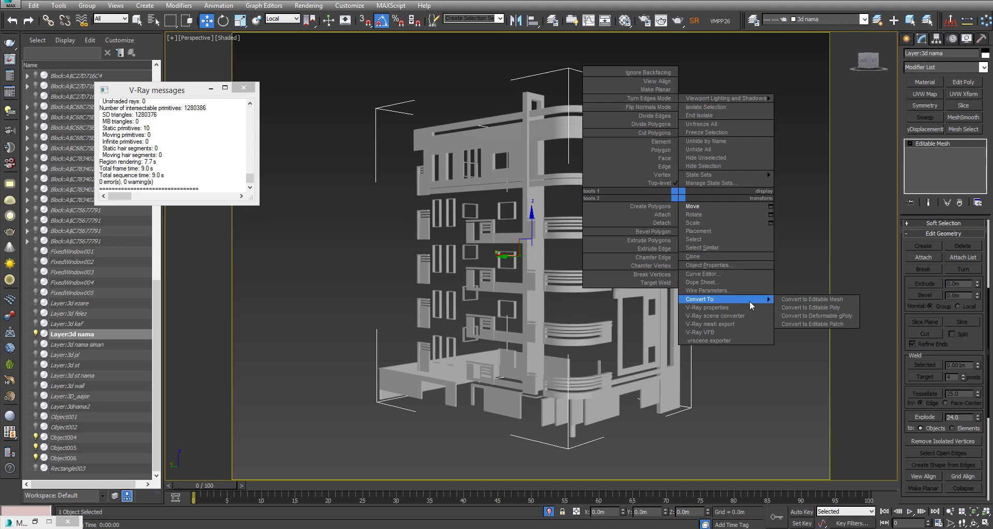
left_click(801, 308)
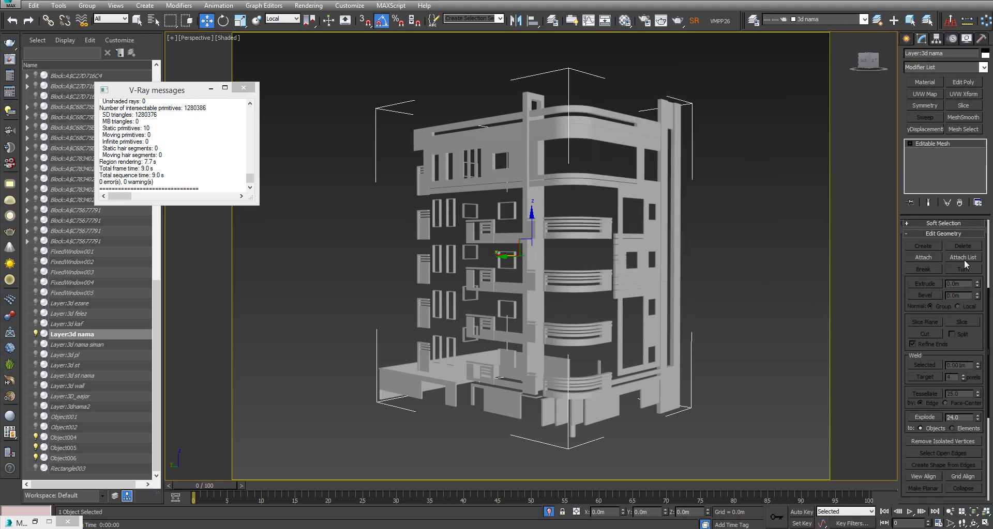
left_click(963, 257)
key("ctrl+a")
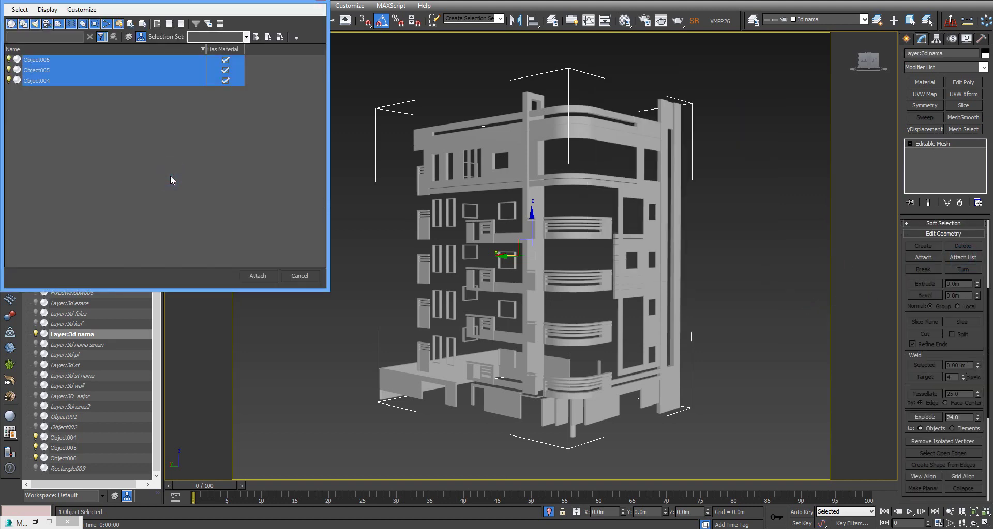
key("Return")
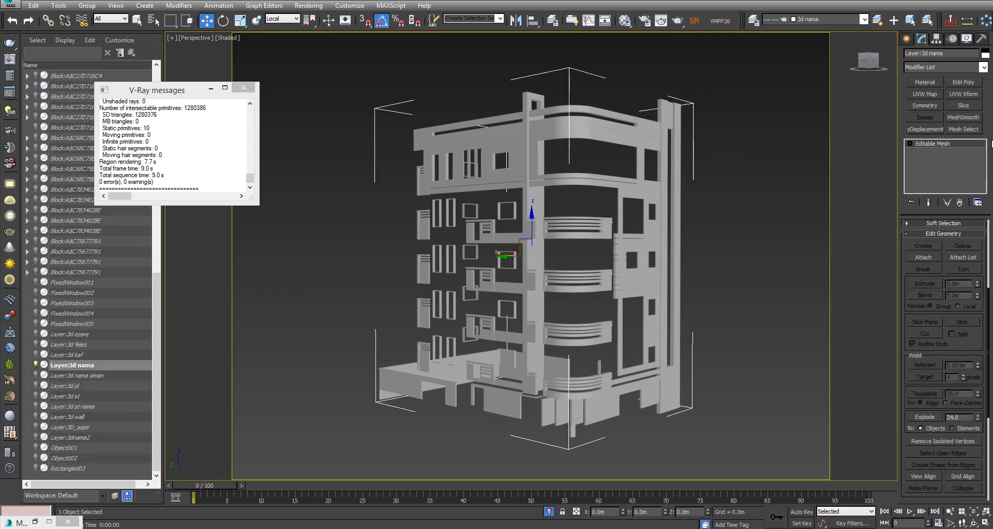
Add a Box UVW Map sized 3 m × 3 m × 3 m to the facade mesh
left_click(924, 94)
left_click(923, 284)
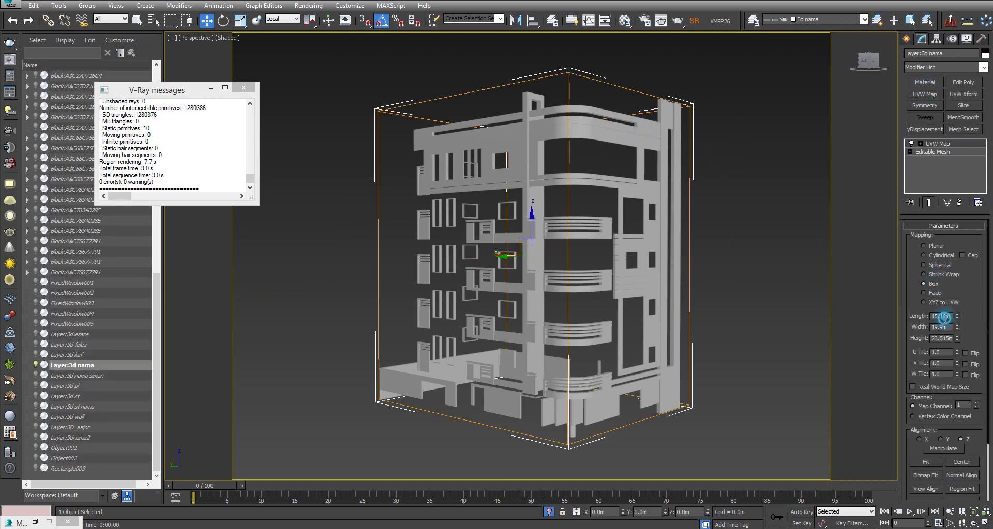
double_click(940, 317)
type("3")
key("Tab")
type("2")
key("Tab")
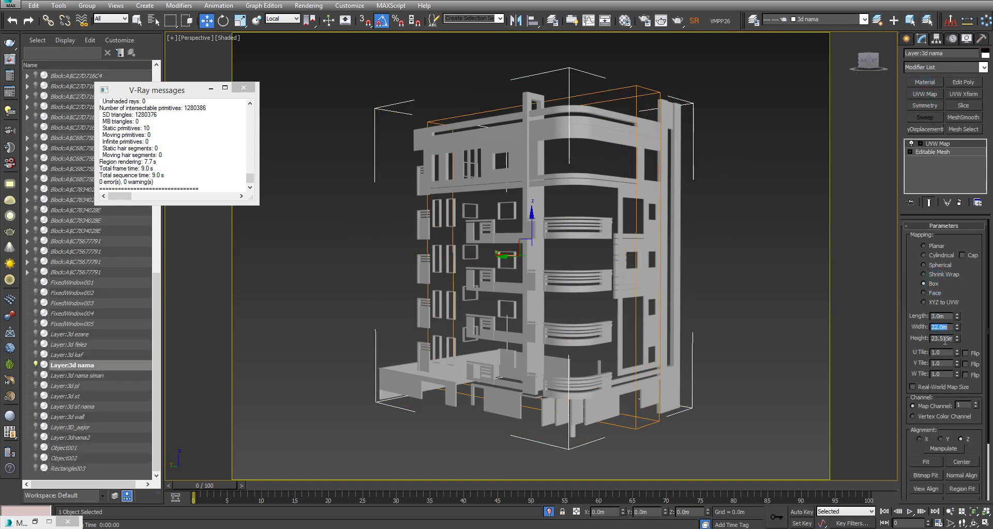
type("3.0m")
key("shift+Tab")
type("3")
key("Return")
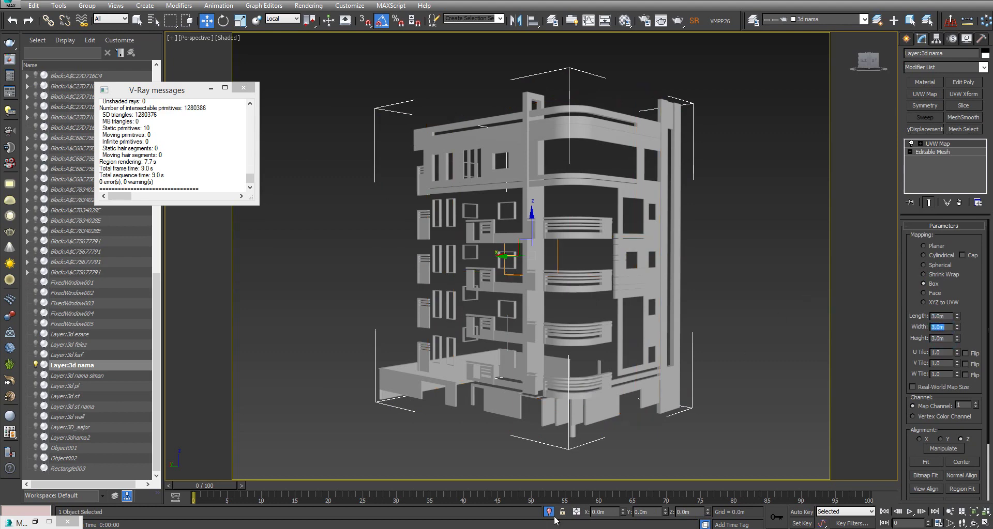
Run a test render of the box-mapped walls and hide the frame buffer
key("shift+q")
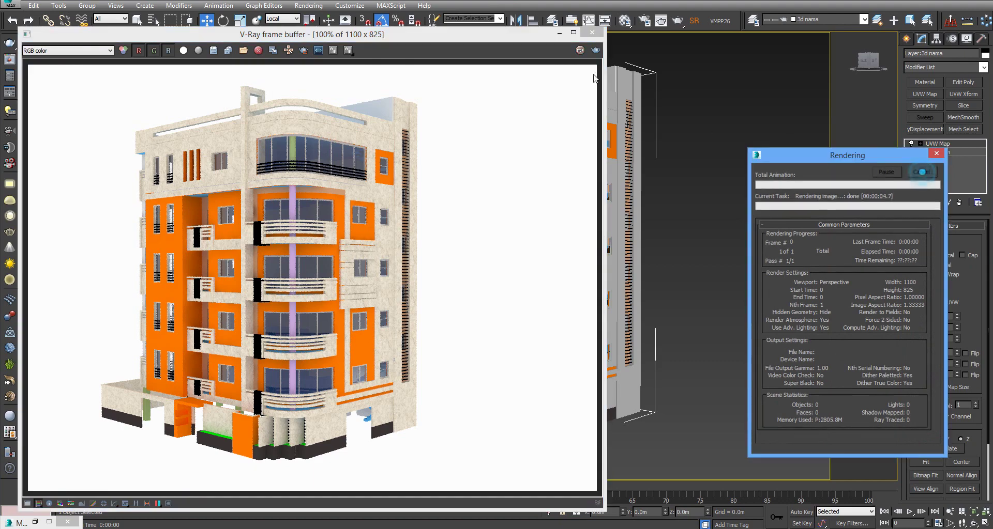
left_click(562, 36)
left_click(605, 157)
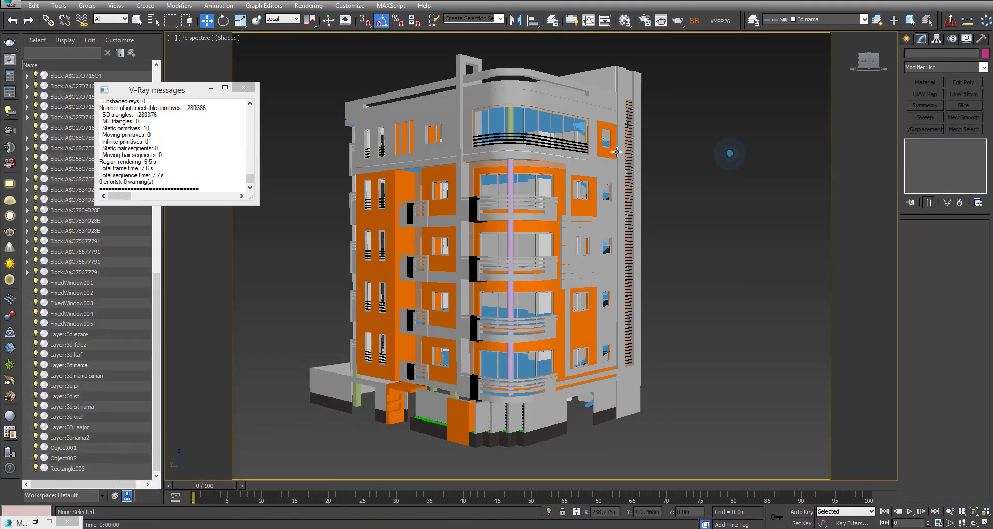
Change Material #4's diffuse colour from orange to a dark brick red of about RGB 58, 7, 3
key("m")
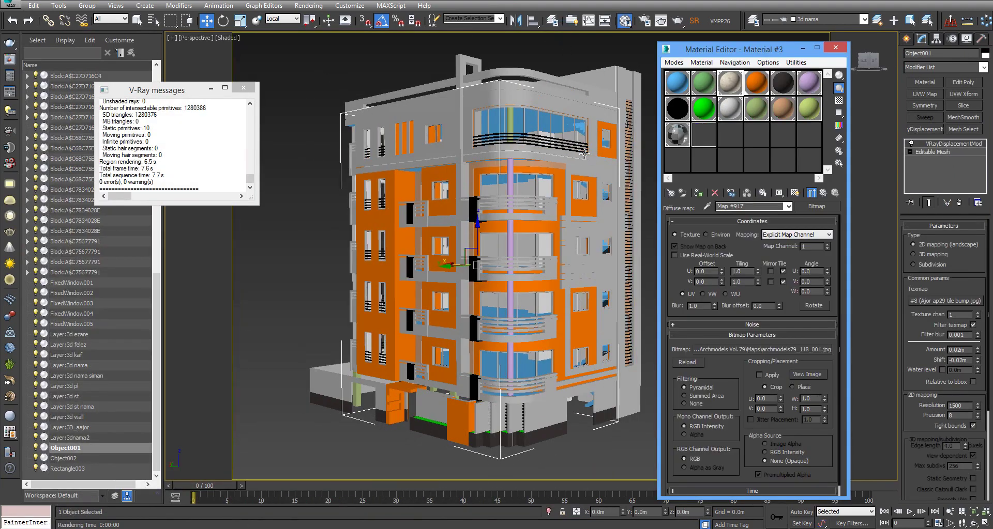
left_click(730, 275)
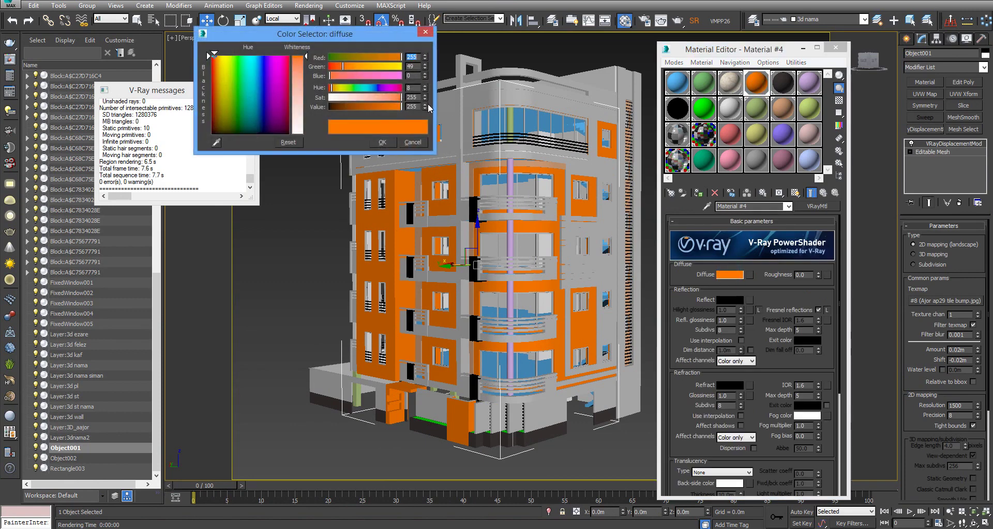
left_click_drag(338, 66, 334, 65)
left_click_drag(352, 107, 402, 97)
left_click_drag(346, 107, 345, 106)
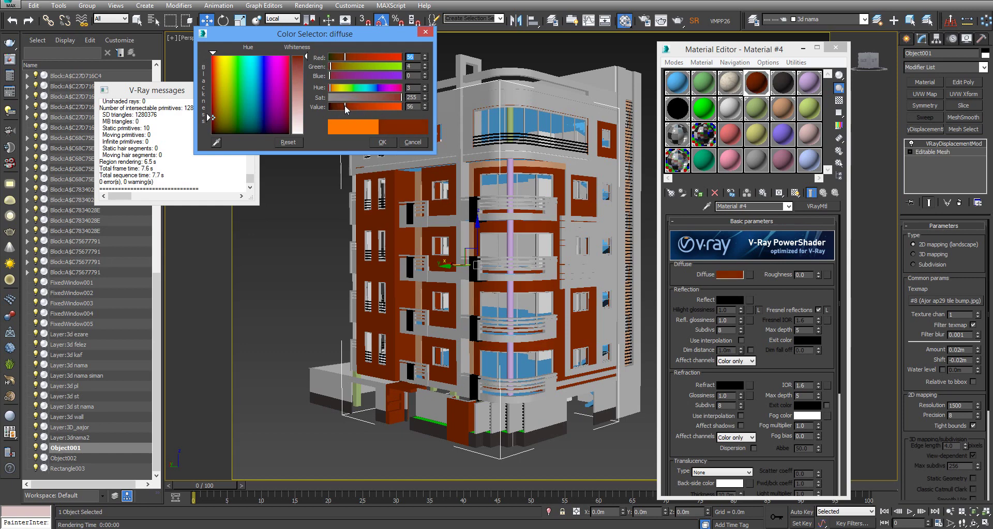
left_click_drag(332, 67, 330, 67)
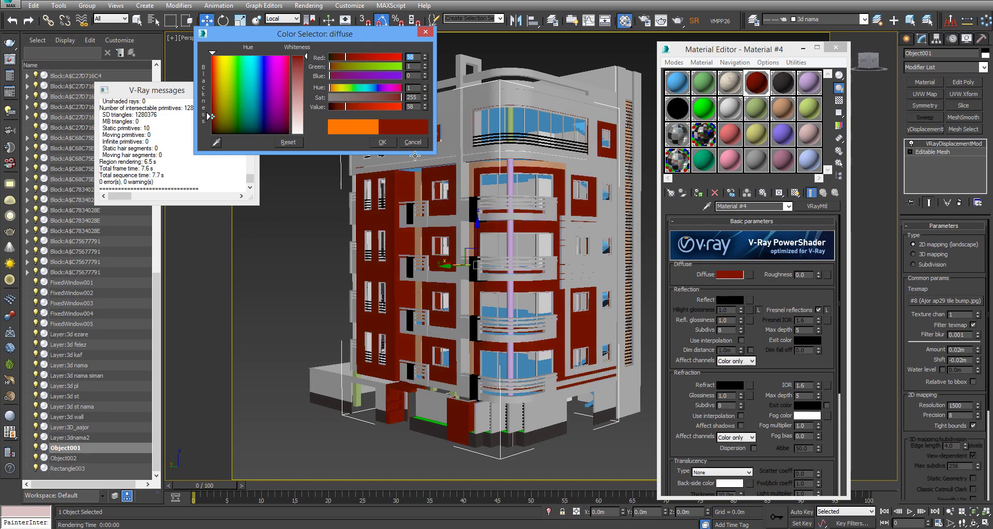
left_click(423, 64)
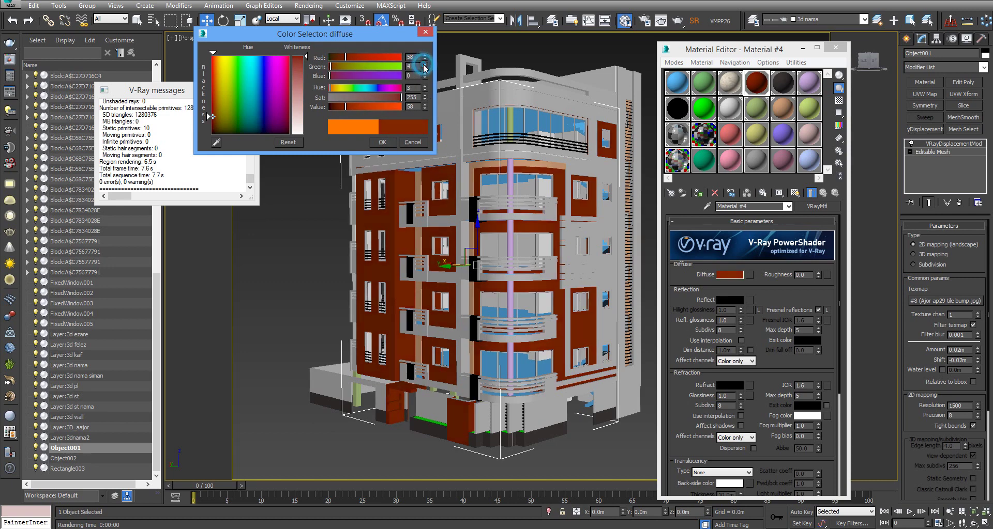
left_click(424, 69)
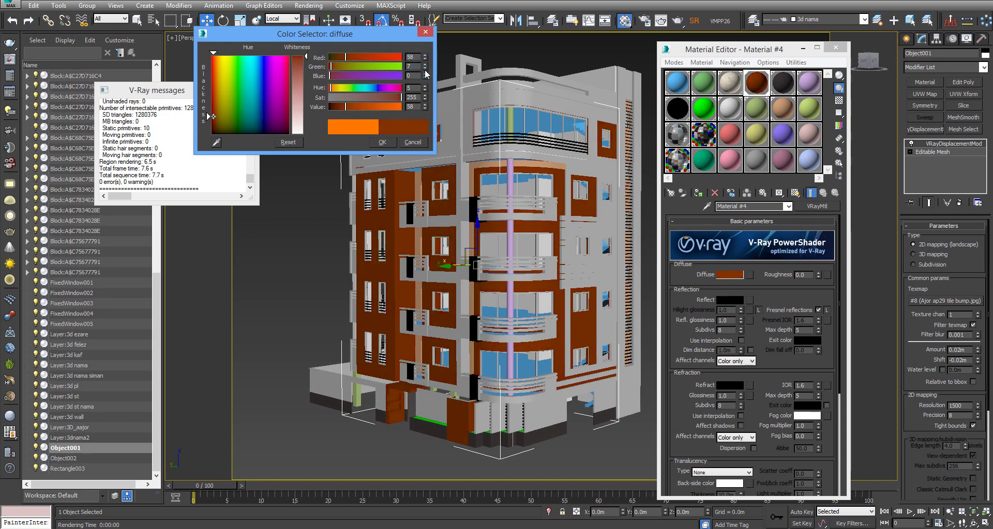
left_click(425, 74)
left_click(425, 74)
left_click(425, 75)
left_click(426, 75)
left_click(425, 75)
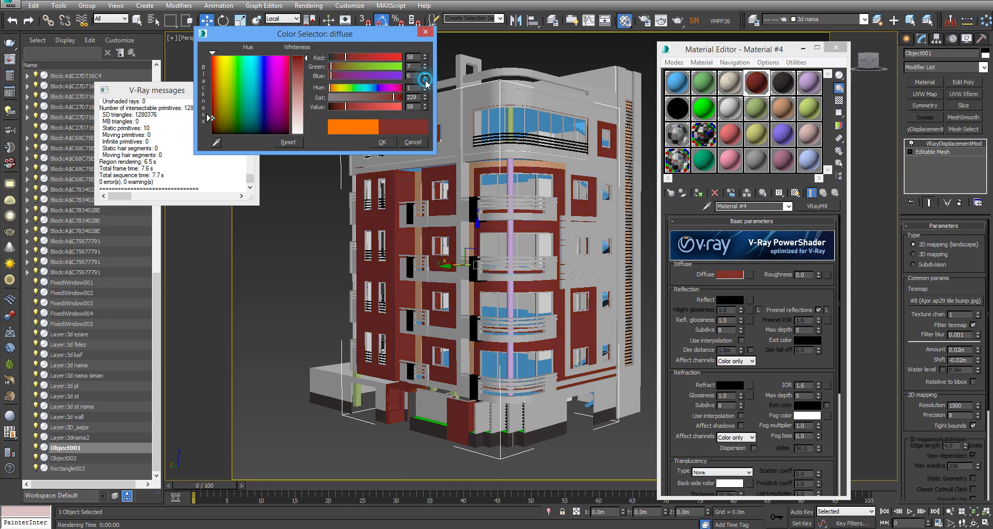
left_click(425, 77)
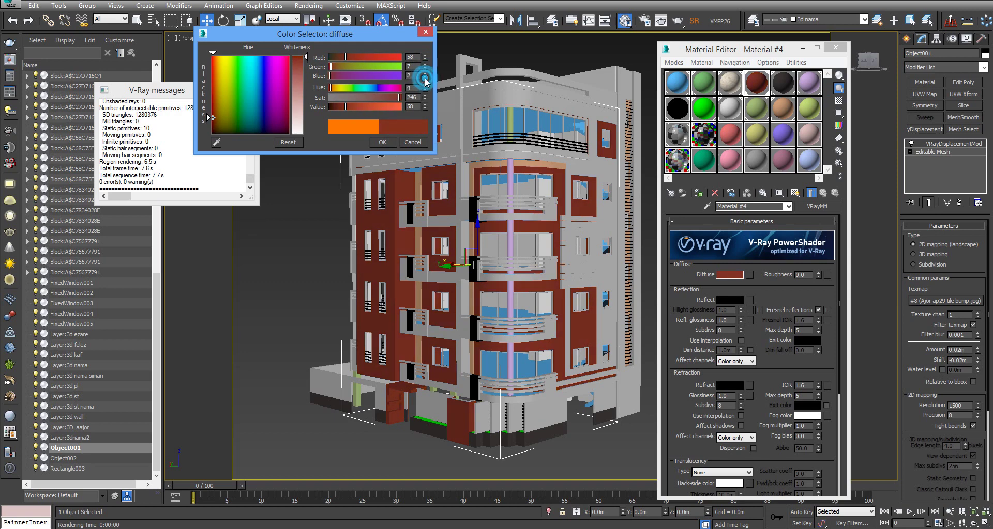
left_click(383, 142)
Select the 3d nama facade and show stone Material #3's texture in the viewport
left_click(567, 48)
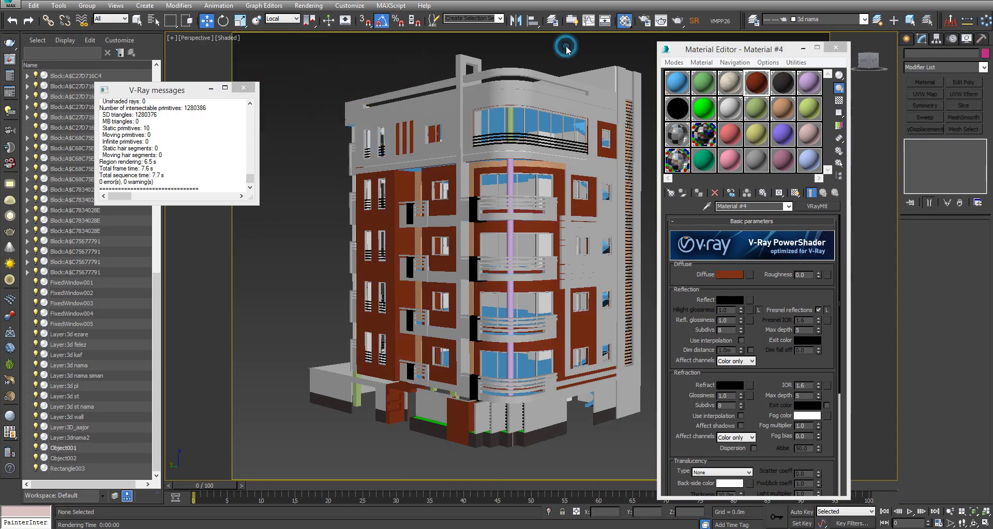
left_click(501, 198)
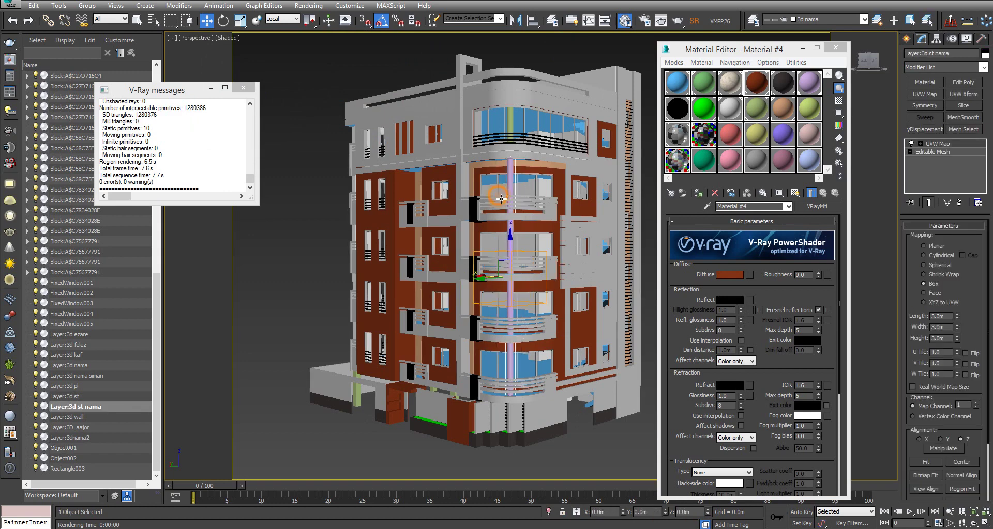
left_click(552, 270)
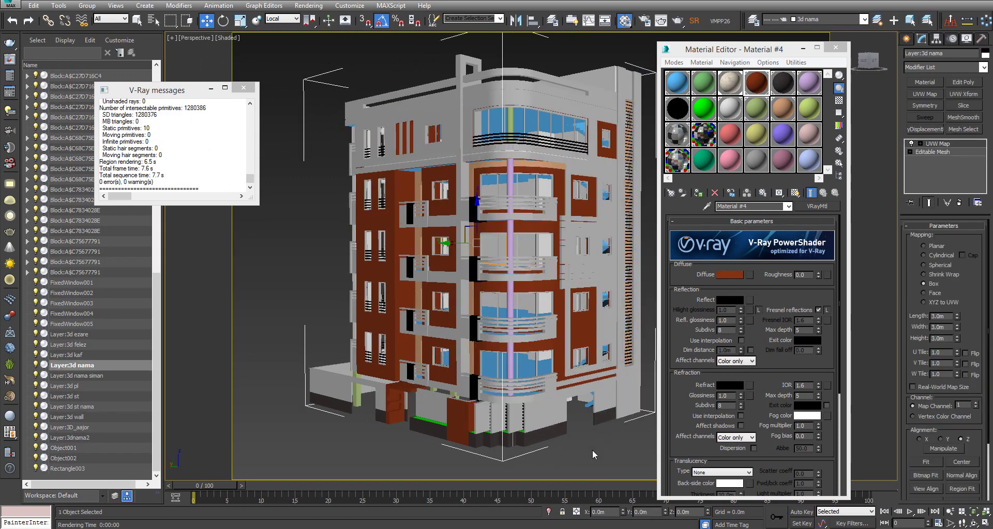
left_click(726, 89)
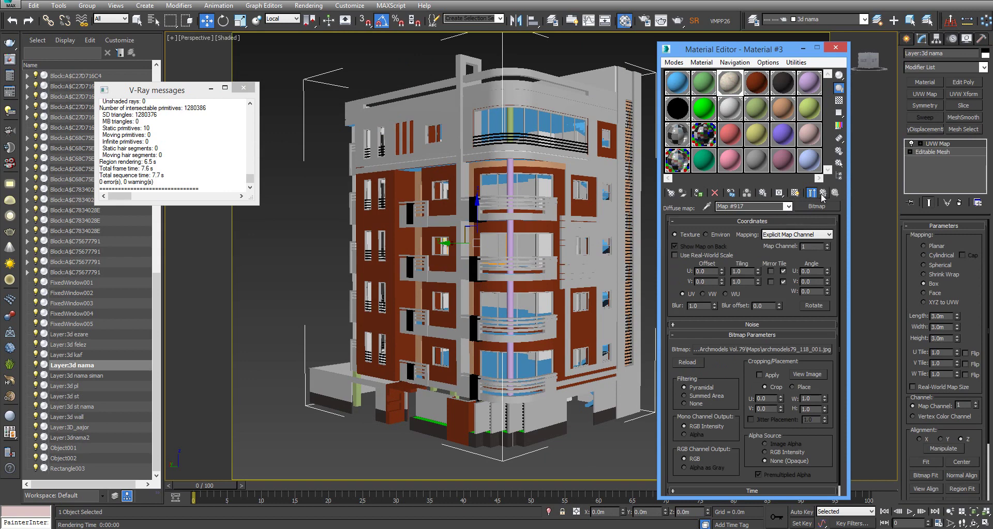
left_click(822, 193)
left_click(795, 192)
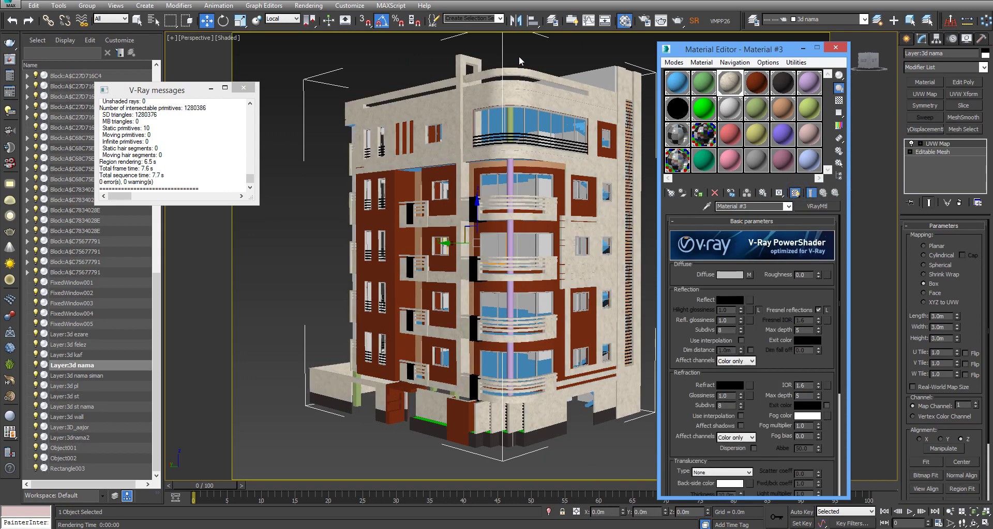
Select 3dnama2 and load archmodels79_118_001.jpg as Material #11's diffuse bitmap
left_click(530, 168)
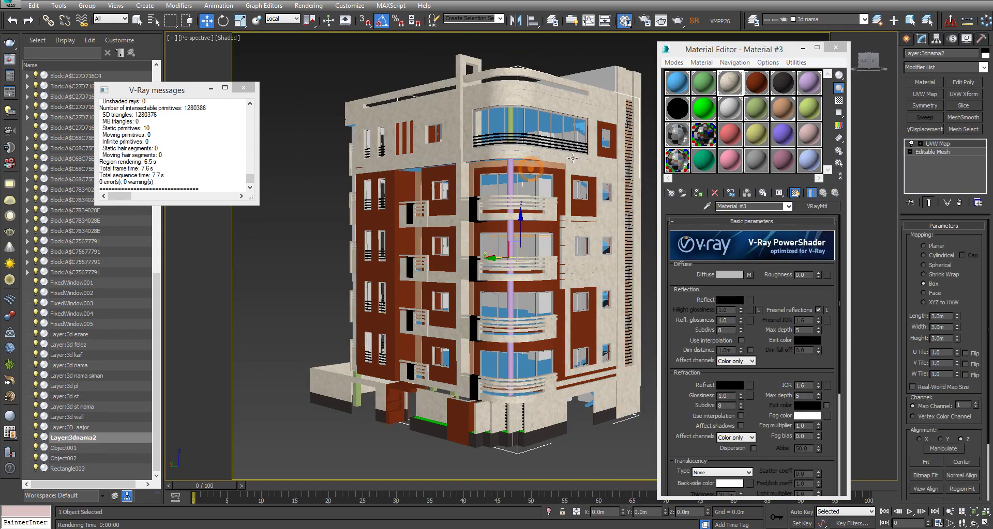
left_click(771, 111)
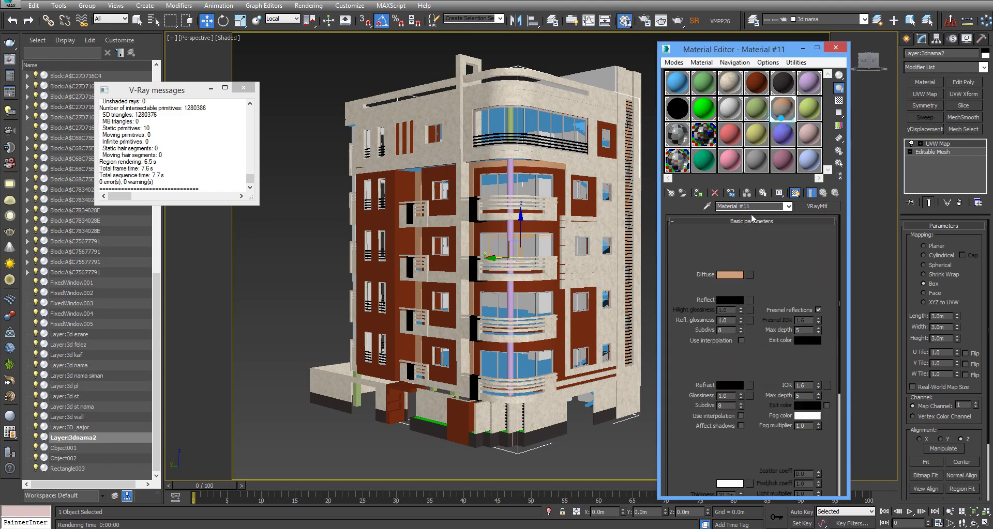
left_click(748, 274)
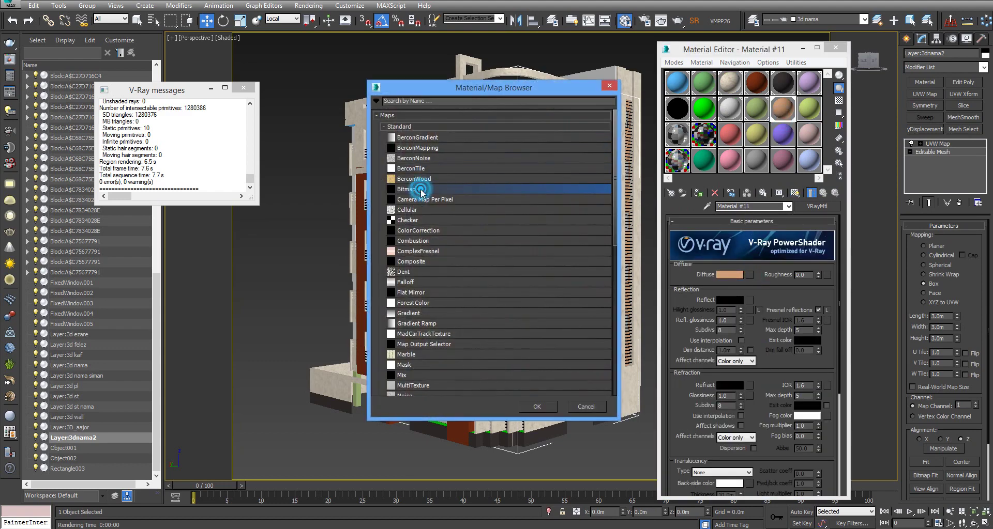
double_click(421, 191)
left_click(415, 150)
left_click(523, 224)
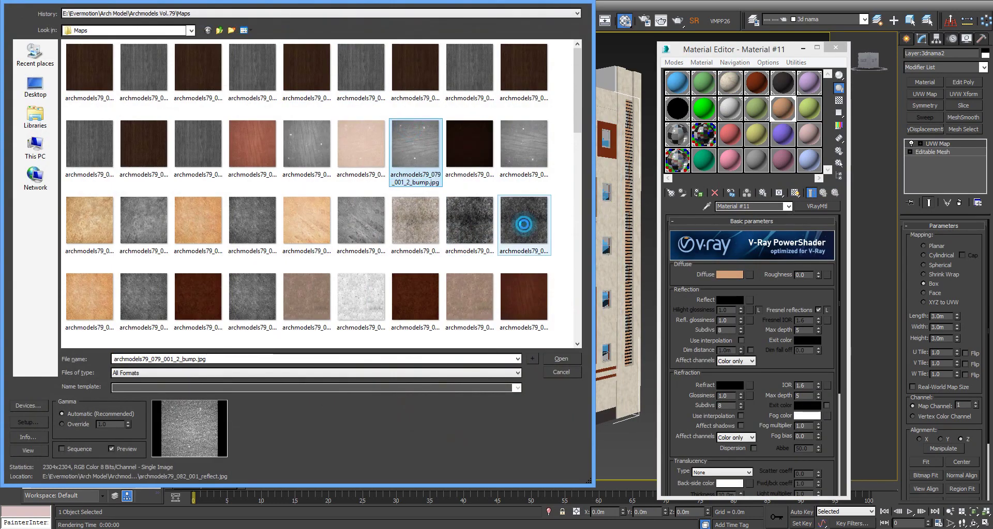
scroll(524, 217, "down", 5)
scroll(521, 186, "down", 5)
scroll(520, 155, "down", 5)
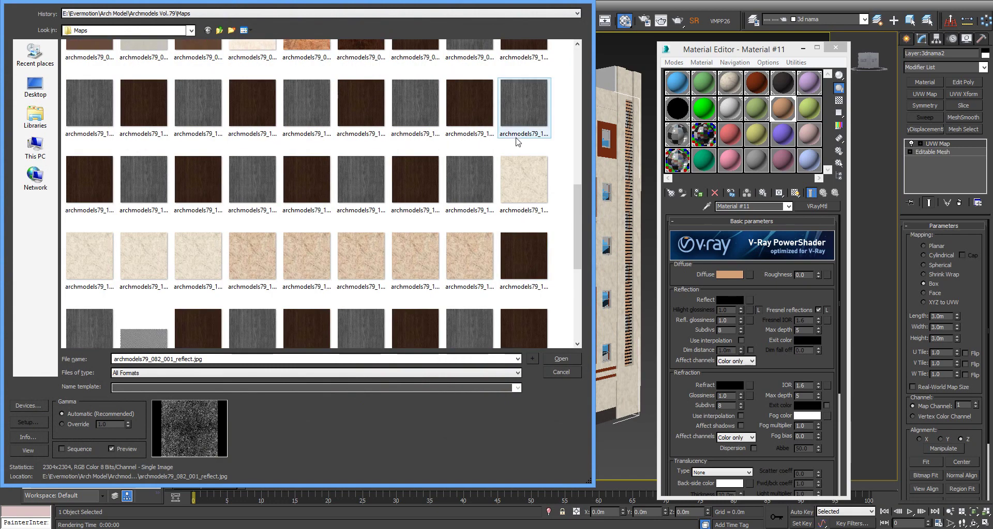
double_click(523, 178)
Wrap the marble bitmap in a Color Correction map with inverted channels
double_click(788, 109)
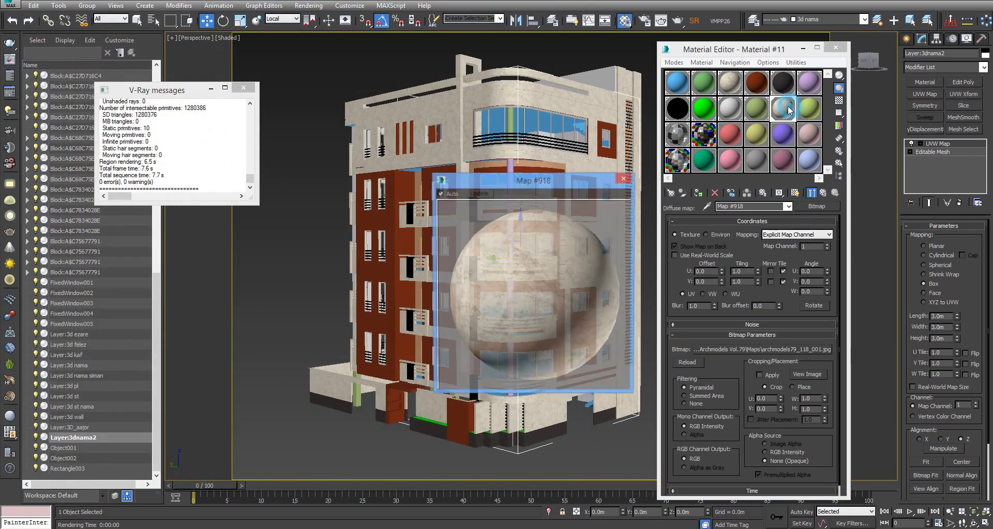
left_click(816, 206)
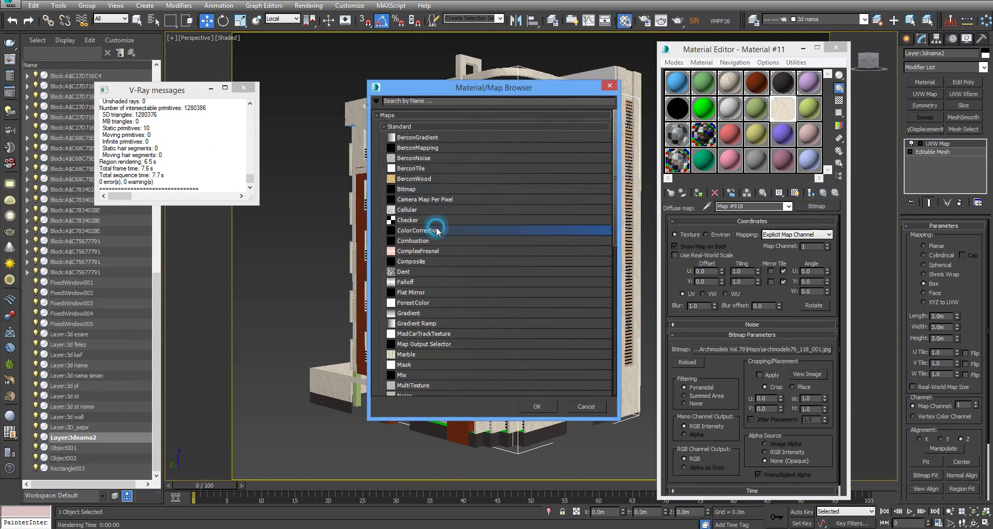
double_click(435, 221)
left_click(730, 298)
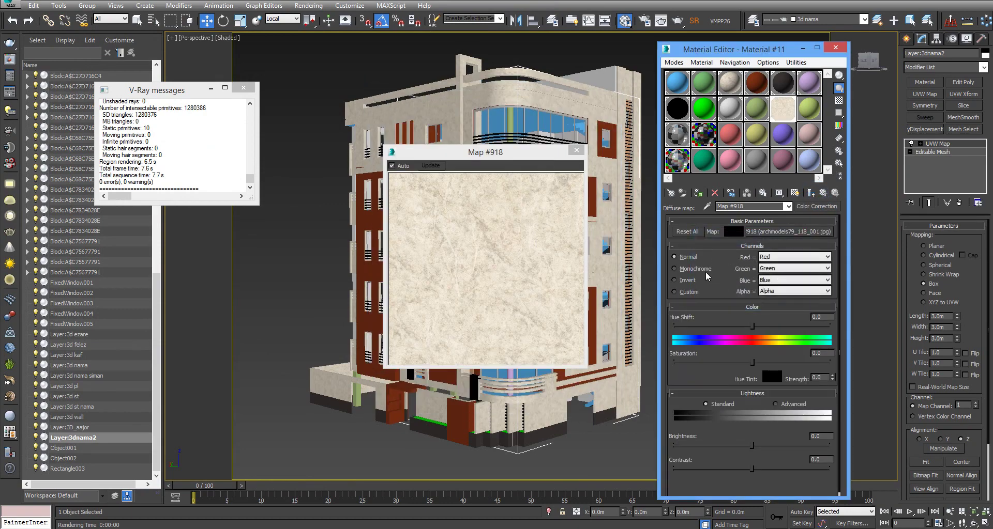
left_click(690, 282)
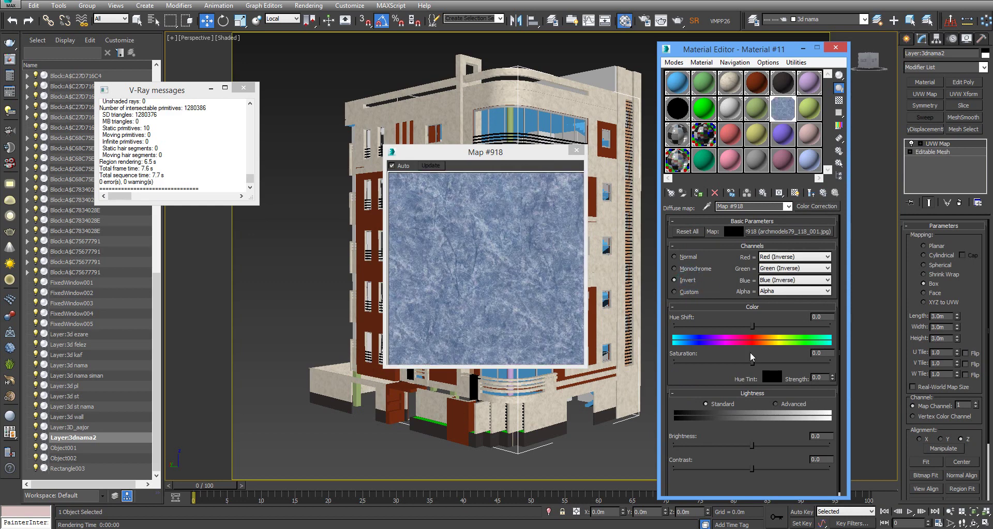
Desaturate the marble to Saturation -100 and use Advanced lightness with RGB gamma 0.3
left_click_drag(753, 362, 641, 363)
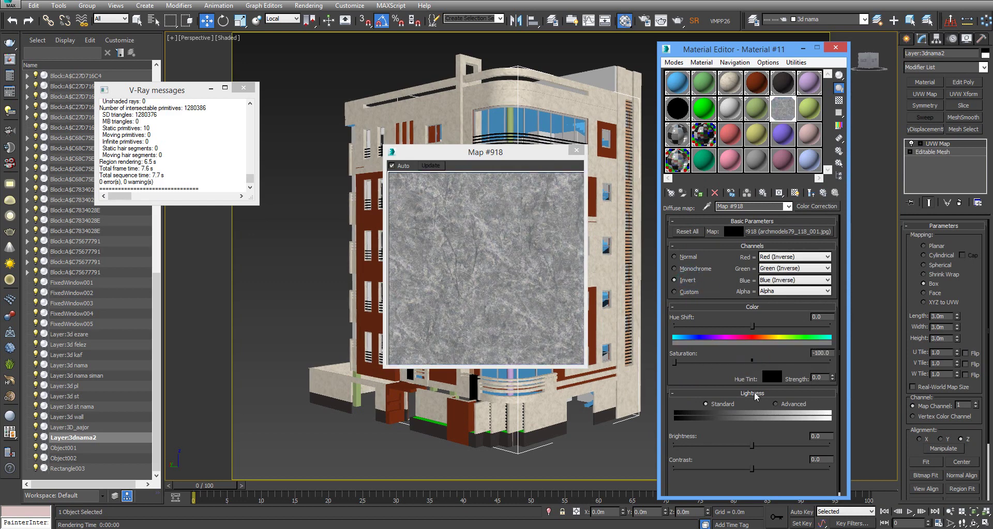
left_click(776, 404)
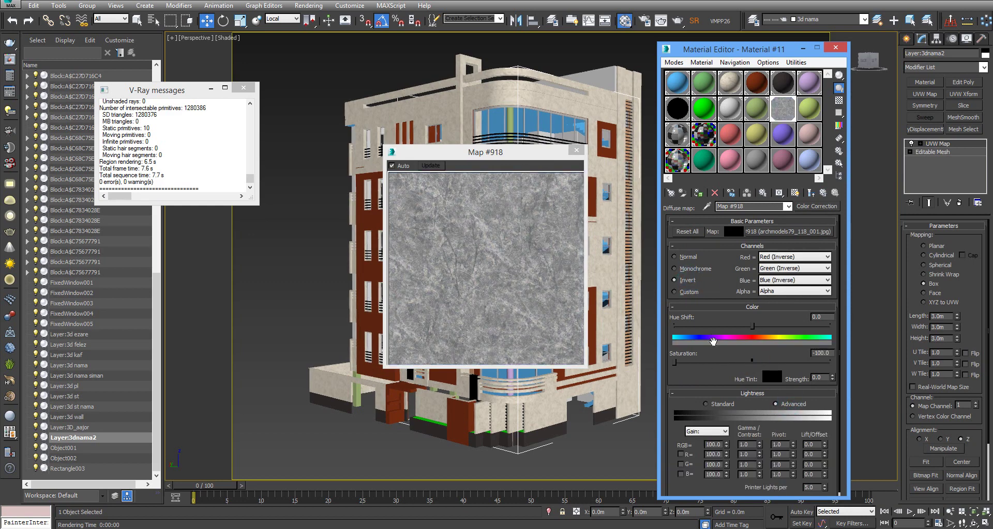
left_click(691, 255)
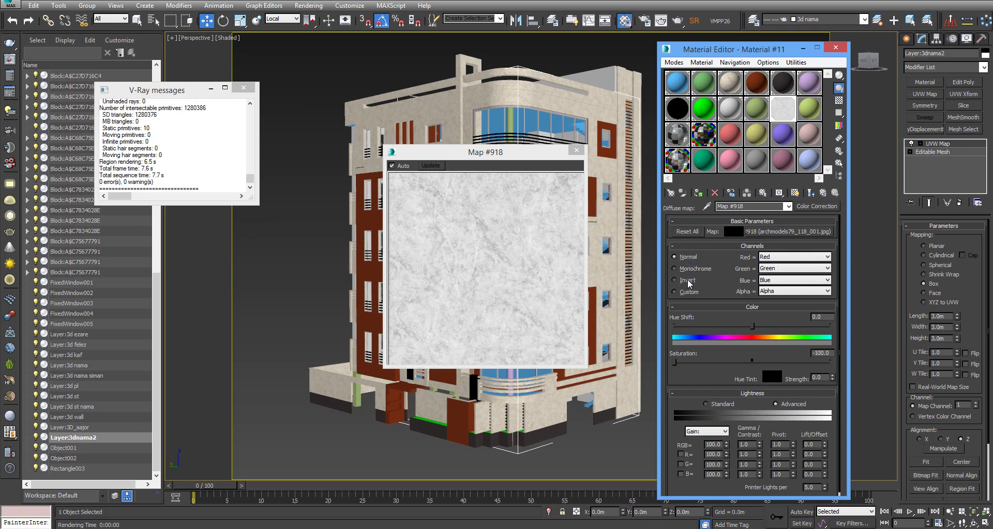
left_click(688, 281)
double_click(745, 444)
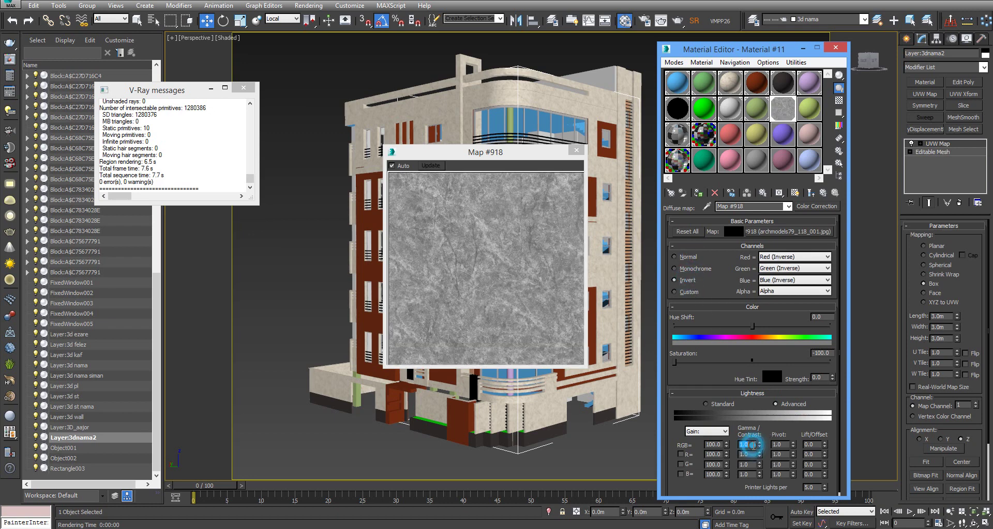
type("0.5")
key("Return")
type(".3")
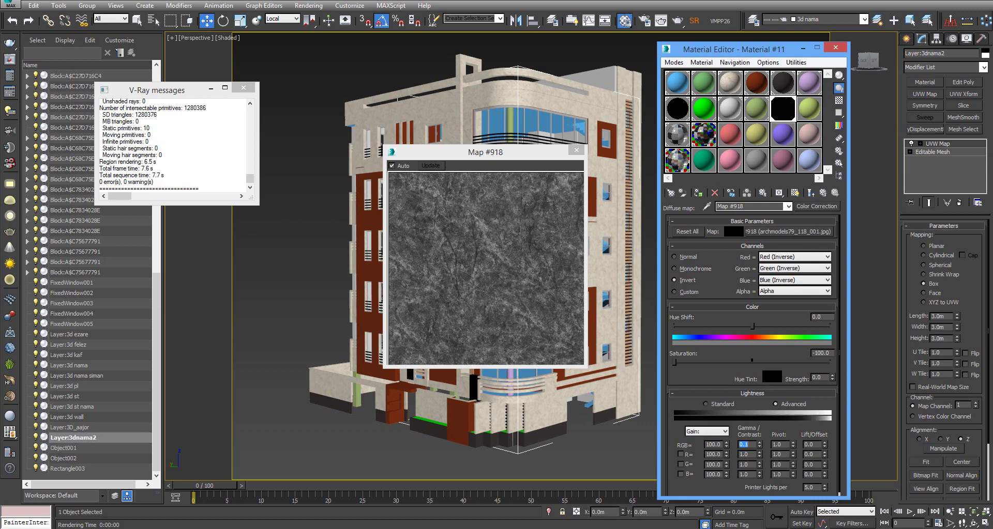
key("Return")
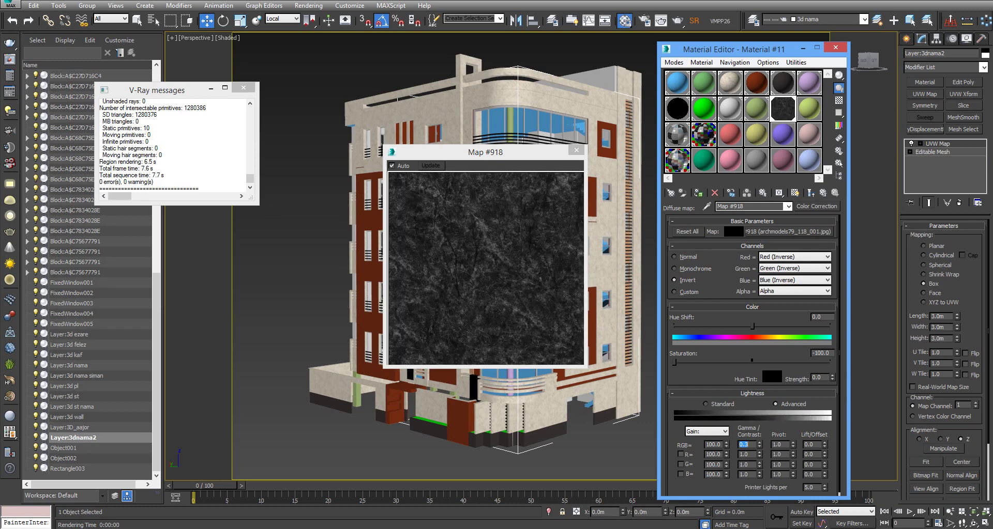
type(".3")
key("Return")
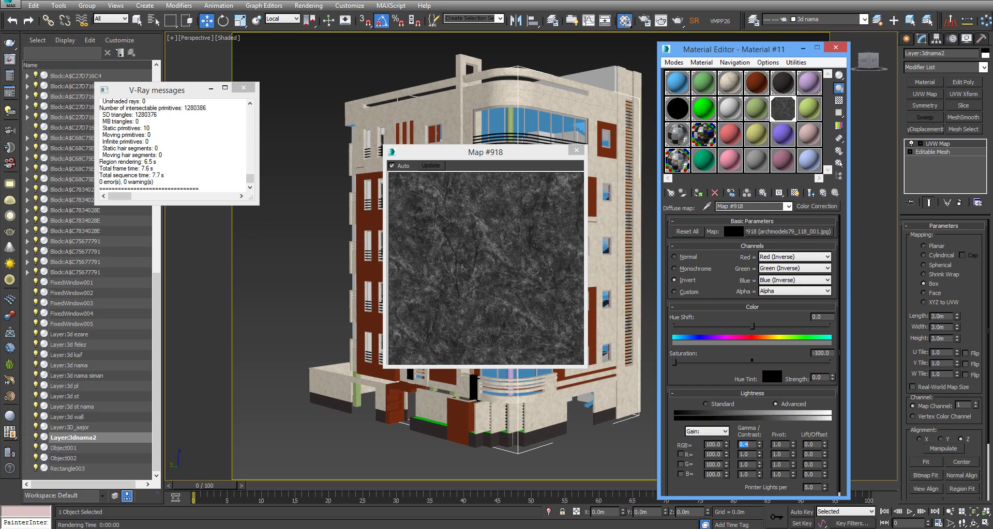
left_click(827, 192)
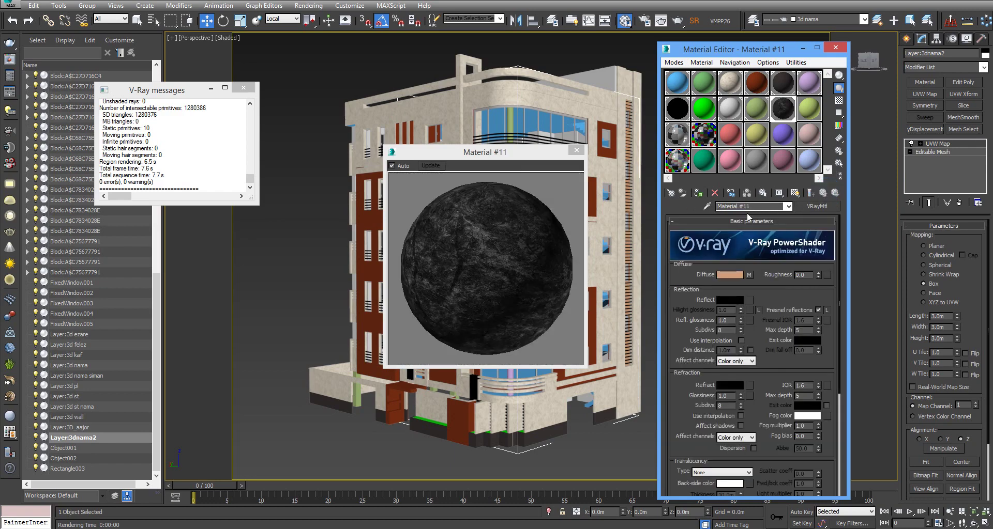
Show Material #11 in the viewport, isolate its objects, then unhide the whole building
left_click(577, 150)
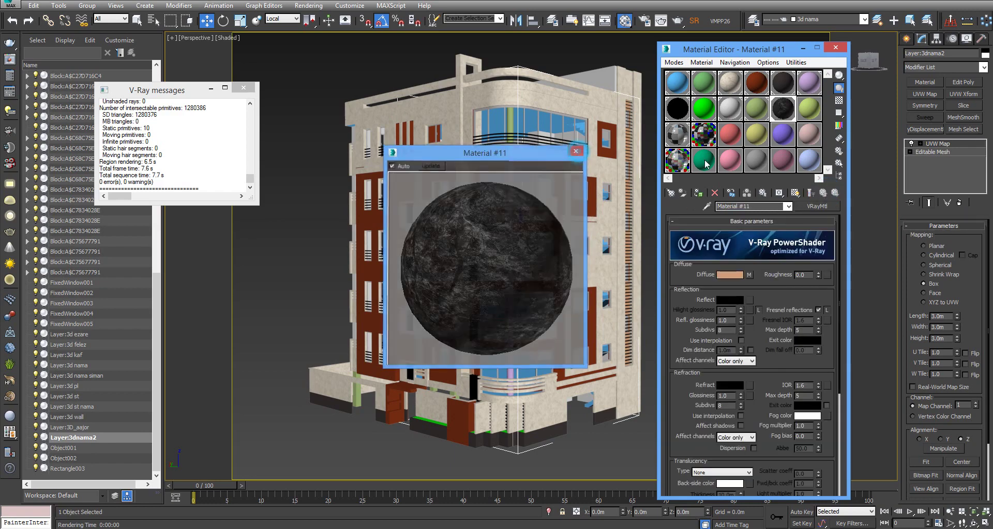
left_click(795, 194)
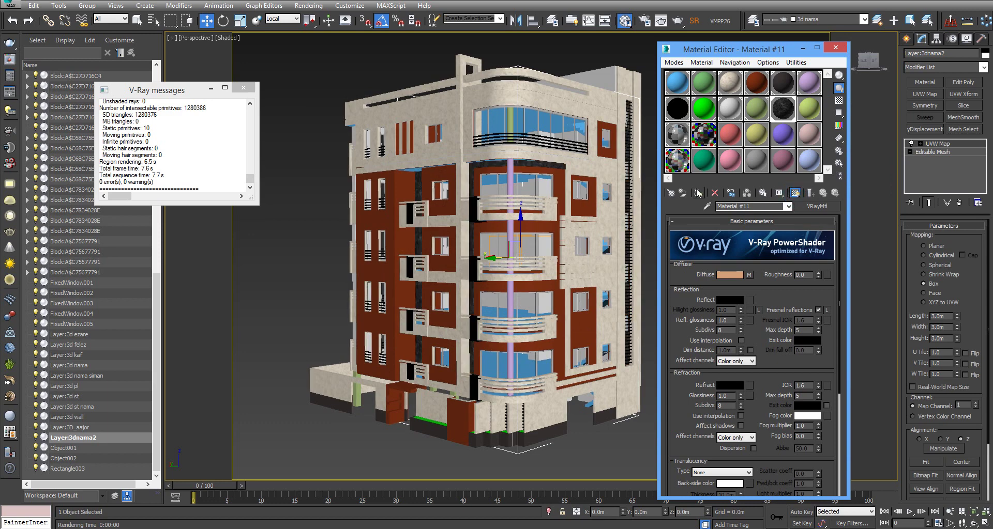
left_click(838, 164)
key("Return")
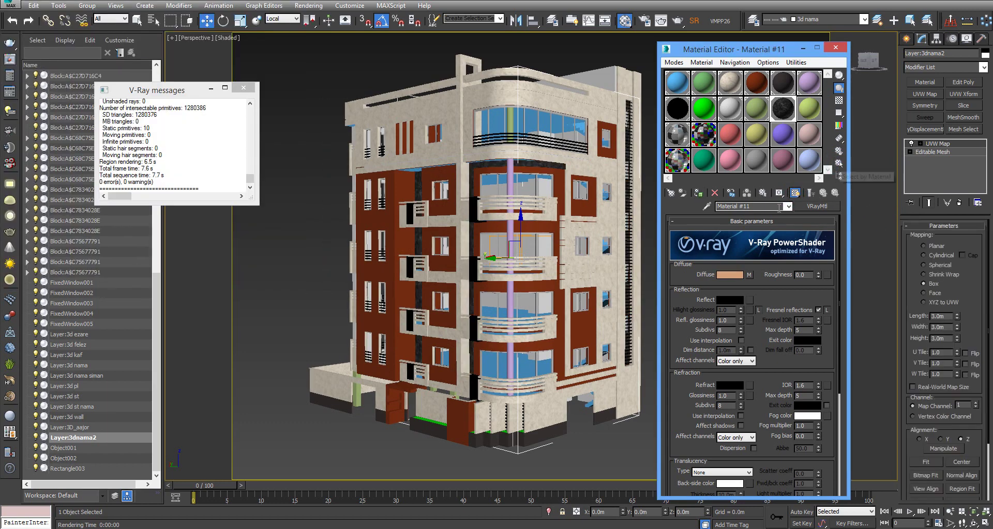
key("alt+q")
left_click(943, 317)
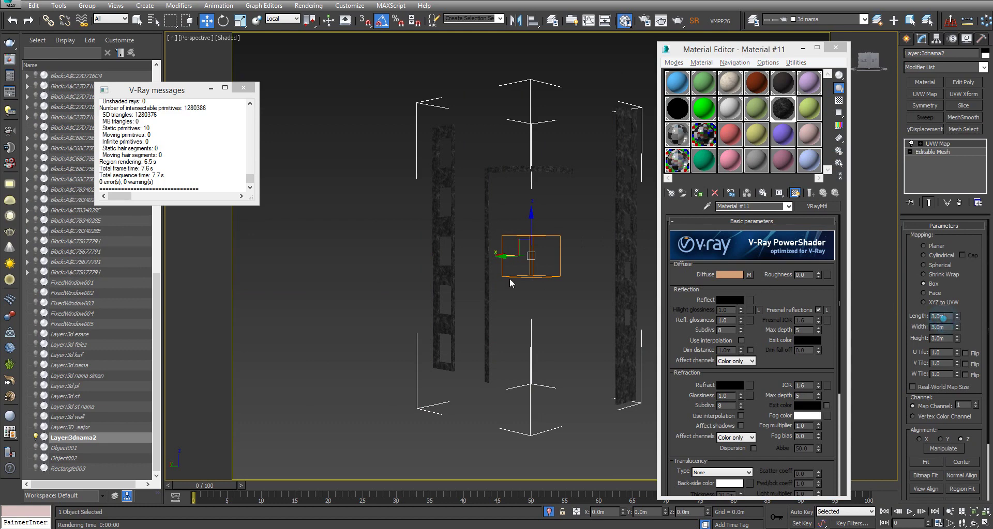
left_click(552, 514)
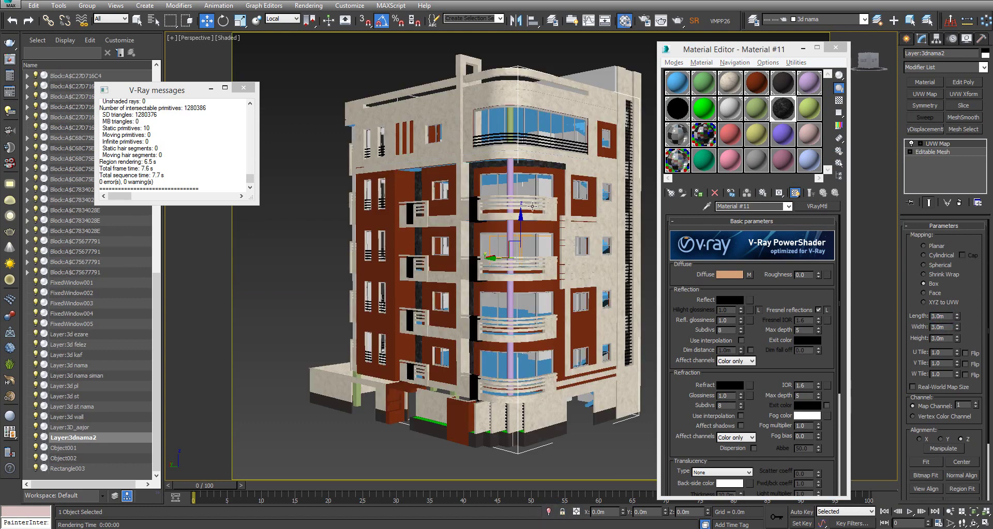
Select balcony and window elements, toggle wireframe with F3, and zoom to the entrance
left_click(515, 259)
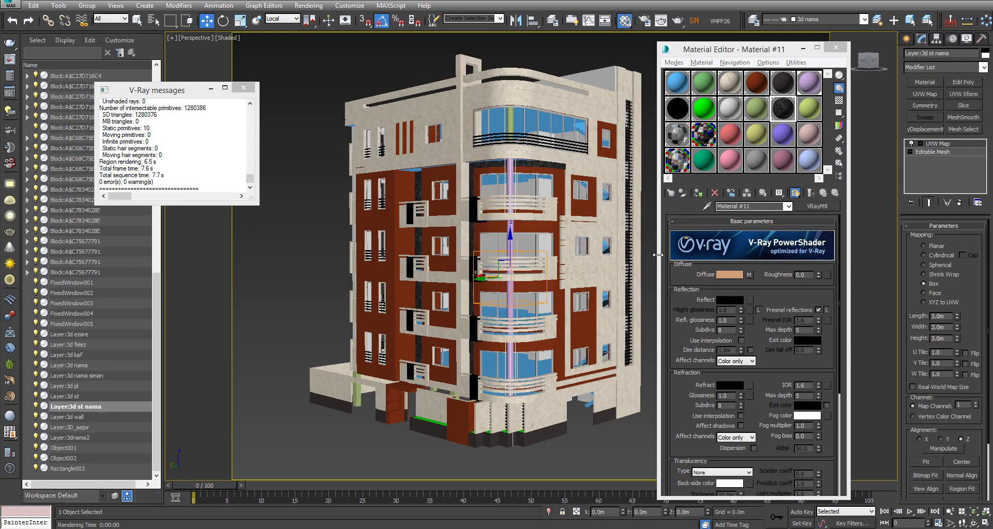
left_click(698, 192)
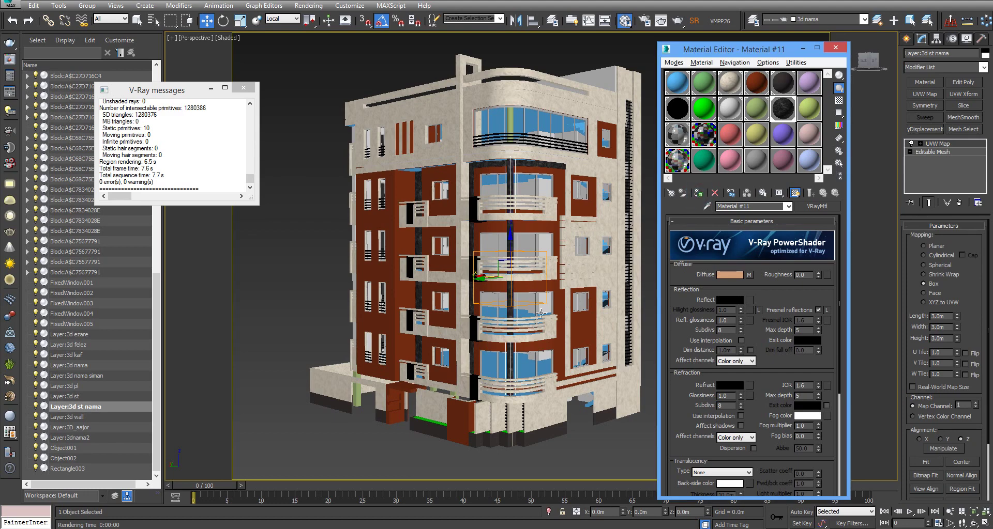
left_click(519, 132)
key("F3")
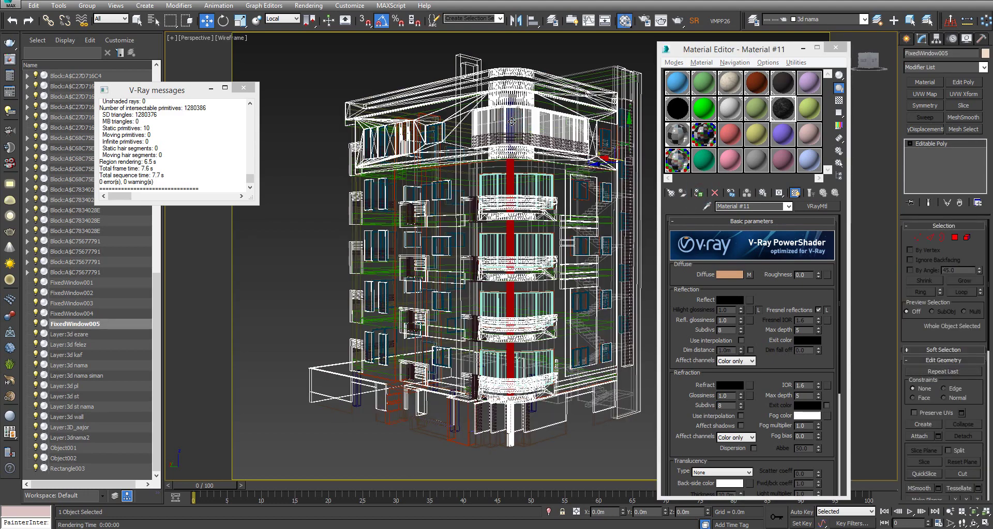
left_click(520, 125)
key("F3")
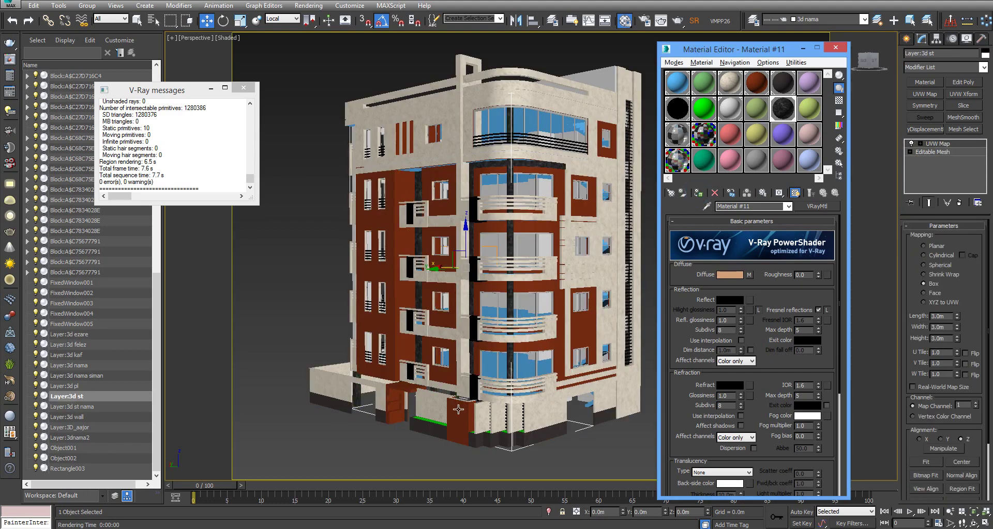
scroll(467, 422, "up", 3)
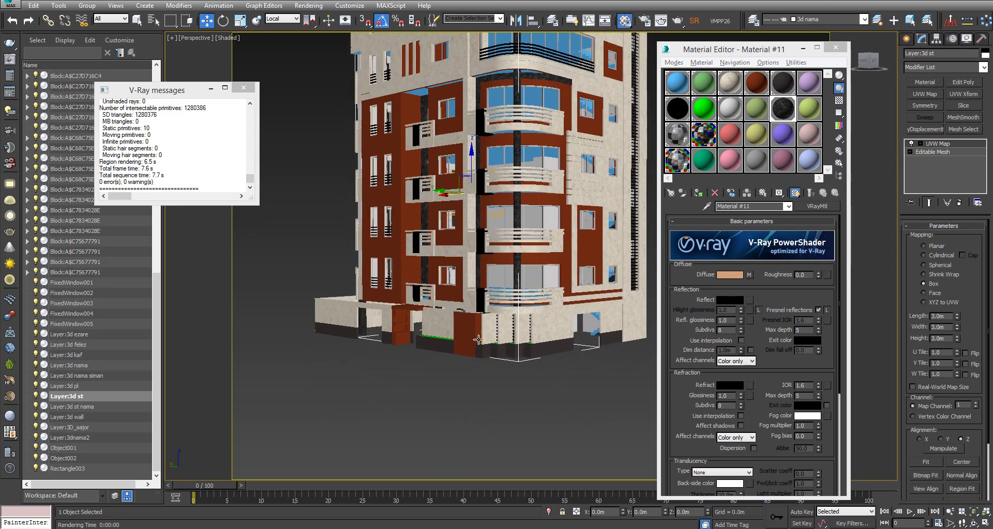
scroll(444, 357, "up", 3)
scroll(429, 310, "up", 3)
scroll(423, 288, "up", 3)
Select the niche object beside the ground-floor door and assign the dark marble Material #11
middle_click_drag(424, 288, 401, 270, "alt")
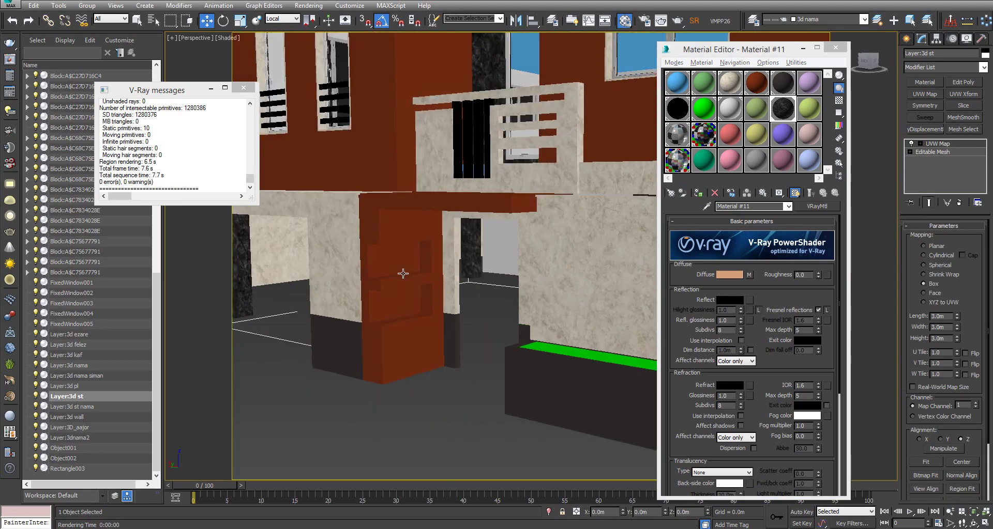
left_click(402, 270)
scroll(405, 292, "up", 3)
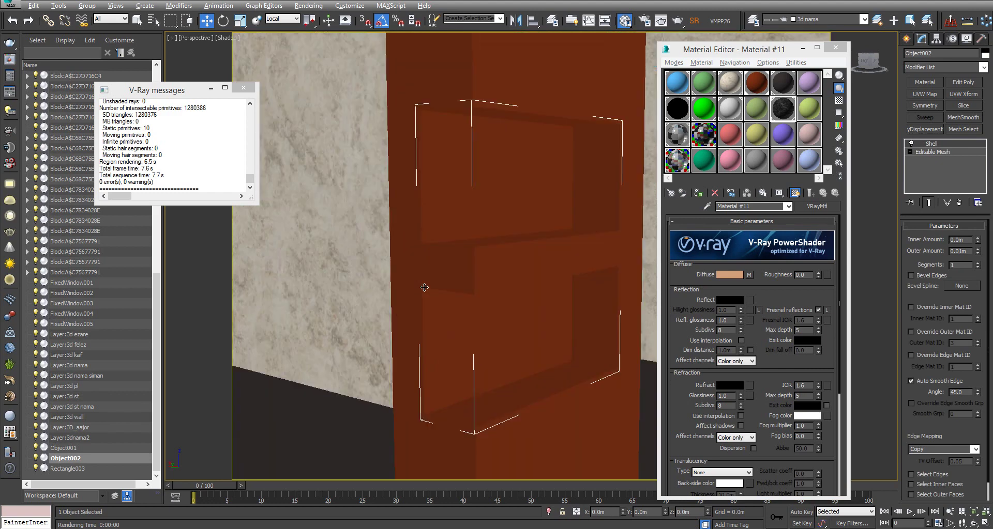
left_click(514, 174)
left_click(493, 195)
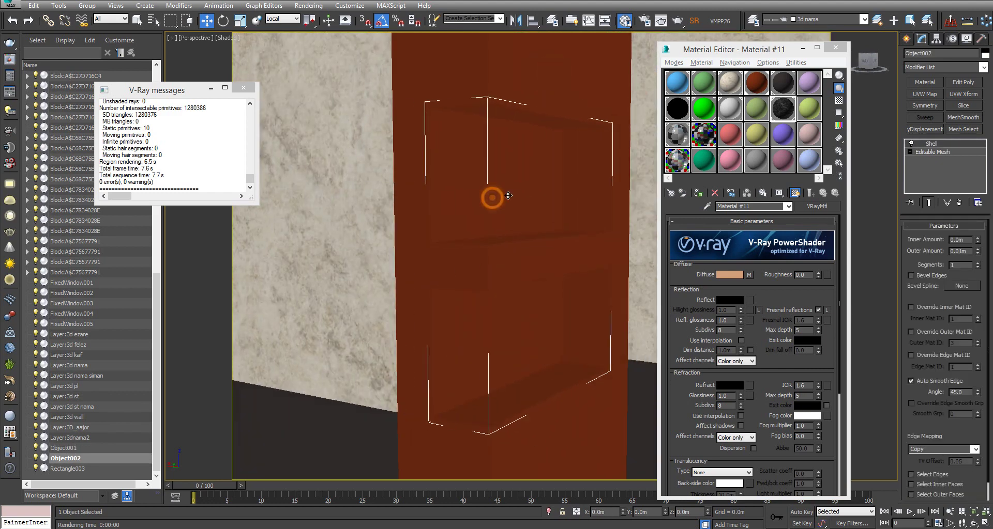
scroll(550, 232, "down", 3)
middle_click_drag(550, 233, 466, 243, "alt")
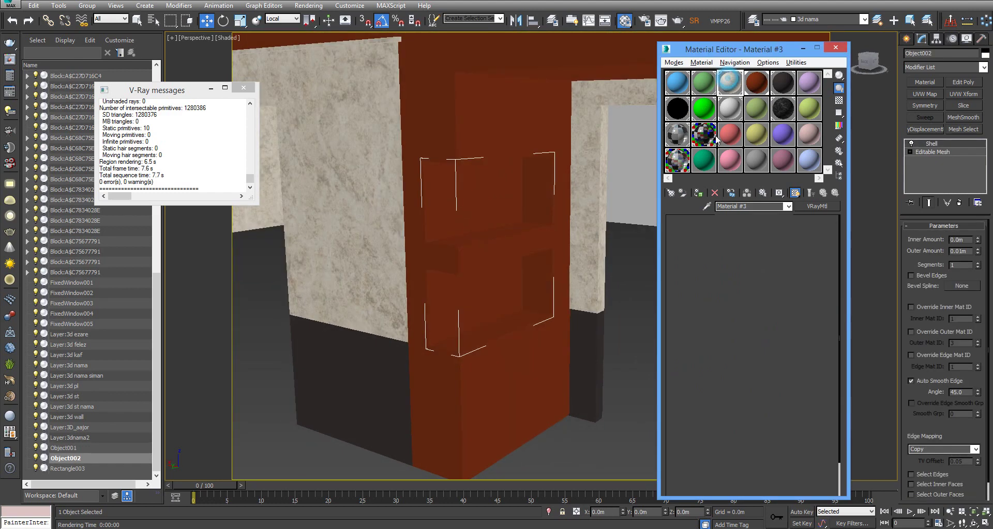
left_click(698, 197)
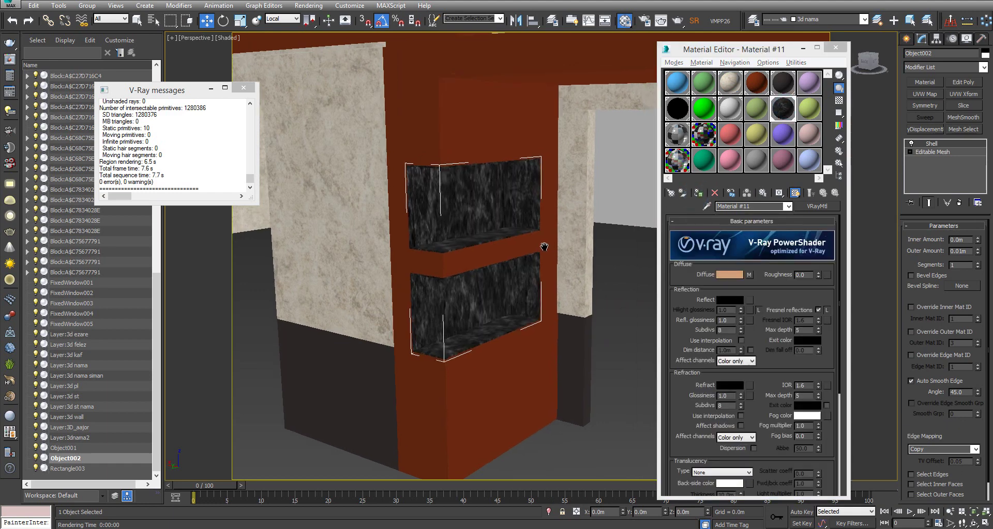
scroll(537, 244, "up", 3)
scroll(462, 222, "up", 3)
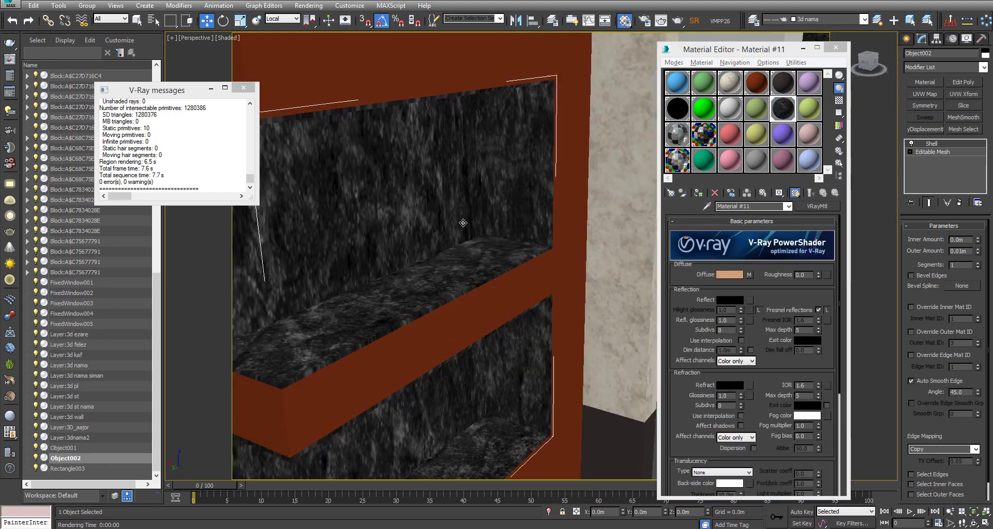
Add a Box UVW Map sized 2.0m in length, width and height
left_click(924, 94)
left_click(937, 285)
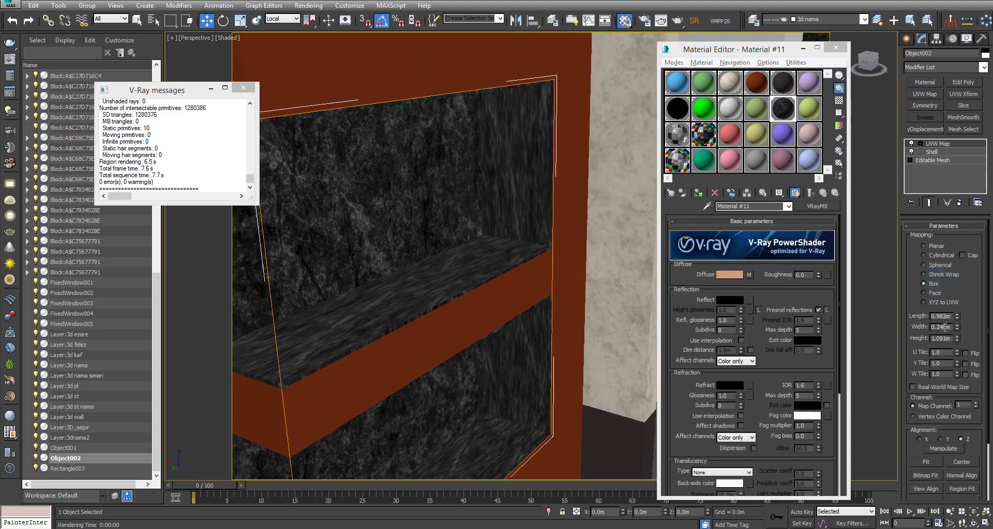
type("2")
key("Tab")
type("2")
key("Tab")
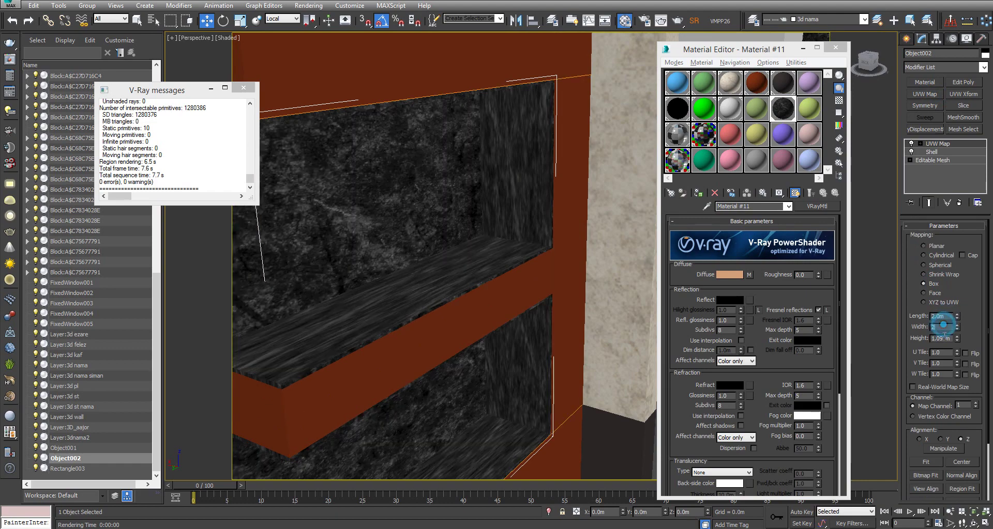
type("2")
scroll(433, 256, "up", 2)
scroll(475, 255, "down", 5)
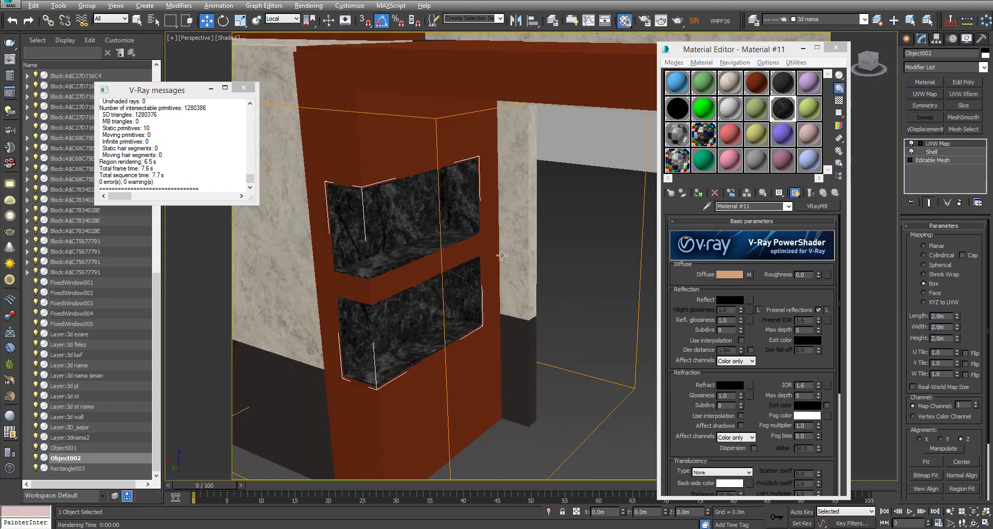
mouse_move(502, 256)
middle_mouse_down("alt")
mouse_move(482, 235)
mouse_move(462, 290)
middle_mouse_up("alt")
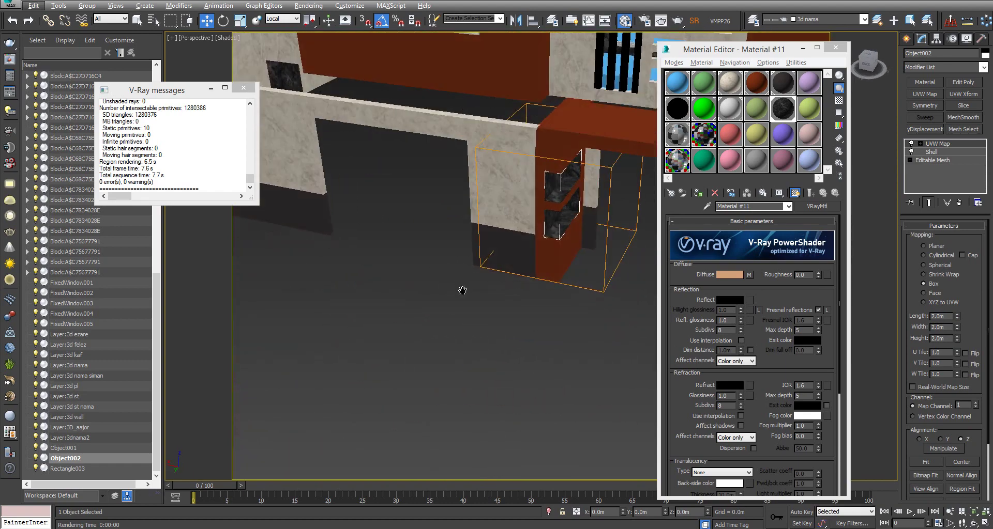
Assign the marble material to the 3d ezare plinth walls
scroll(462, 290, "down", 5)
left_click(476, 276)
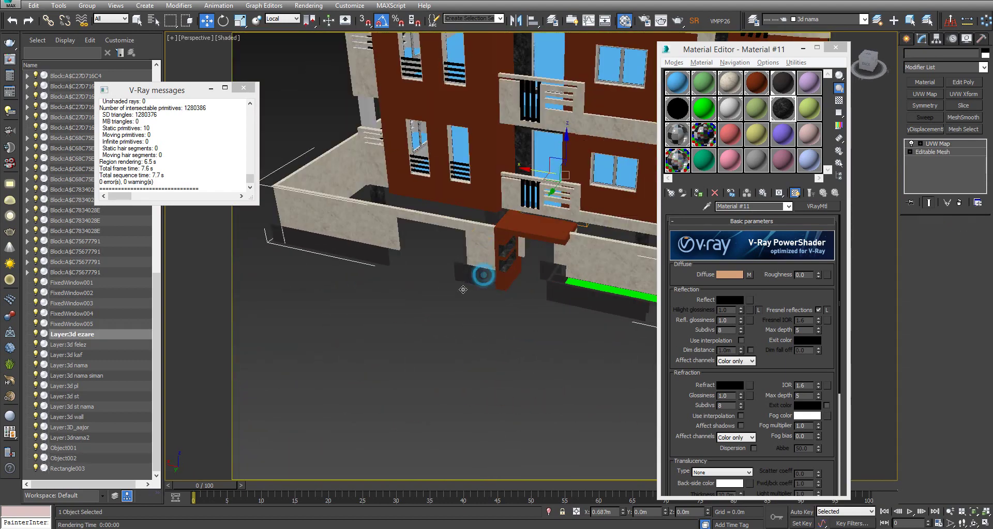
left_click(697, 194)
Orbit out to the whole building and select the roof
scroll(568, 283, "down", 5)
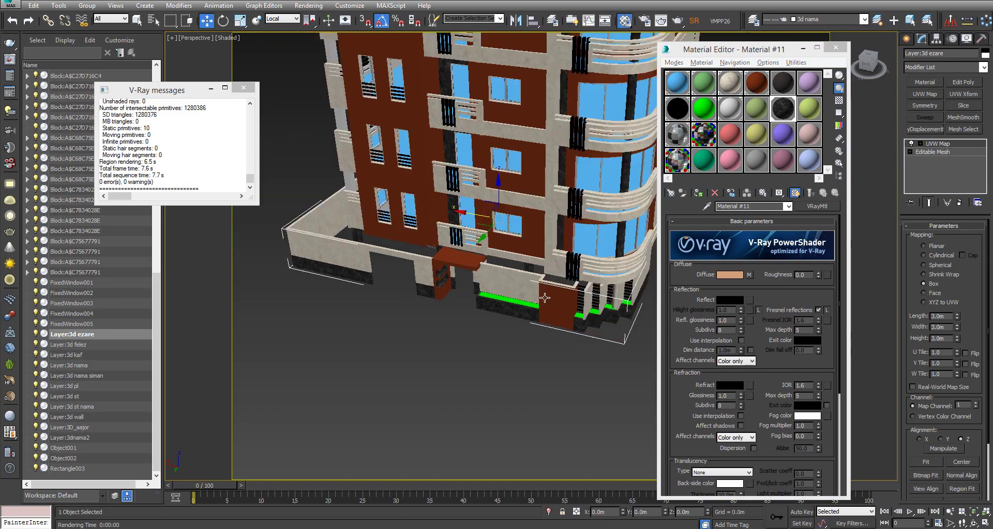
mouse_move(569, 283)
middle_mouse_down("alt")
mouse_move(417, 342)
mouse_move(409, 365)
middle_mouse_up("alt")
scroll(410, 365, "down", 3)
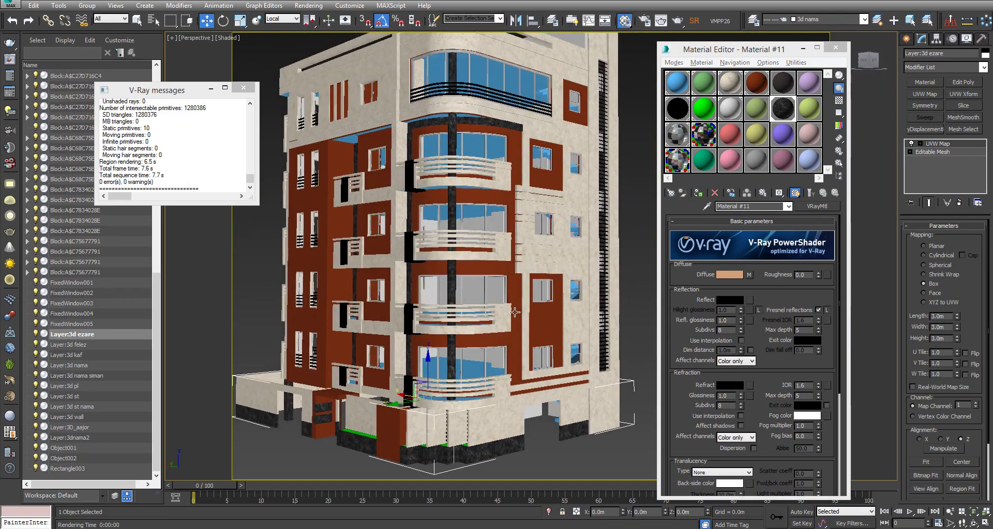
scroll(410, 365, "down", 2)
middle_click_drag(517, 273, 486, 166, "alt")
left_click(486, 155)
Reset the roof's Material #1 to default settings in both scene and slot
left_click(677, 91)
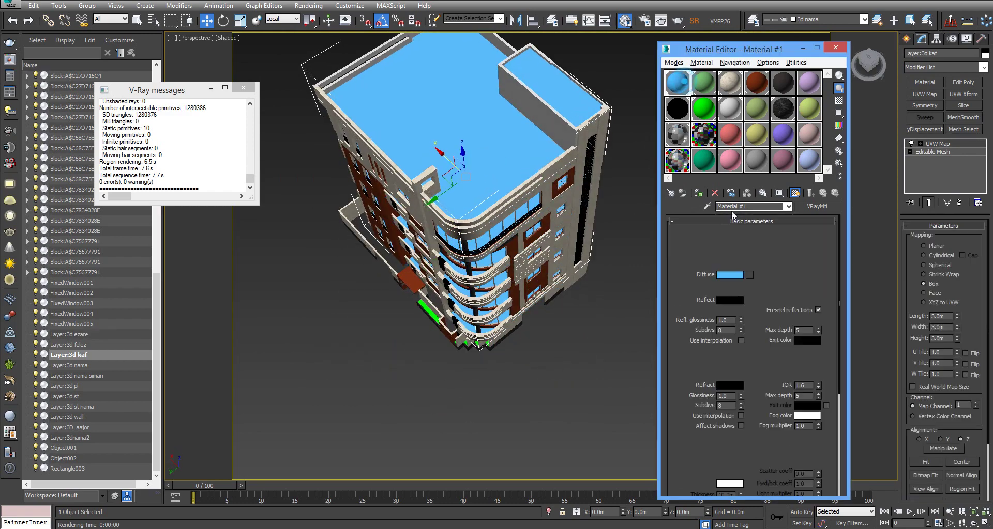
left_click(714, 192)
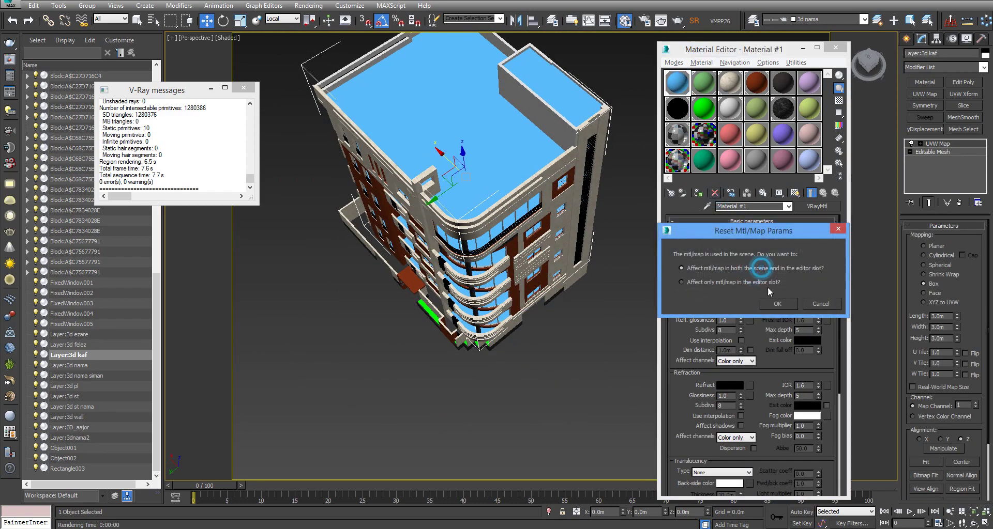
left_click(777, 304)
left_click(532, 381)
Orbit around the building to check the grey roof and close the Material Editor
middle_click_drag(532, 381, 278, 159, "alt")
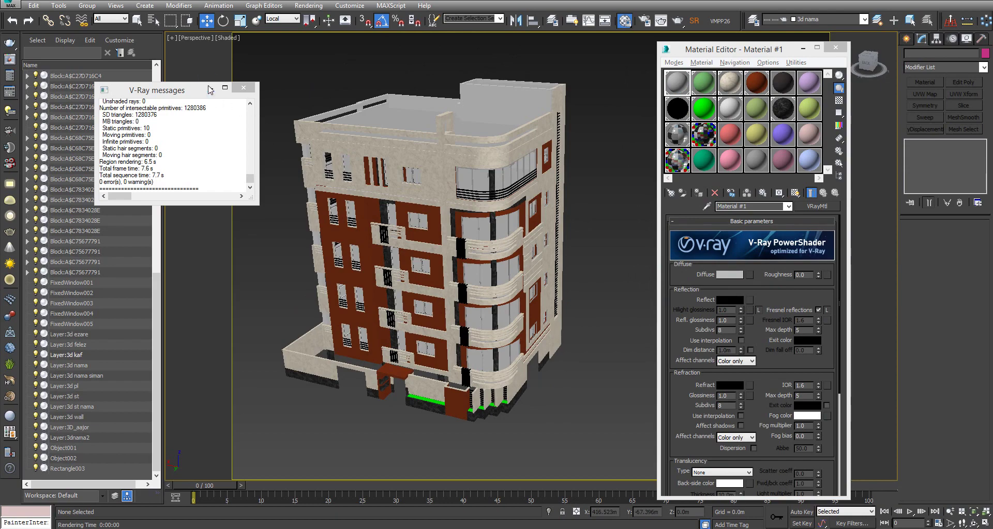
left_click(225, 88)
mouse_move(405, 234)
middle_mouse_down("alt")
mouse_move(425, 224)
mouse_move(534, 306)
middle_mouse_up("alt")
scroll(534, 306, "up", 3)
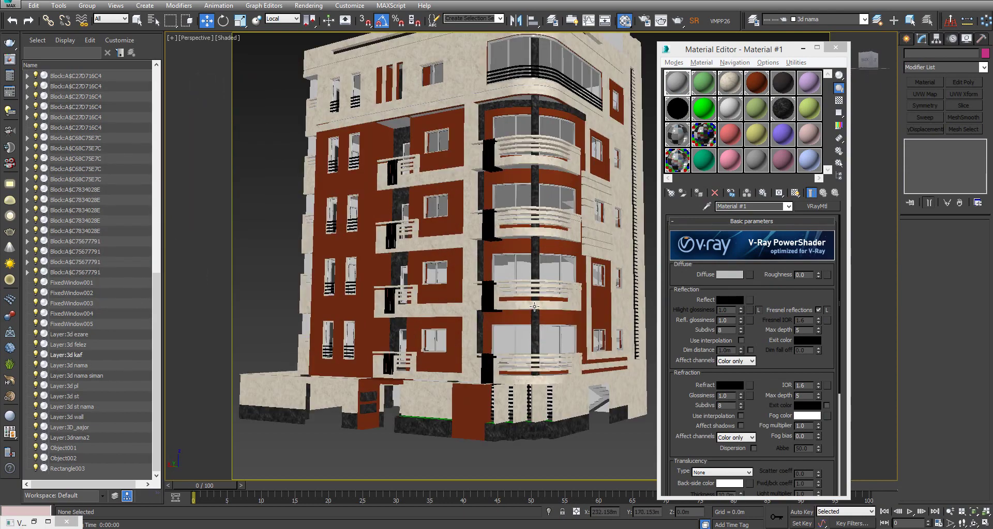
middle_click_drag(541, 312, 803, 105, "alt")
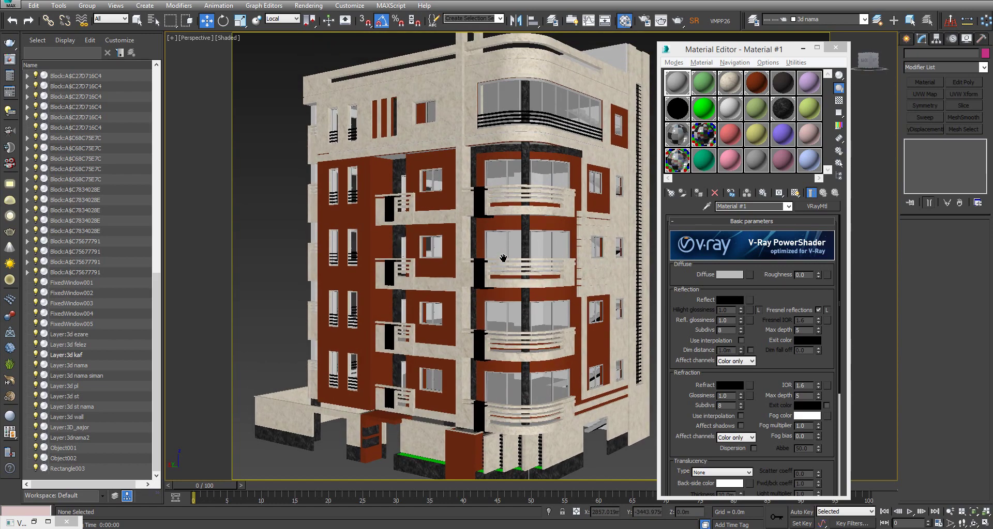
left_click(836, 47)
mouse_move(642, 276)
middle_mouse_down()
mouse_move(643, 328)
mouse_move(632, 336)
middle_mouse_up()
scroll(642, 328, "down", 3)
scroll(642, 328, "up", 5)
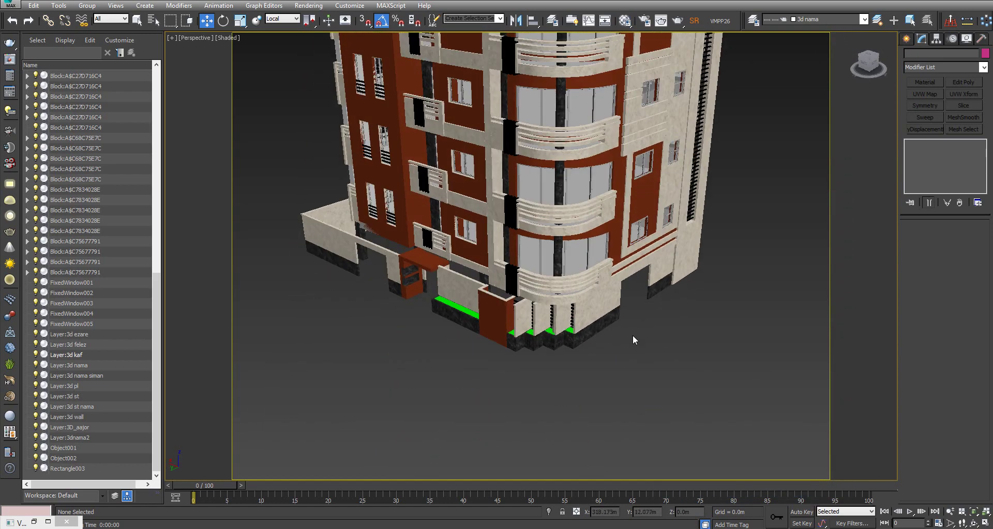
mouse_move(524, 340)
middle_mouse_down("alt")
mouse_move(506, 403)
mouse_move(536, 351)
middle_mouse_up("alt")
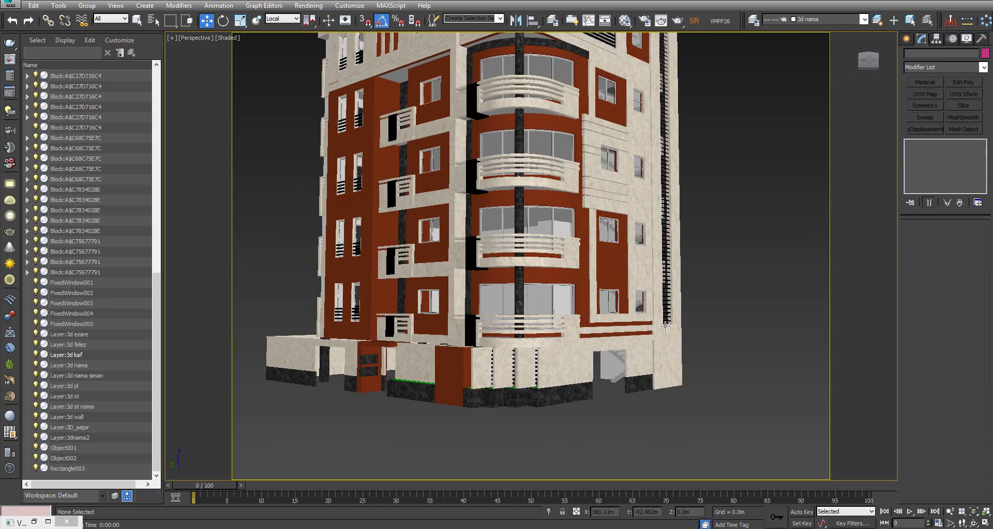
left_click(668, 347)
scroll(715, 217, "down", 3)
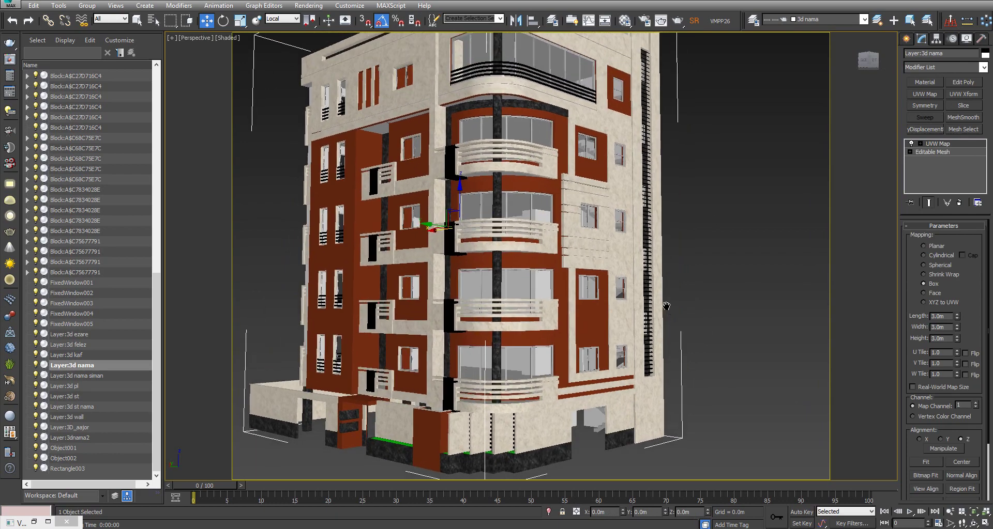
scroll(715, 217, "down", 2)
mouse_move(646, 227)
middle_mouse_down("alt")
mouse_move(611, 233)
mouse_move(711, 275)
middle_mouse_up("alt")
scroll(611, 233, "up", 6)
scroll(605, 242, "down", 4)
left_click(711, 275)
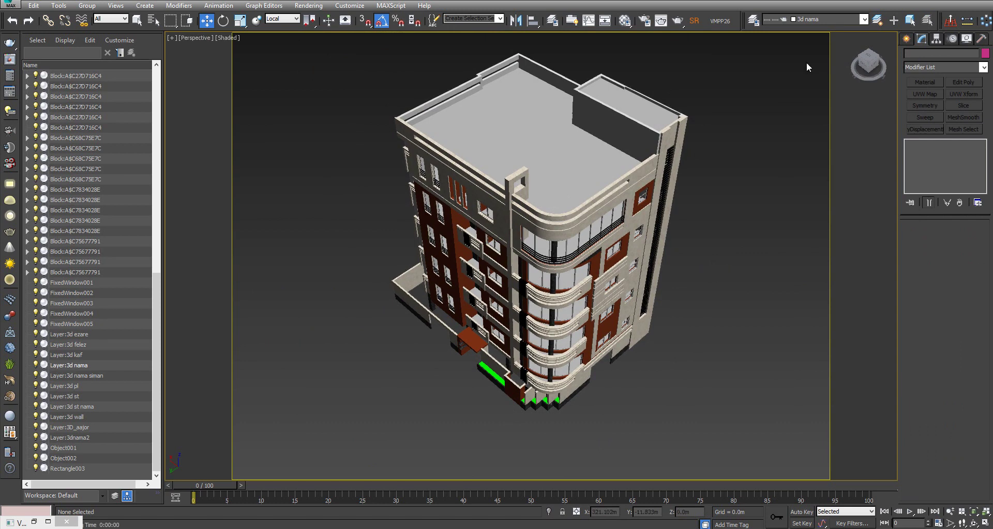
Create a VRaySun in the wireframe Top view, aiming from upper left at the plan
left_click(906, 39)
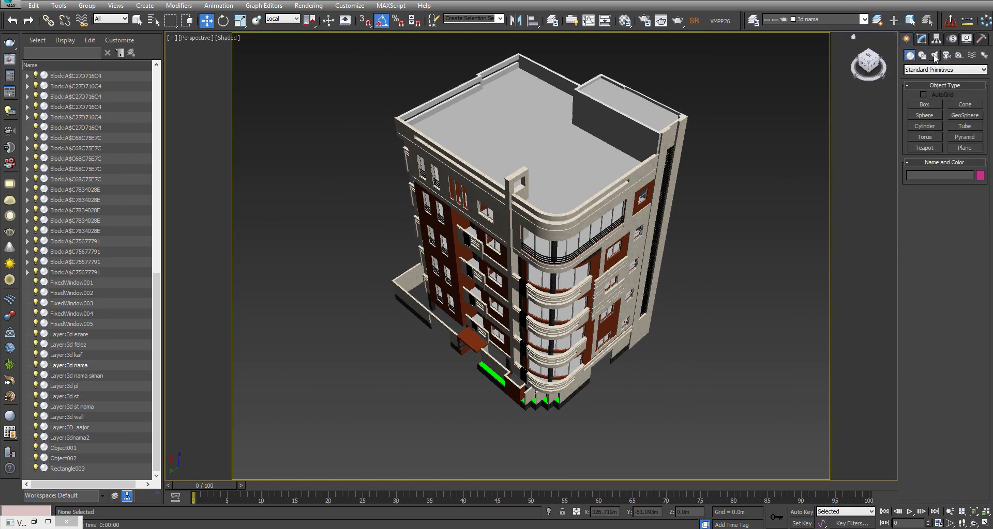
left_click(934, 55)
left_click(945, 70)
left_click(943, 92)
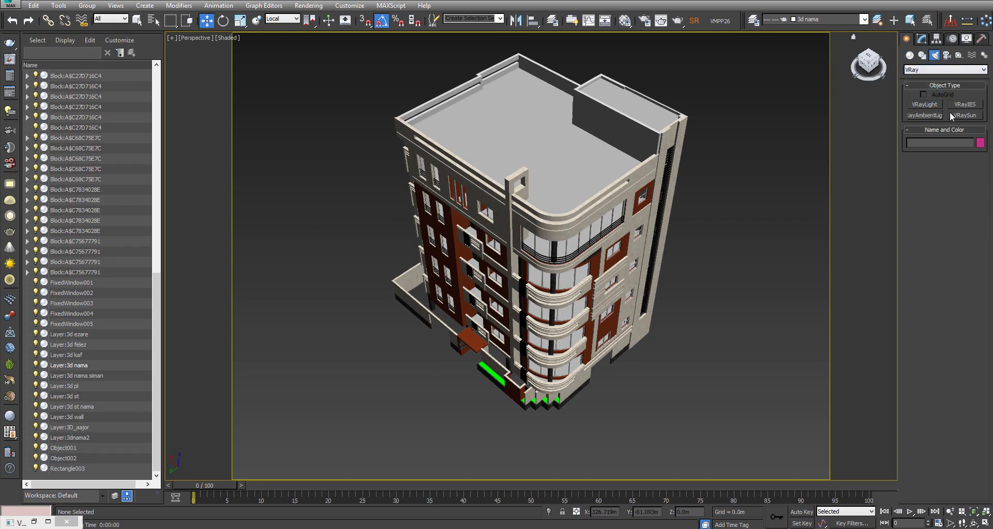
left_click(950, 116)
scroll(634, 226, "down", 3)
key("t")
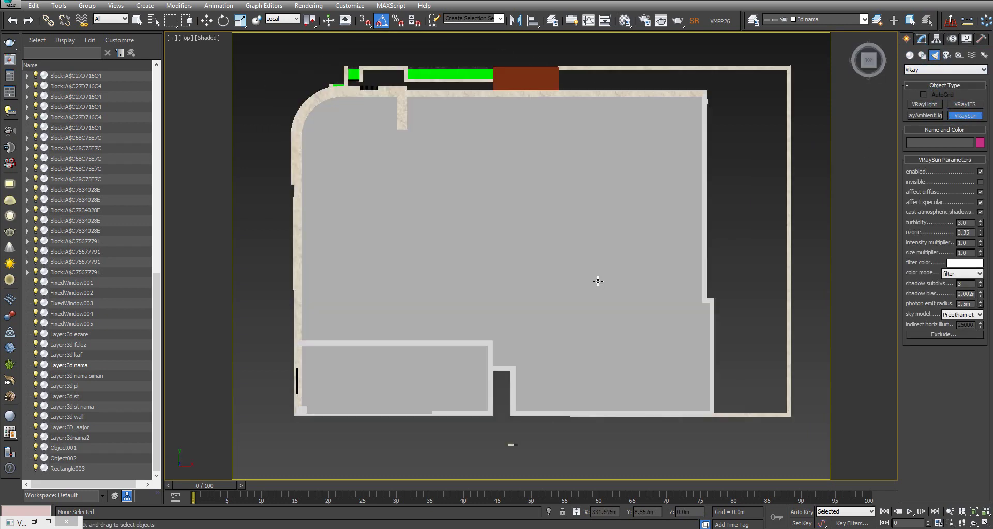
scroll(597, 281, "down", 4)
scroll(597, 281, "down", 2)
key("F3")
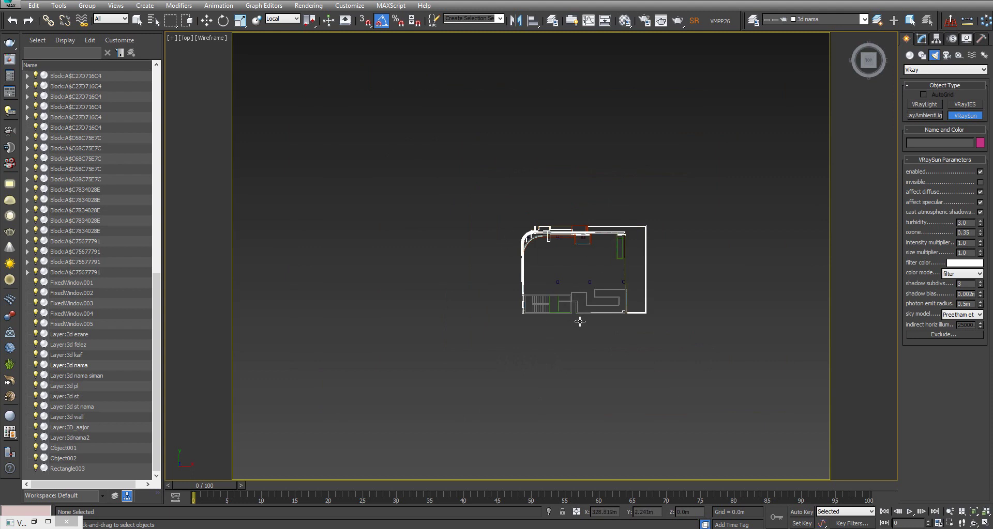
mouse_move(580, 322)
middle_mouse_down()
mouse_move(580, 439)
mouse_move(580, 393)
middle_mouse_up()
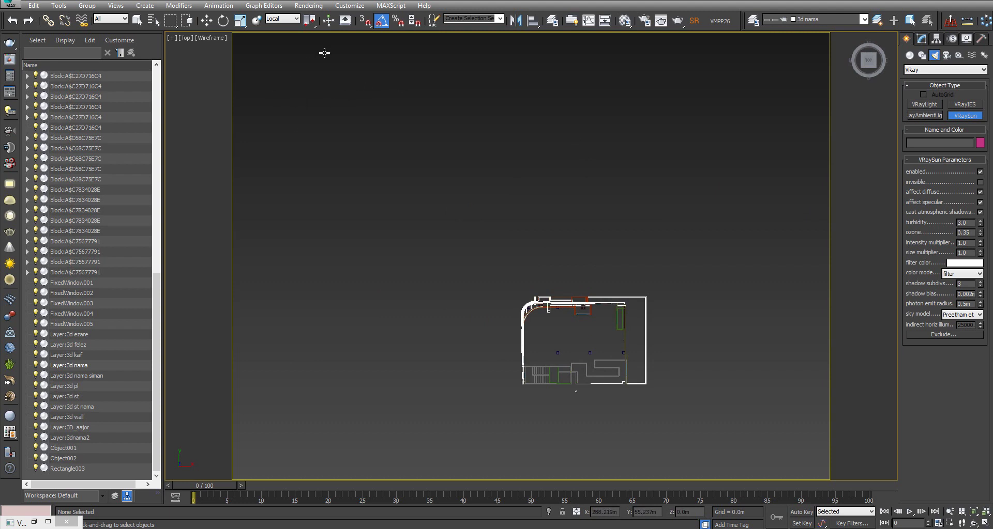
left_click_drag(299, 59, 590, 356)
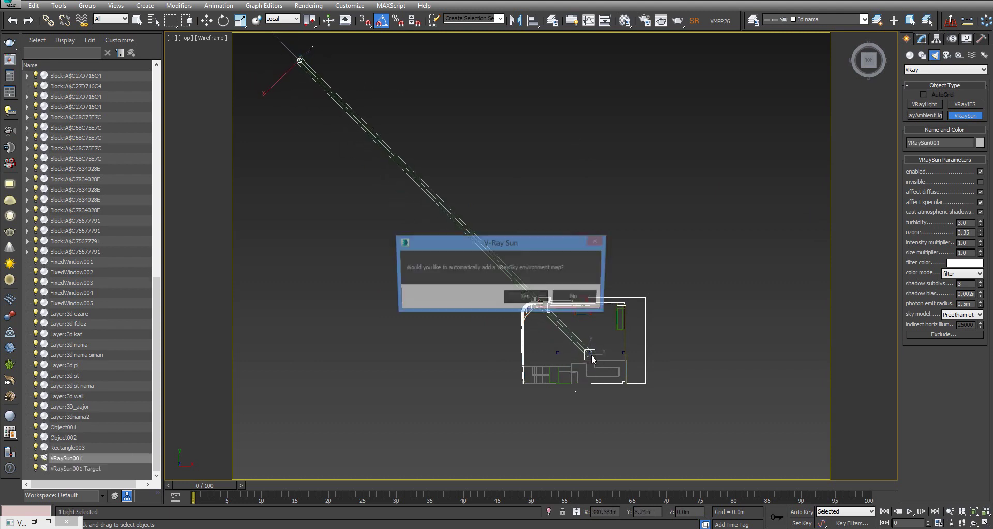
Accept the VRaySky environment map and raise the sun high above the building
left_click(527, 299)
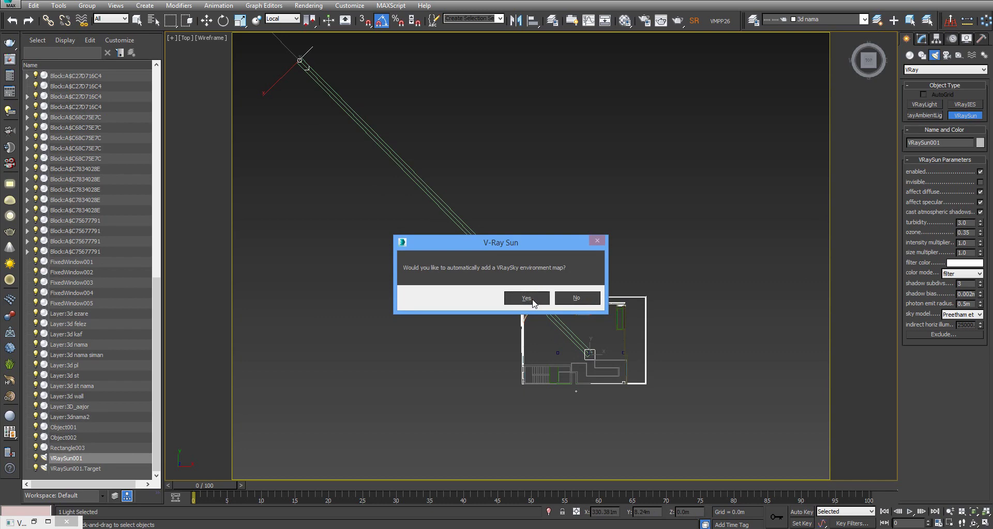
left_click(527, 299)
key("f")
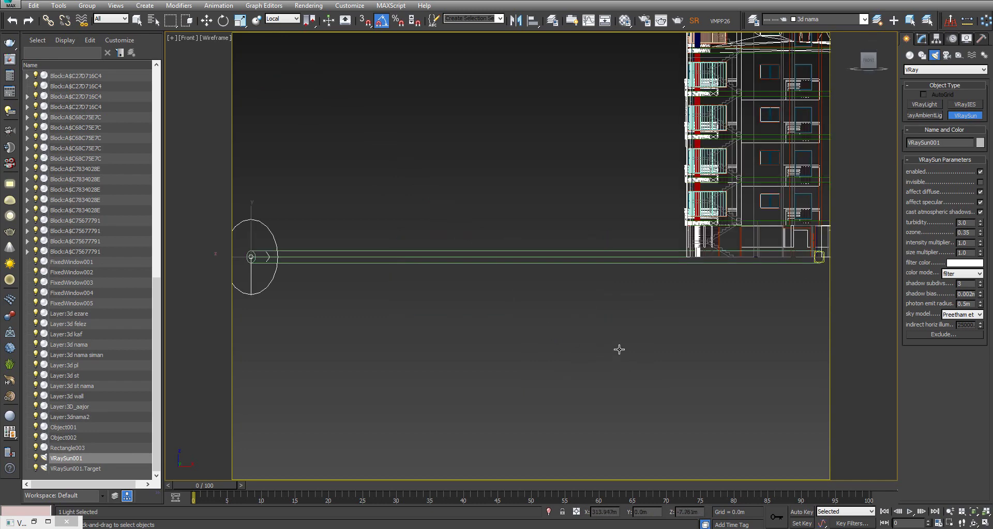
scroll(476, 310, "down", 3)
key("w")
left_click_drag(357, 253, 365, 10)
Zoom the perspective view in on the ground-floor column and render a test image
key("p")
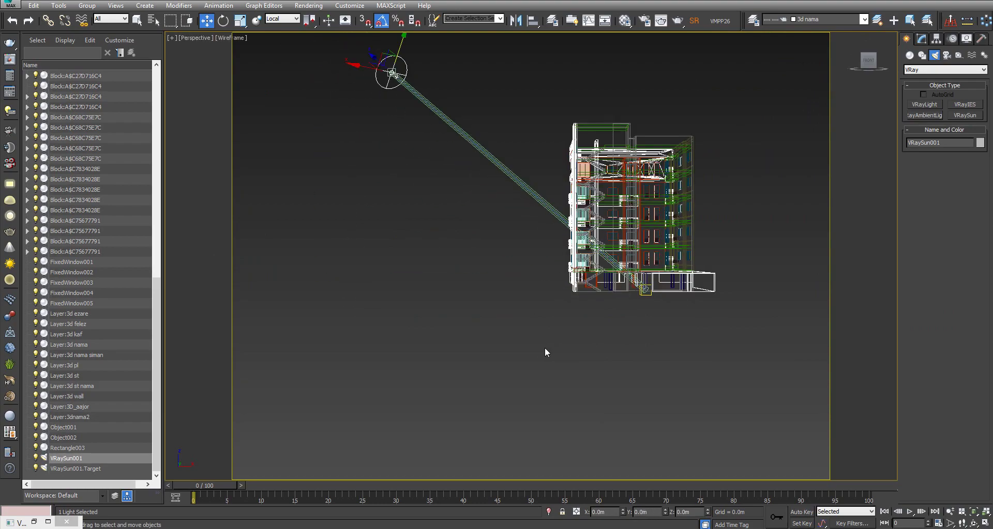
mouse_move(544, 348)
middle_mouse_down("alt")
mouse_move(684, 339)
mouse_move(737, 354)
mouse_move(612, 308)
mouse_move(532, 304)
middle_mouse_up("alt")
scroll(532, 304, "up", 3)
scroll(532, 304, "up", 4)
scroll(549, 295, "up", 3)
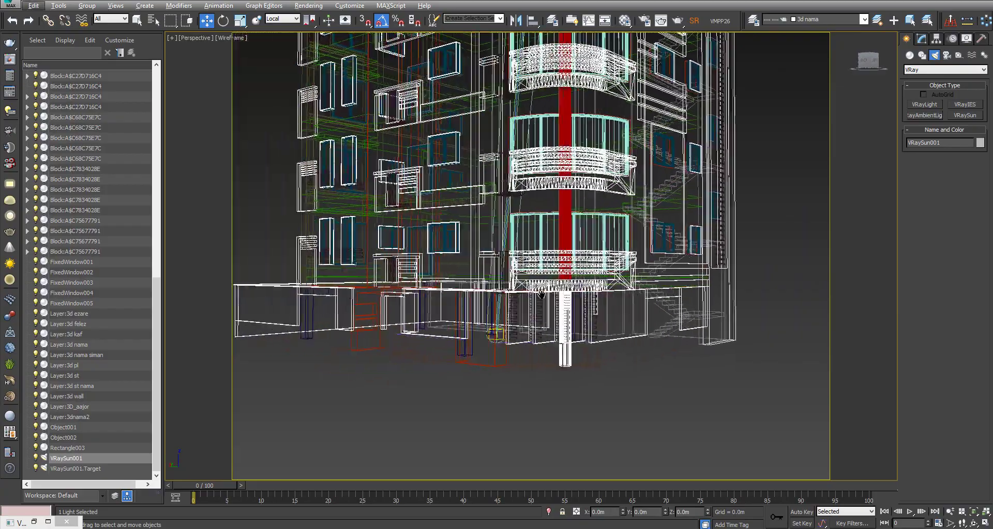
scroll(549, 294, "up", 3)
scroll(549, 294, "up", 3)
scroll(550, 294, "up", 2)
scroll(548, 298, "up", 2)
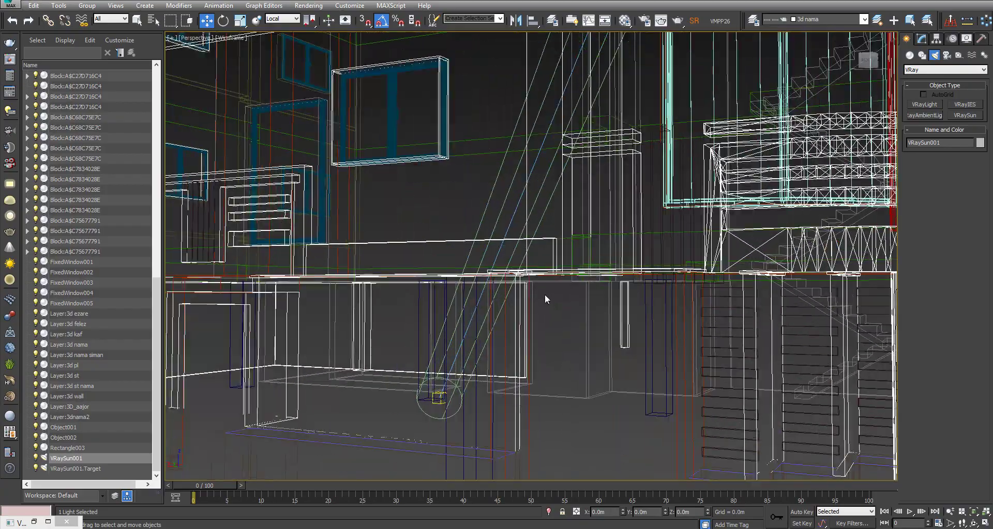
scroll(545, 294, "up", 2)
scroll(535, 287, "up", 2)
middle_click_drag(542, 283, 528, 289)
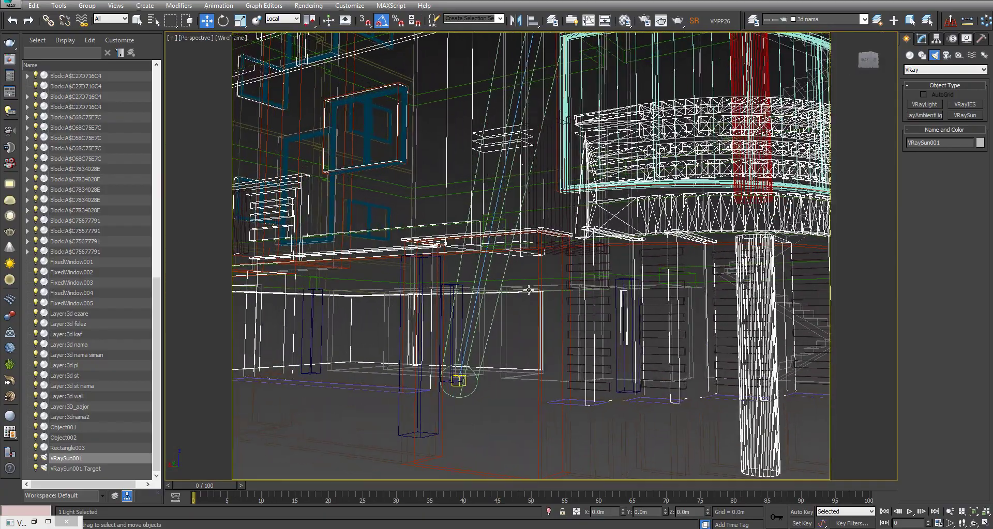
key("shift+q")
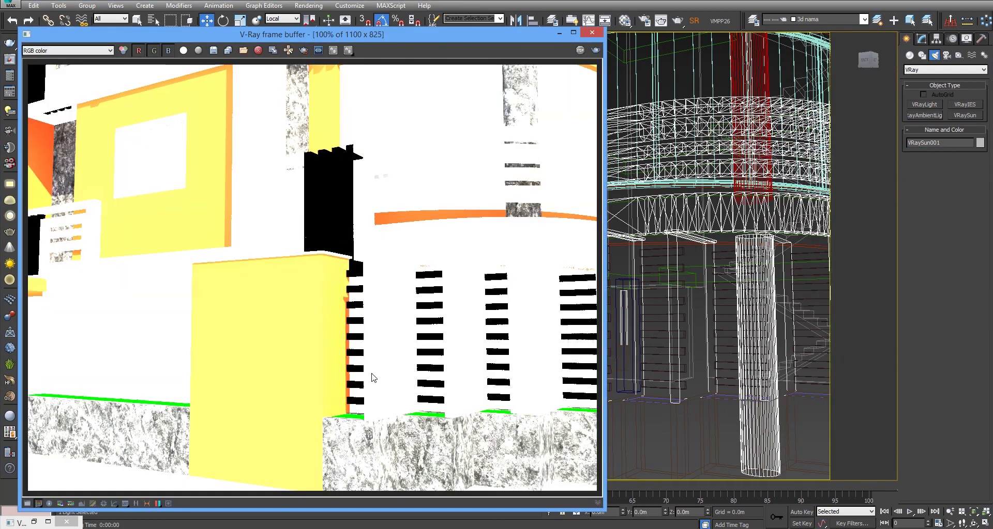
Place a VRayPhysicalCamera (VRayCam001) aimed at the lower floors and test-render through it
left_click(591, 32)
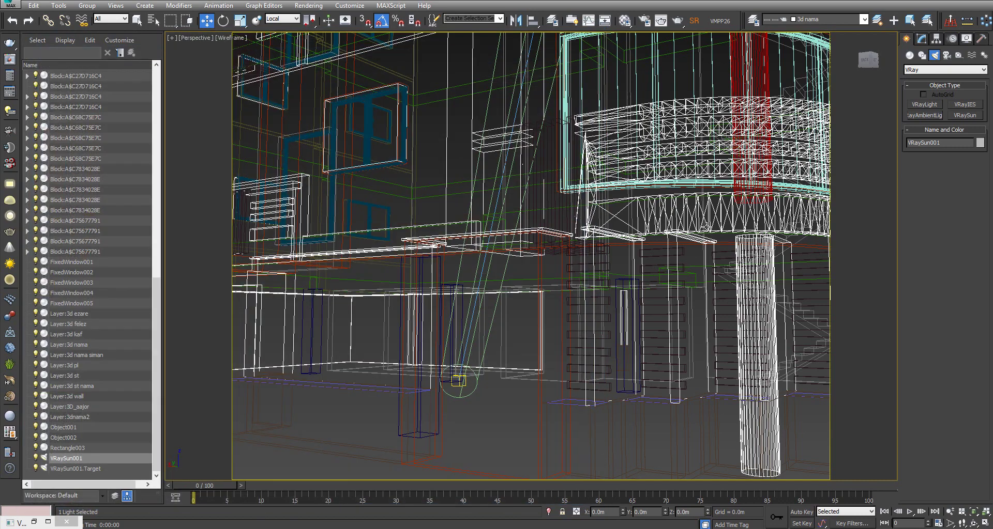
left_click(946, 55)
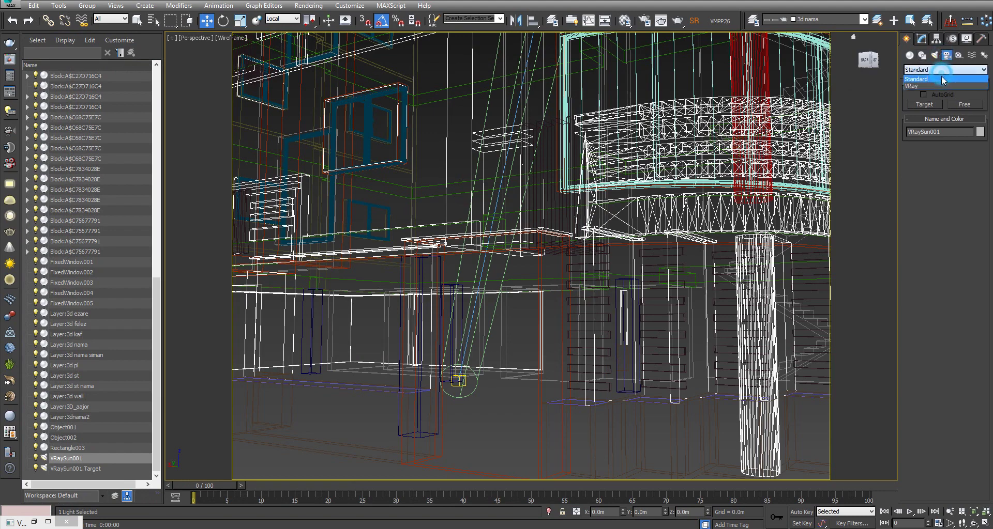
left_click(940, 69)
left_click(940, 69)
left_click(965, 104)
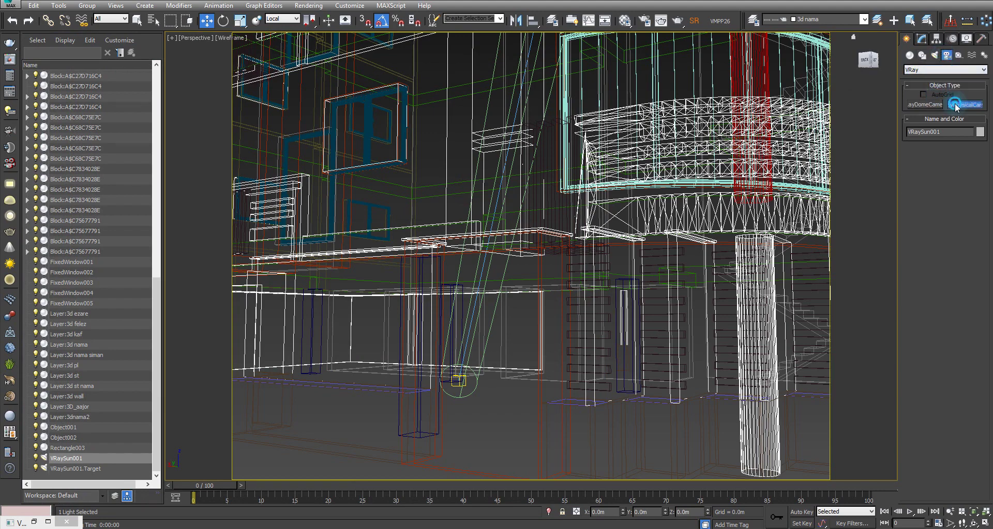
left_click_drag(637, 407, 588, 376)
key("w")
key("c")
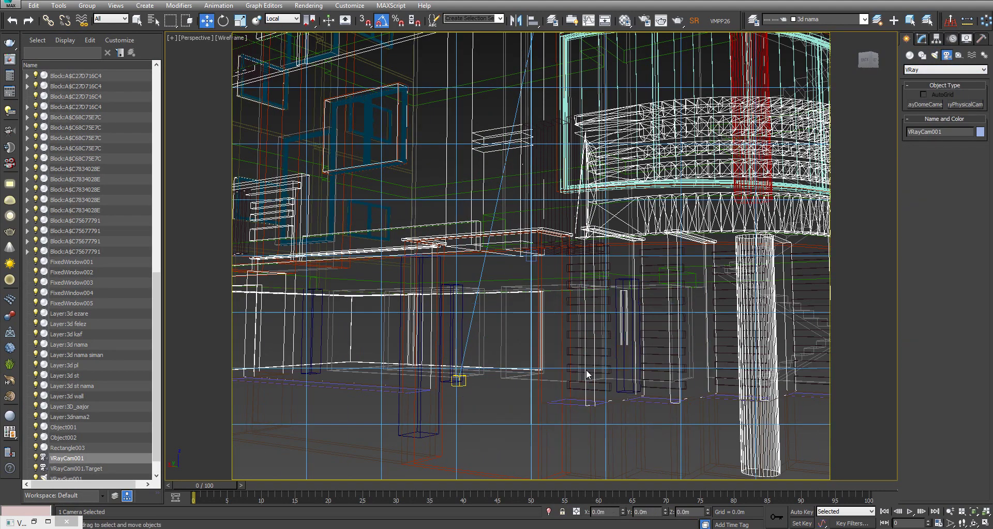
key("shift+q")
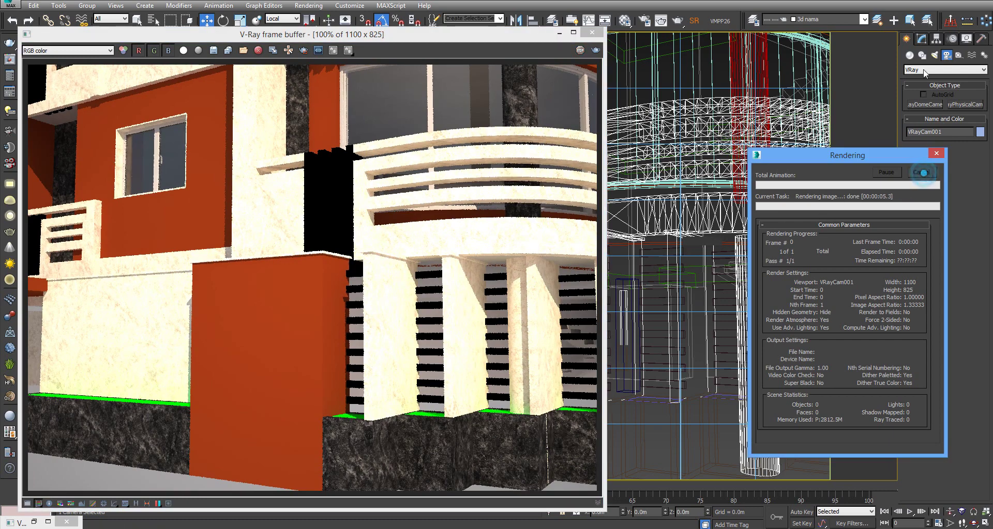
Put away the render windows and view the whole building from its side in Perspective
left_click(923, 37)
left_click_drag(928, 455, 939, 414)
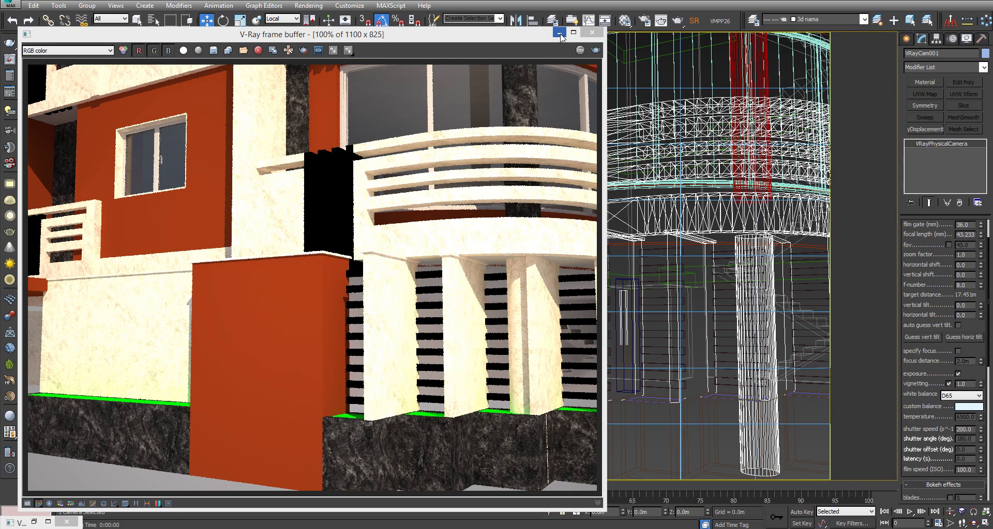
left_click(559, 35)
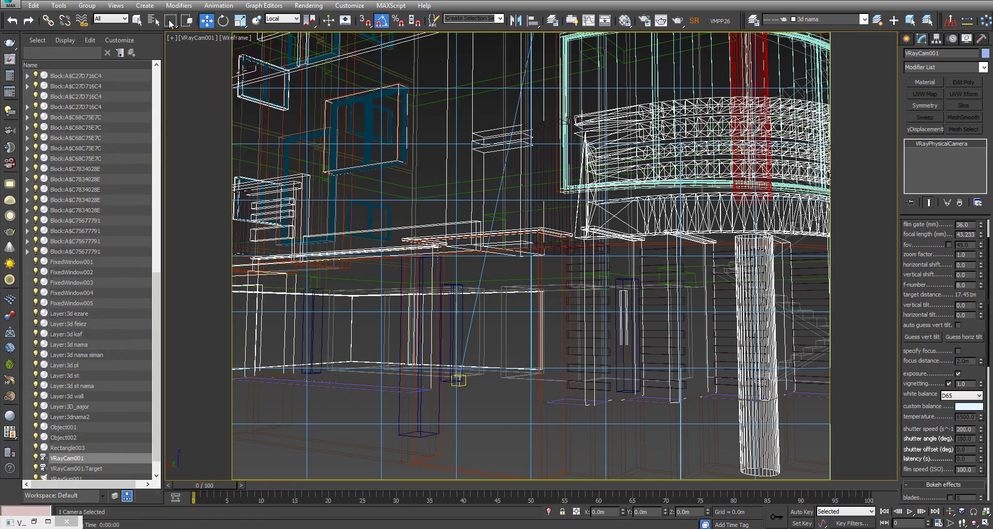
key("p")
scroll(465, 233, "down", 10)
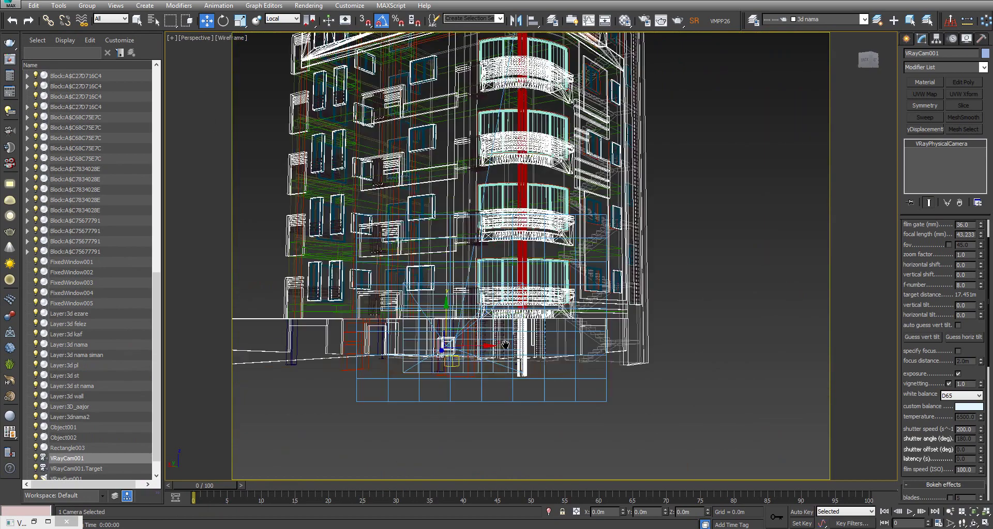
middle_click_drag(486, 310, 502, 363, "alt")
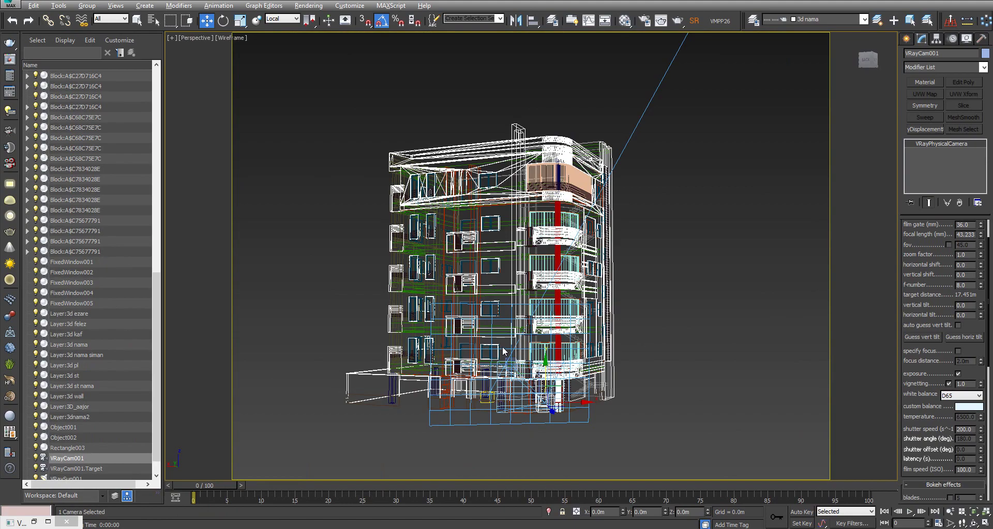
mouse_move(504, 352)
middle_mouse_down("alt")
mouse_move(444, 352)
mouse_move(518, 348)
middle_mouse_up("alt")
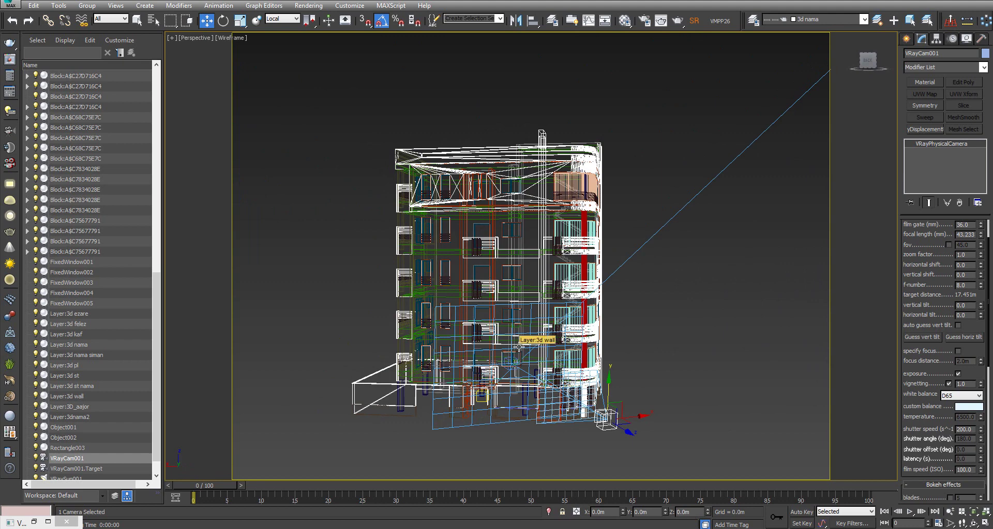
Set the environment's Exposure Control to VRay Exposure Control
key("8")
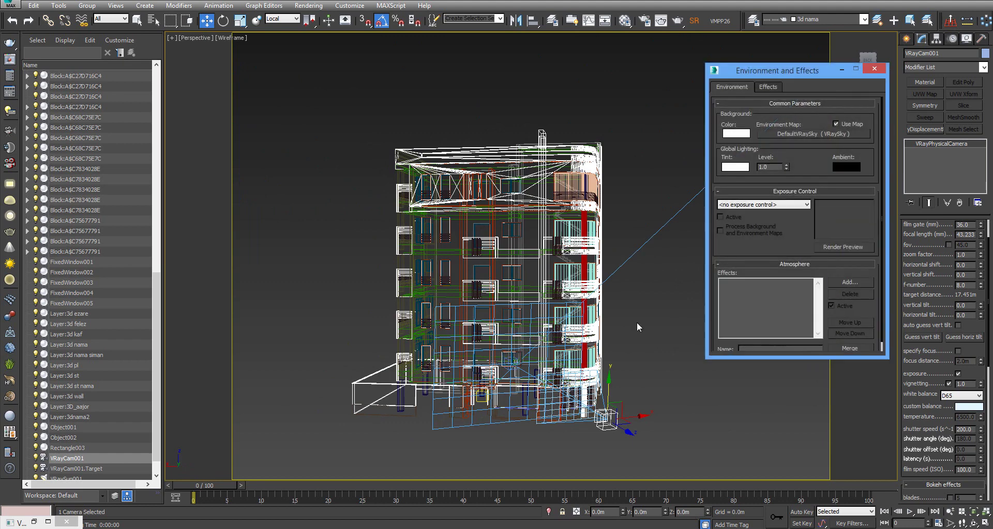
left_click(748, 206)
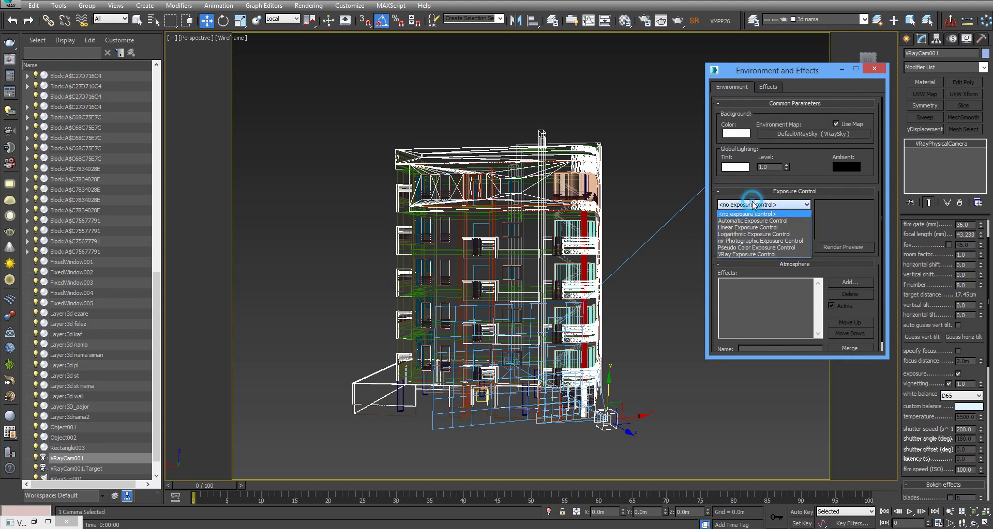
left_click(746, 254)
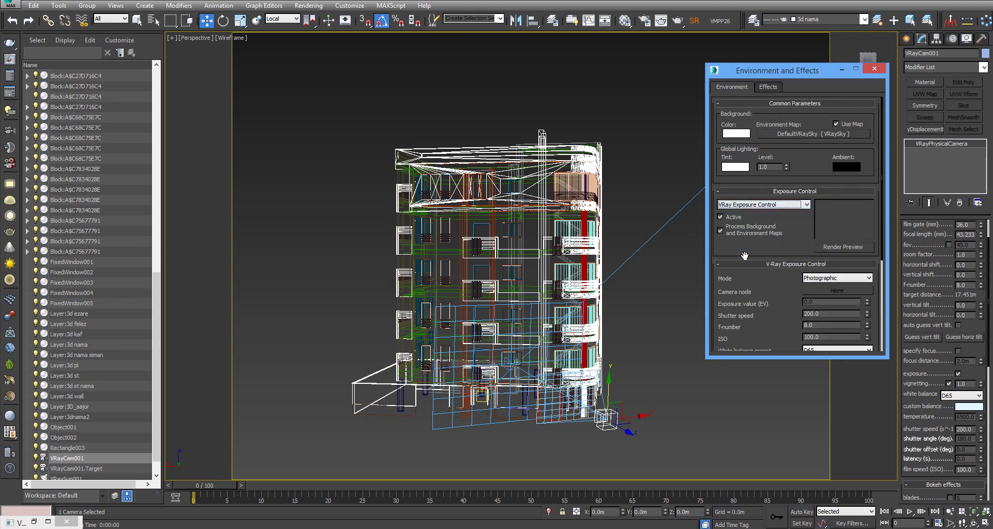
left_click_drag(760, 321, 807, 286)
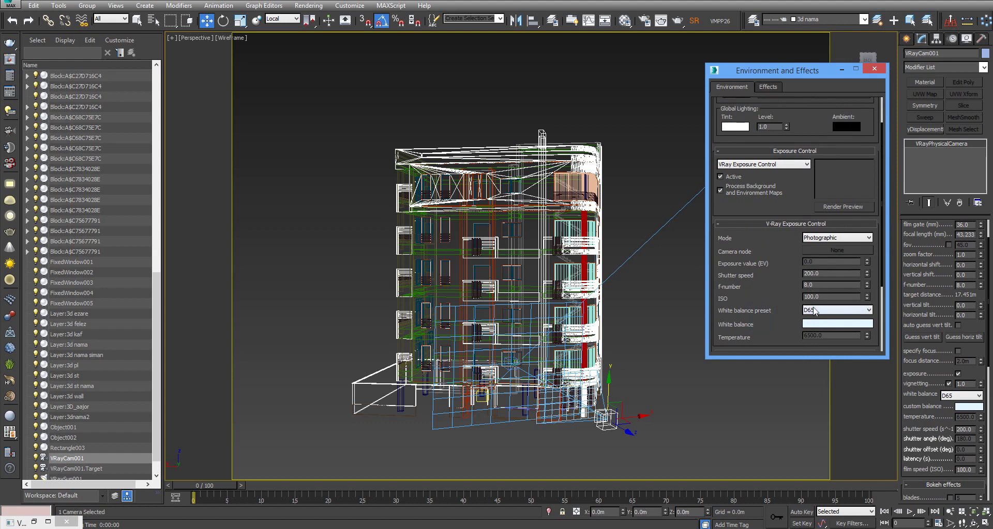
Set exposure mode to From VRay camera with VRayCam001 as the camera node, then render
left_click(825, 239)
left_click(822, 259)
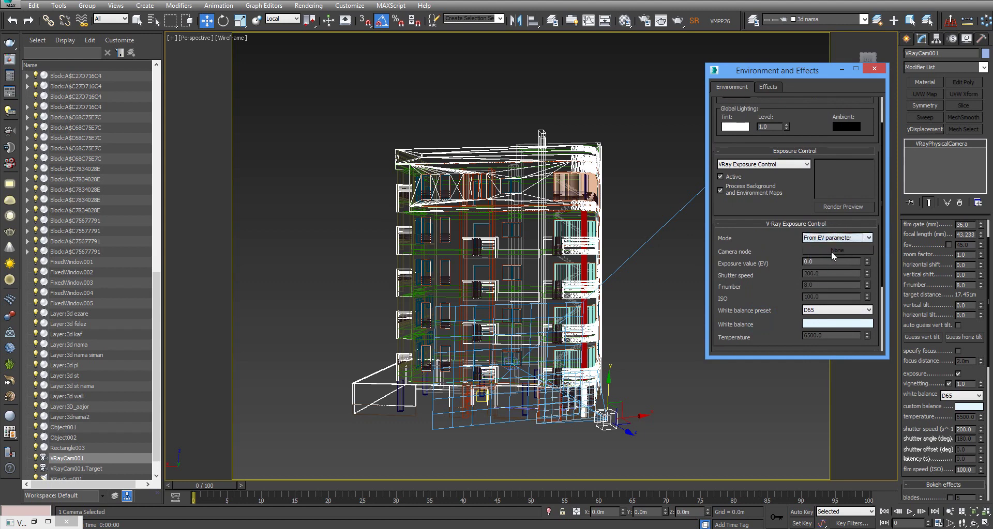
double_click(815, 262)
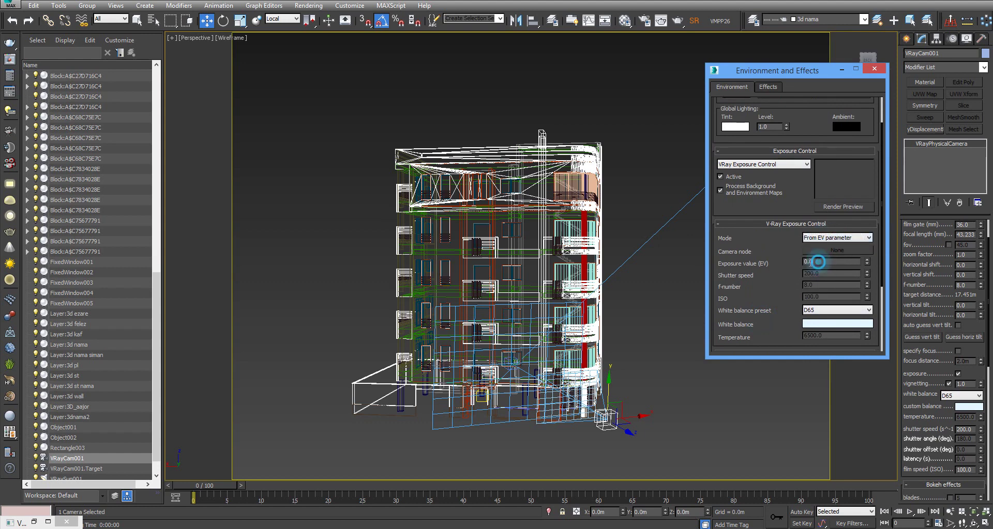
left_click(833, 239)
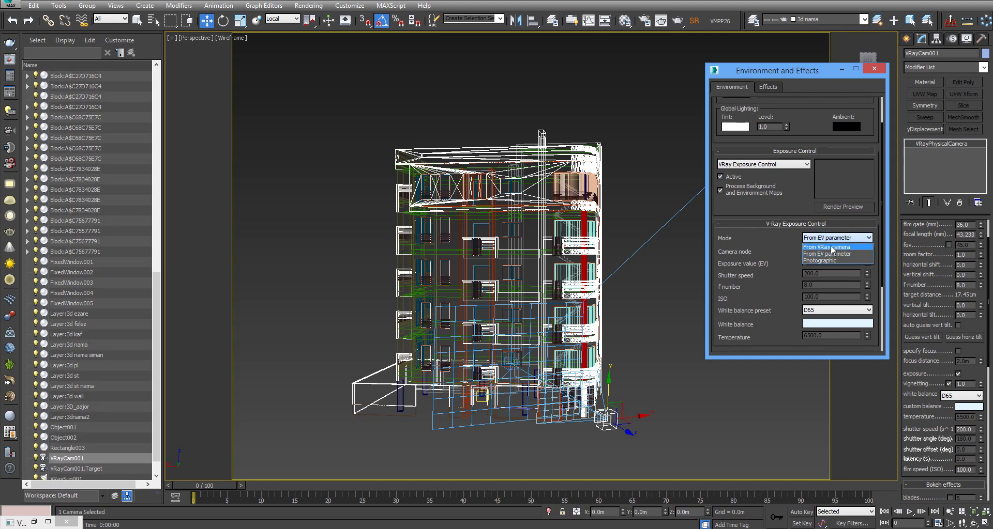
left_click(831, 247)
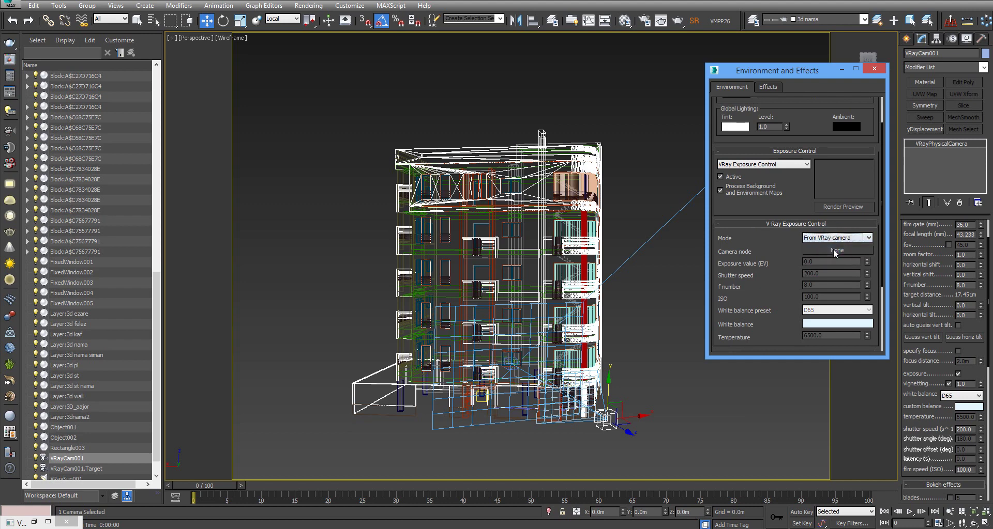
left_click(835, 251)
left_click(616, 411)
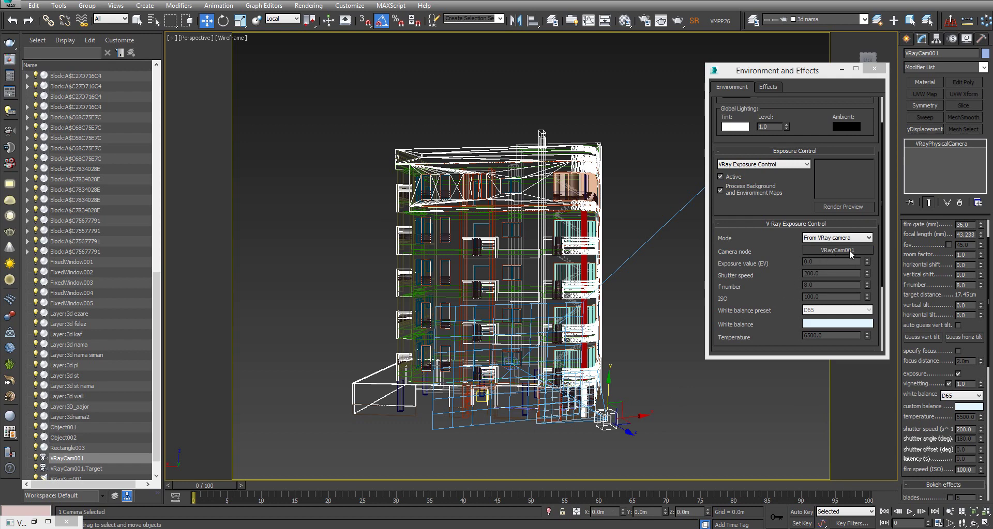
left_click(666, 260)
key("shift+q")
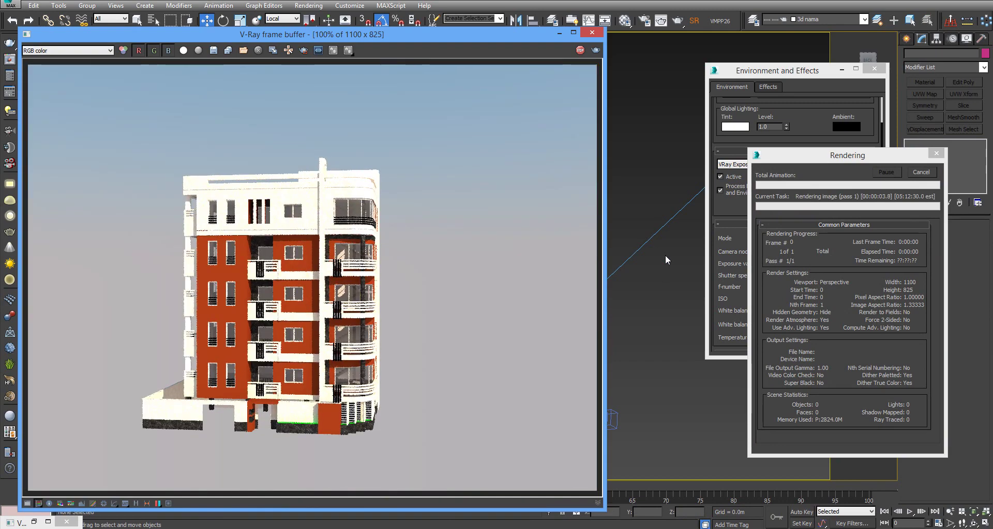
Switch exposure mode to From EV parameter with Neutral white balance and render
left_click(921, 173)
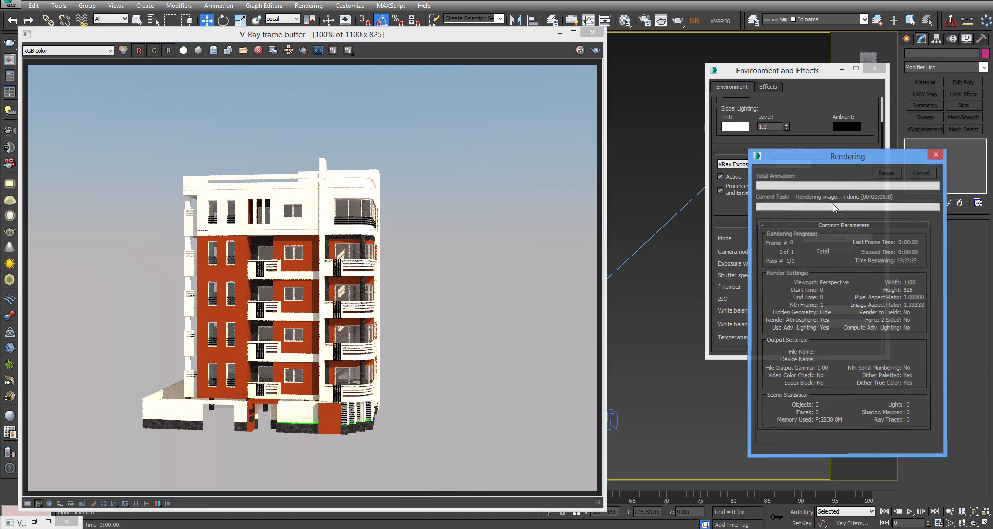
left_click(821, 239)
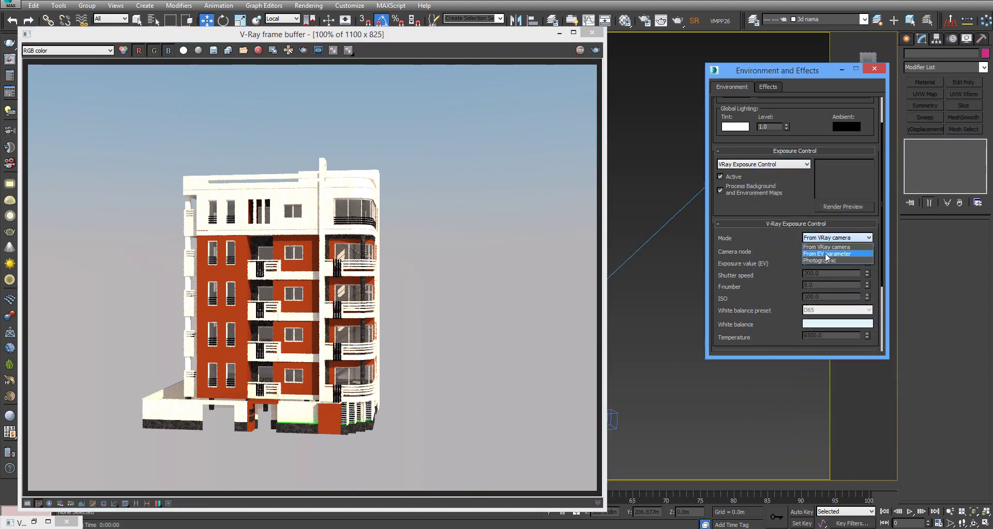
left_click(826, 255)
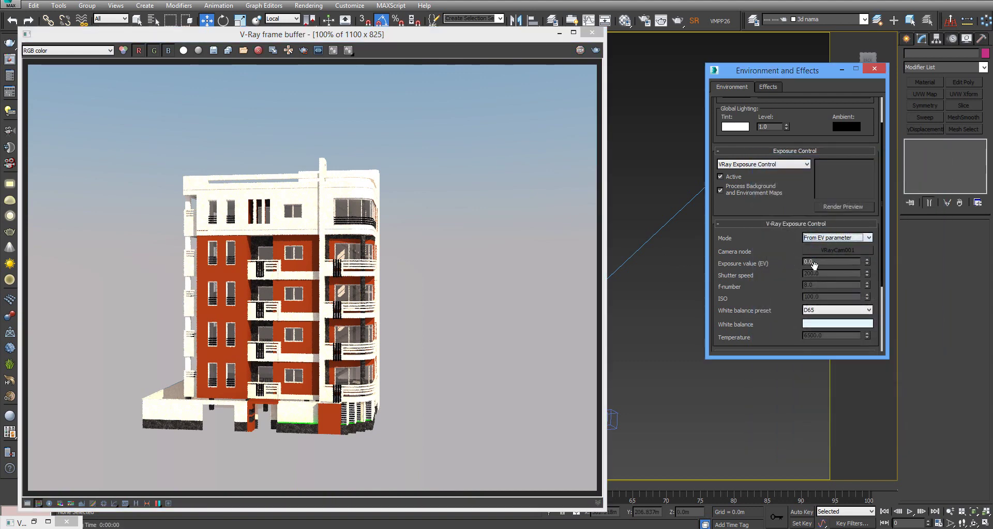
left_click(820, 310)
left_click(820, 317)
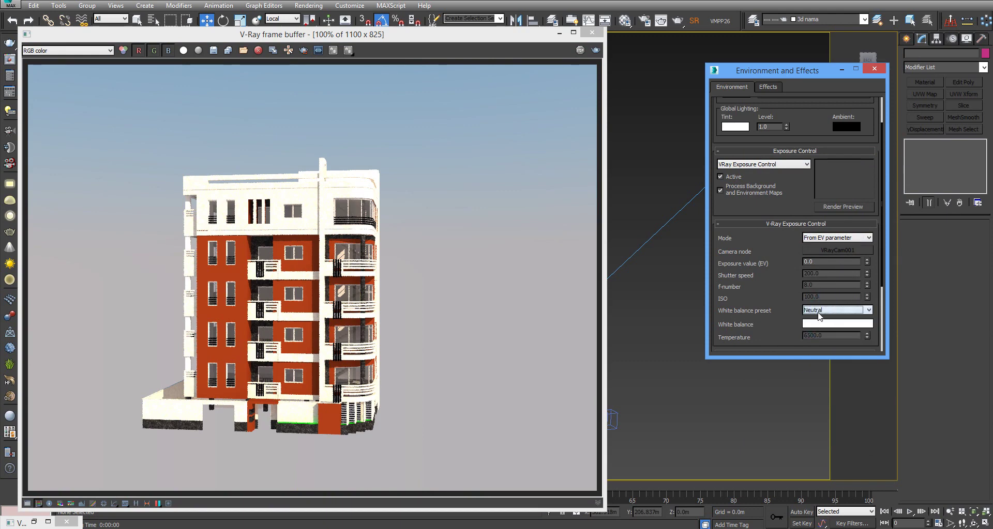
key("shift+q")
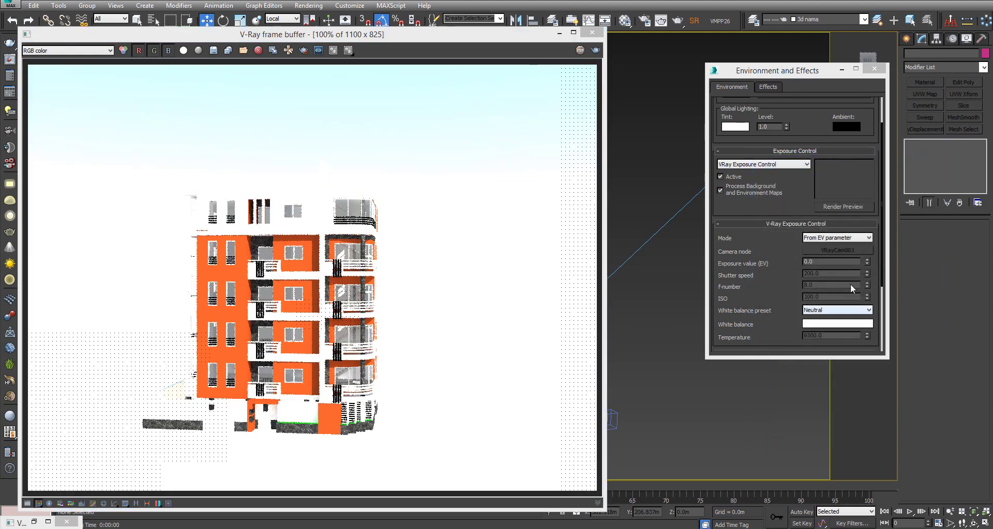
Re-render with exposure value 1.0, stop it, and select VRayCam001
left_click(827, 261)
type("1")
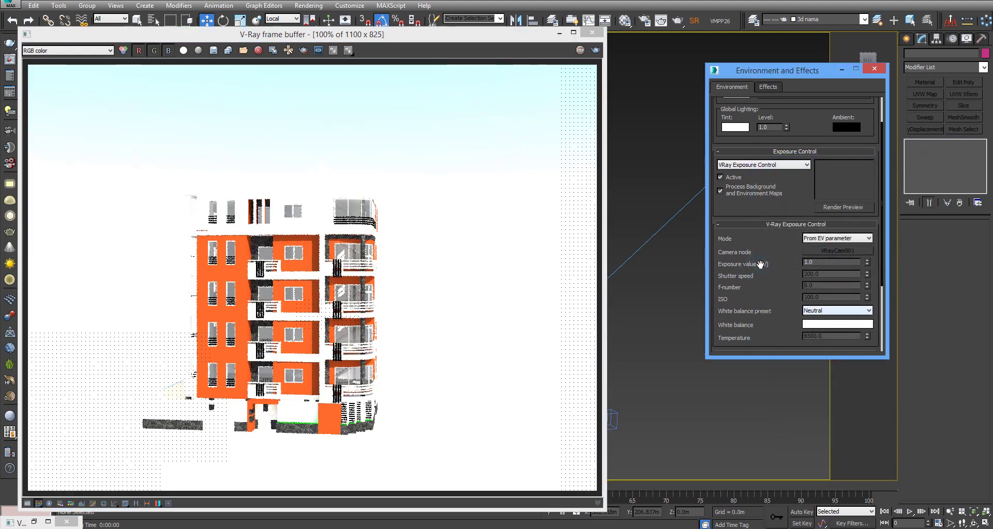
key("shift+q")
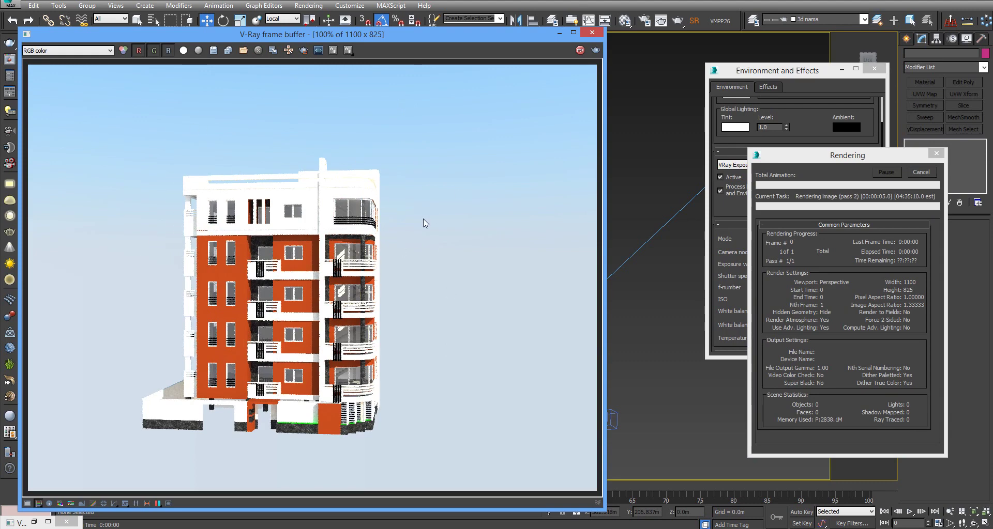
left_click(929, 176)
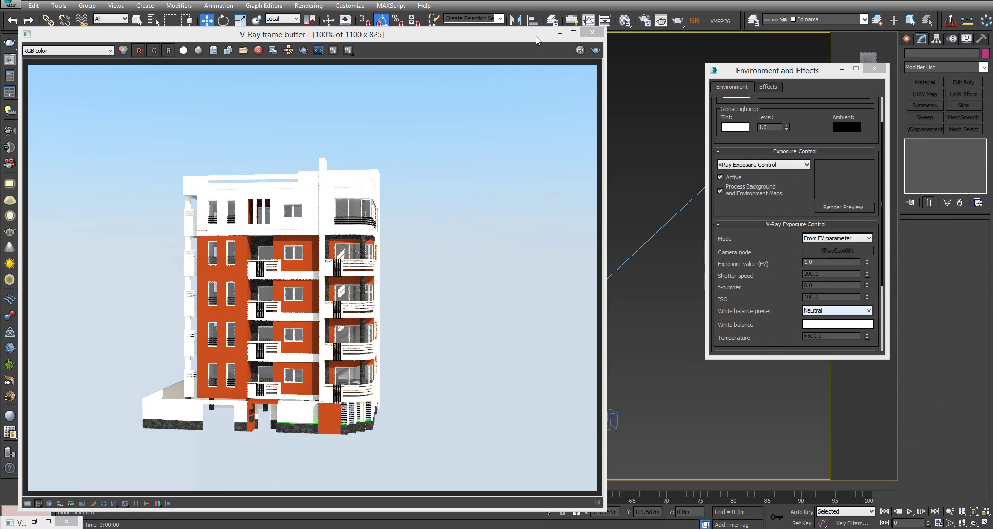
left_click_drag(506, 38, 463, 34)
left_click(612, 419)
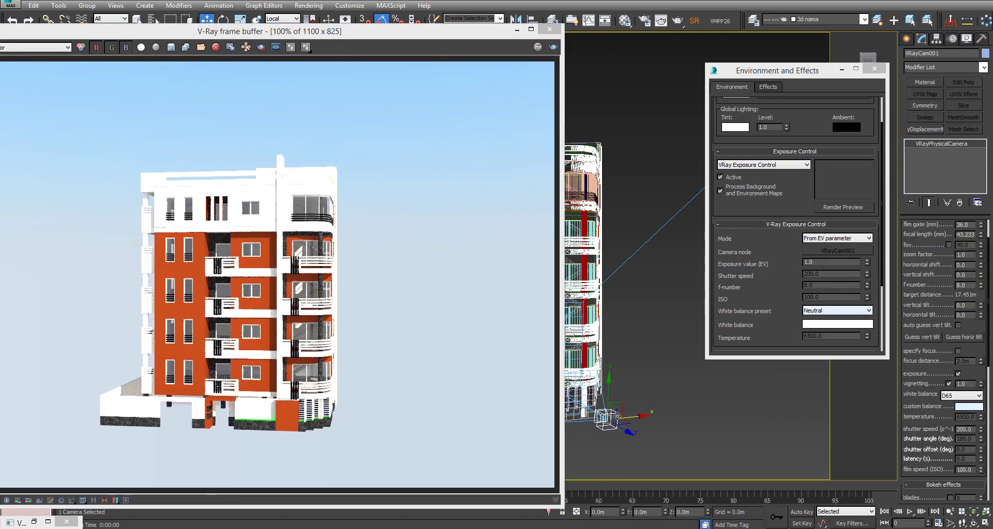
Turn off VRayCam001's exposure, re-render, and set its white balance to Neutral
left_click(958, 374)
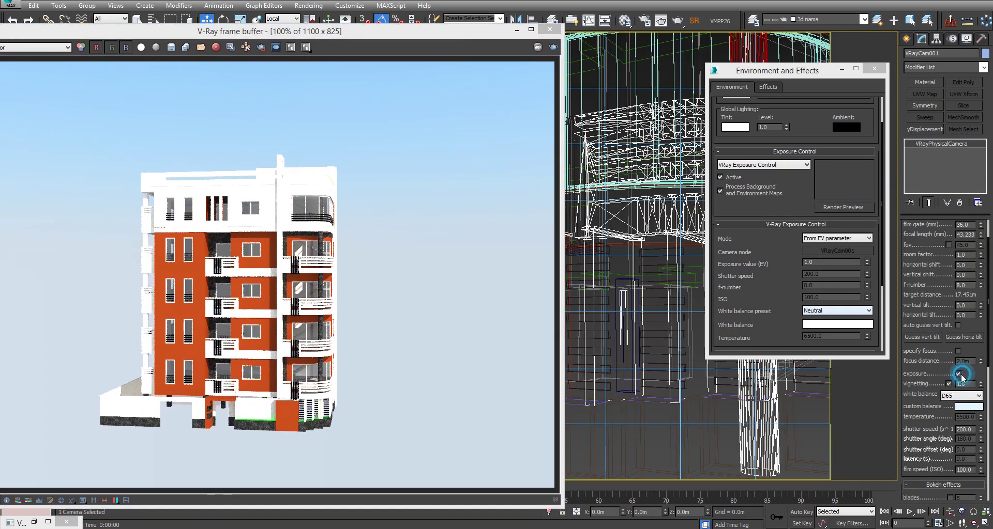
key("shift+q")
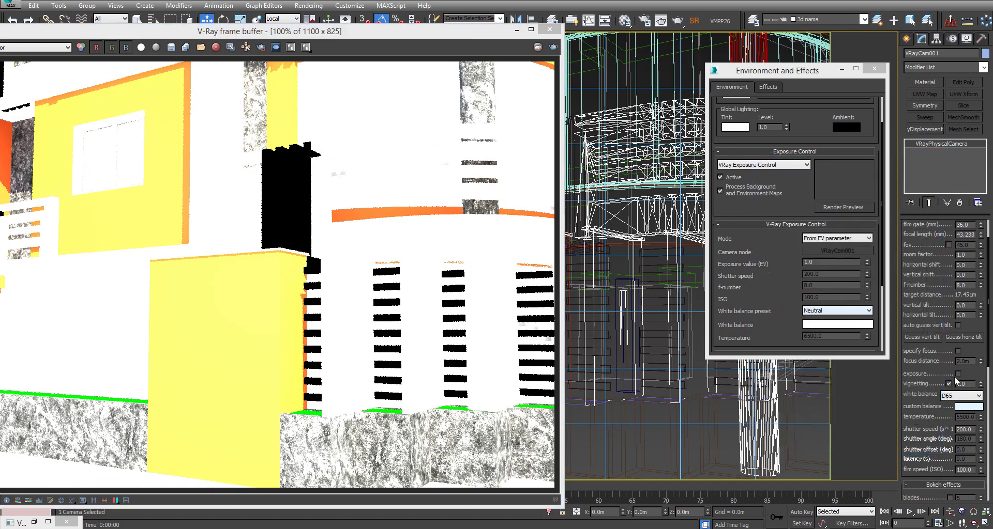
left_click(961, 396)
left_click(956, 411)
scroll(923, 354, "up", 1)
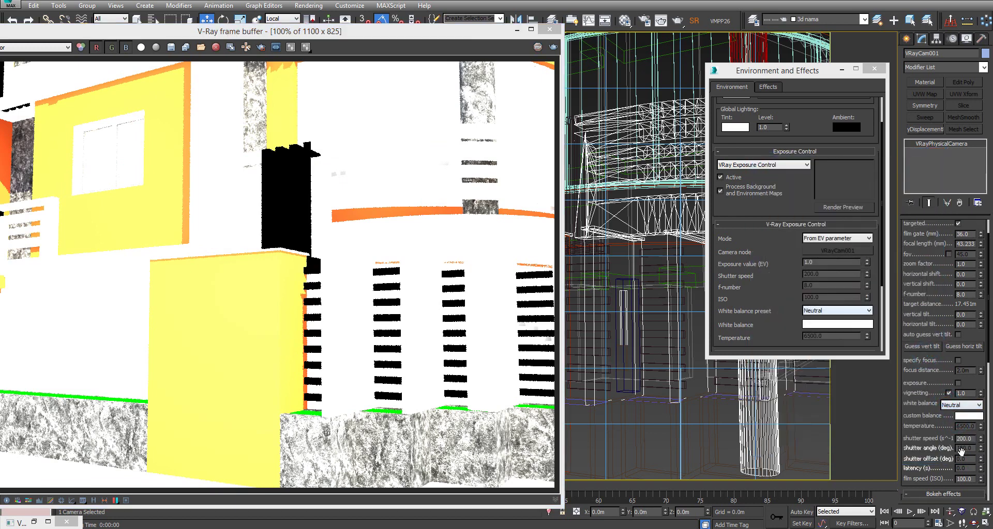
mouse_move(961, 451)
left_mouse_down()
mouse_move(926, 353)
mouse_move(926, 383)
left_mouse_up()
Turn camera exposure back on and set the focal length to 40 mm
left_click(957, 315)
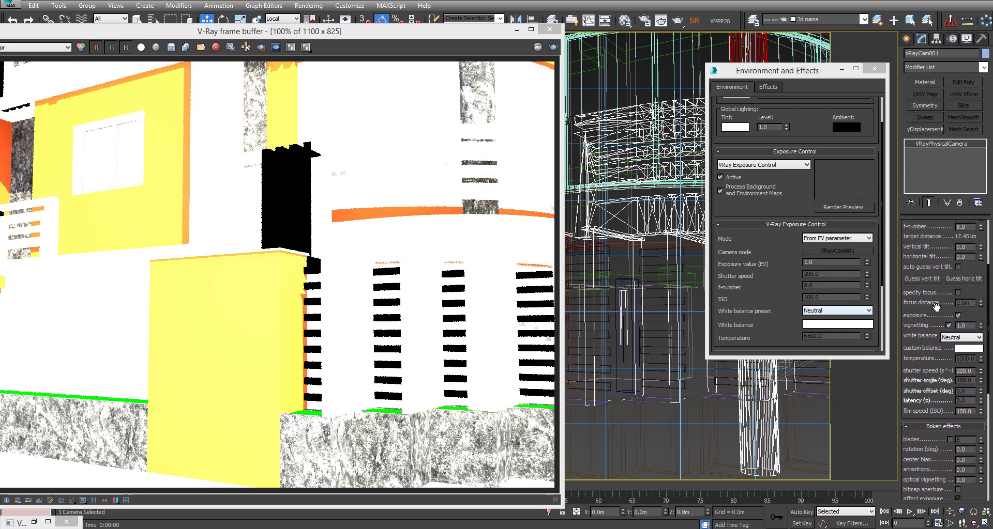
left_click_drag(937, 306, 929, 415)
double_click(960, 274)
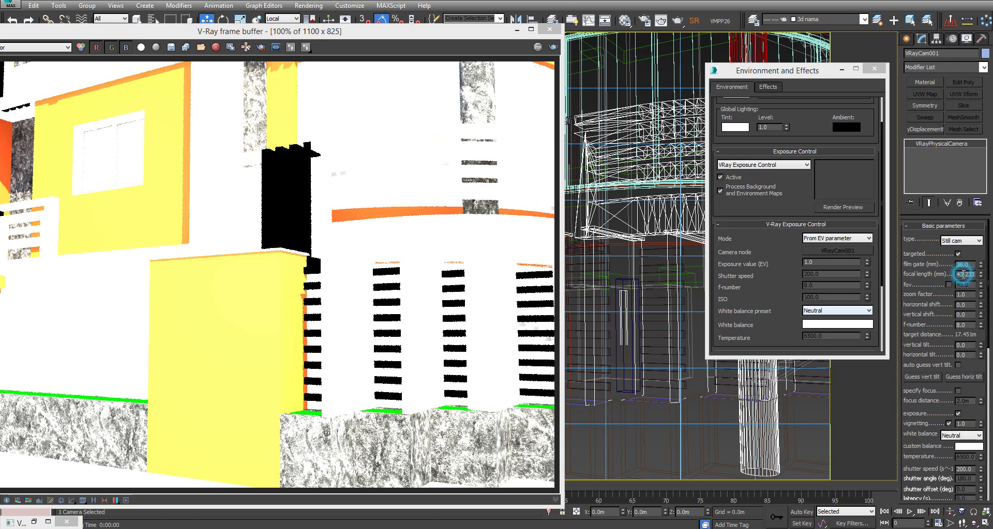
type("40")
key("Return")
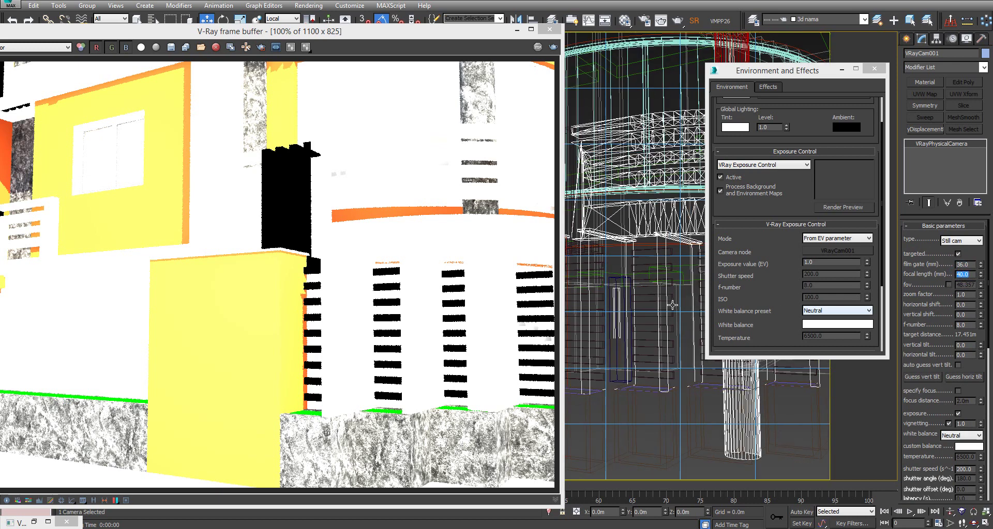
Set the camera shutter speed to 250 and start a test render
right_click(613, 195)
scroll(943, 413, "down", 2)
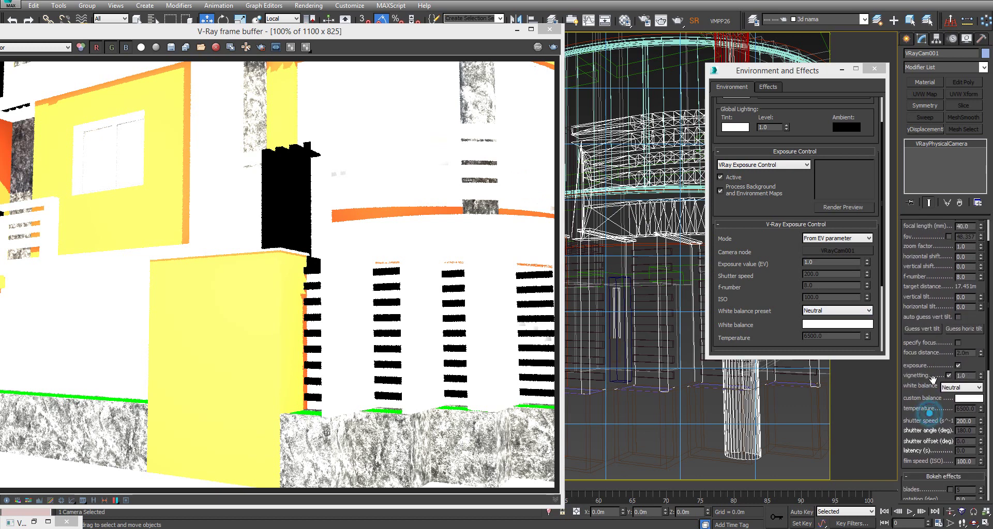
double_click(965, 421)
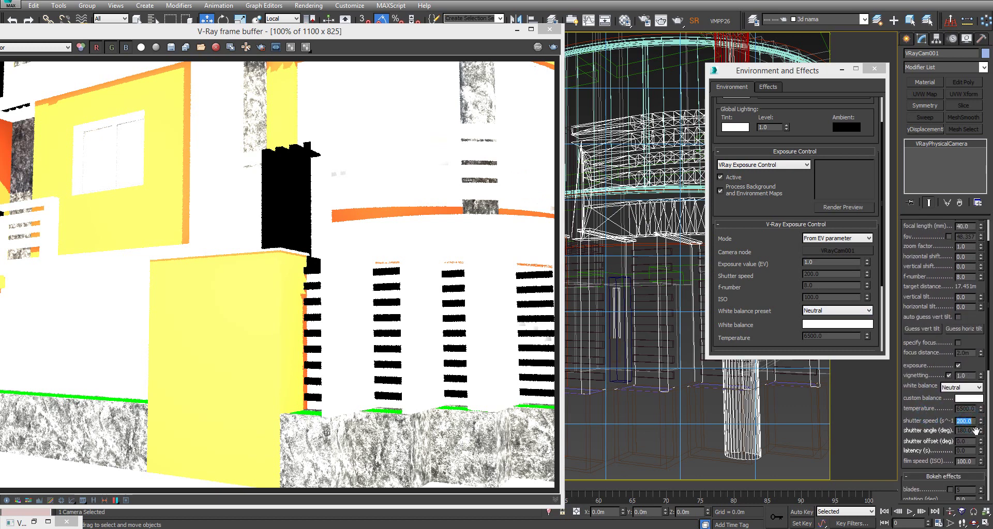
type("250")
key("Return")
right_click(666, 284)
left_click(672, 289)
key("shift+q")
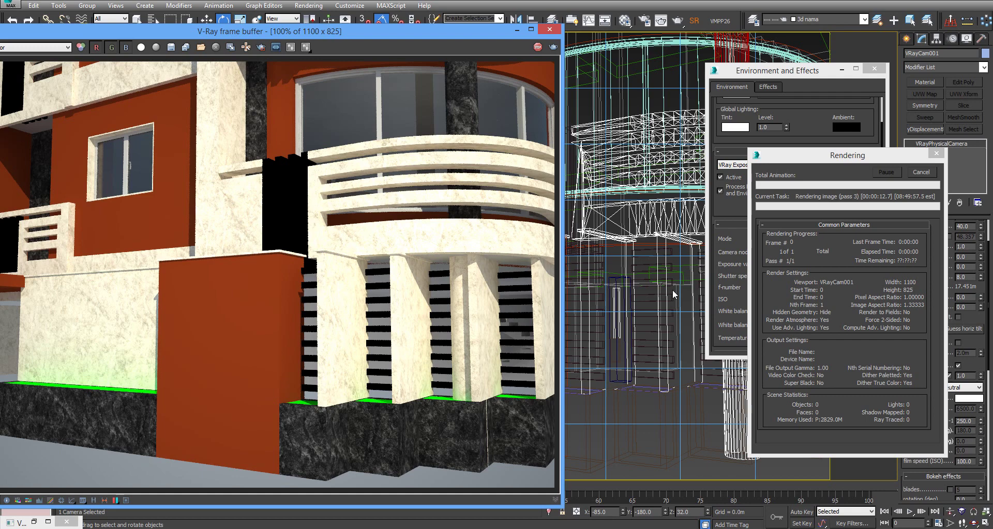
Stop the render and switch V-Ray exposure mode back to From VRay camera
left_click(913, 176)
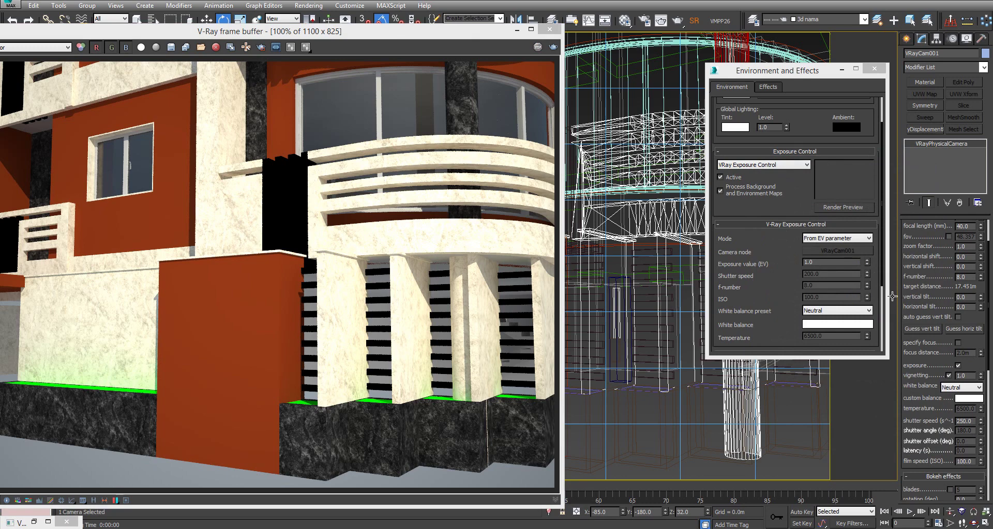
scroll(811, 200, "up", 3)
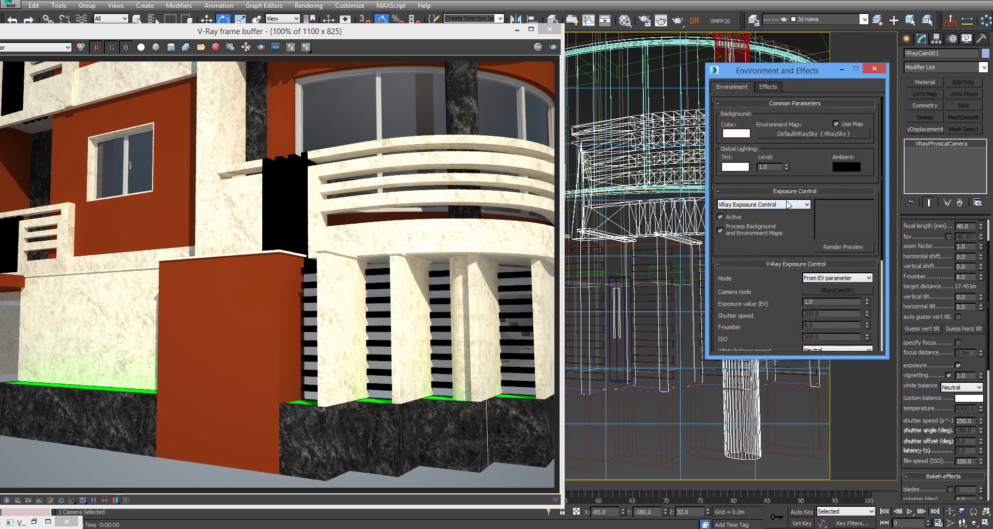
left_click(836, 278)
left_click(847, 285)
scroll(765, 321, "down", 1)
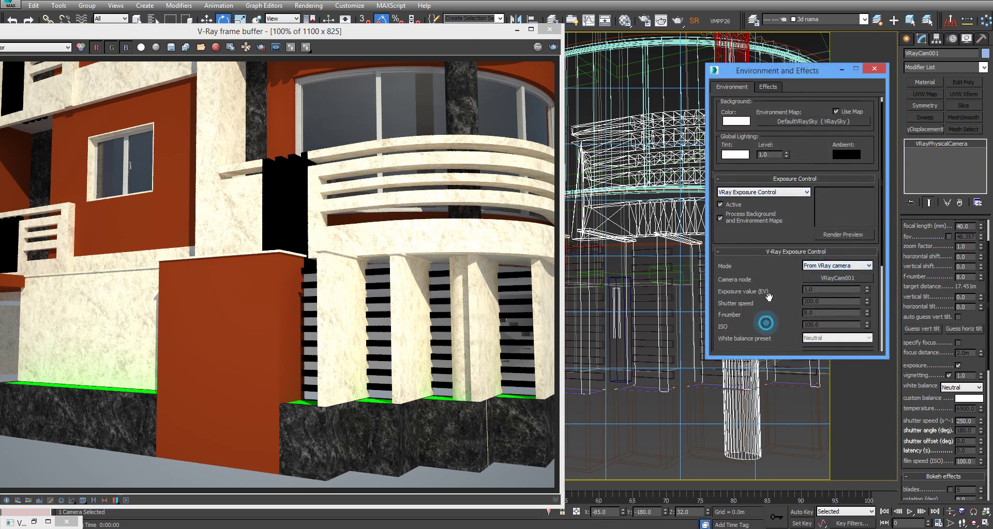
scroll(765, 320, "down", 2)
left_click(873, 70)
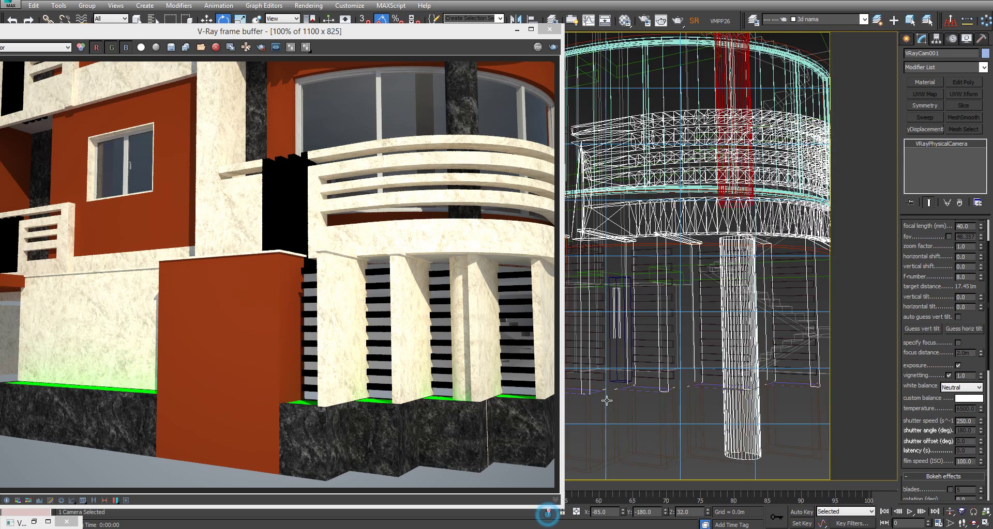
Select and isolate the balcony in a shaded viewport, stopping the running render
left_click(690, 155)
key("alt+q")
key("F3")
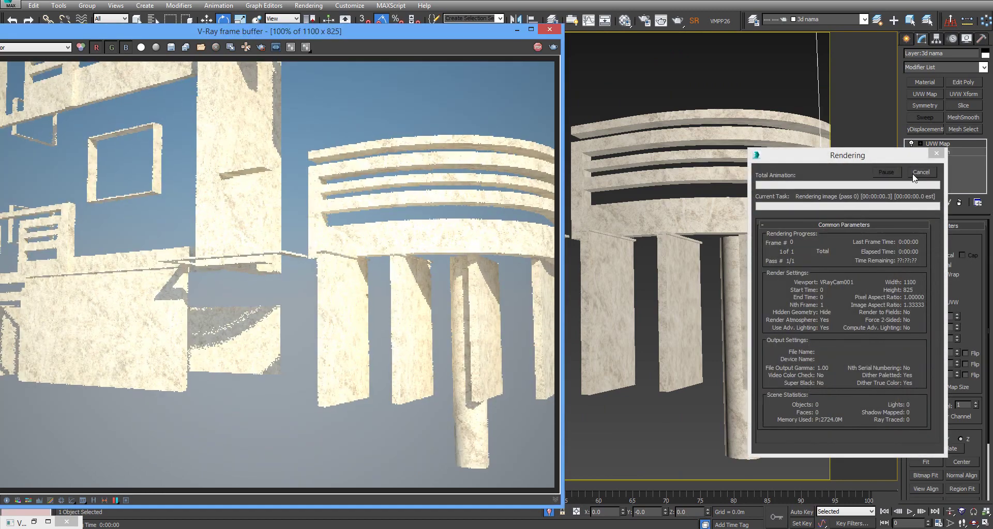
left_click(921, 172)
Set the environment background colour to black (0,0,0) and render again
key("8")
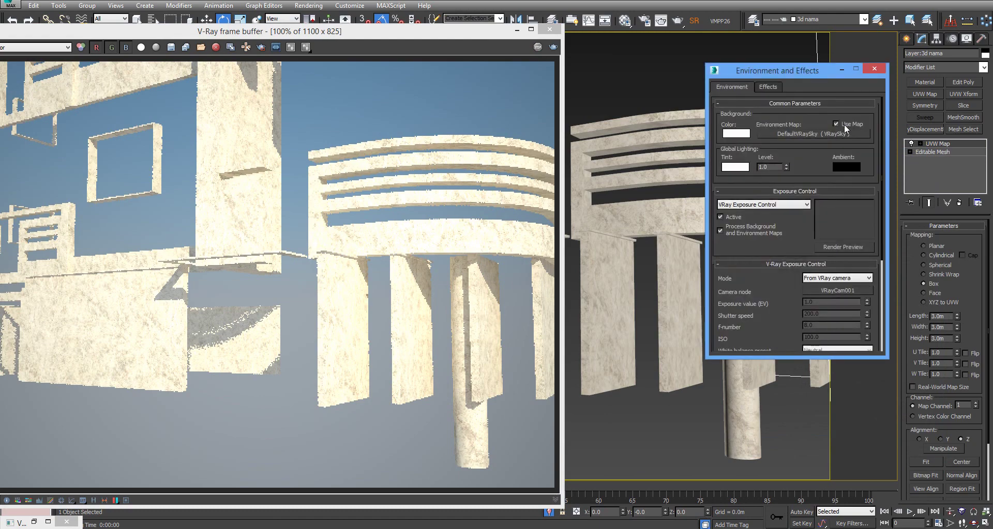
left_click(745, 135)
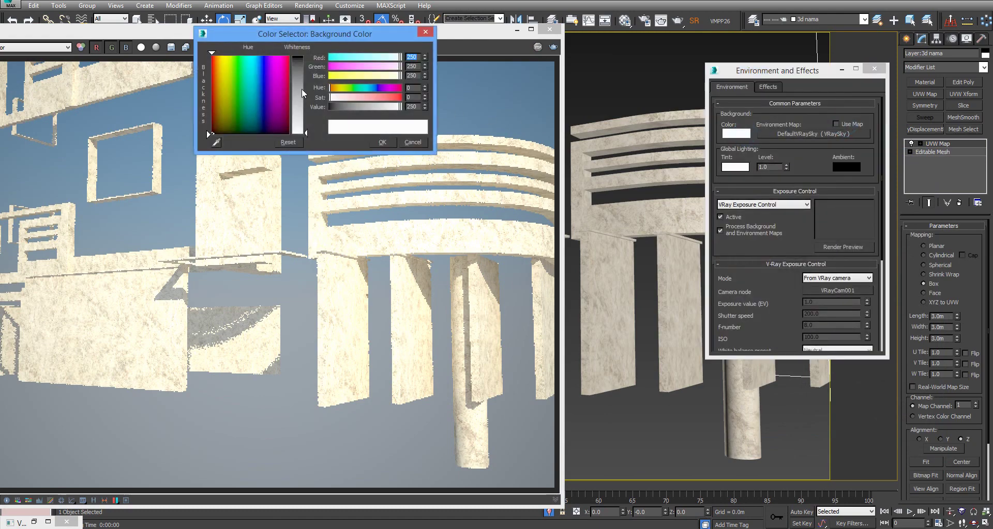
left_click_drag(402, 106, 329, 106)
left_click(385, 142)
key("shift+q")
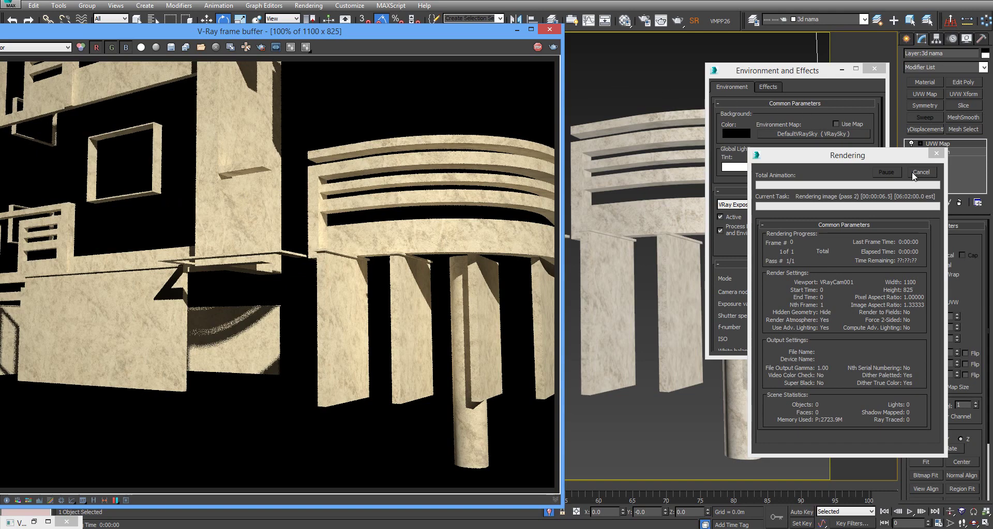
Copy Material #3's diffuse map and convert it to VRayFastSSS2 with the Marble (white) preset
key("m")
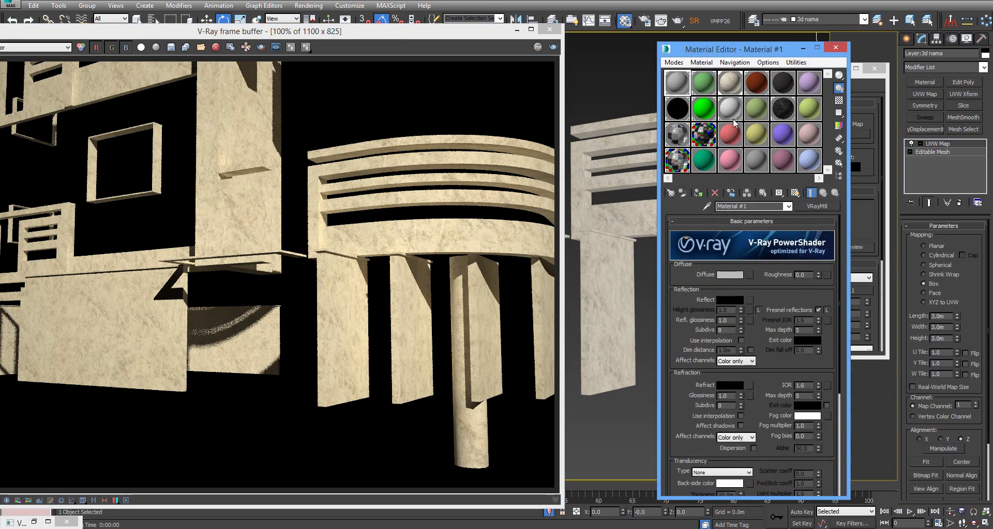
left_click(724, 90)
right_click(748, 275)
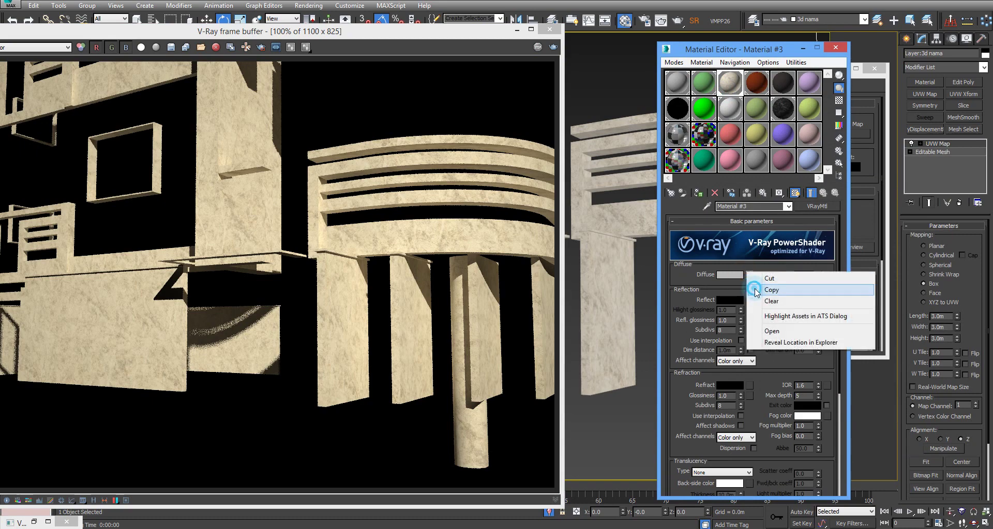
left_click(760, 282)
left_click(810, 207)
double_click(419, 193)
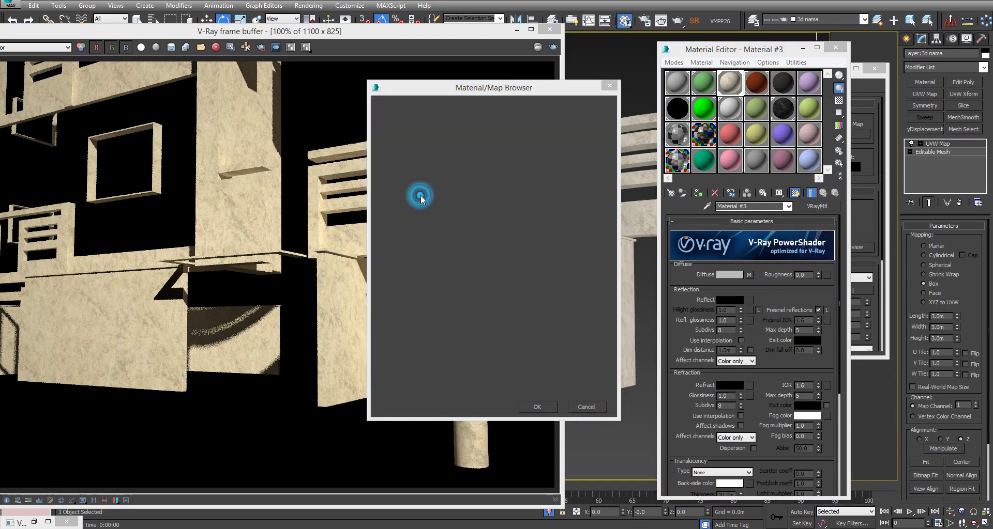
left_click(781, 234)
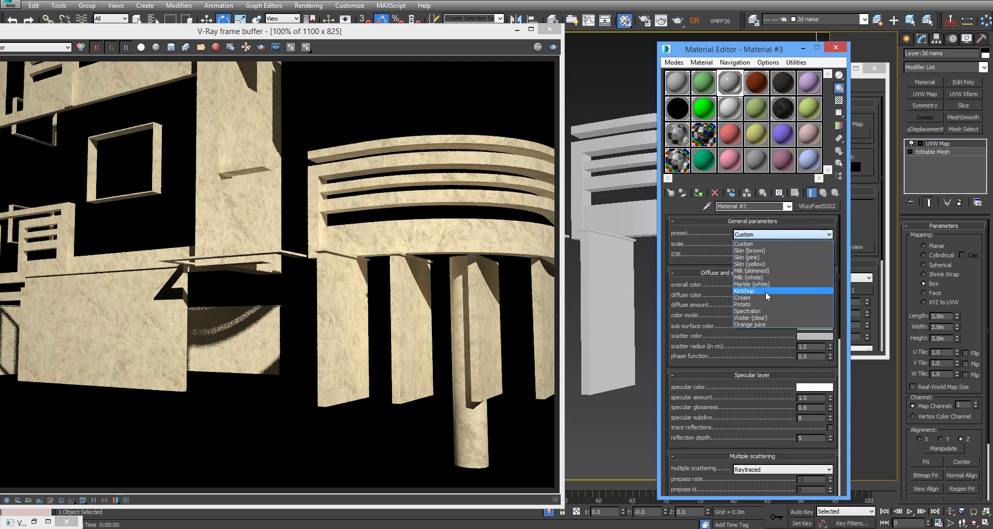
left_click(765, 287)
Paste the copied marble texture into the overall colour map slot
scroll(785, 337, "down", 3)
scroll(784, 337, "down", 3)
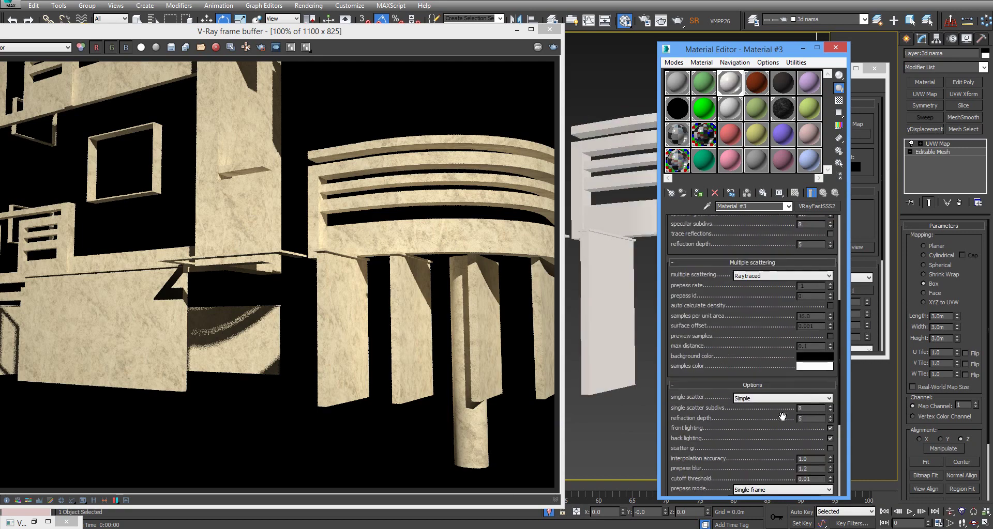
scroll(784, 362, "down", 3)
scroll(784, 401, "down", 3)
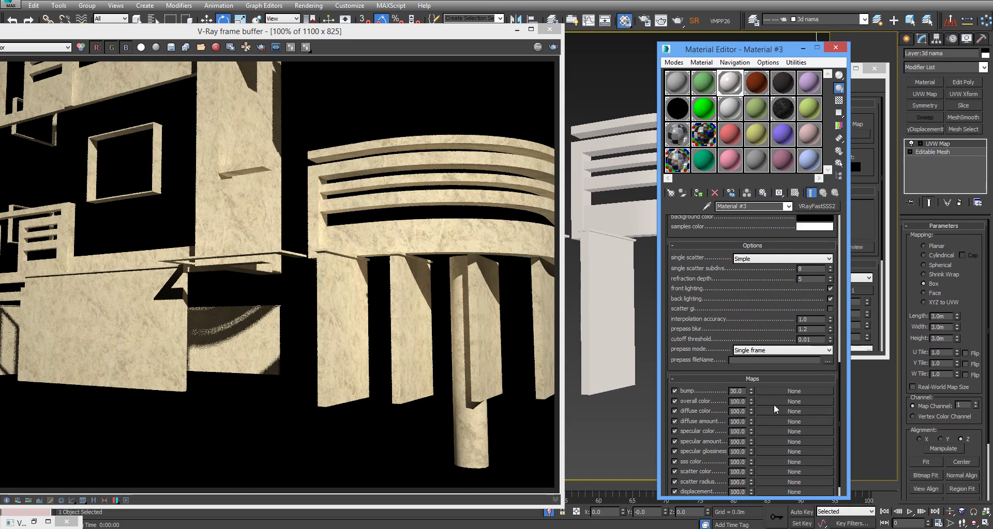
right_click(773, 402)
left_click(791, 405)
Test-render the marble material, then select the scatter radius value for editing
key("shift+q")
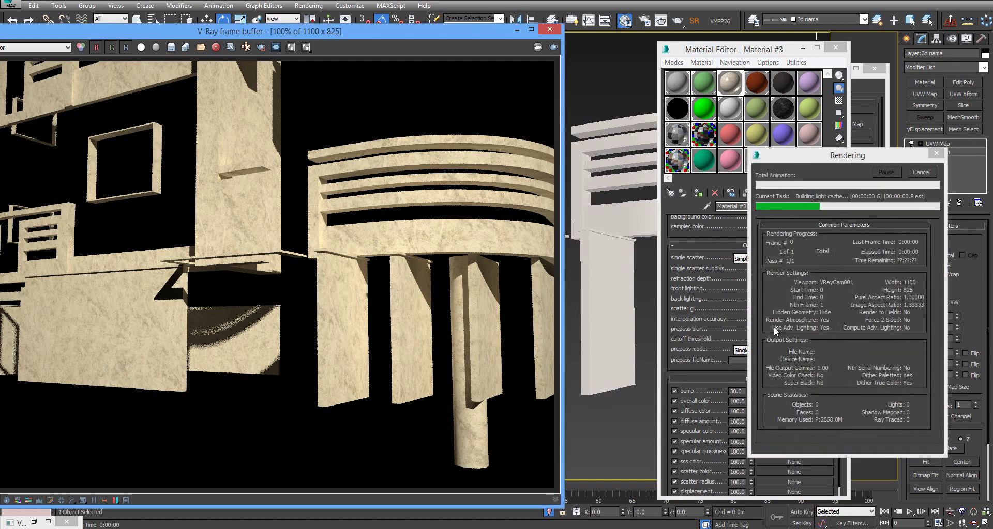
left_click(922, 172)
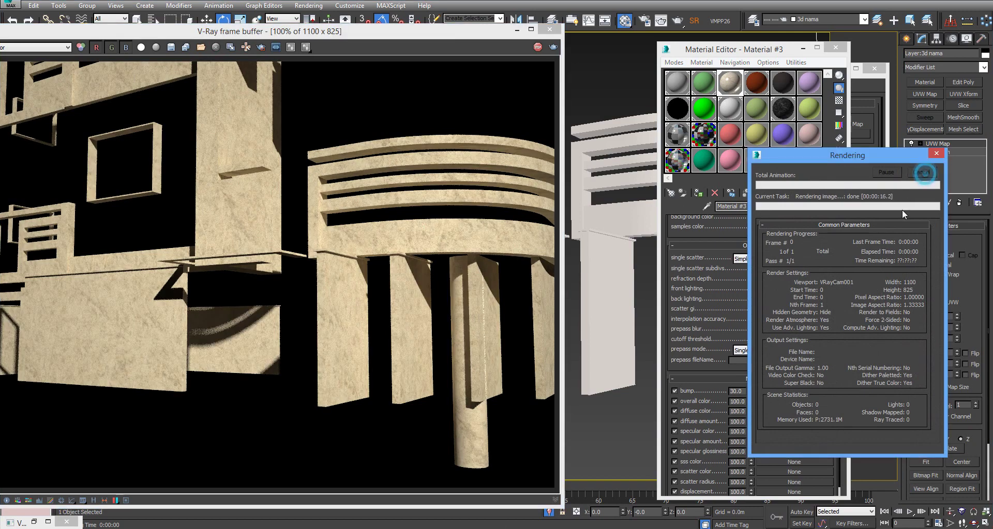
scroll(780, 325, "up", 3)
scroll(803, 337, "up", 3)
scroll(803, 337, "up", 3)
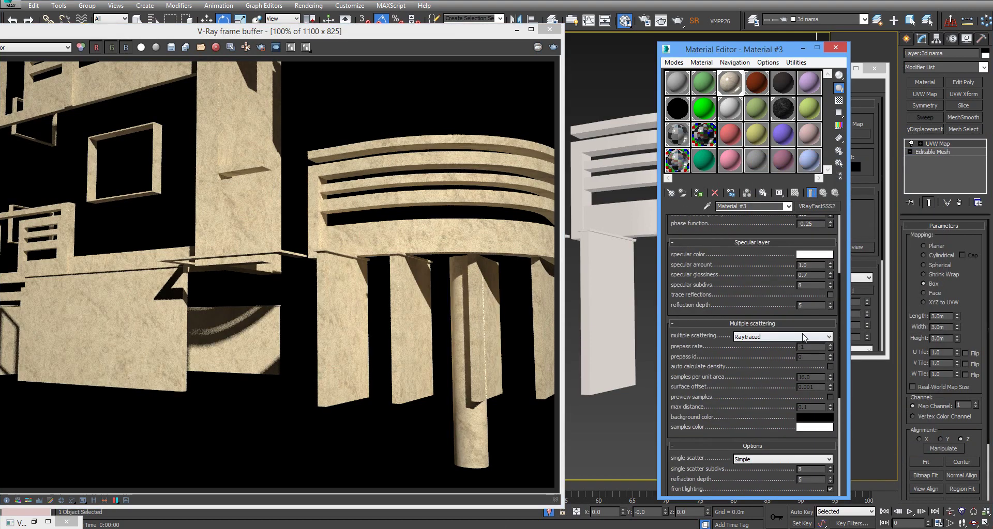
scroll(803, 337, "up", 2)
scroll(810, 310, "up", 2)
scroll(818, 268, "up", 1)
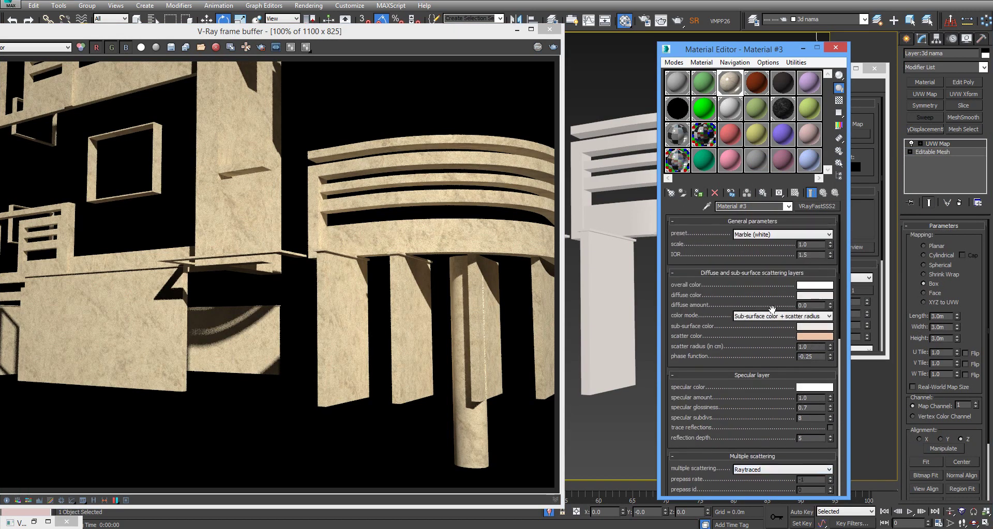
double_click(815, 347)
Set the scatter radius to 10 cm and render the balcony
type("10")
left_click(781, 355)
key("shift+q")
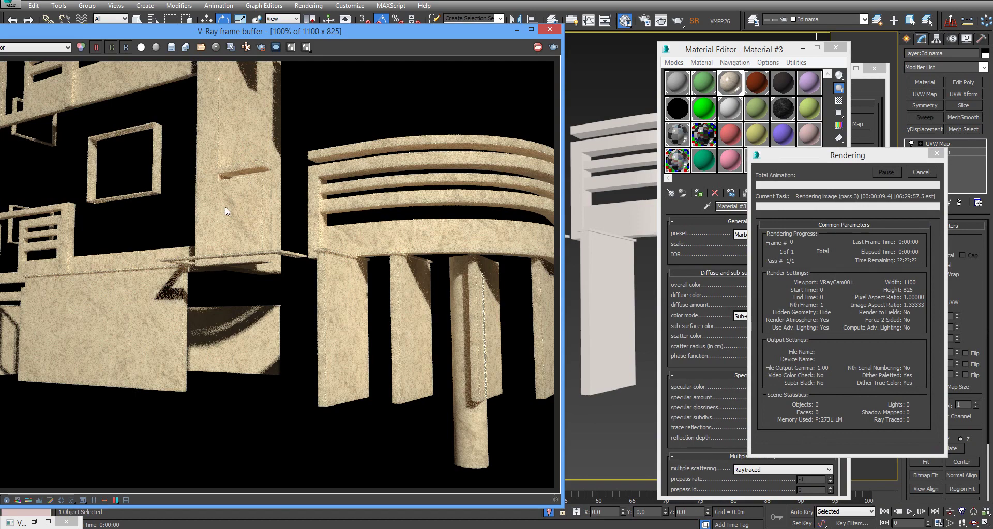
Zoom into the frame buffer to inspect the marble, then open the render history
scroll(234, 178, "up", 2)
scroll(188, 148, "up", 1)
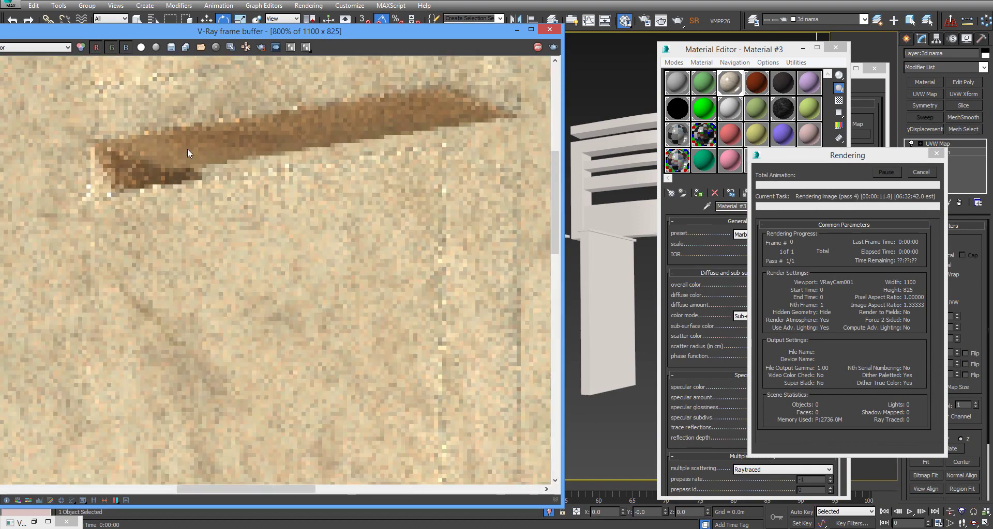
scroll(364, 138, "down", 1)
scroll(384, 144, "down", 1)
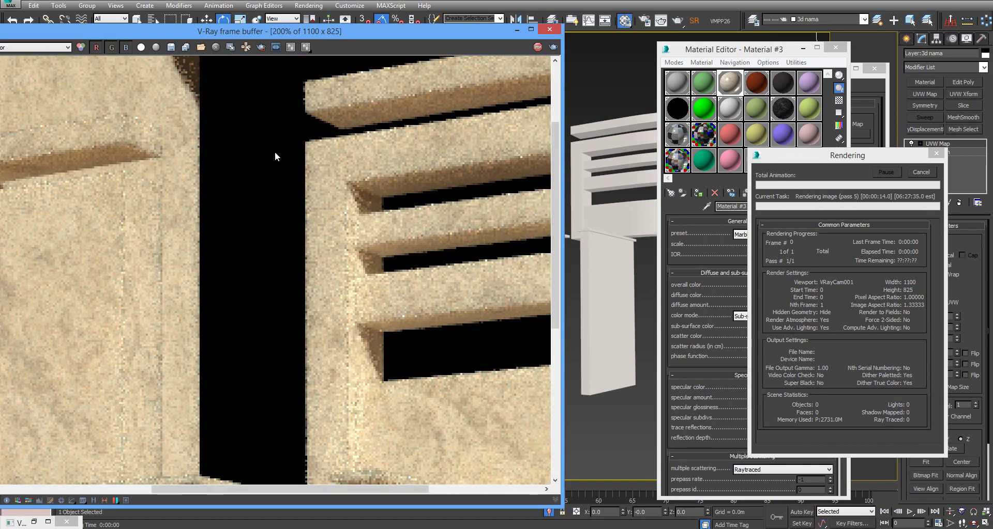
scroll(273, 153, "down", 1)
scroll(269, 156, "down", 1)
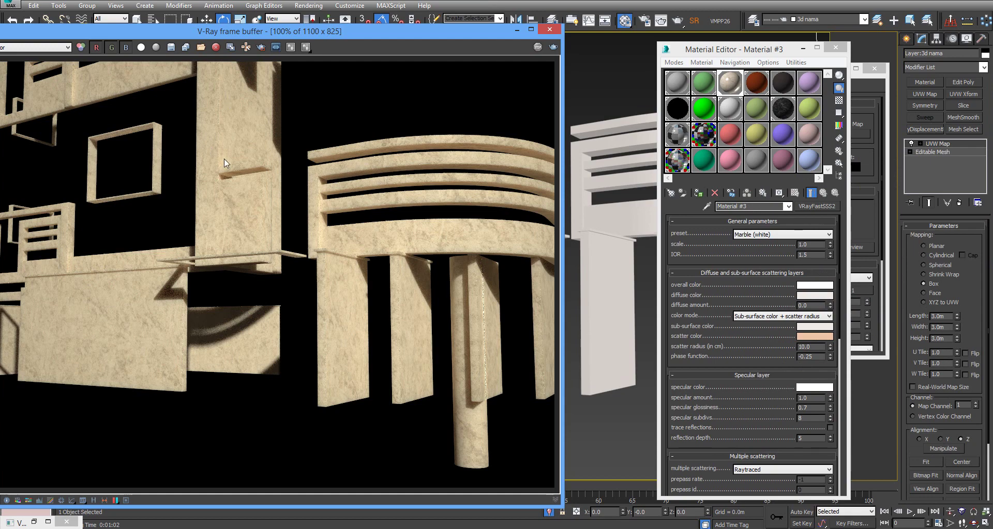
left_click(94, 500)
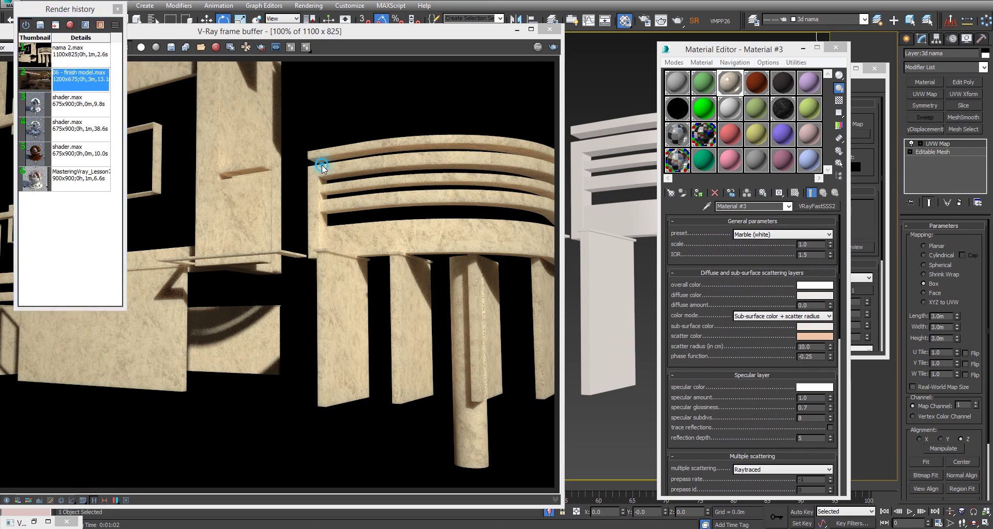
Change the marble material's scatter radius to 5.0
left_click(813, 331)
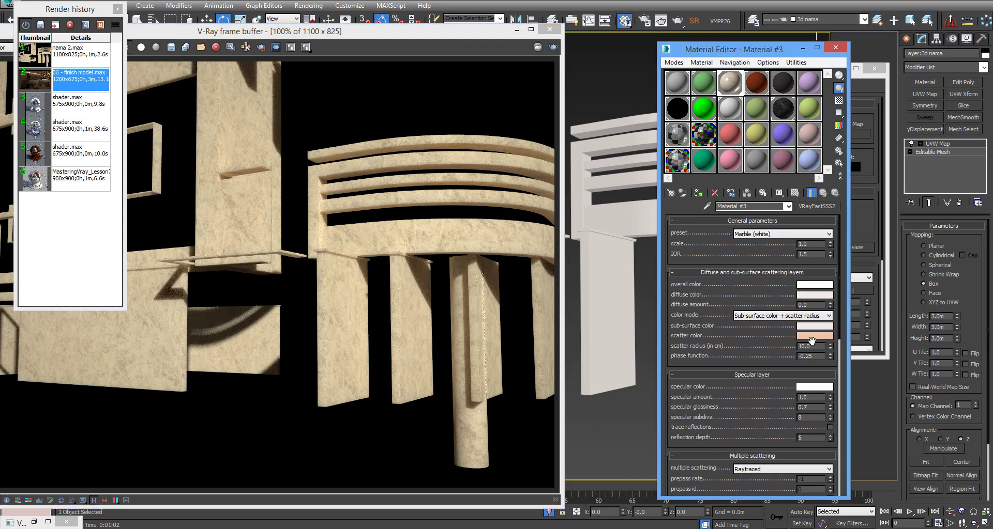
type("3")
key("Return")
scroll(767, 345, "down", 2)
scroll(768, 348, "down", 2)
scroll(771, 350, "down", 3)
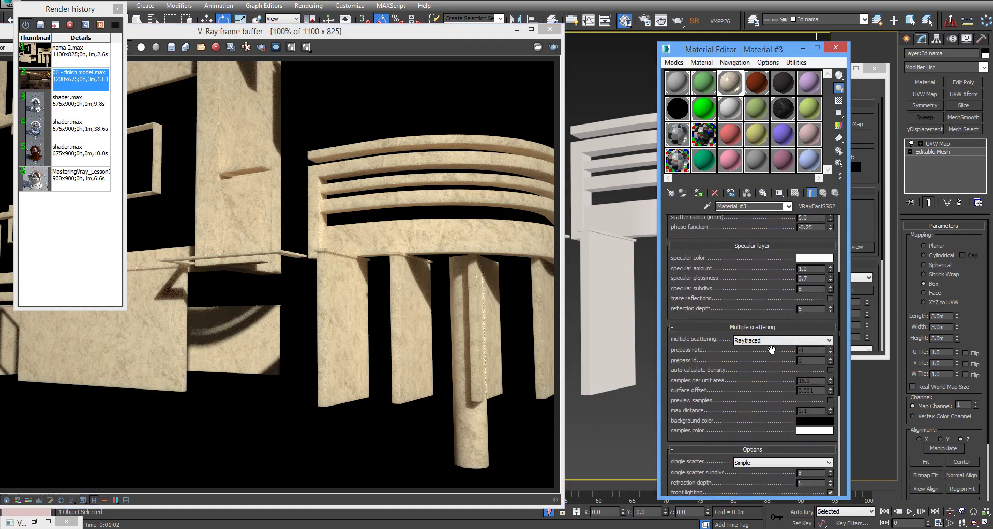
left_click_drag(753, 381, 753, 236)
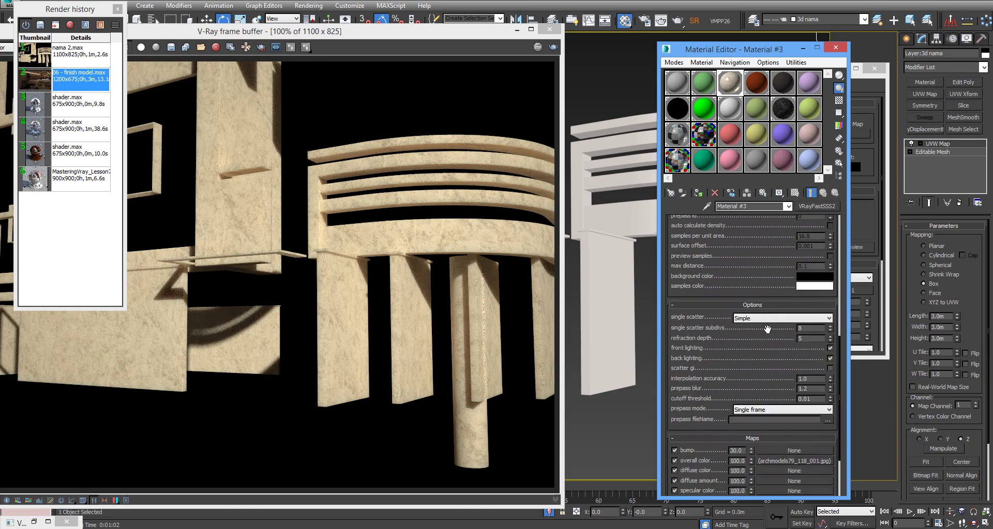
left_click_drag(758, 268, 764, 274)
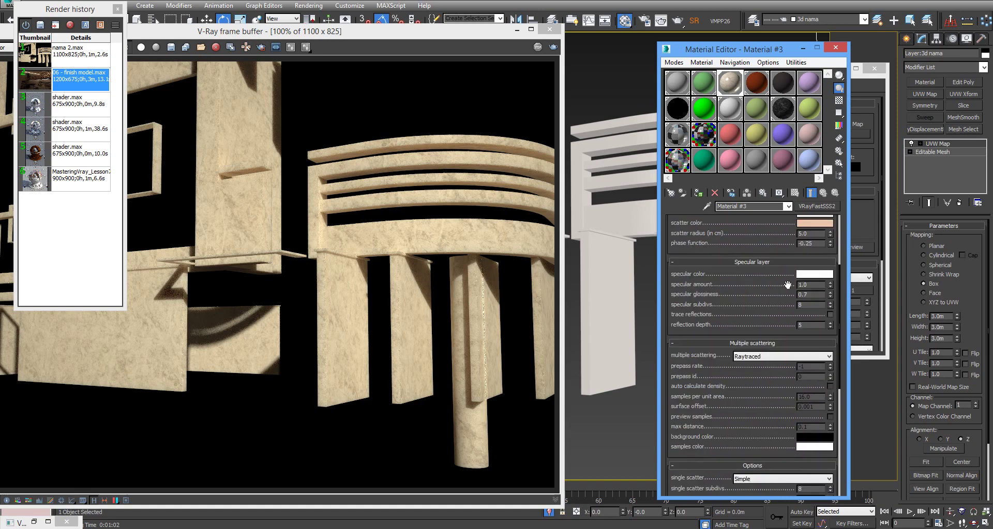
scroll(764, 274, "down", 3)
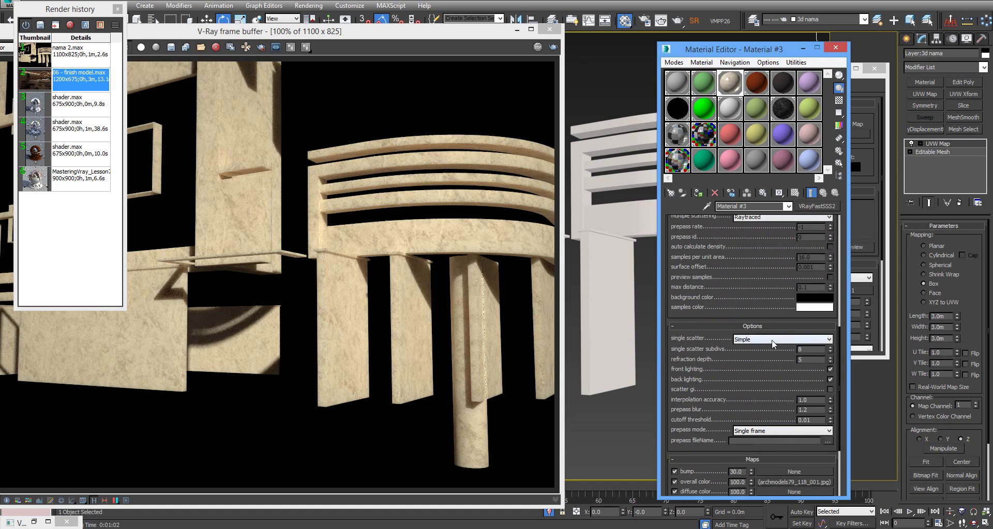
Set single scatter to Raytraced (solid), test-render briefly, and pick the nama 2.max history entry
left_click(773, 340)
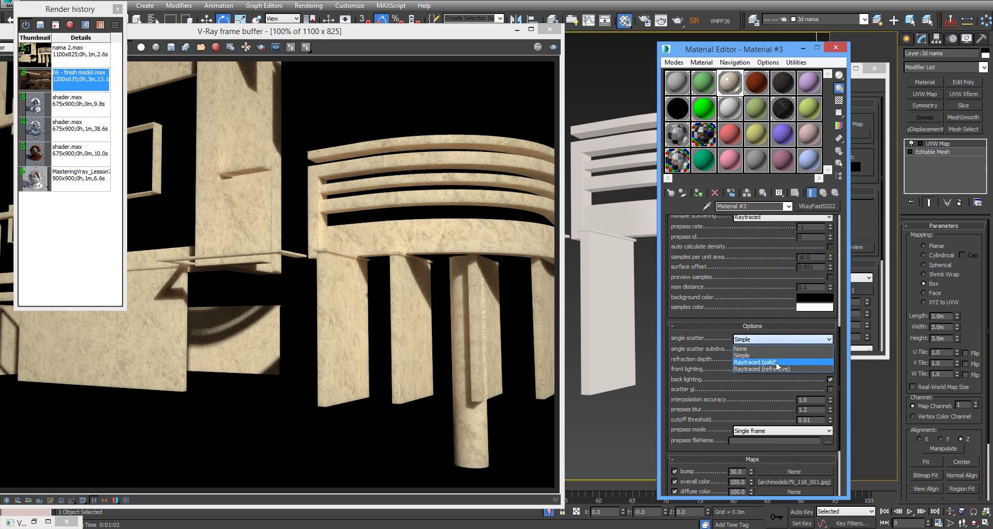
left_click(777, 363)
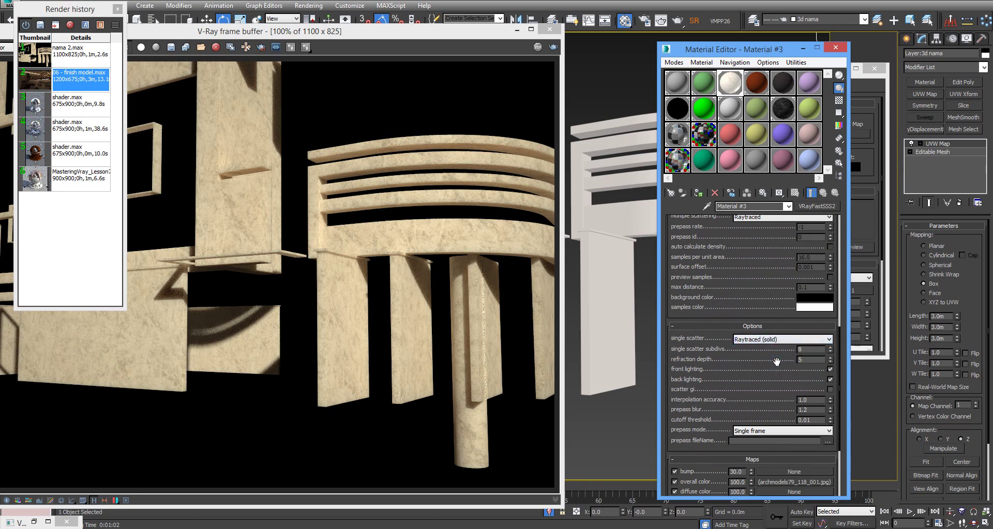
key("shift+q")
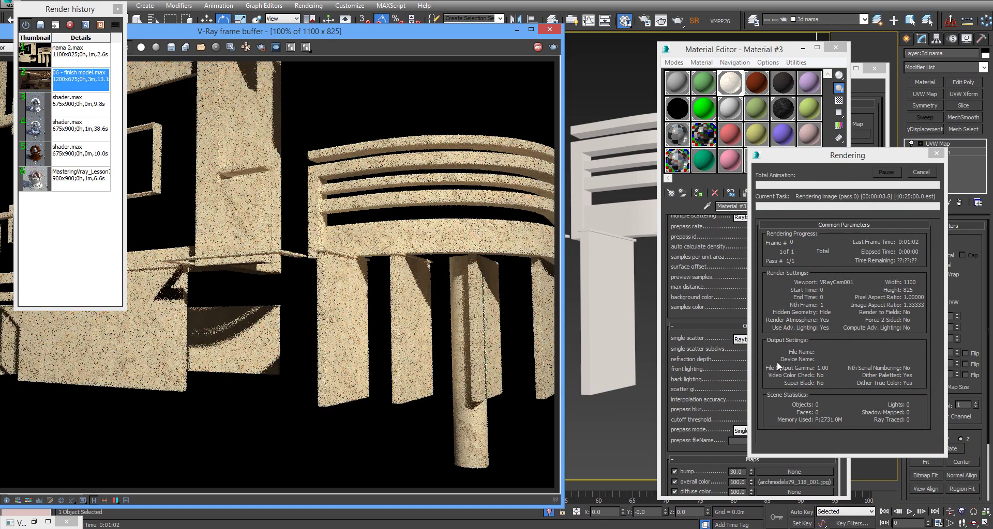
left_click(921, 174)
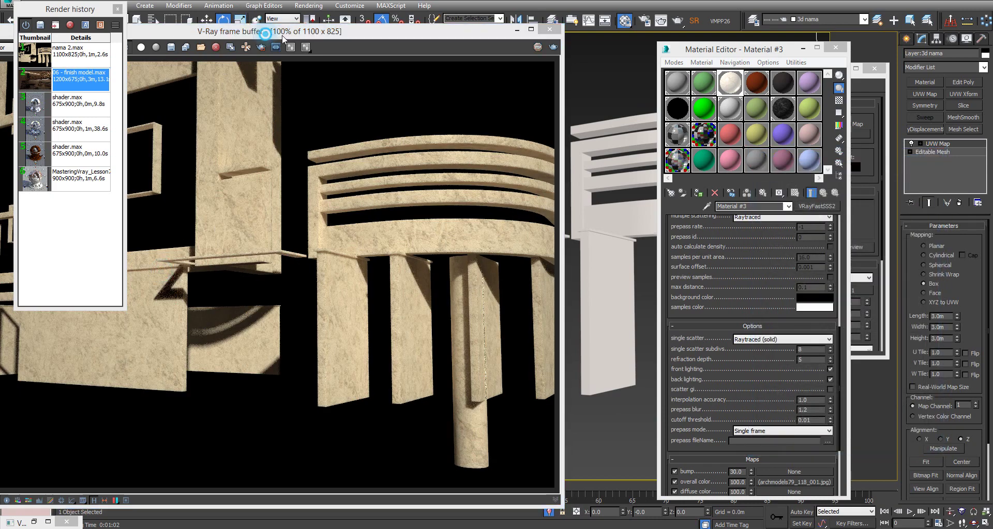
left_click(81, 50)
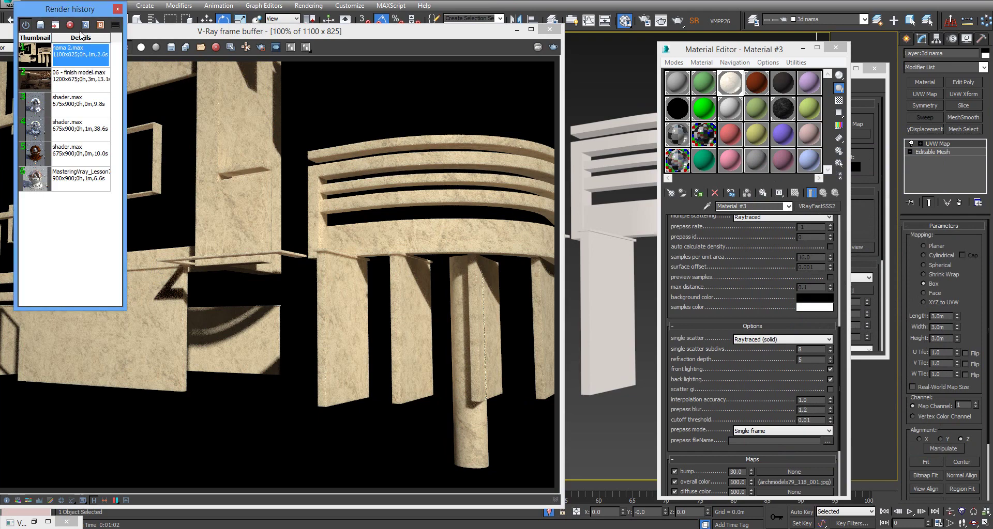
Compare the new render with the stored nama 2.max render by sweeping the A/B split across the facade
left_click(305, 46)
left_click_drag(308, 35, 616, 41)
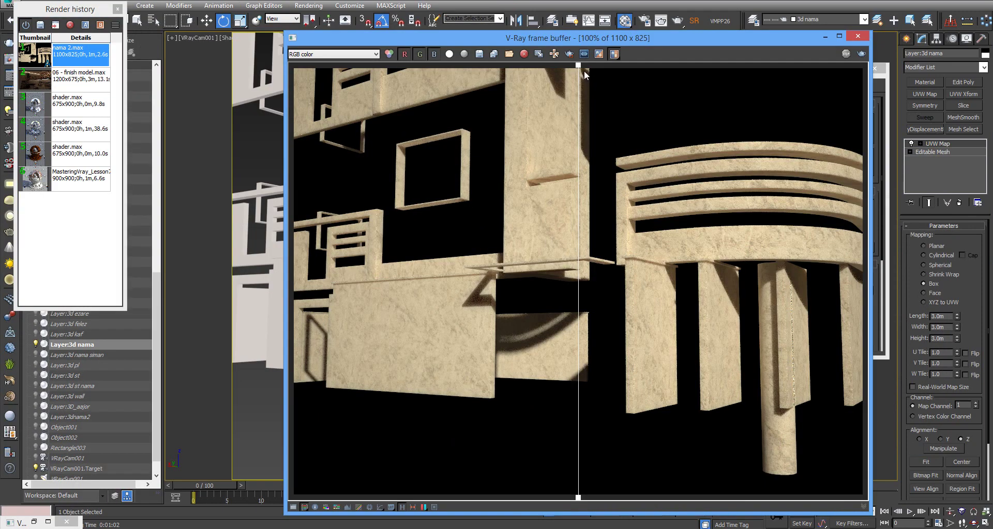
mouse_move(584, 75)
left_mouse_down()
mouse_move(530, 73)
mouse_move(777, 94)
mouse_move(410, 95)
mouse_move(830, 125)
mouse_move(923, 140)
mouse_move(676, 133)
mouse_move(919, 138)
mouse_move(498, 95)
mouse_move(554, 66)
left_mouse_up()
scroll(582, 186, "up", 1)
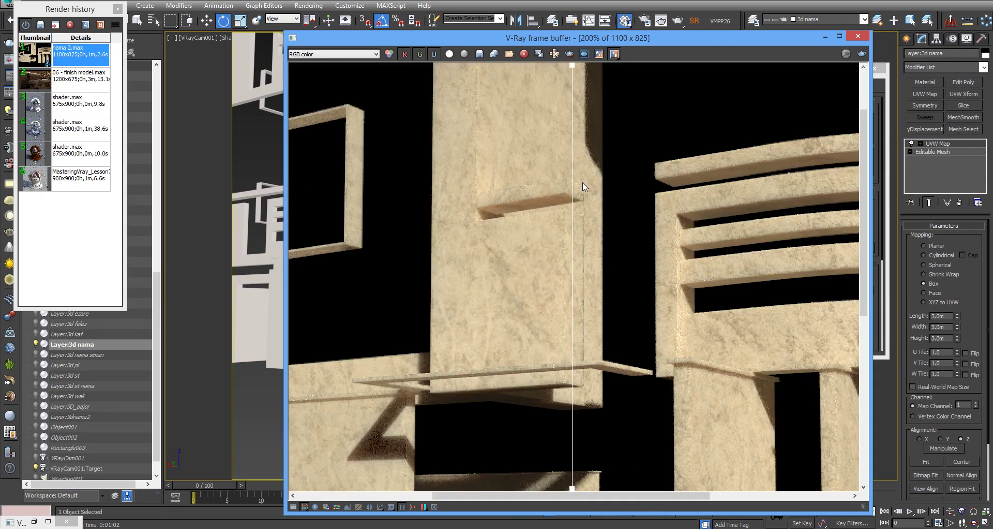
mouse_move(586, 190)
left_mouse_down()
mouse_move(443, 177)
mouse_move(512, 187)
mouse_move(484, 166)
mouse_move(412, 156)
mouse_move(517, 151)
mouse_move(426, 155)
left_mouse_up()
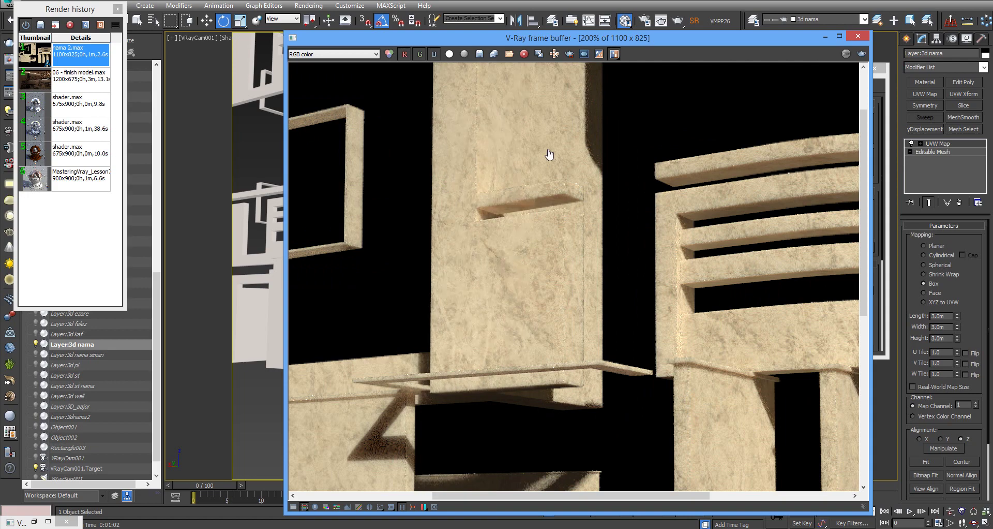
Compare the two renders close up at 200%, then return the view to 100%
mouse_move(508, 160)
left_mouse_down()
mouse_move(780, 203)
mouse_move(303, 191)
mouse_move(443, 184)
mouse_move(377, 200)
mouse_move(657, 225)
mouse_move(664, 227)
mouse_move(649, 268)
mouse_move(839, 300)
mouse_move(842, 290)
mouse_move(315, 259)
mouse_move(801, 243)
mouse_move(395, 223)
mouse_move(325, 206)
left_mouse_up()
double_click(748, 196)
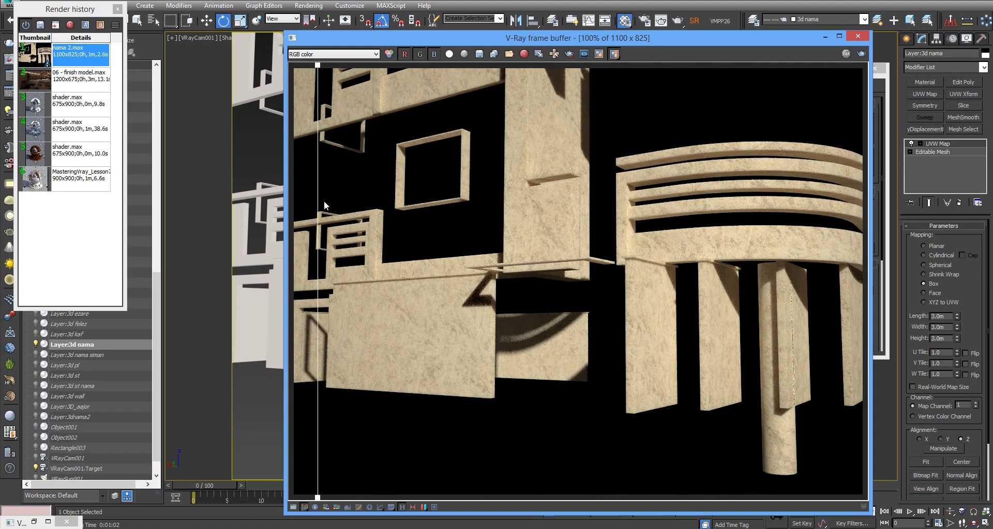
scroll(569, 224, "down", 2)
scroll(590, 226, "up", 2)
Copy the marble texture from overall color onto diffuse color as an independent copy
left_click_drag(666, 33, 529, 25)
left_click(768, 353)
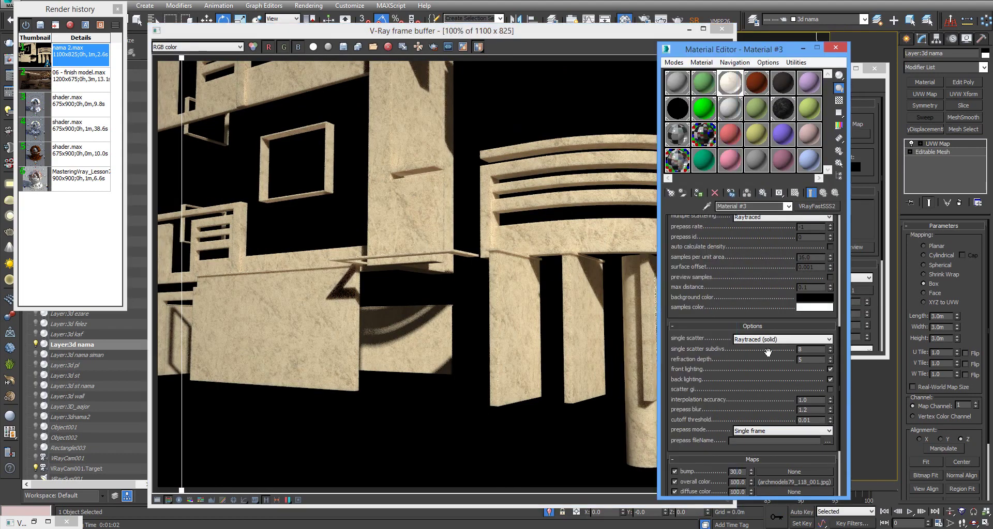
left_click_drag(769, 350, 771, 251)
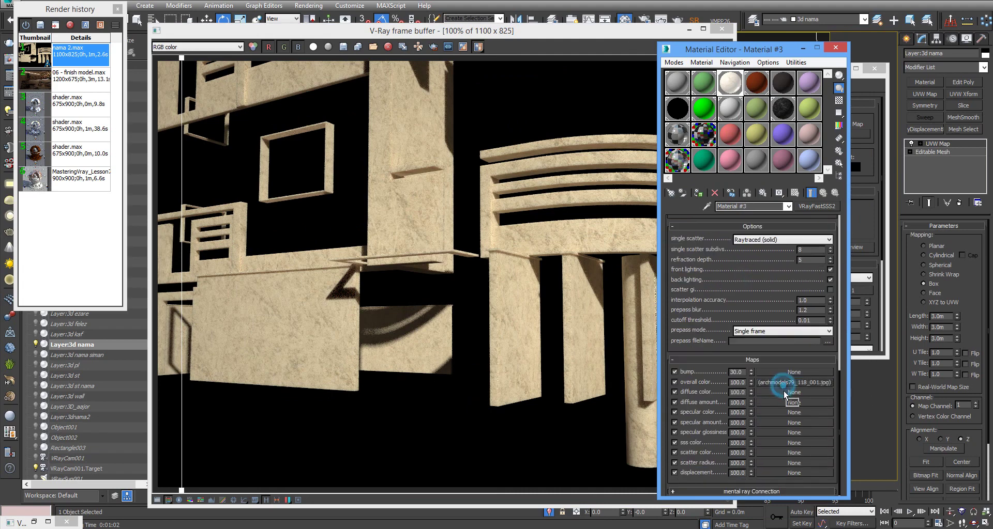
left_click_drag(759, 383, 783, 392)
left_click(741, 273)
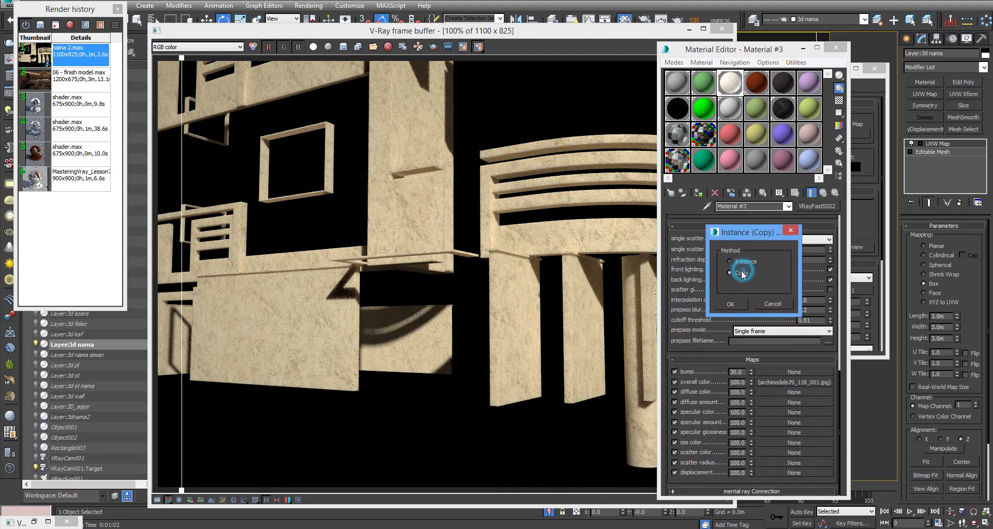
left_click(730, 304)
Clear the overall color map and start a test render, stopping it when it looks washed out
right_click(791, 385)
left_click(815, 434)
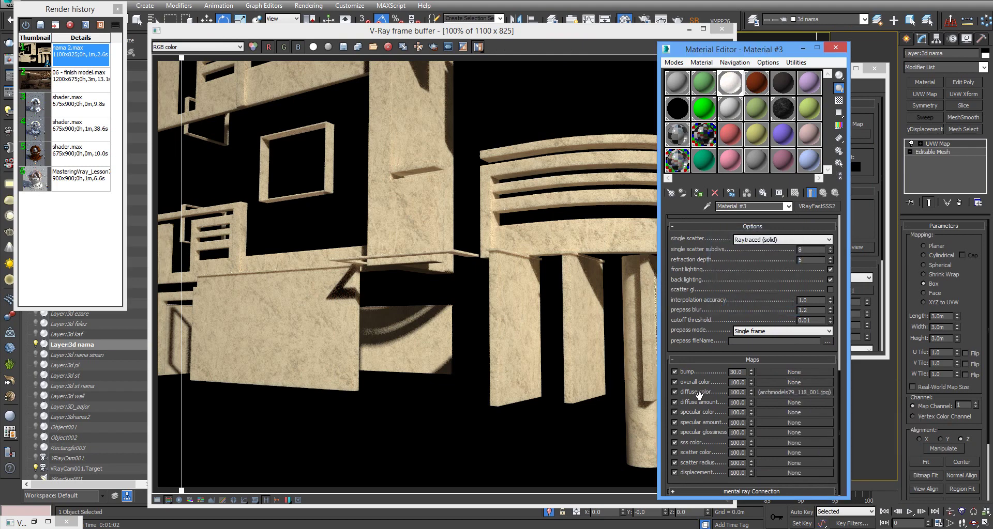
left_click_drag(699, 396, 720, 449)
scroll(726, 434, "up", 5)
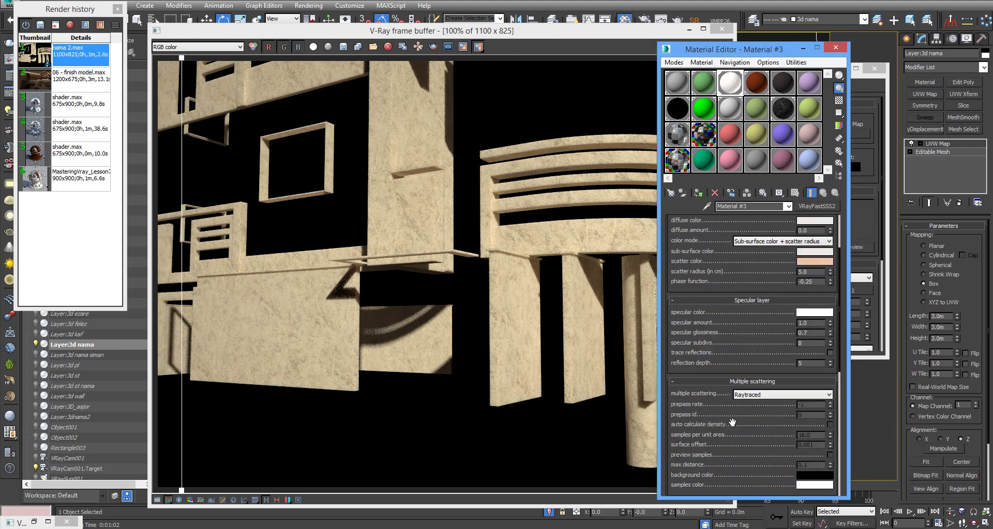
scroll(732, 423, "up", 3)
key("shift+q")
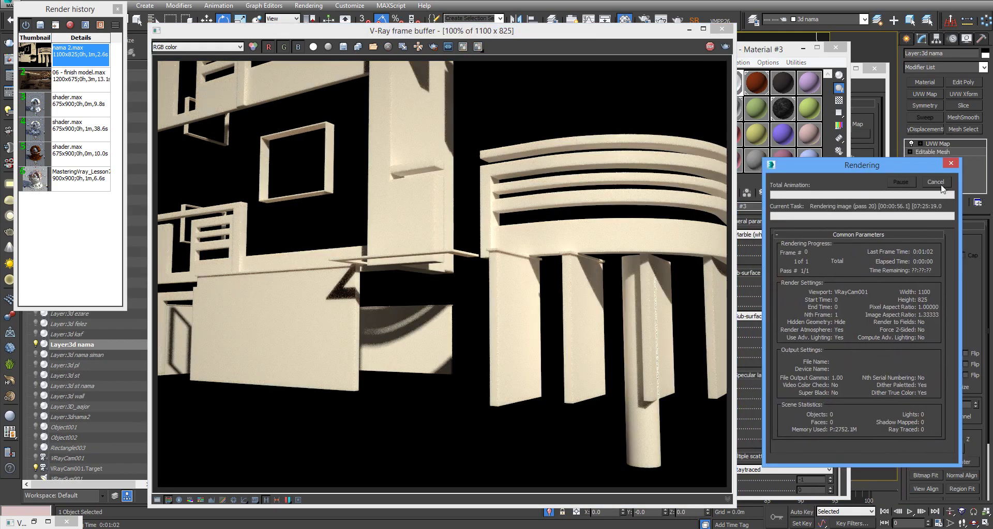
left_click(940, 184)
Set Material #3's diffuse amount to 1.0 and render the scene again
left_click(780, 319)
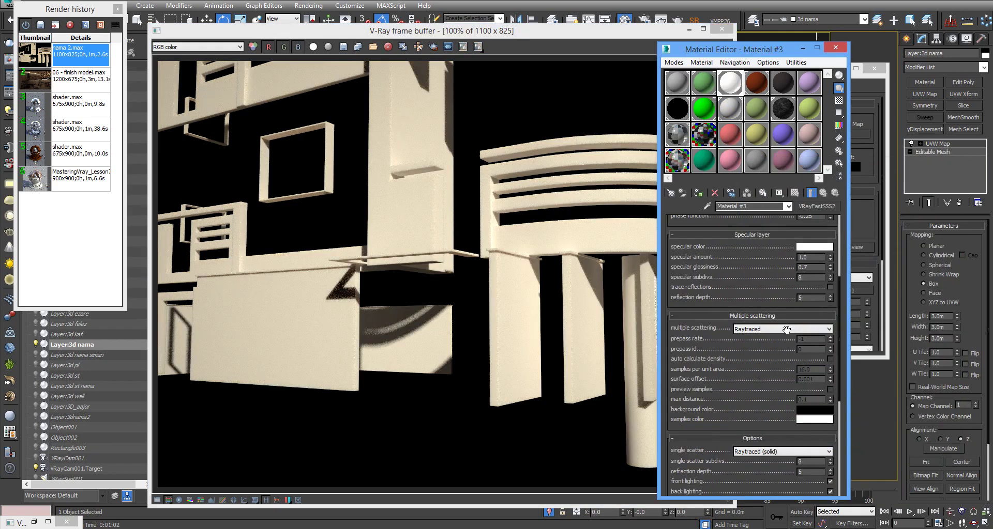
scroll(818, 381, "down", 2)
scroll(818, 382, "down", 3)
scroll(818, 381, "down", 5)
scroll(818, 381, "down", 2)
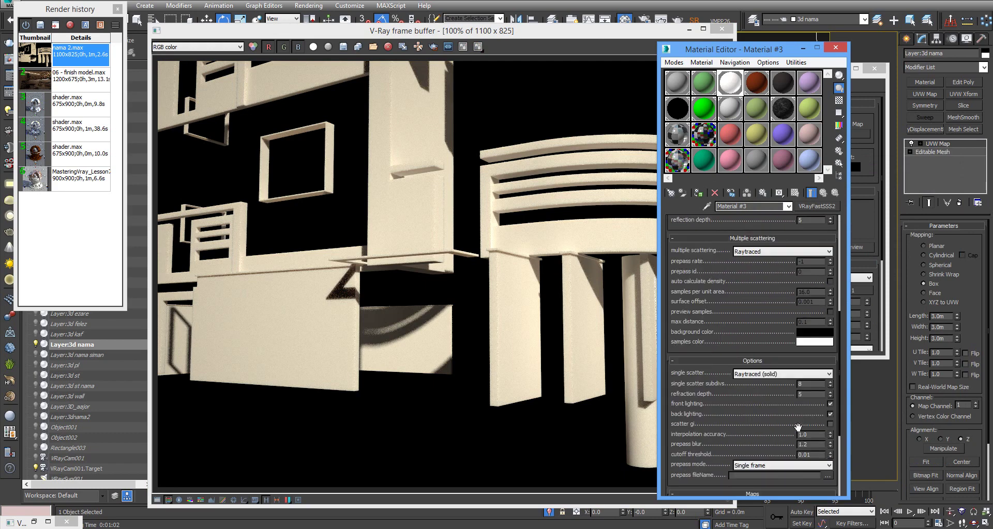
scroll(735, 392, "up", 4)
scroll(735, 392, "up", 2)
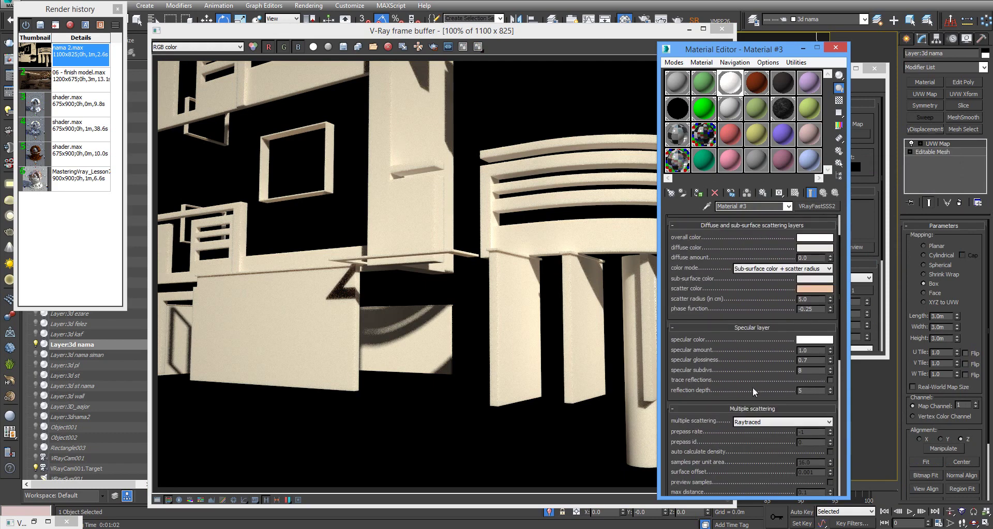
scroll(752, 387, "up", 2)
double_click(809, 305)
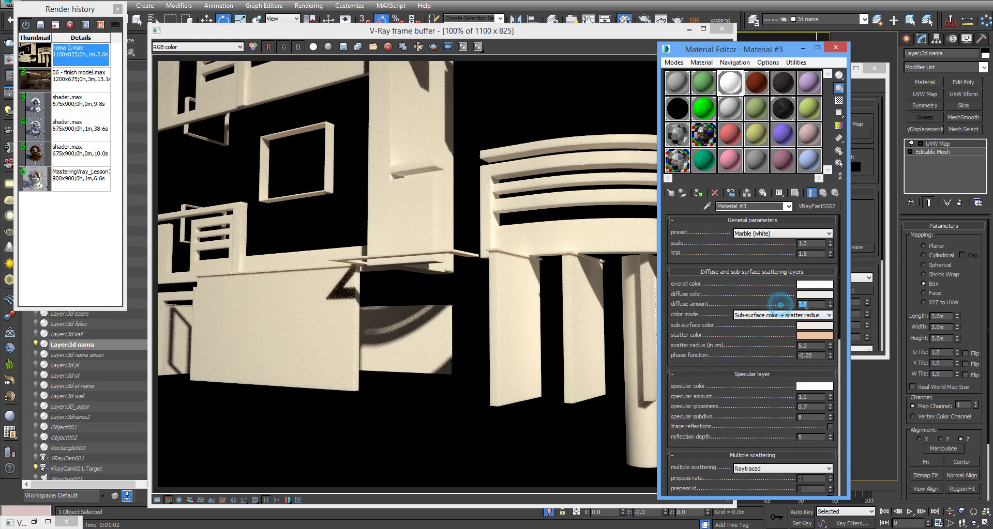
key("Return")
key("shift+q")
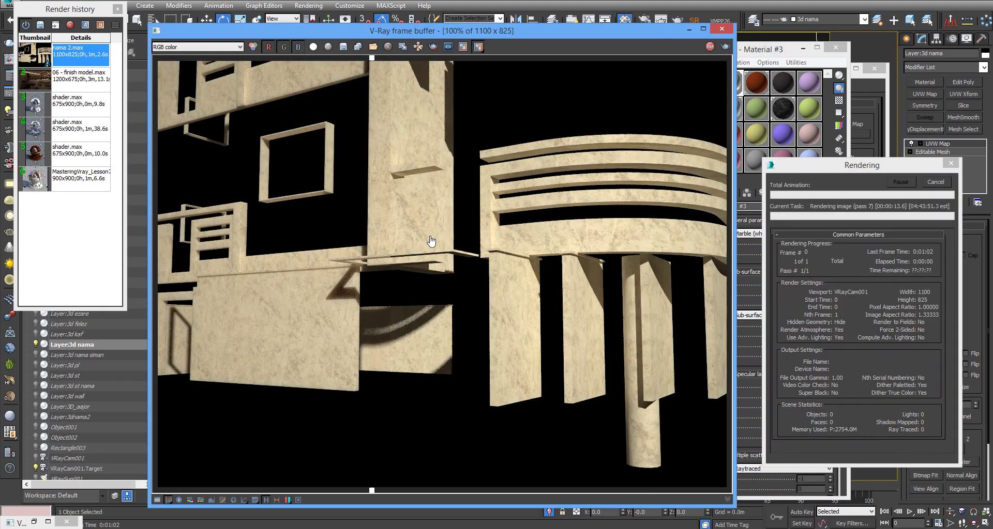
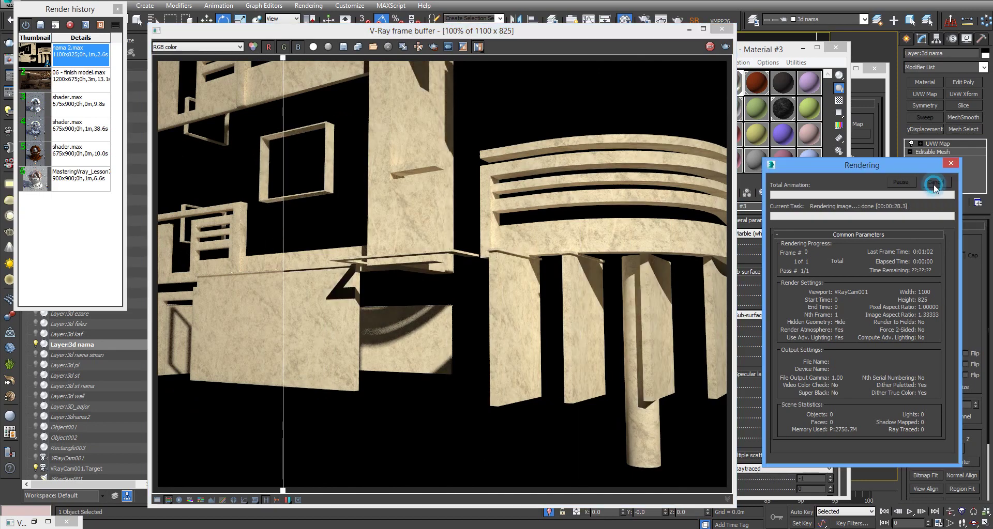
Set the facade material's diffuse amount to 0.5
left_click(761, 335)
left_click_drag(760, 335, 808, 266)
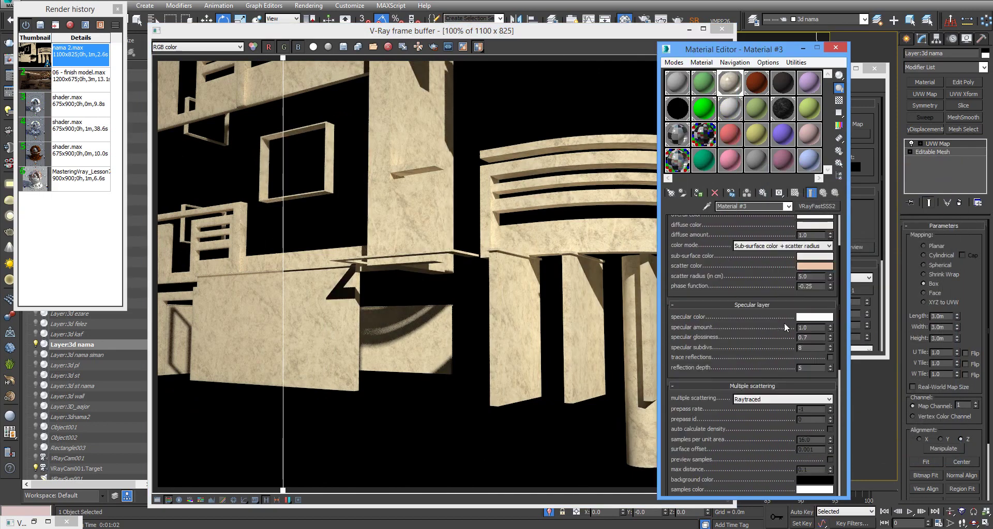
type("0.5")
key("Return")
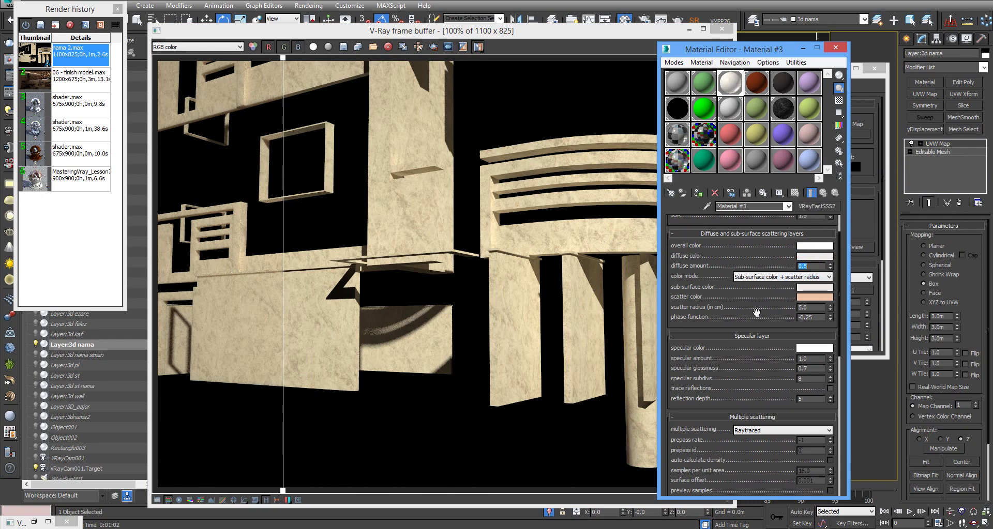
Reuse the diffuse bitmap as an Instance for the overall color map
scroll(756, 316, "down", 3)
scroll(770, 341, "down", 3)
scroll(786, 367, "down", 3)
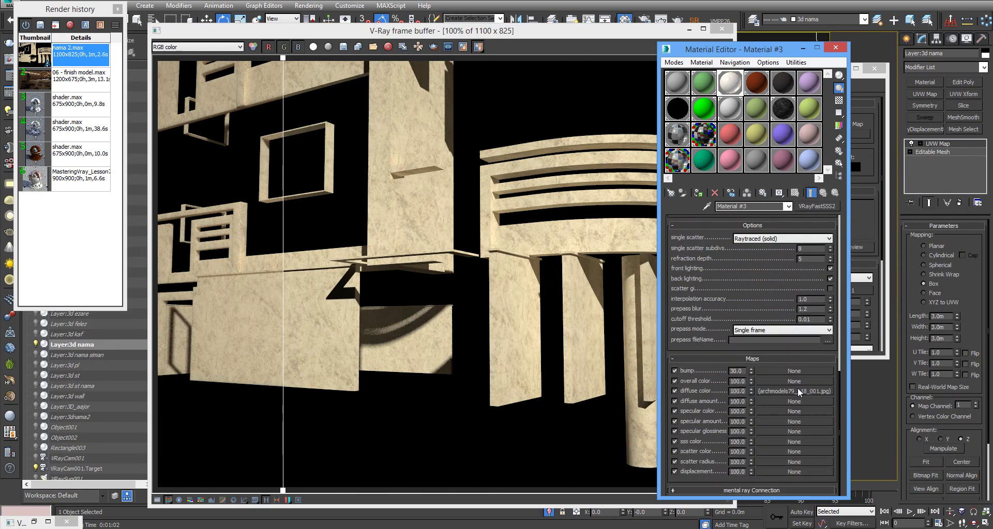
left_click_drag(799, 393, 803, 380)
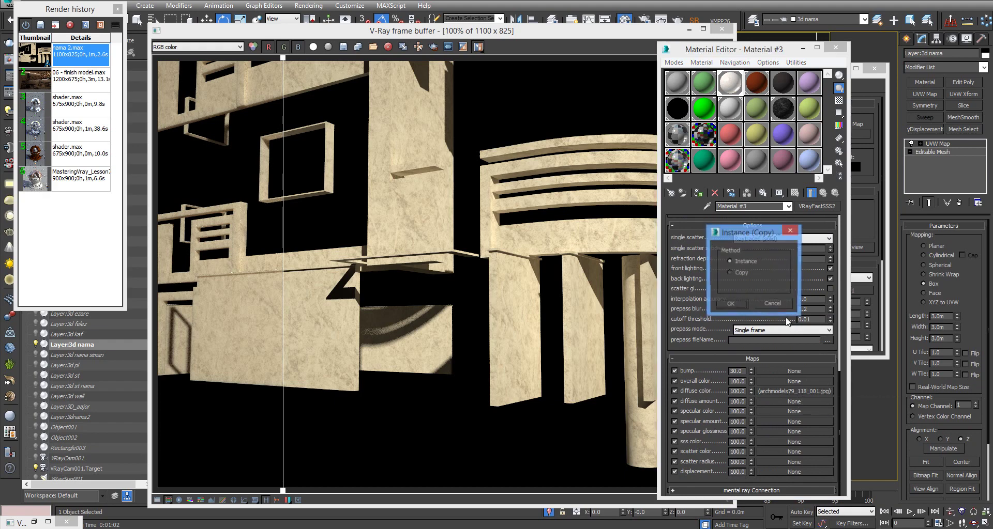
left_click(727, 305)
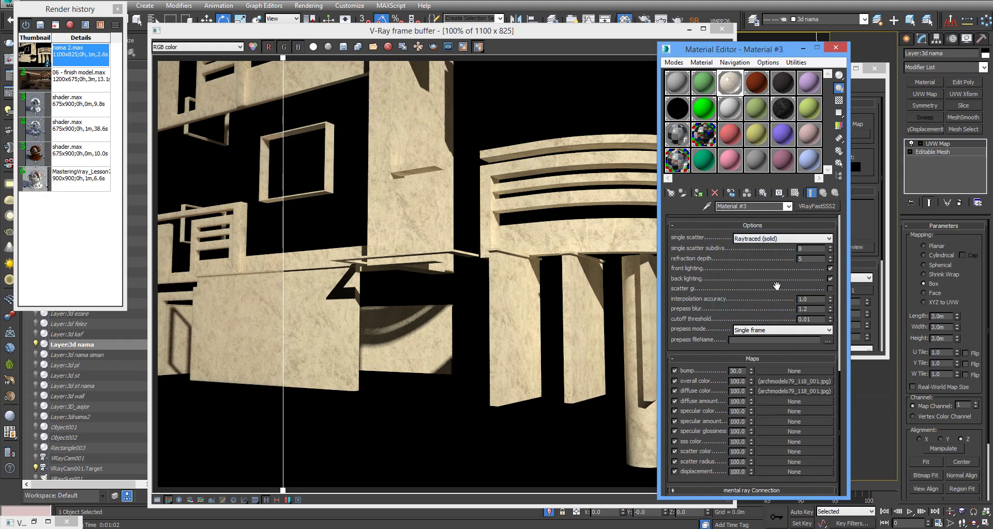
Re-render the facade and compare it with the previous render in the V-Ray frame buffer
key("shift+q")
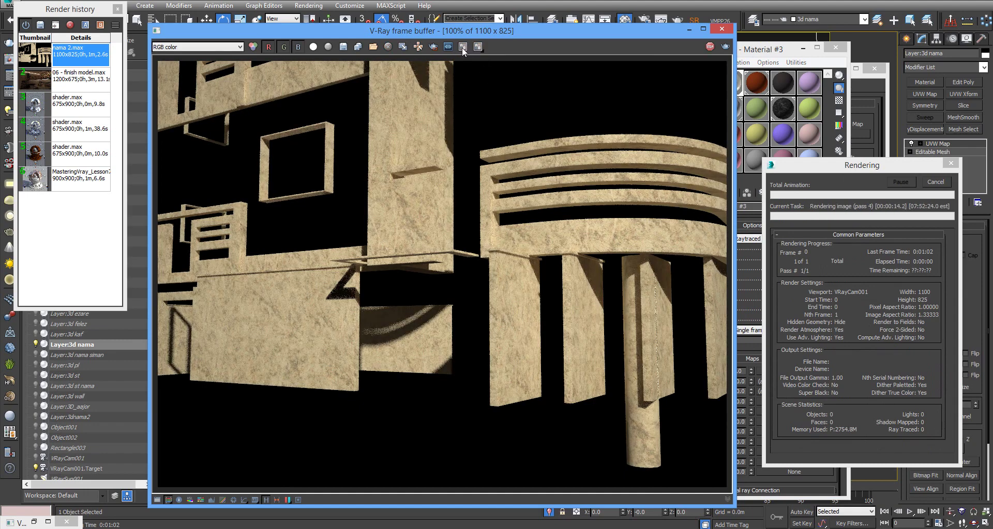
left_click(94, 28)
mouse_move(284, 134)
left_mouse_down()
mouse_move(487, 142)
mouse_move(758, 184)
mouse_move(300, 177)
mouse_move(502, 191)
mouse_move(148, 193)
mouse_move(777, 206)
mouse_move(295, 190)
mouse_move(734, 191)
mouse_move(231, 191)
left_mouse_up()
Review the material settings and render the facade again
left_click(777, 292)
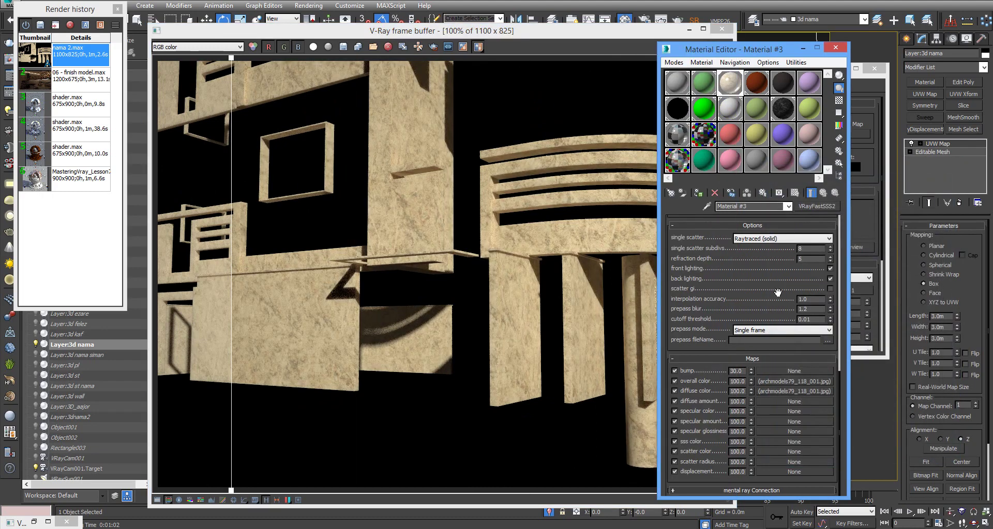
scroll(778, 293, "up", 2)
scroll(773, 316, "up", 2)
scroll(767, 344, "up", 2)
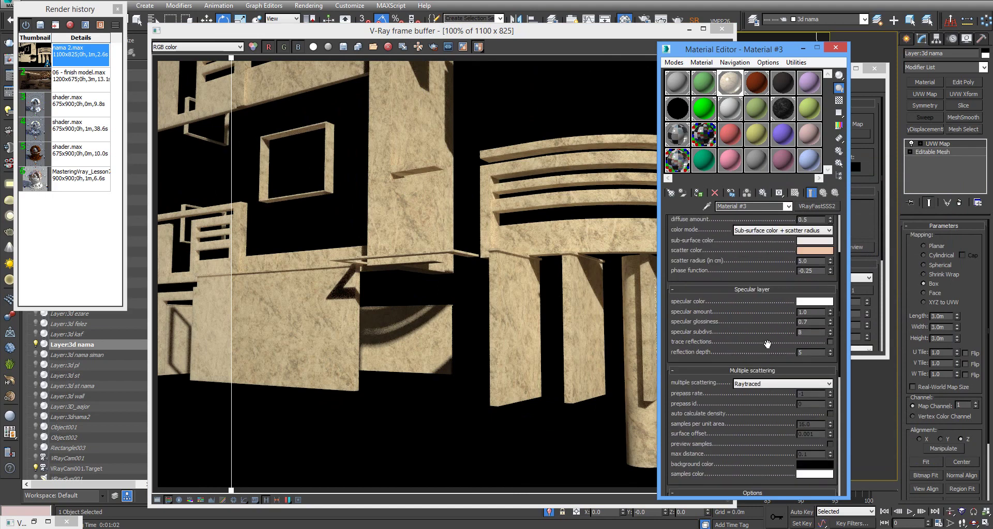
scroll(767, 343, "up", 2)
scroll(767, 344, "down", 1)
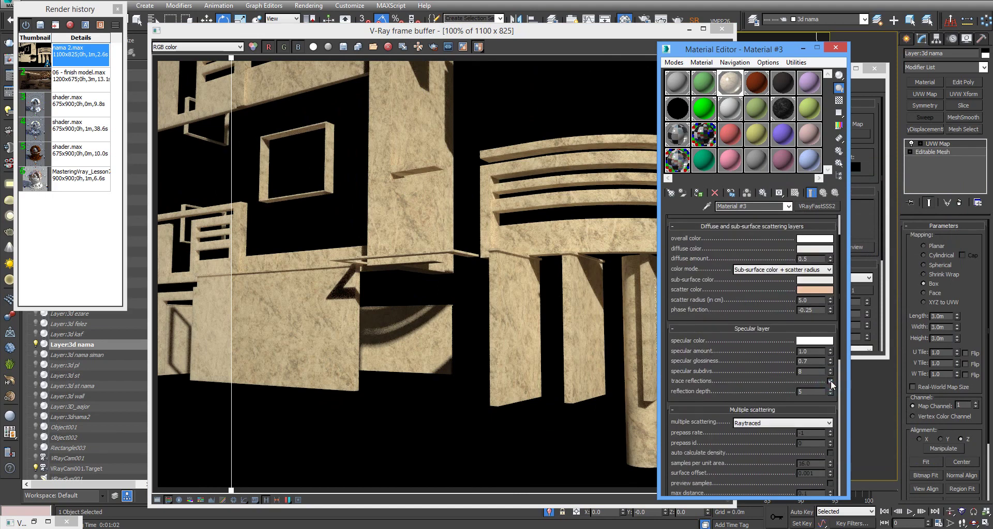
key("shift+q")
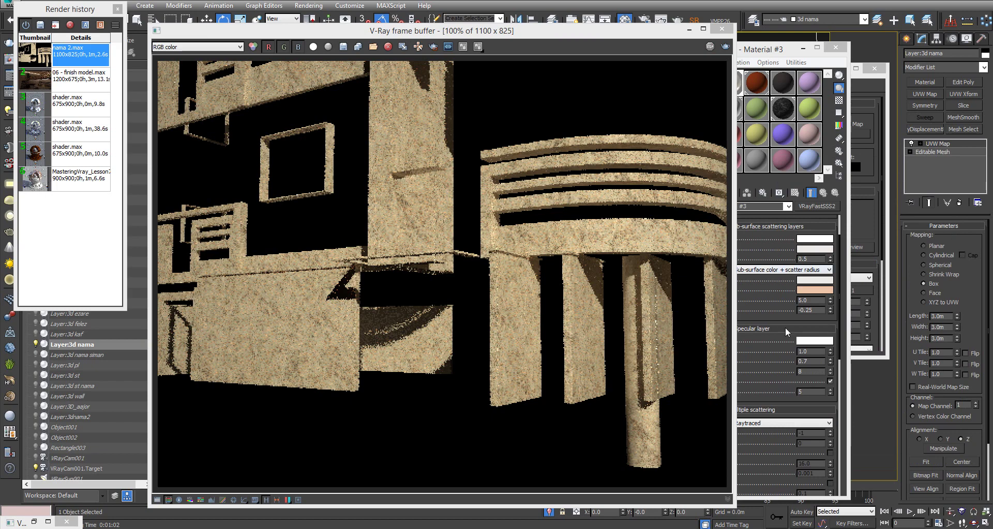
Minimize the frame buffer and close the Material Editor and other settings windows
left_click(689, 29)
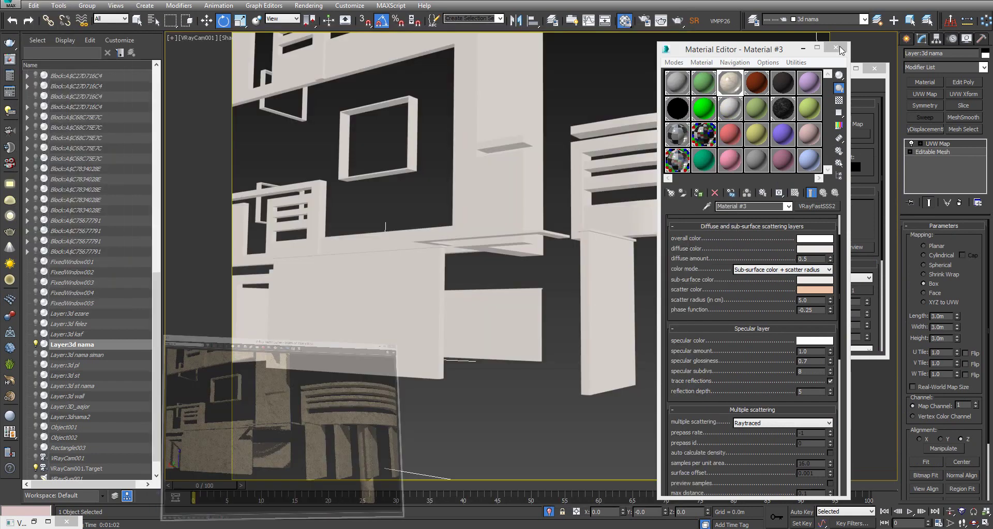
left_click(838, 49)
left_click(874, 68)
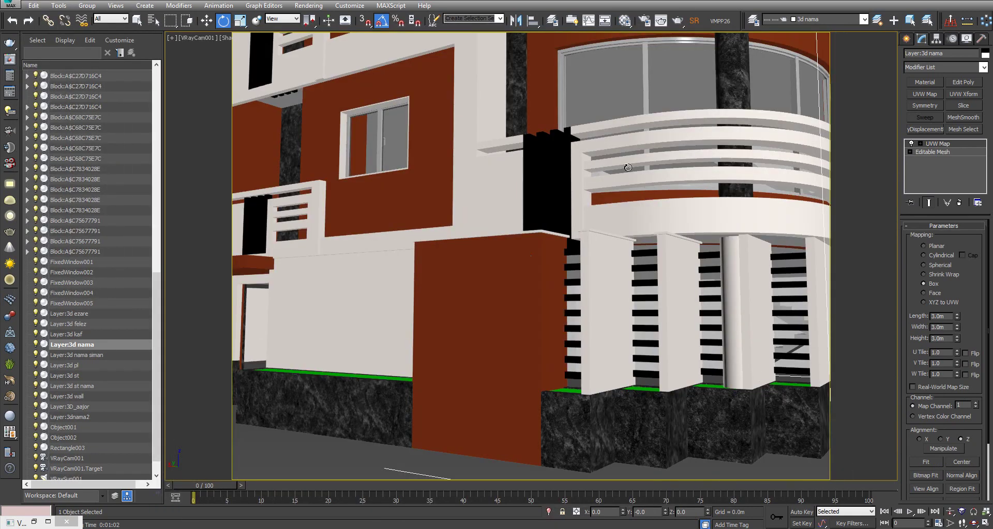
Open and close Environment and Effects, then start a render and cancel it
key("8")
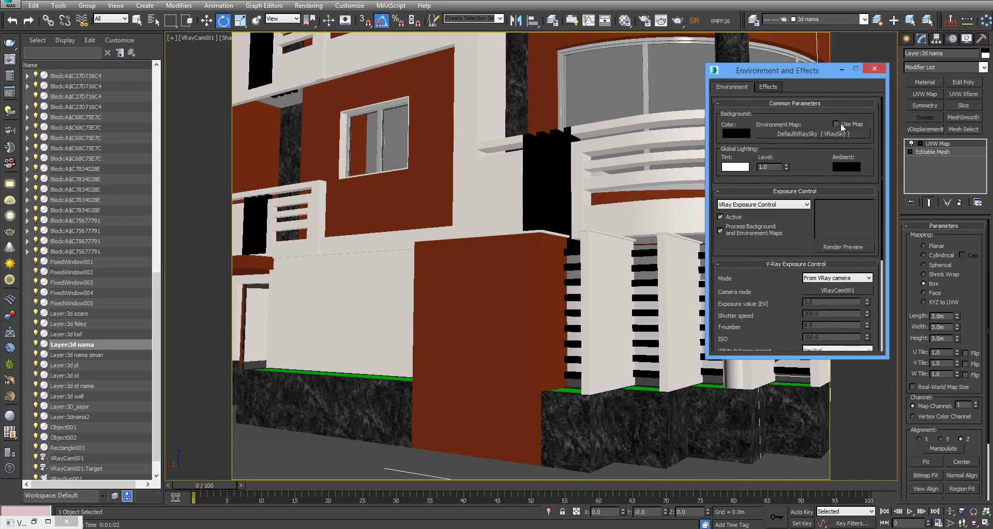
left_click(876, 70)
key("shift+q")
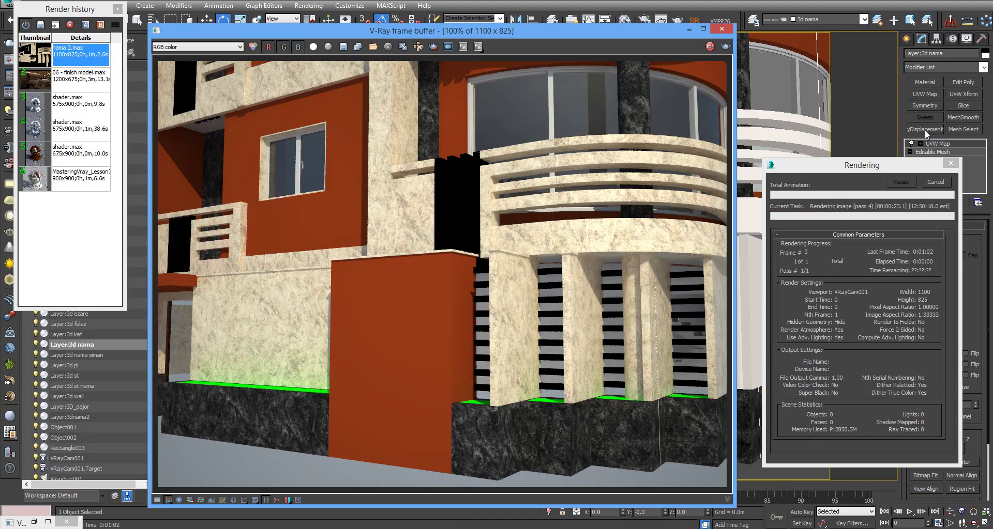
left_click(938, 183)
In the Material Editor, set the overall color map amount to 50
key("m")
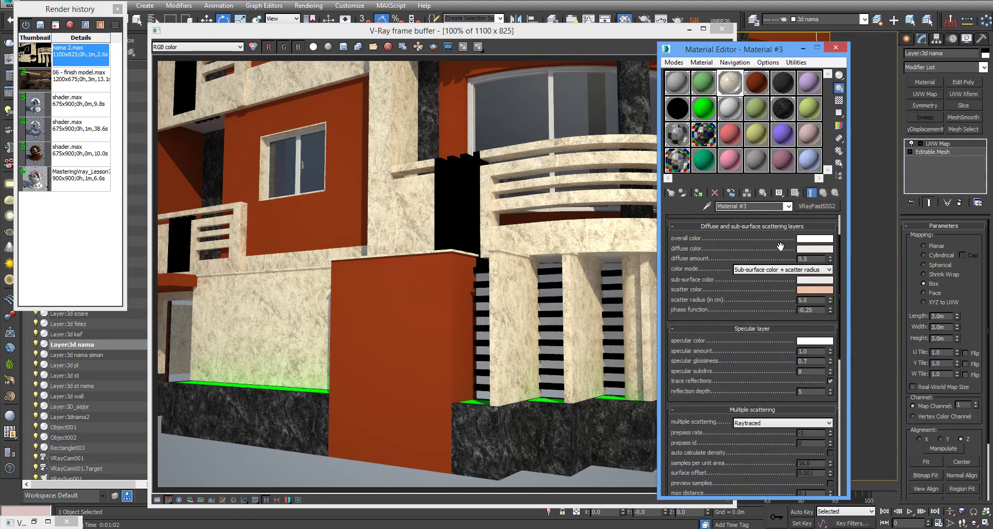
left_click_drag(780, 247, 787, 296)
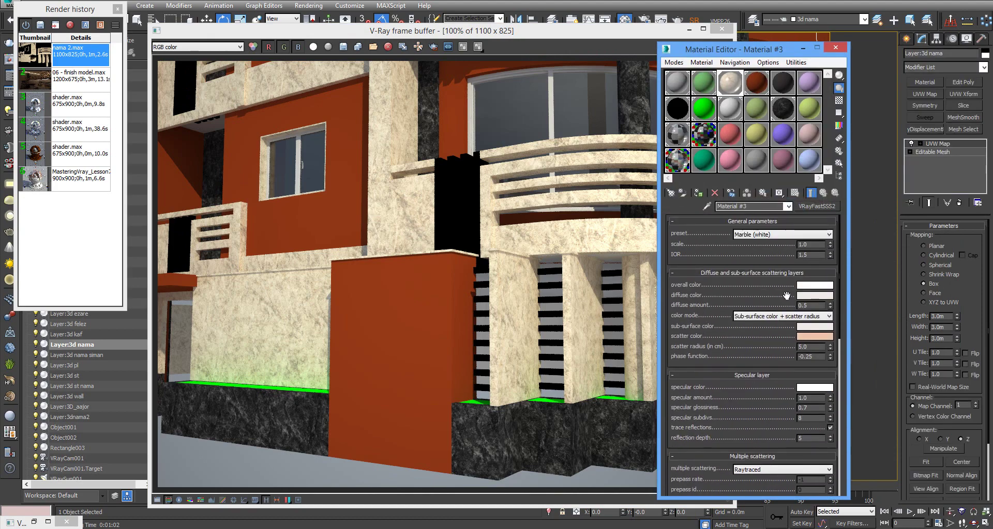
scroll(764, 342, "down", 3)
scroll(765, 341, "down", 3)
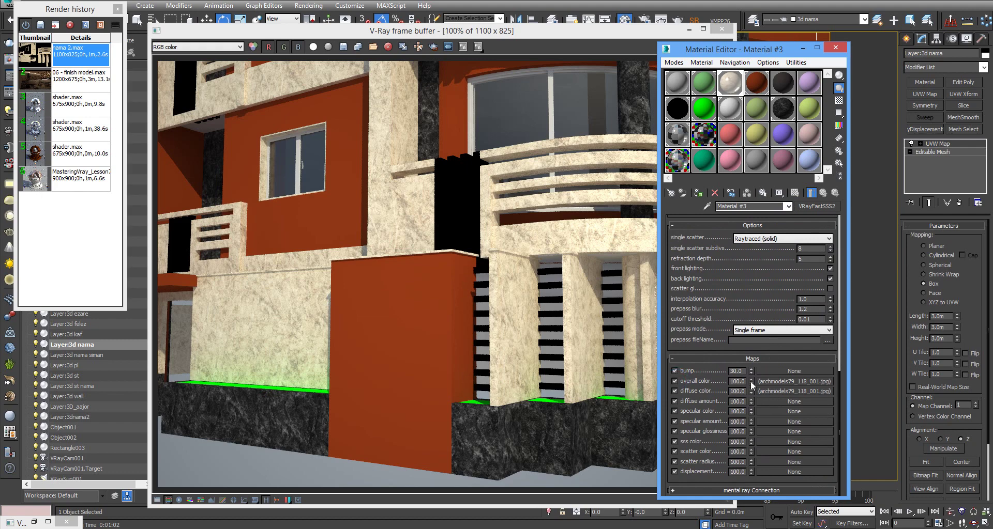
double_click(738, 381)
type("50")
key("Return")
Turn off trace reflections for the facade material
scroll(737, 278, "up", 3)
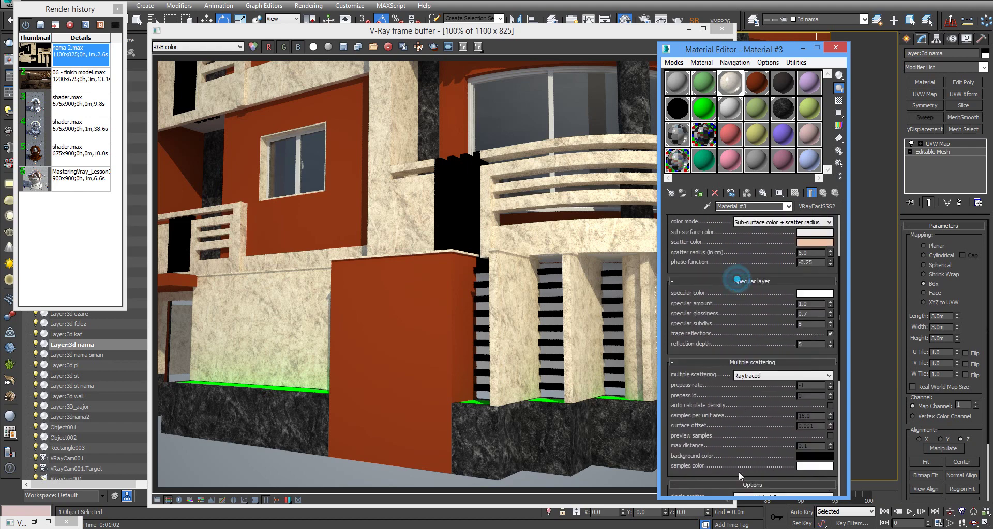
scroll(754, 282, "up", 3)
scroll(771, 296, "up", 3)
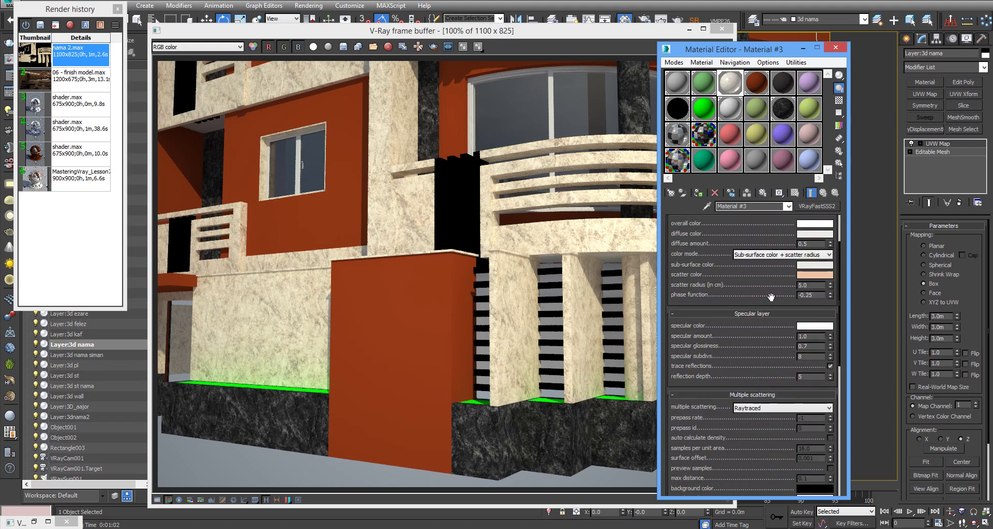
left_click(829, 366)
Convert the facade material to a VRayBlendMtl, keeping the VRayFastSSS2 as the base
left_click(819, 207)
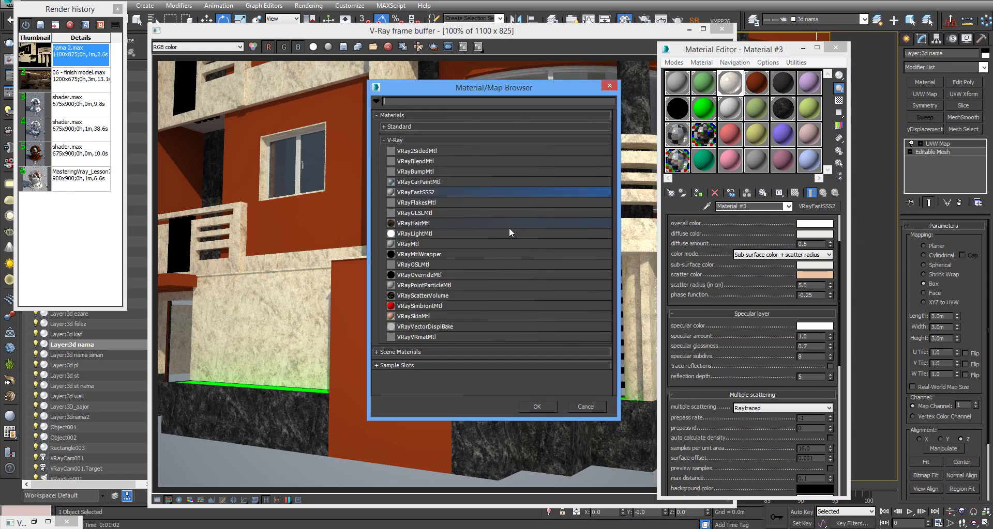
double_click(432, 155)
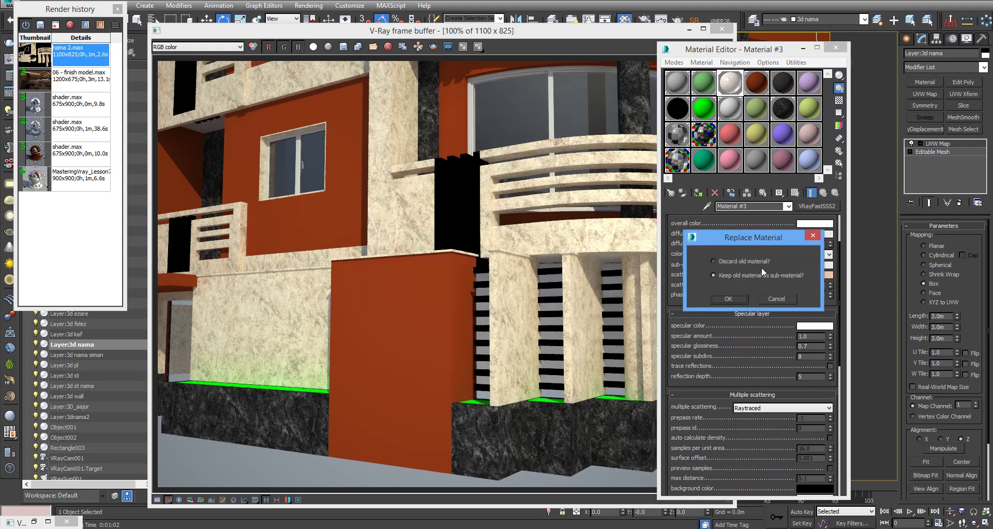
left_click(729, 298)
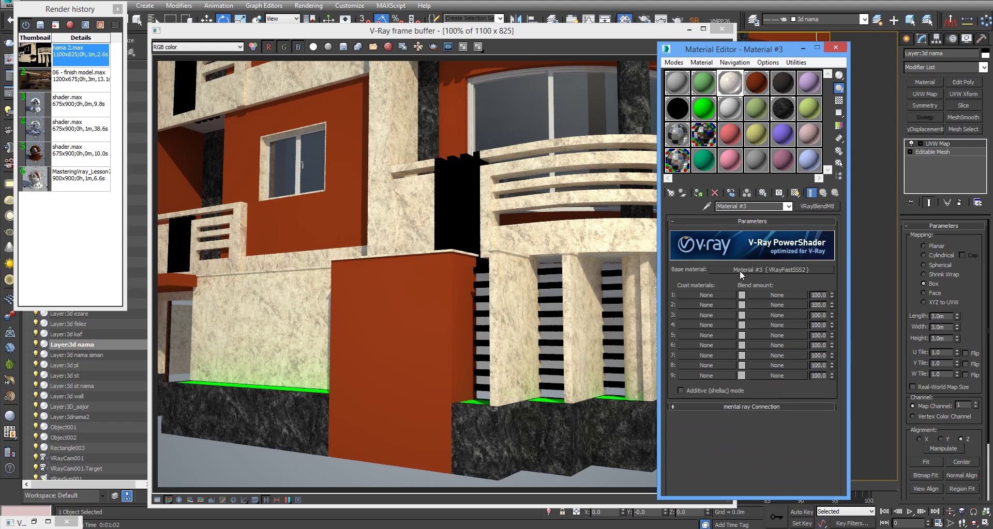
Add a VRayMtl first coat with pure white reflection and a lighter diffuse colour
left_click(715, 296)
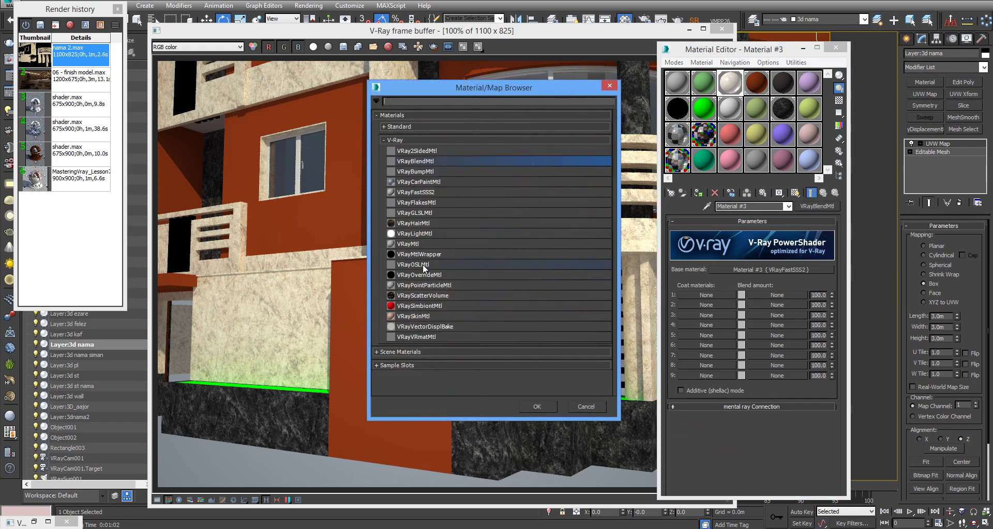
double_click(423, 244)
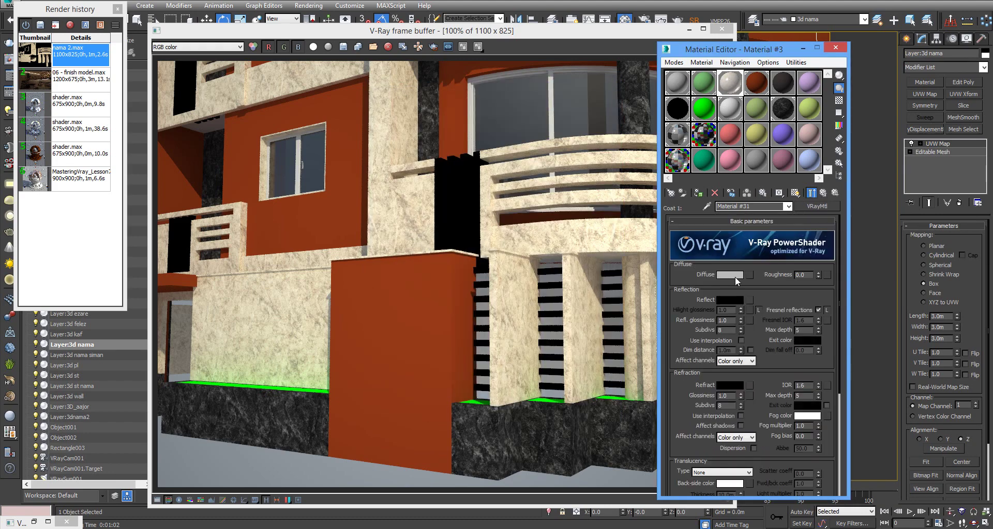
left_click(729, 300)
left_click(293, 76)
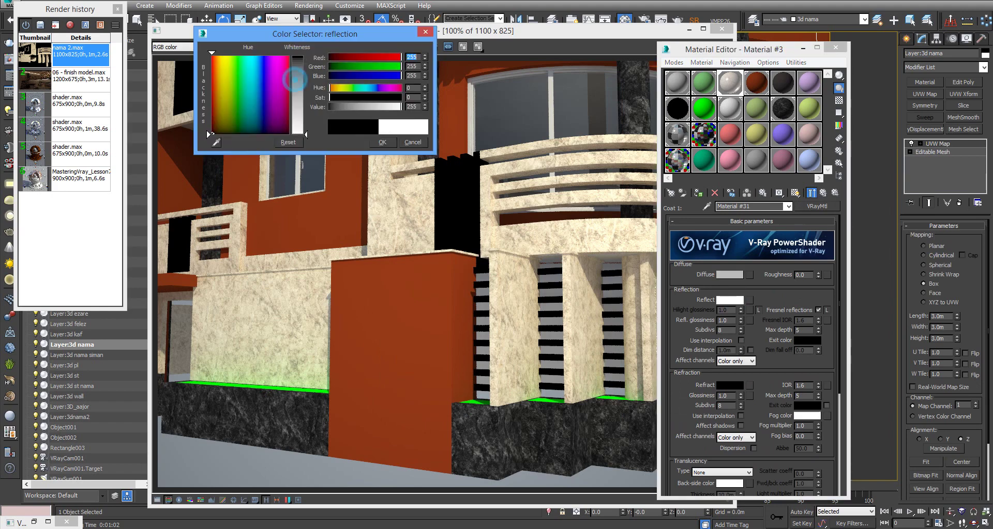
left_click(388, 145)
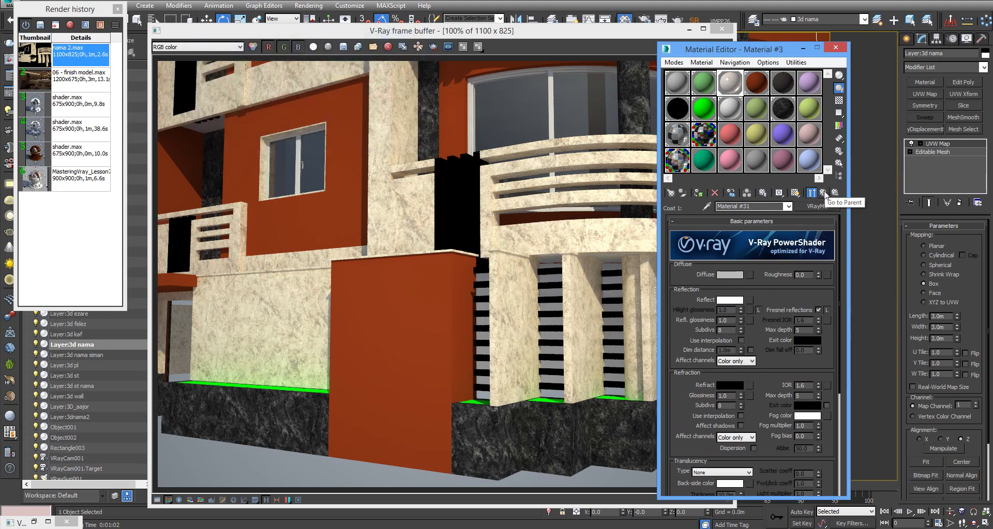
left_click(729, 275)
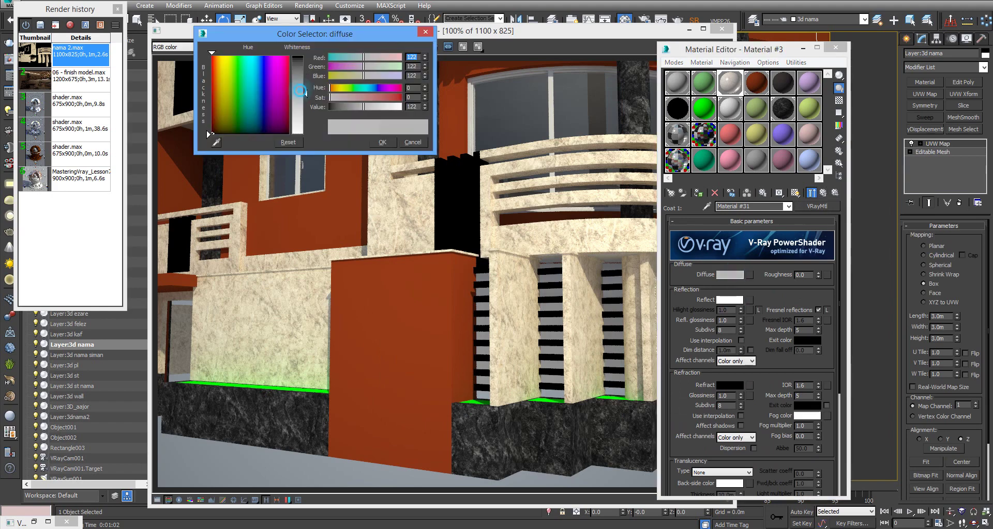
left_click(305, 92)
left_click(412, 143)
Use a Falloff map for the first blend amount, then start and stop a test render
left_click(822, 193)
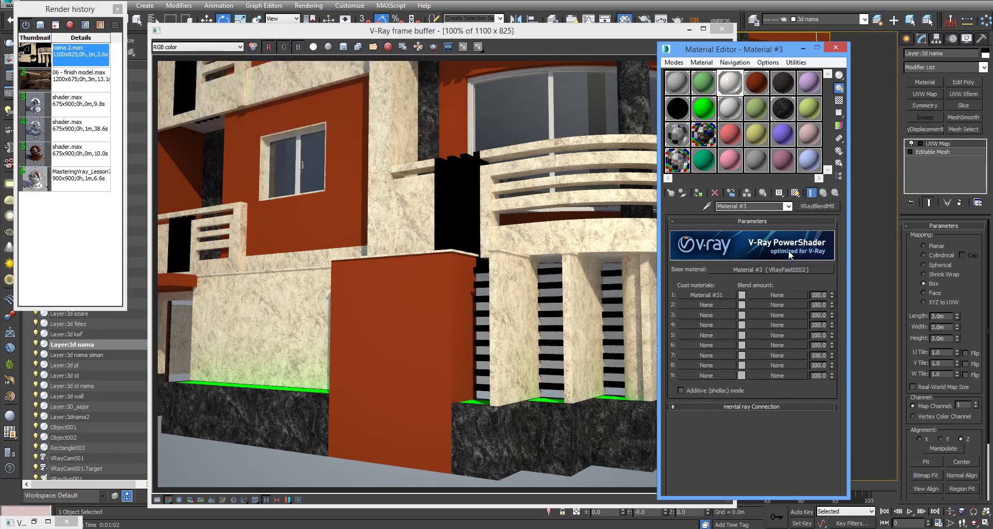
left_click(776, 295)
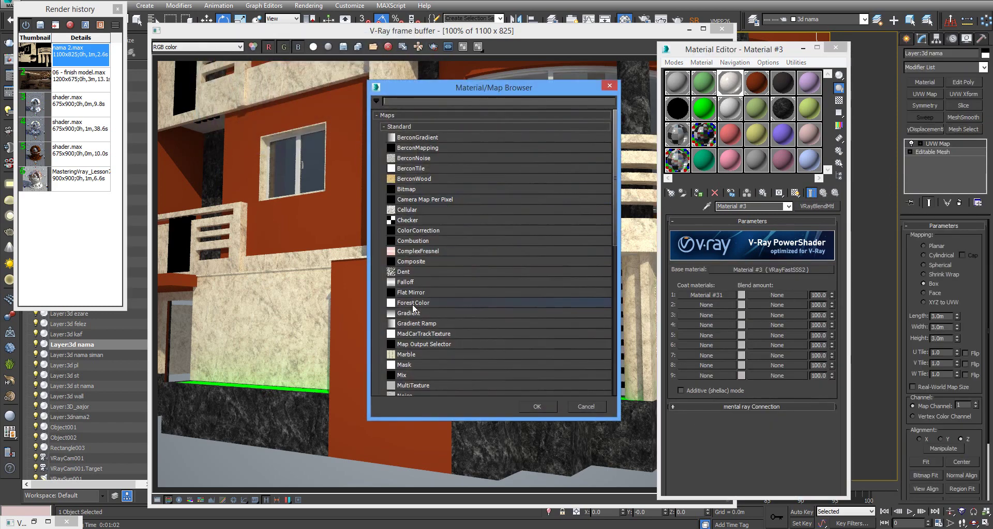
double_click(406, 283)
left_click(822, 192)
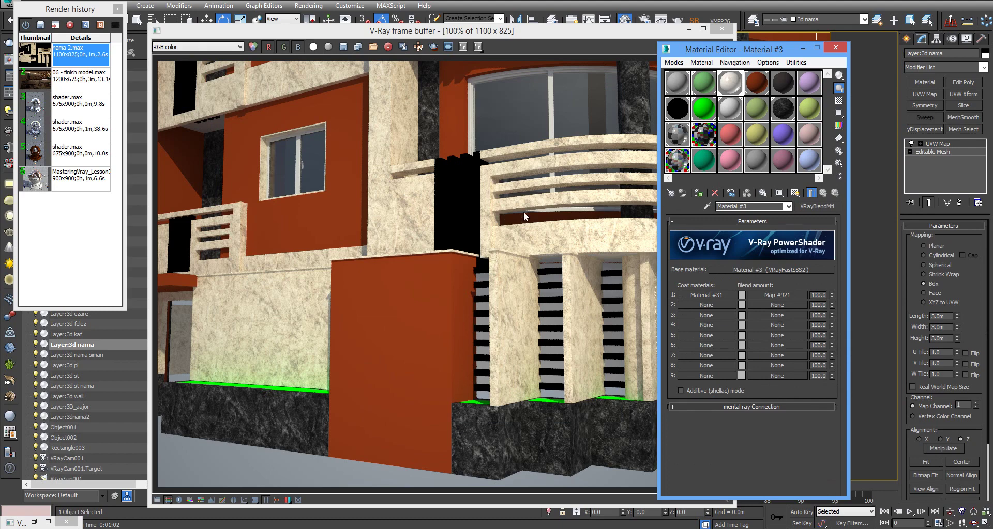
key("shift+q")
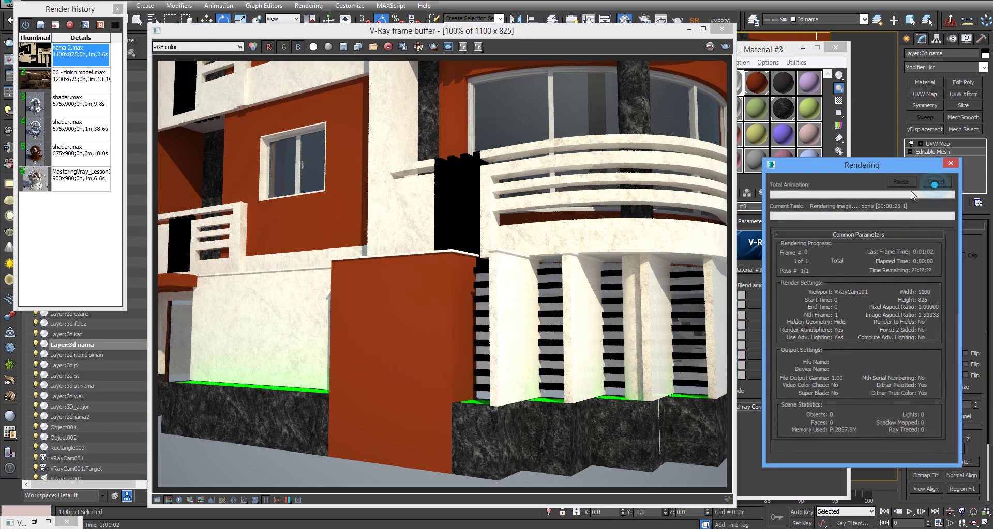
left_click(935, 186)
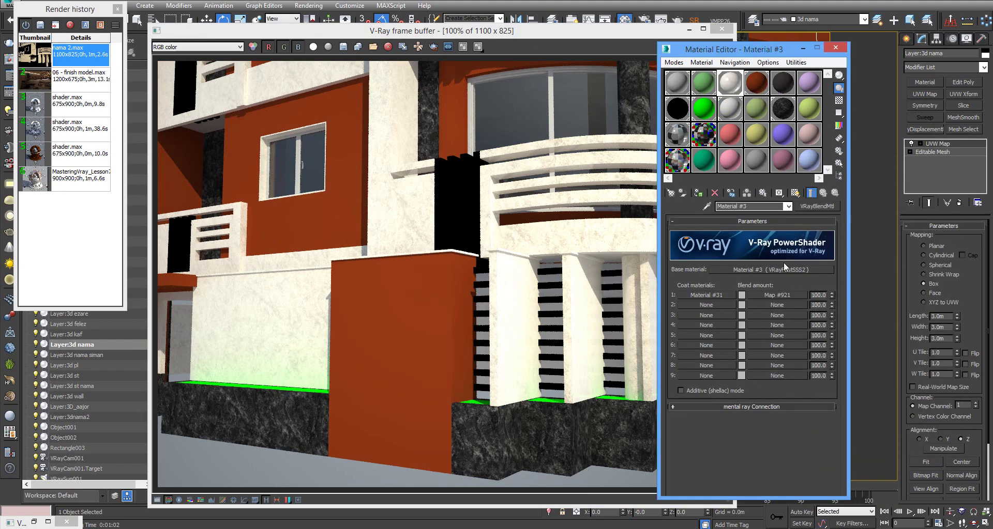
Zero the base material's specular amount, re-render the facade, and close render history
left_click(784, 266)
scroll(788, 338, "down", 3)
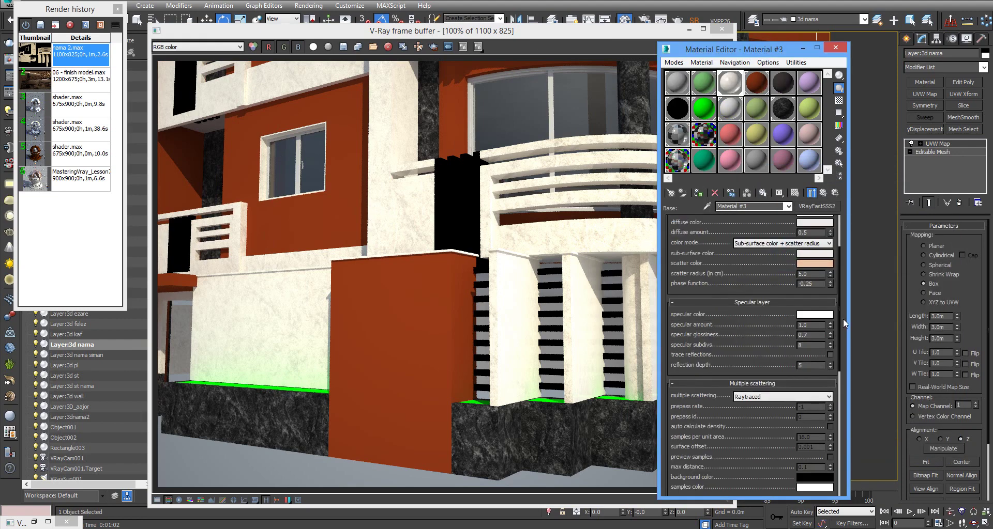
right_click(830, 325)
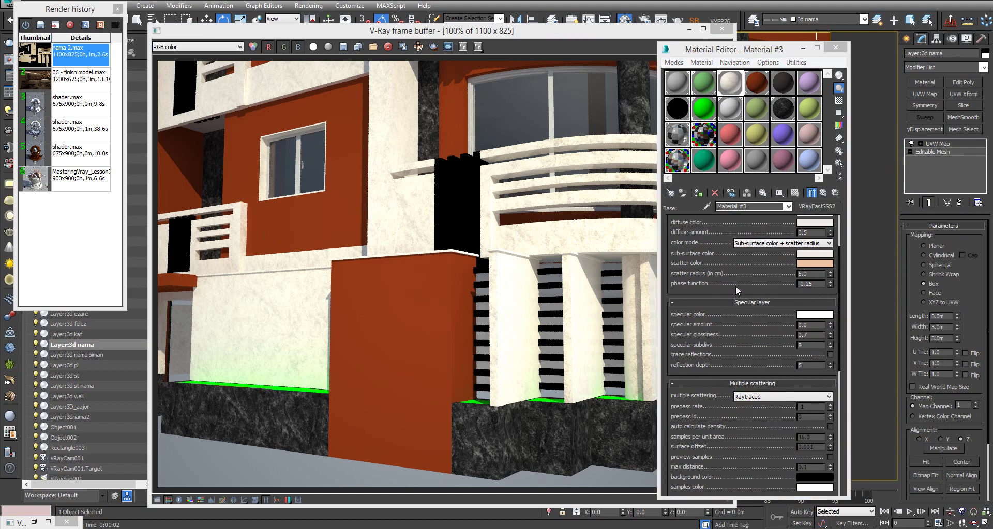
key("shift+q")
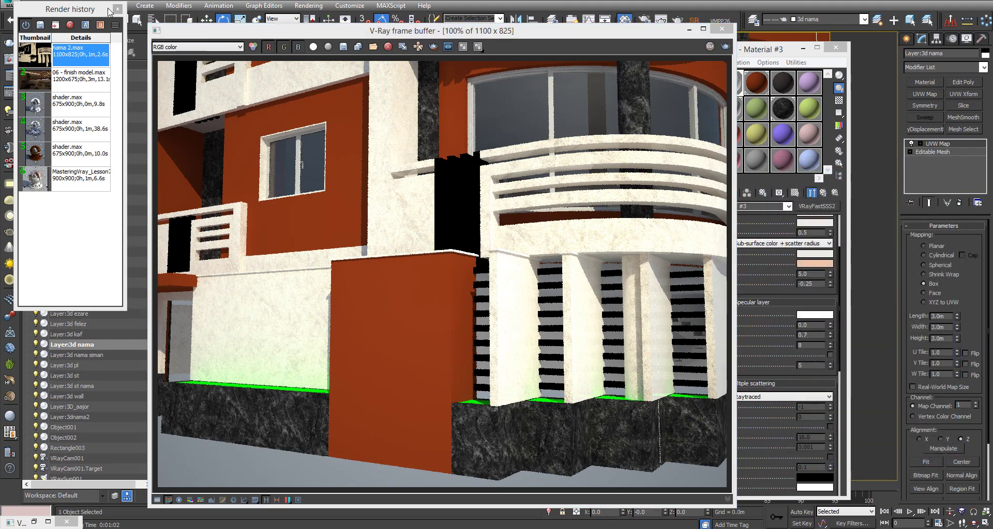
left_click(117, 9)
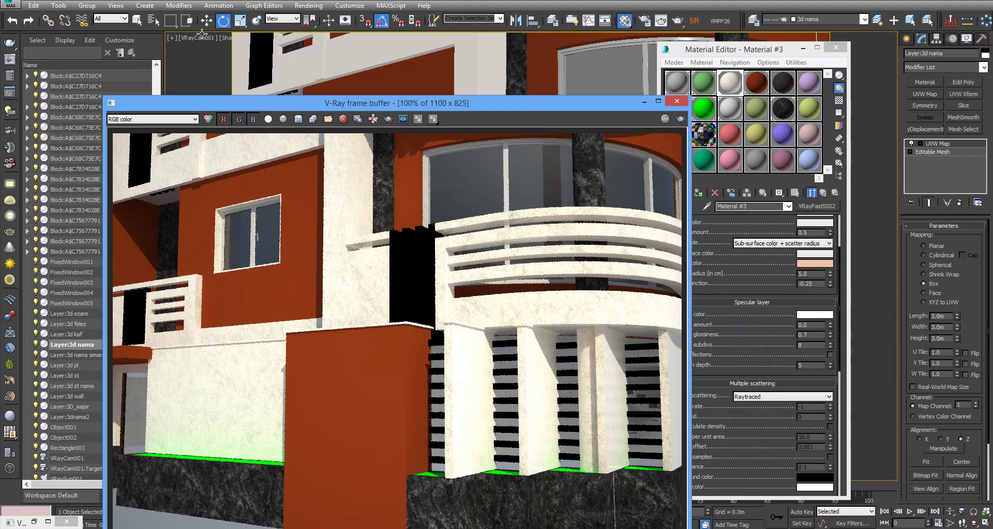
Turn off vignetting on VRayCam001 and render again
left_click(201, 38)
left_click(223, 236)
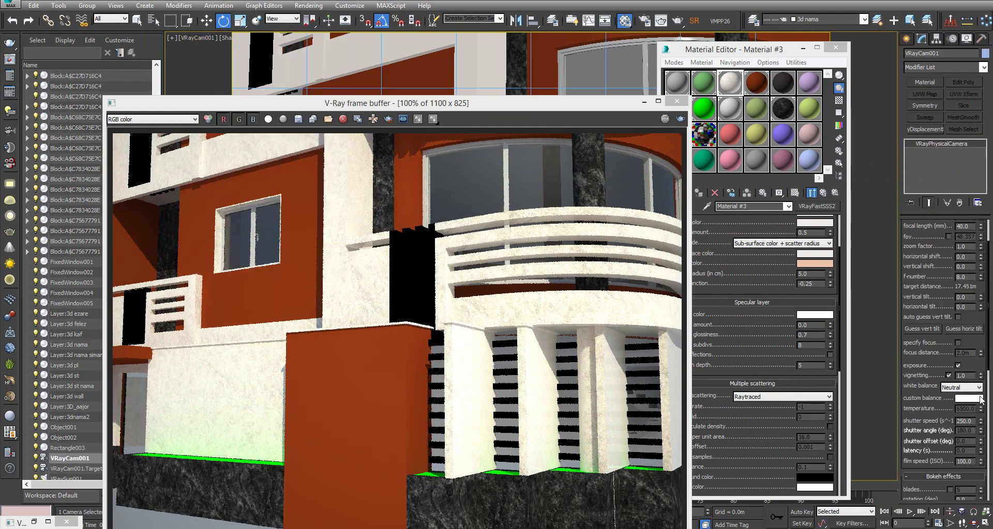
left_click(948, 375)
left_click_drag(567, 107, 519, 32)
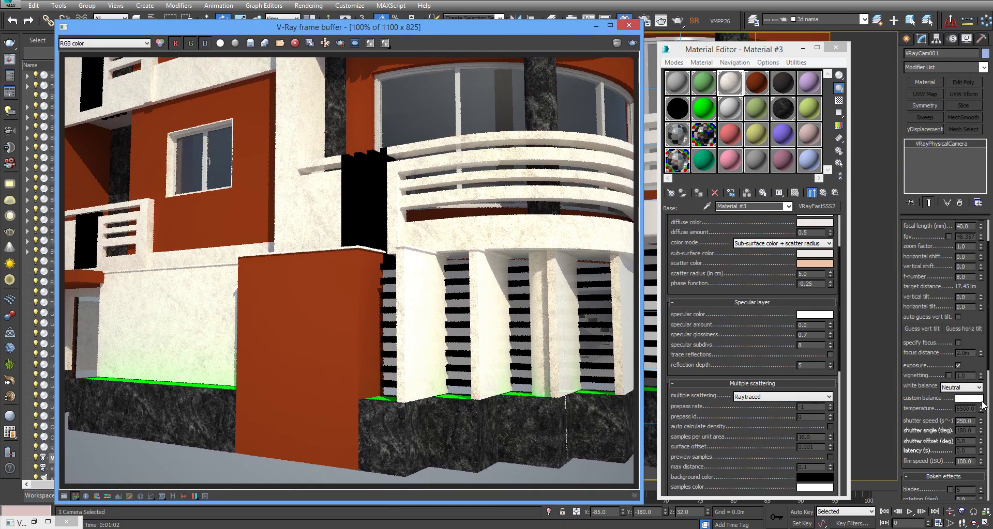
key("shift+q")
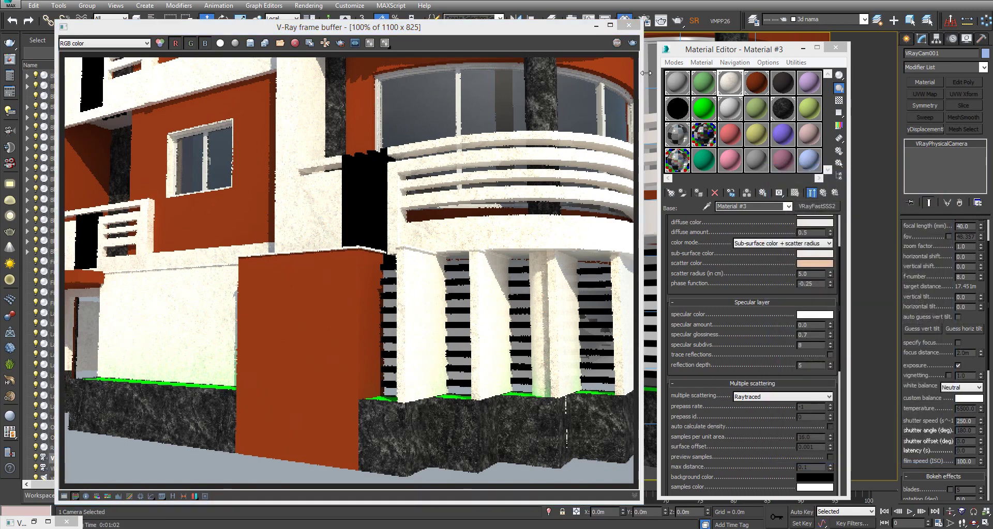
Darken the Coat 1 Material #31 diffuse to grey 148, then test-render and stop
key("Up")
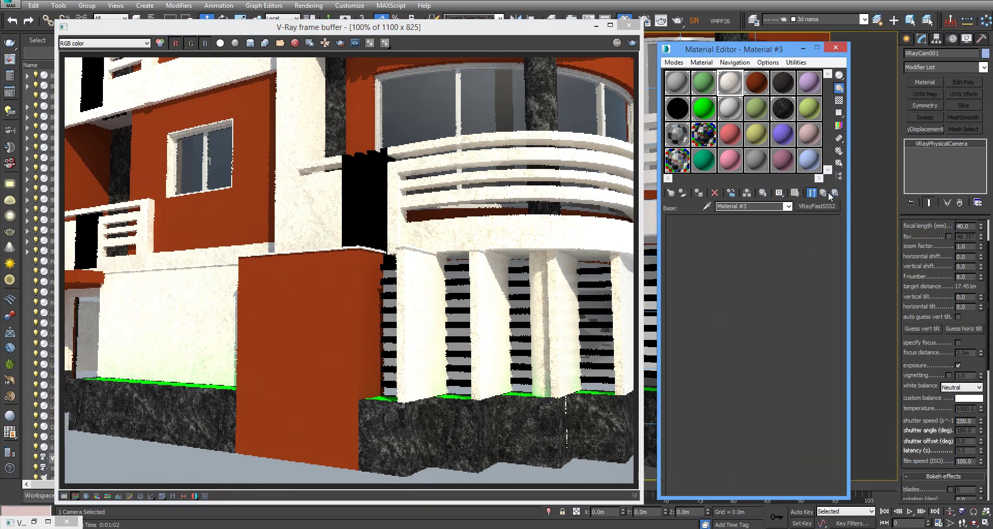
left_click(713, 295)
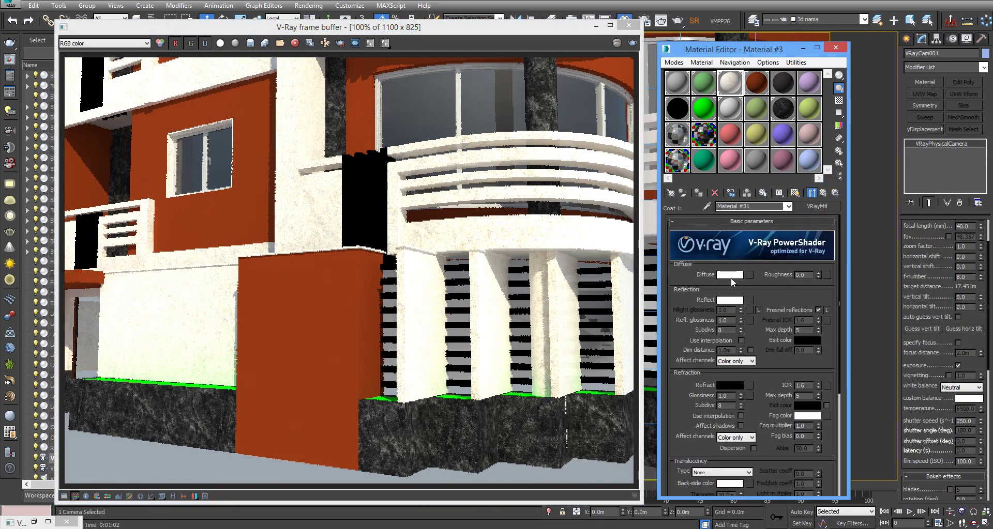
left_click(729, 275)
left_click_drag(309, 123, 307, 105)
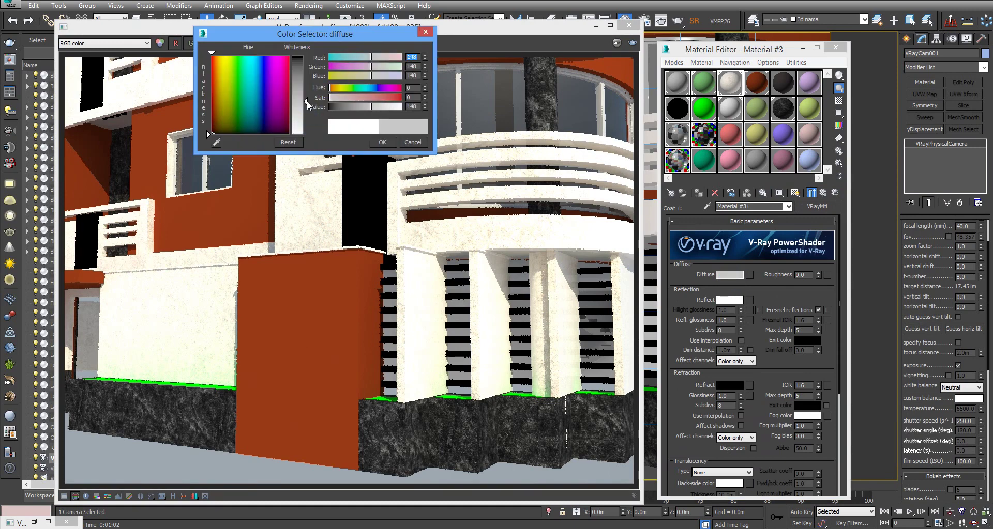
left_click(384, 146)
key("shift+q")
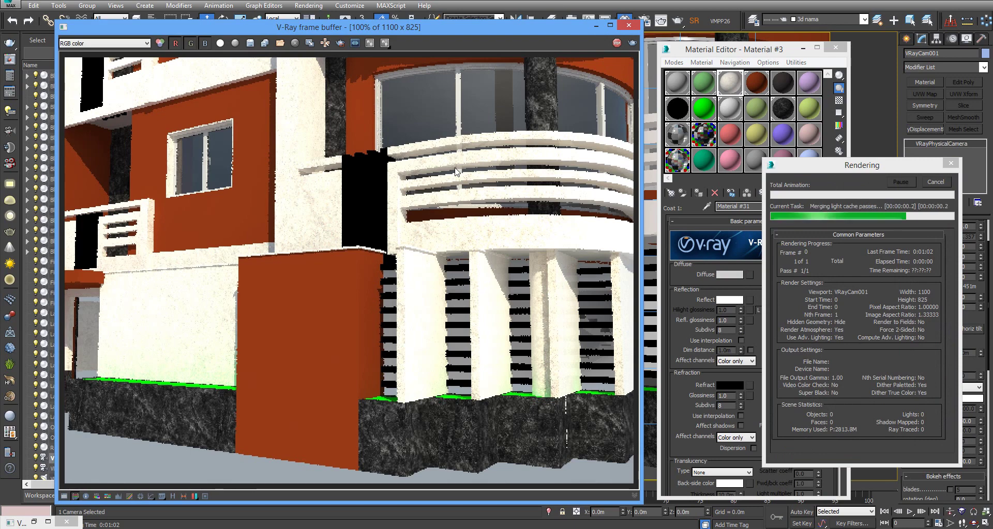
left_click(935, 182)
left_click(823, 193)
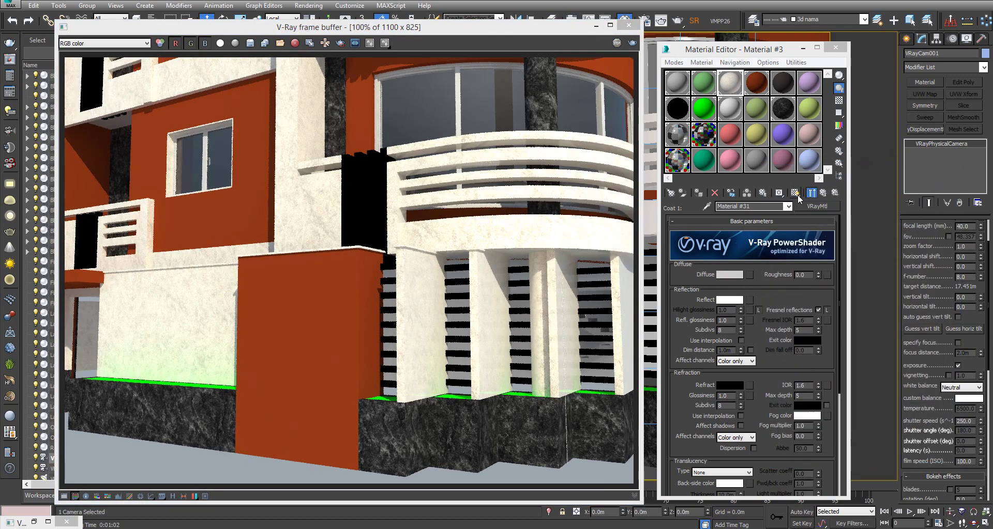
Lower the marble base's overall colour to grey 223, then start and cancel a test render
left_click(790, 270)
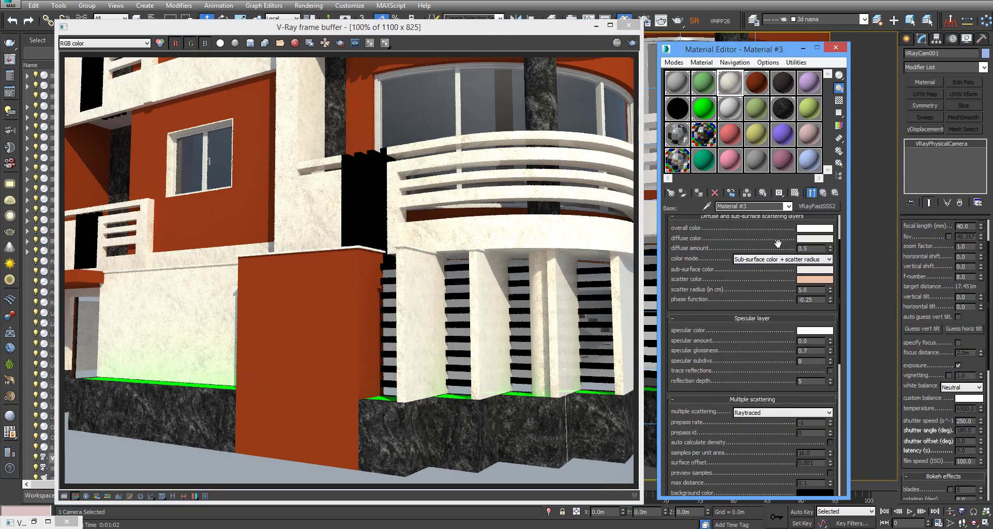
left_click_drag(767, 234, 766, 288)
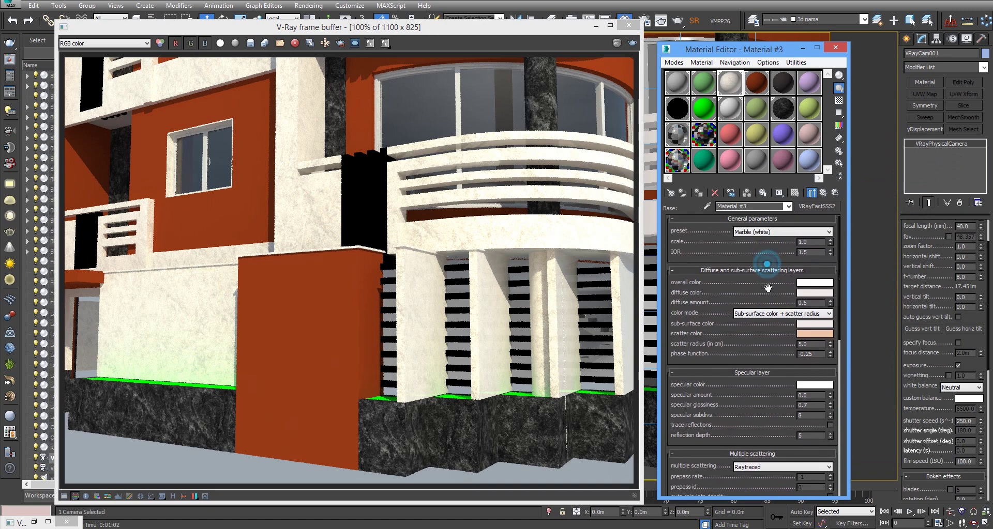
left_click(814, 282)
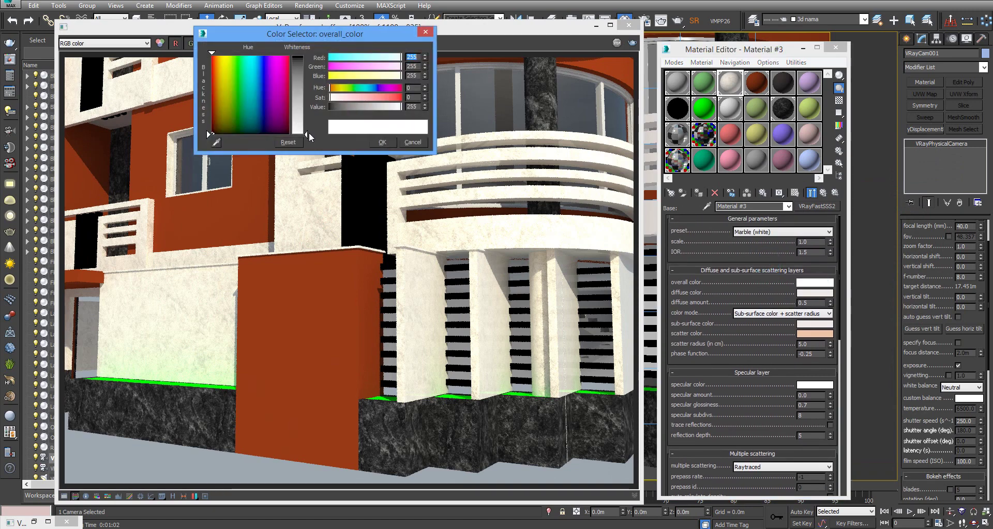
left_click_drag(306, 133, 306, 126)
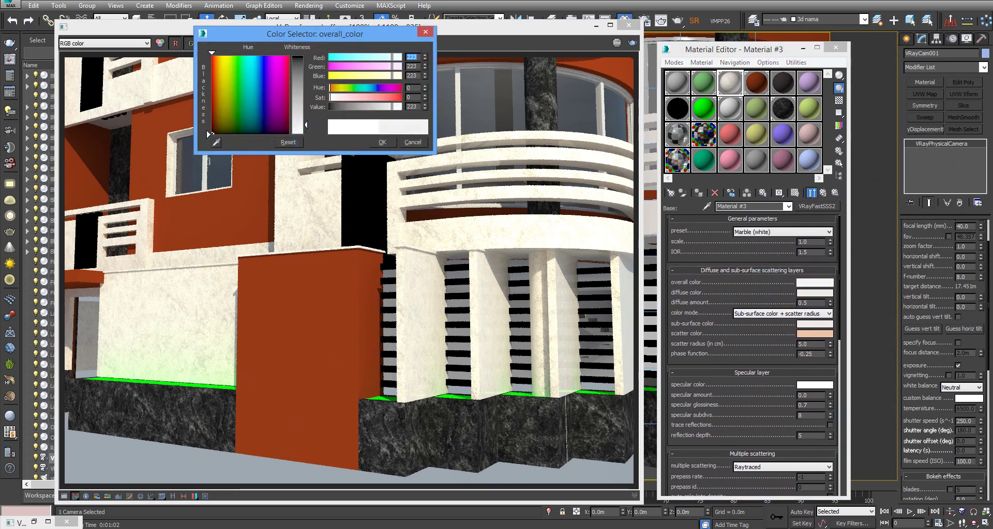
left_click(383, 143)
key("shift+q")
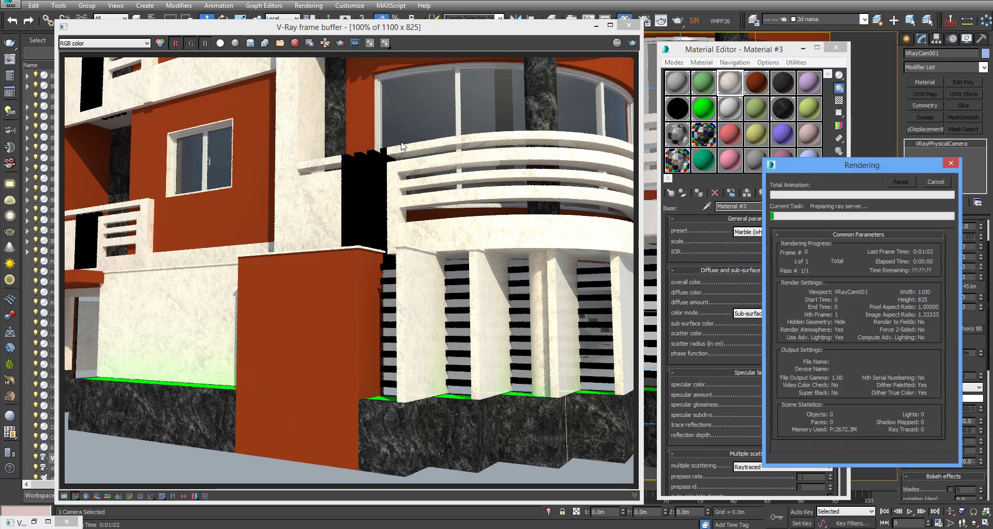
left_click(945, 182)
left_click(824, 194)
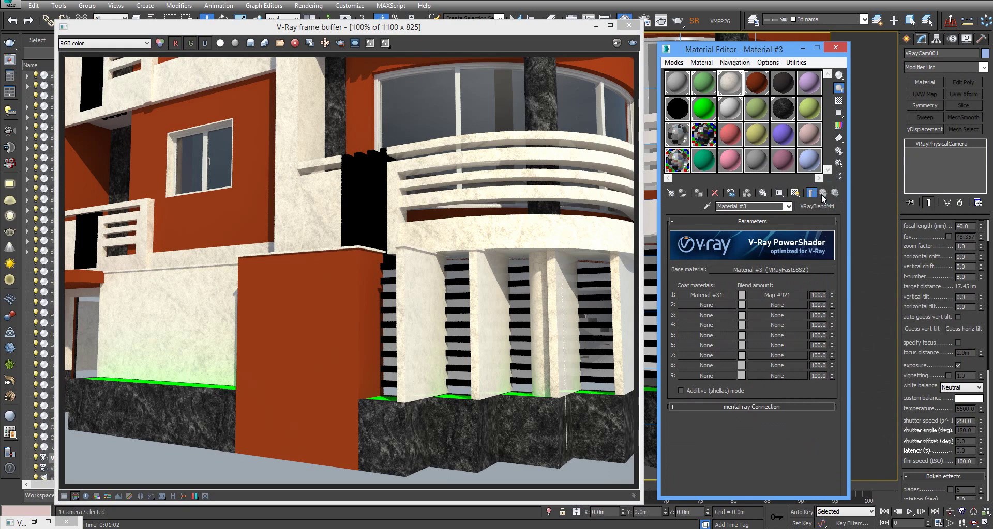
Enable GI ambient occlusion with 0.5m radius and 1.0 amount in Render Setup
left_click(10, 78)
left_click(373, 105)
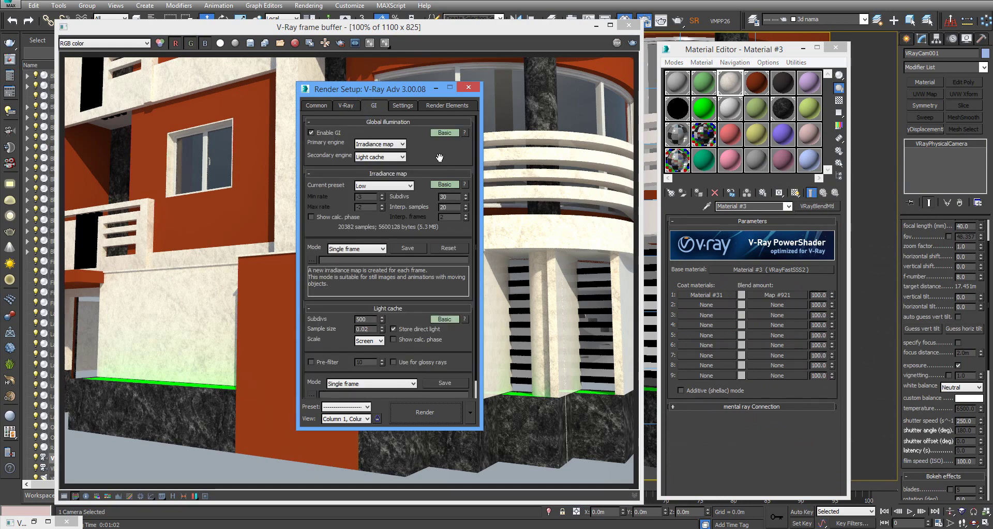
left_click(445, 133)
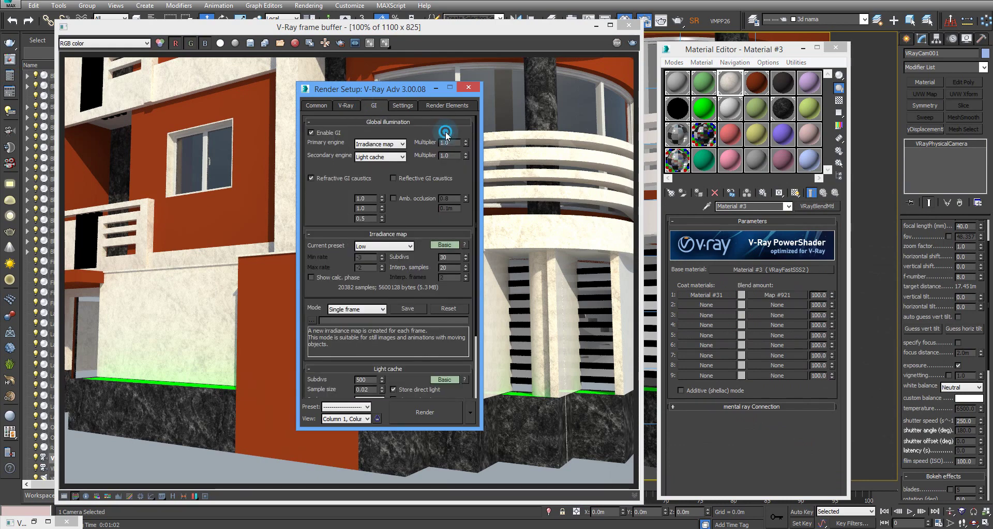
left_click(393, 198)
left_click(454, 208)
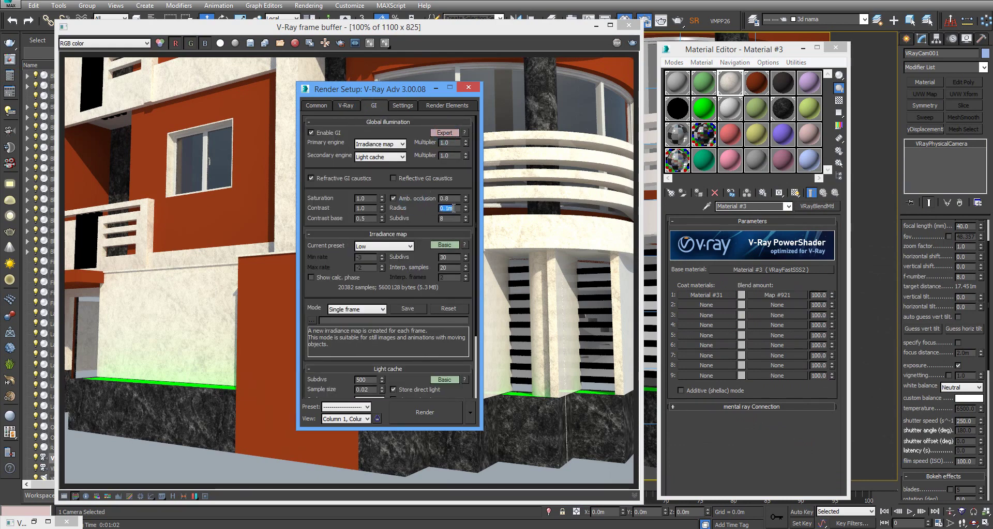
key("BackSpace")
key("Tab")
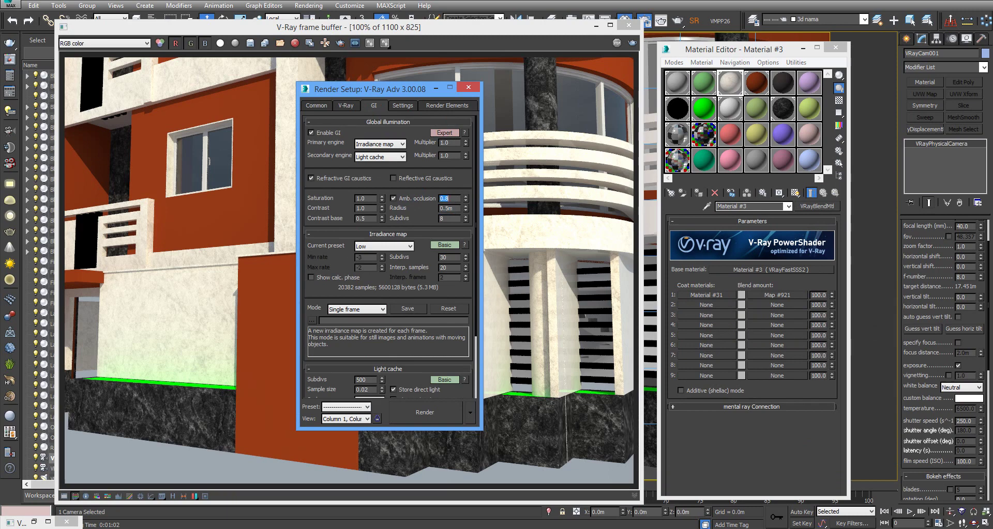
type("1")
key("Return")
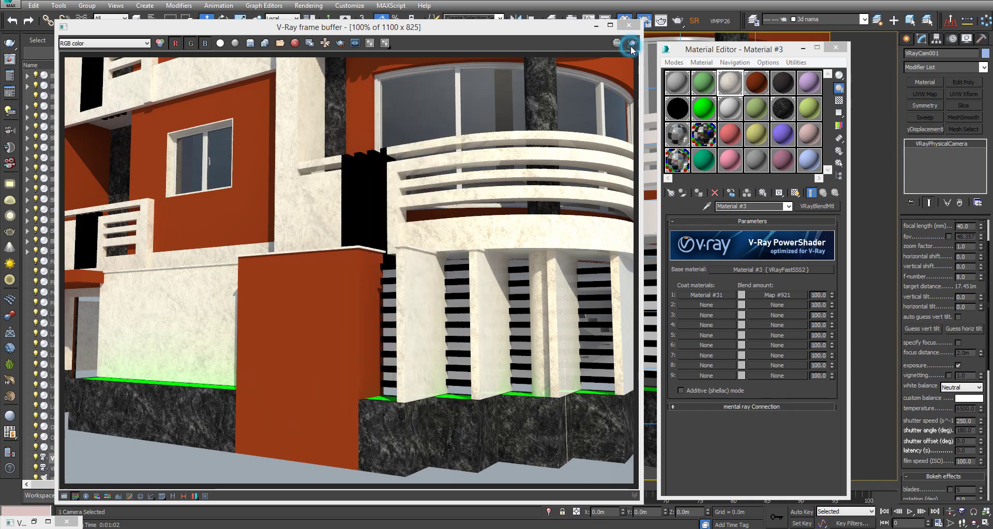
Test-render with ambient occlusion, then stop, turn it back off, and close Render Setup
left_click(632, 44)
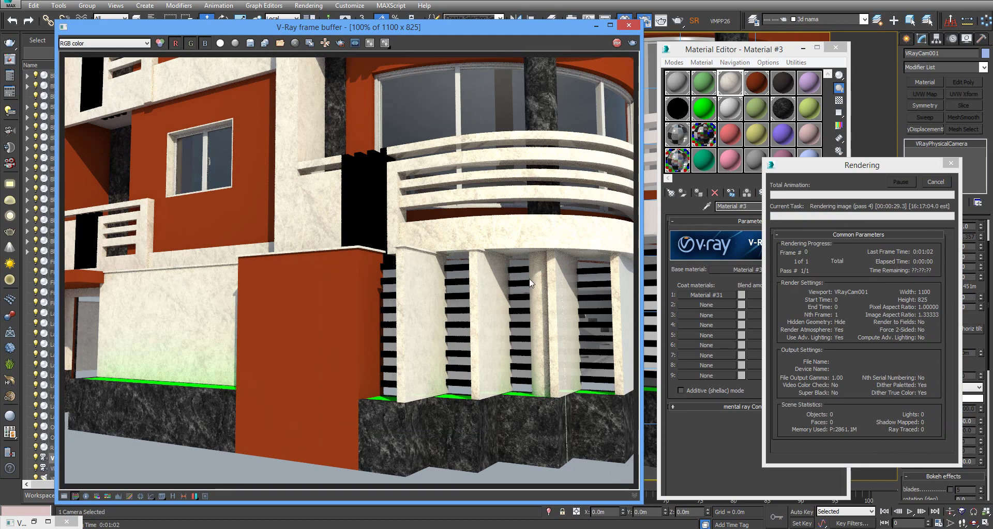
left_click(934, 182)
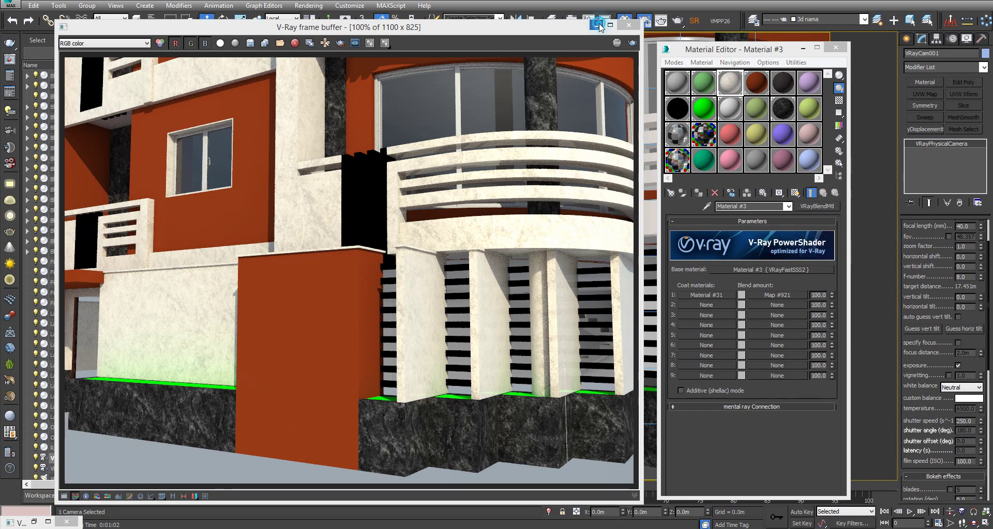
left_click(628, 25)
left_click(397, 199)
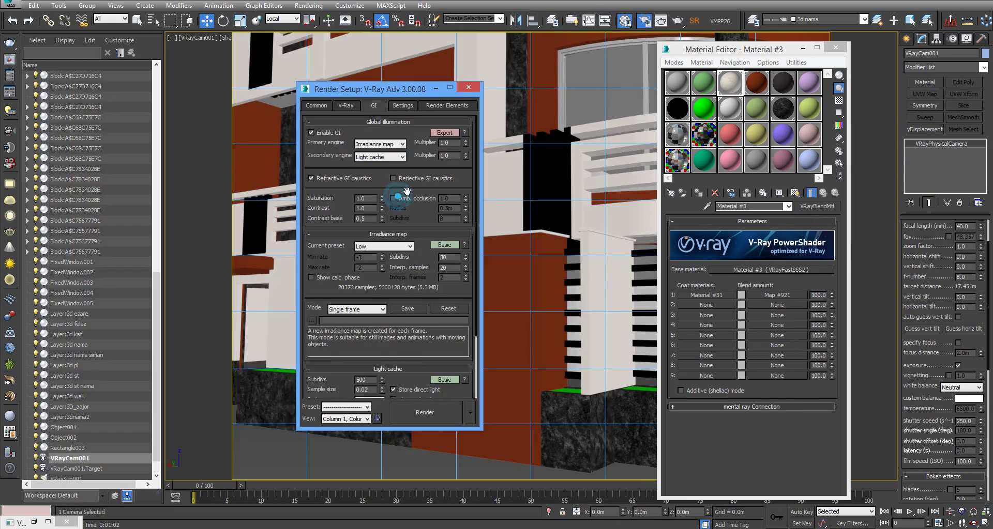
left_click(469, 89)
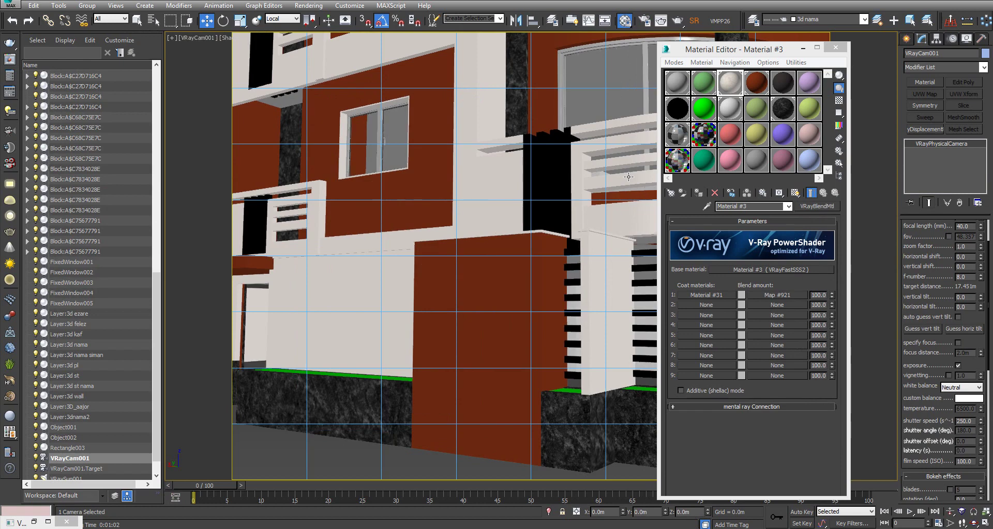
Set the V-Ray GI saturation to 0.7 and close Render Setup
left_click(644, 20)
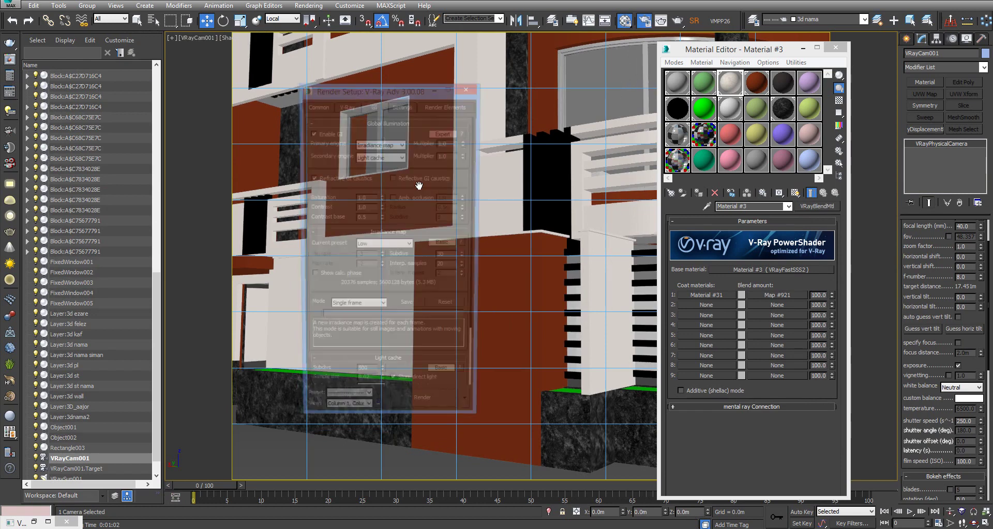
double_click(369, 198)
type(".7")
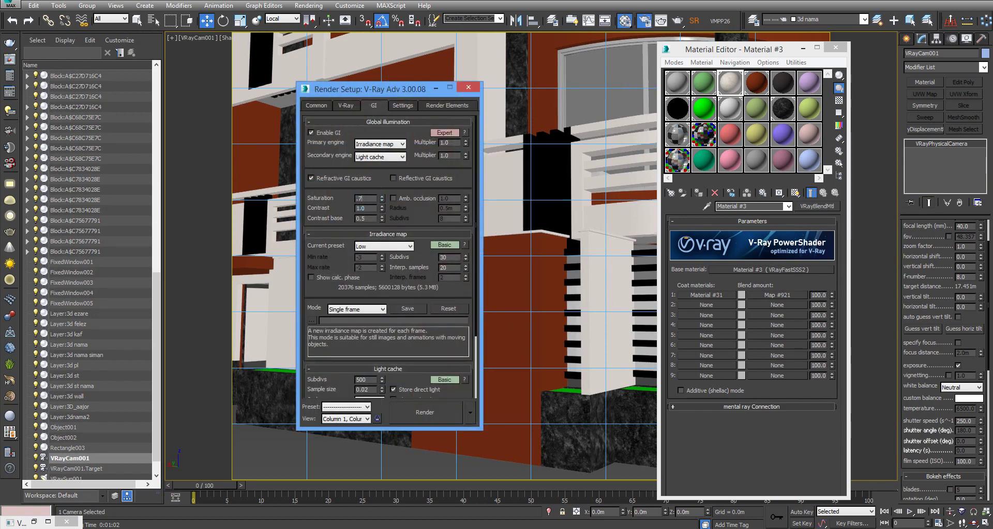
key("Return")
left_click(468, 87)
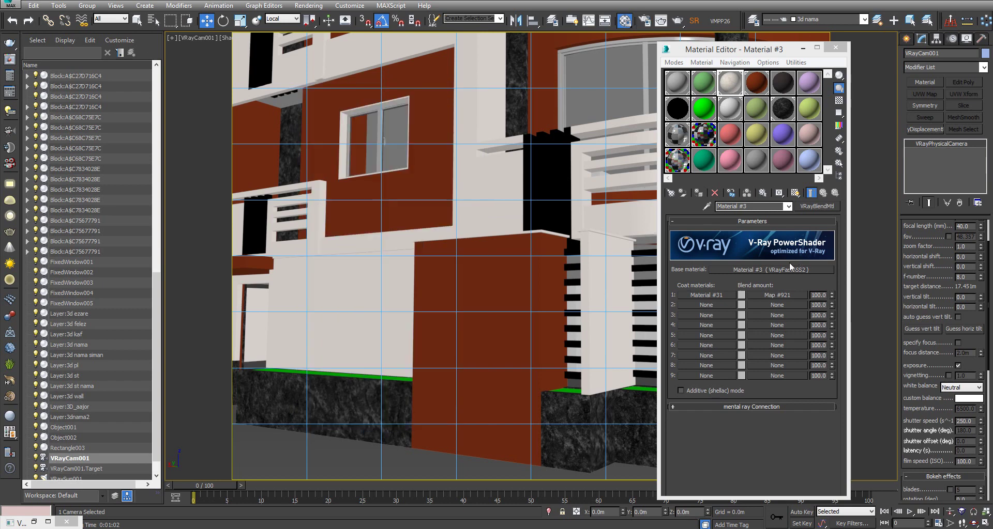
Assign a VRayDirt map to the blend material's second blend amount
left_click(766, 304)
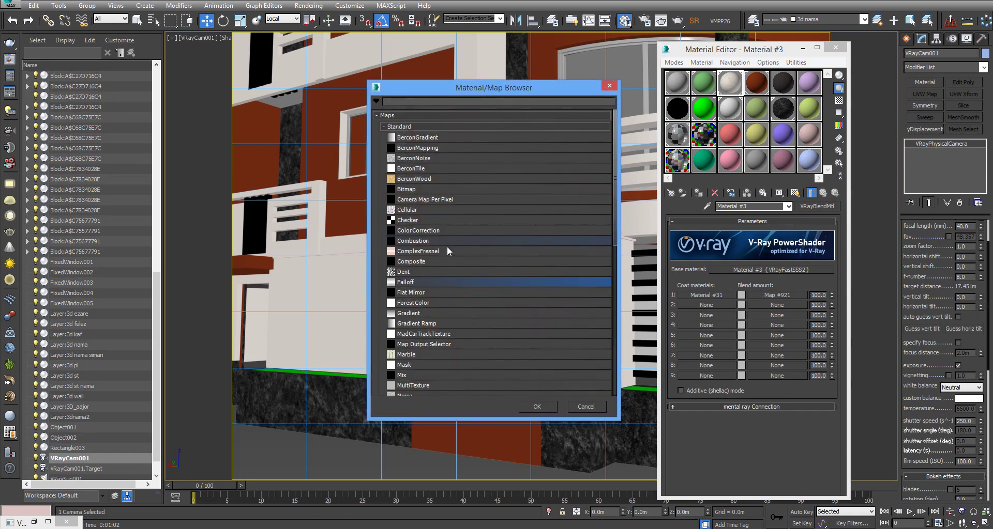
scroll(425, 245, "down", 2)
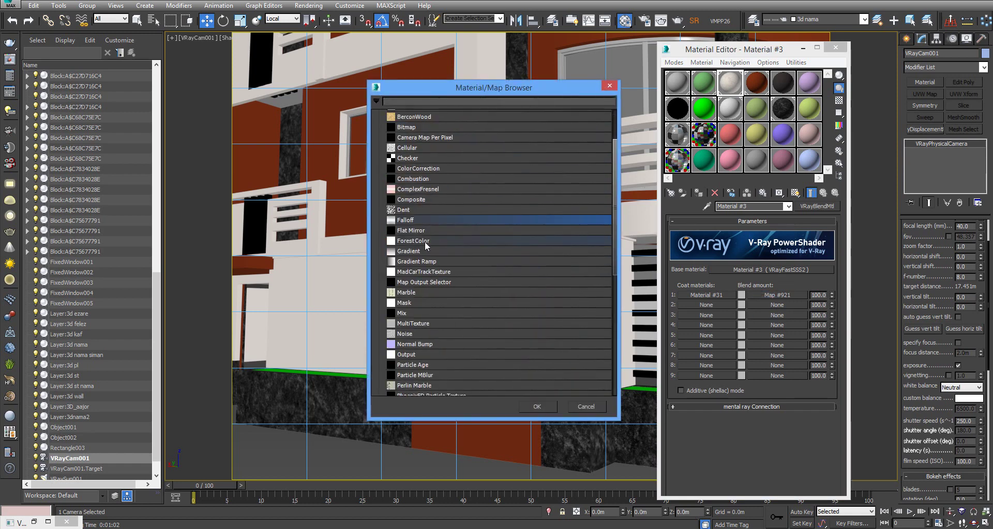
scroll(425, 243, "down", 4)
scroll(428, 308, "down", 4)
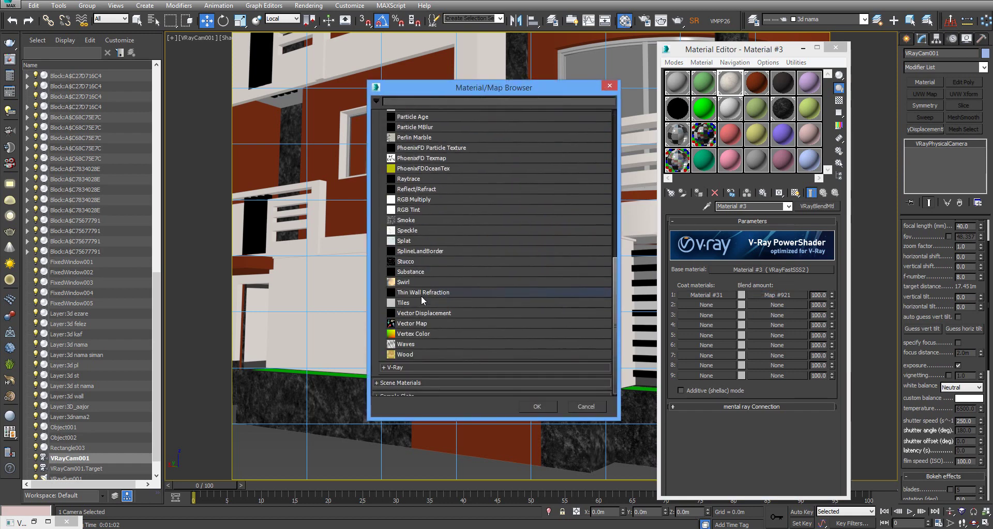
scroll(418, 368, "down", 1)
left_click(418, 363)
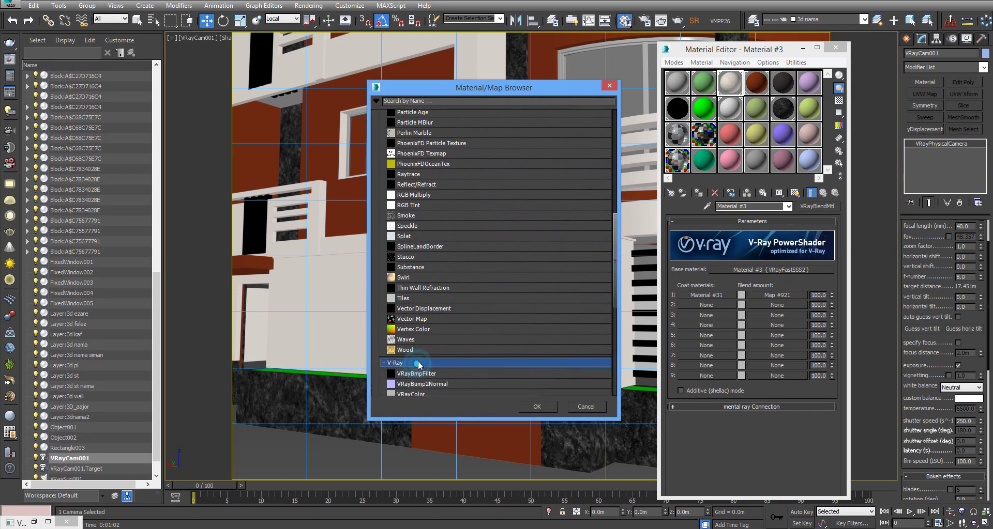
scroll(419, 367, "down", 1)
scroll(433, 382, "down", 1)
double_click(425, 352)
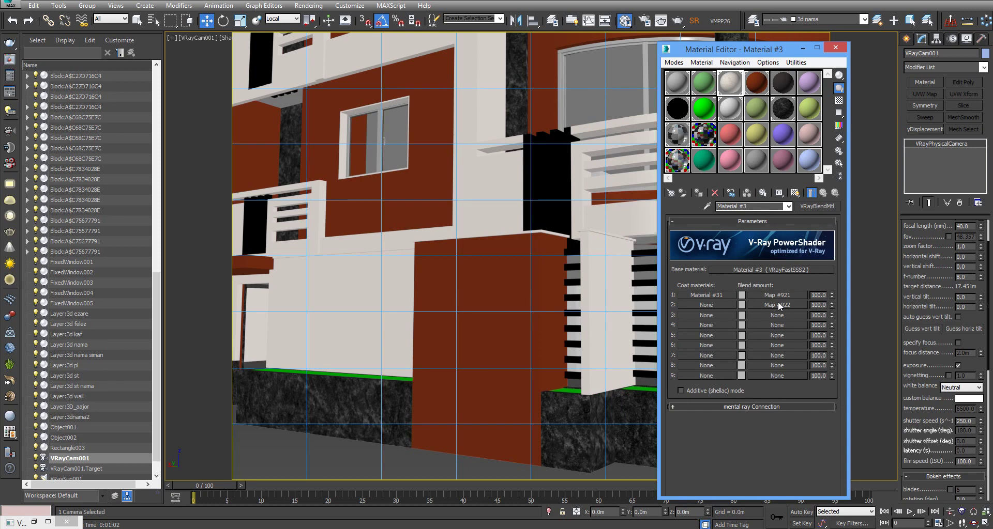
Make Coat 2 a VRayMtl with a black diffuse colour
left_click(711, 304)
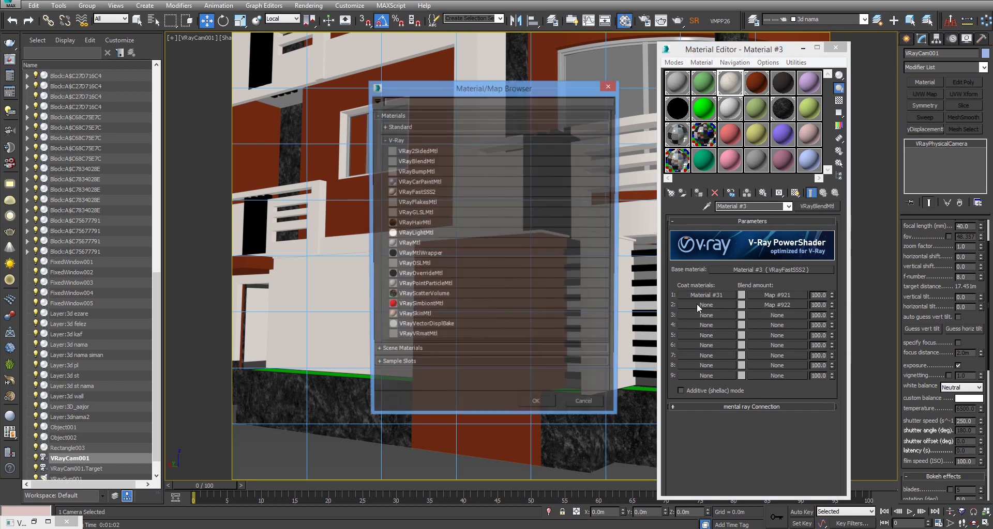
left_click(409, 244)
double_click(410, 244)
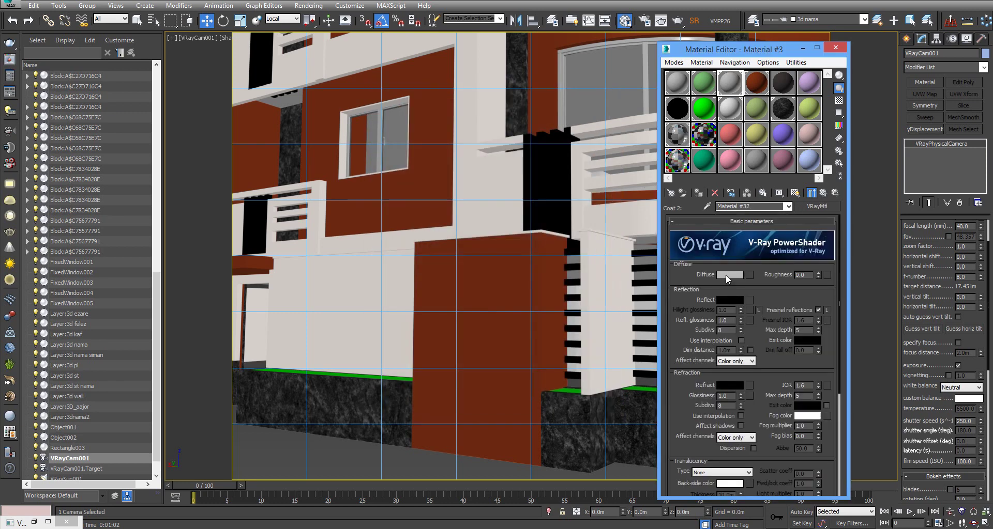
left_click(729, 275)
left_click_drag(298, 90, 299, 133)
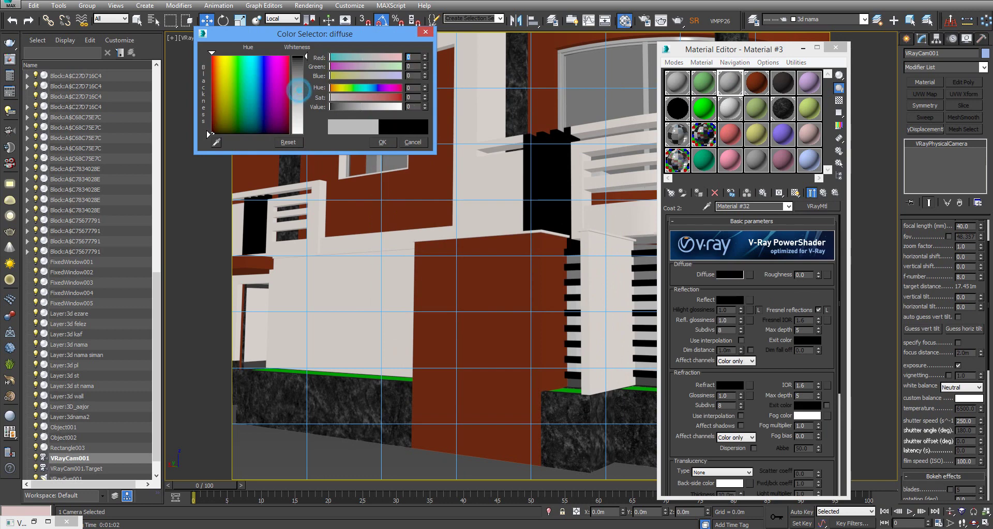
left_click(379, 143)
Set the VRayDirt radius to 0.5m and start a test render
left_click(822, 193)
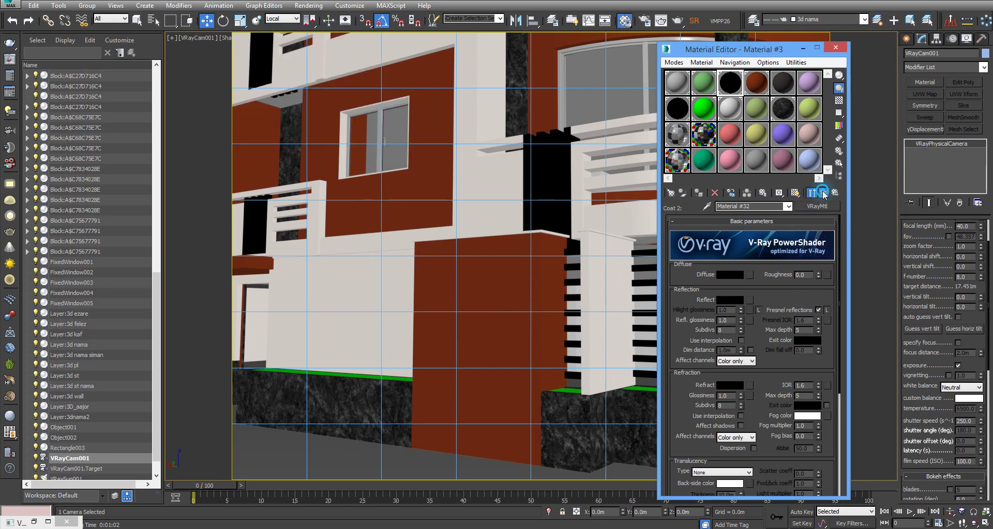
double_click(813, 233)
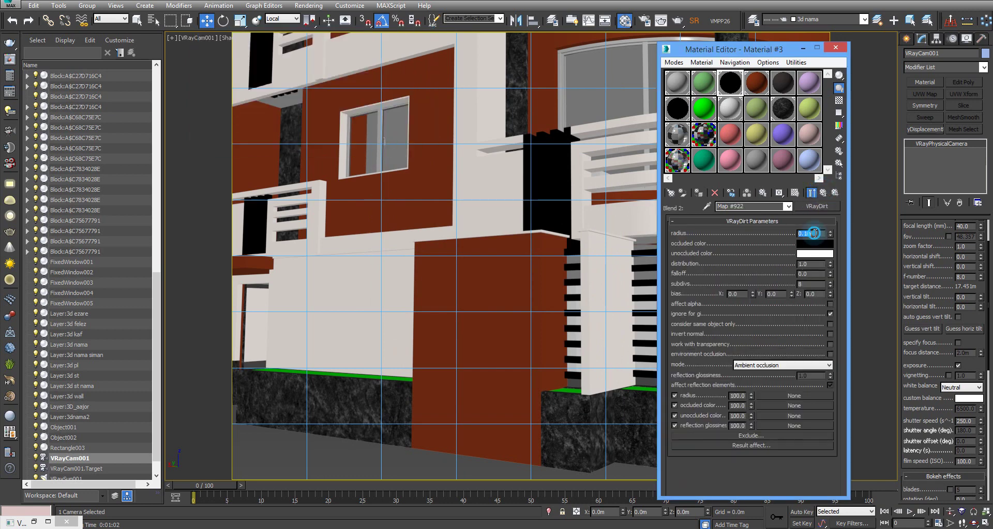
type("0.5")
key("Return")
key("shift+q")
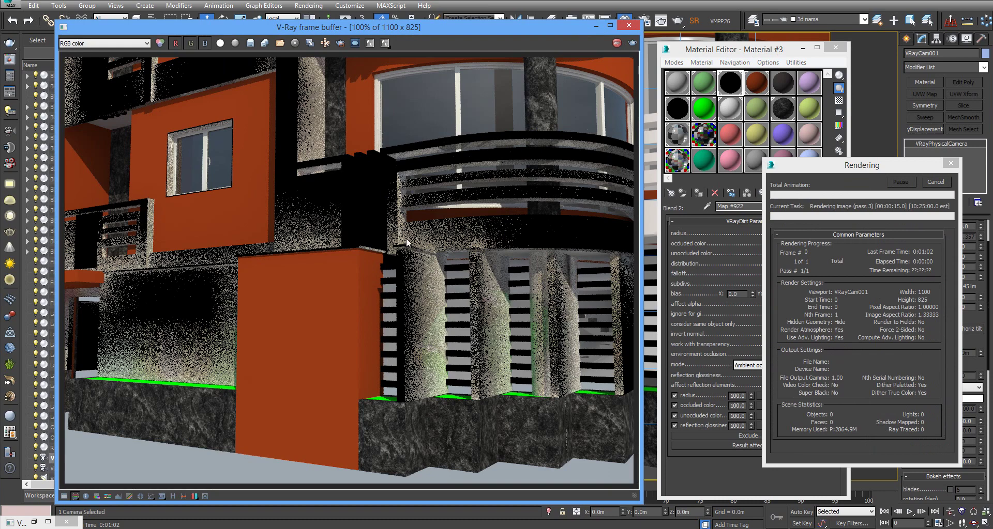
Cancel the render, swap the VRayDirt occluded and unoccluded colours, and stop the re-render
left_click(777, 322)
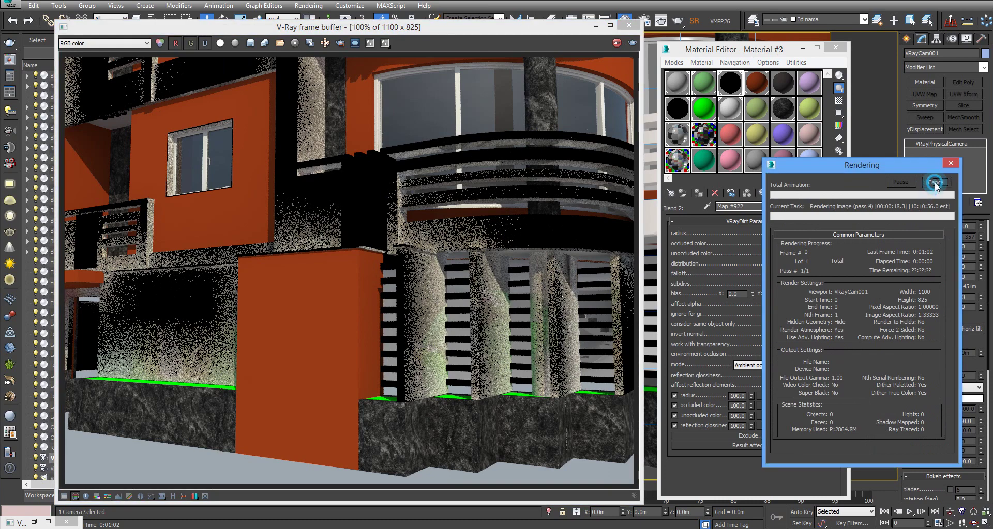
left_click(934, 182)
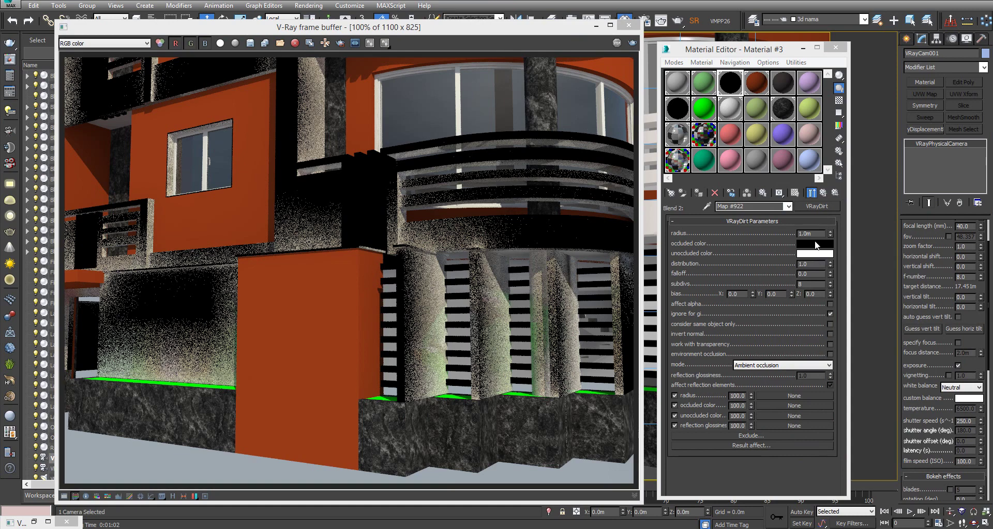
left_click_drag(818, 248, 816, 255)
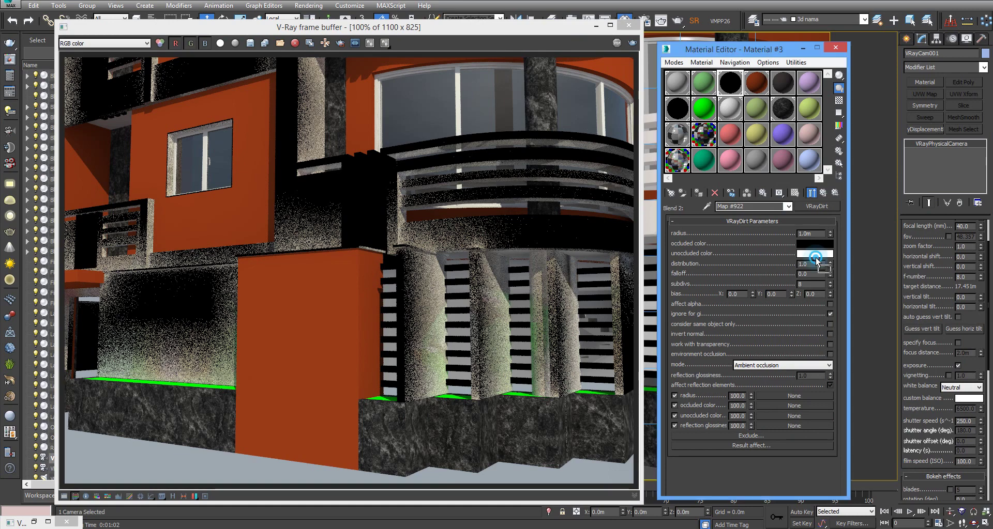
left_click(697, 275)
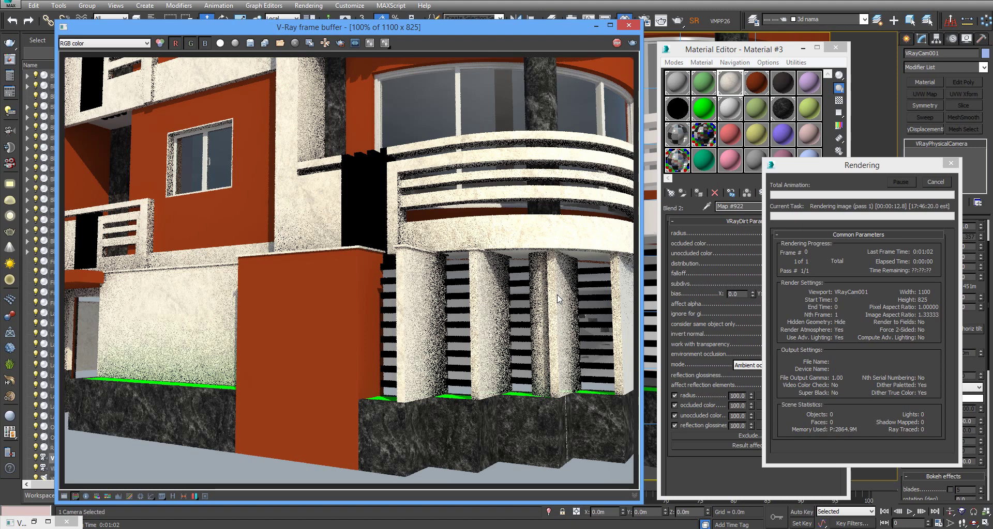
left_click(939, 183)
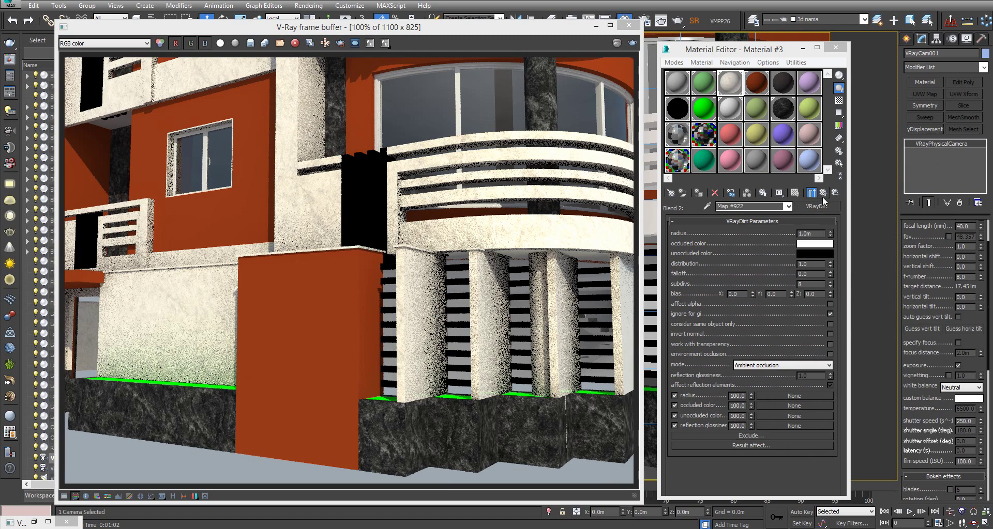
Replace the blend material with a VRayMtl and load a Bitmap texture as its diffuse map
left_click(822, 195)
left_click(817, 206)
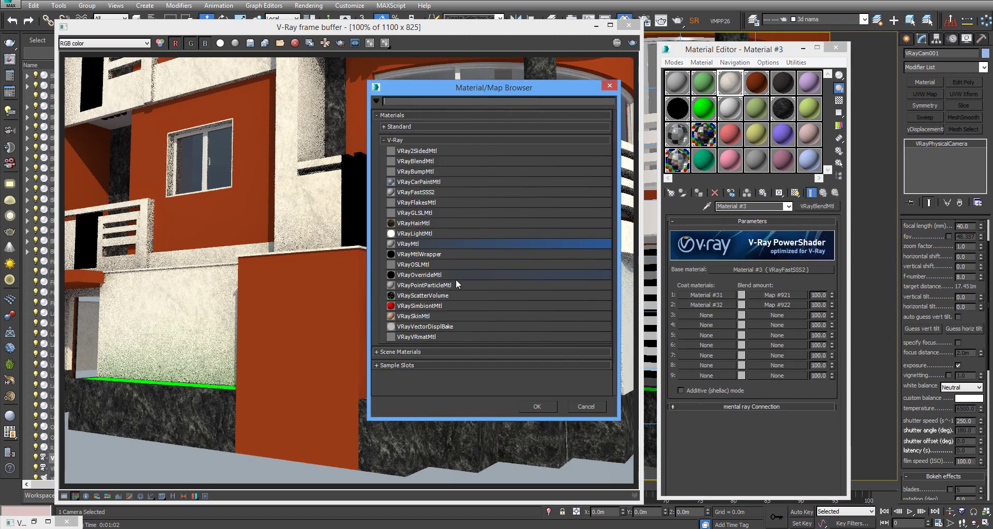
double_click(406, 244)
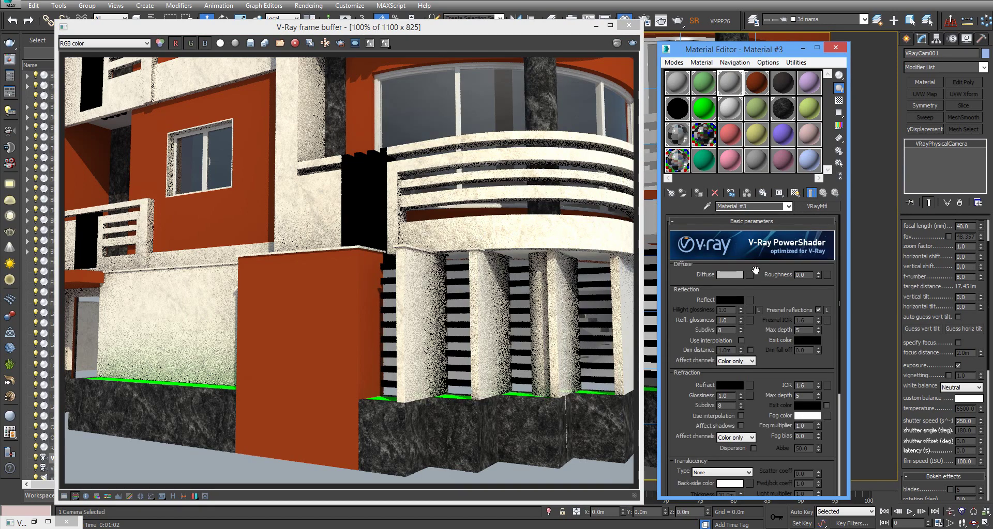
left_click(749, 274)
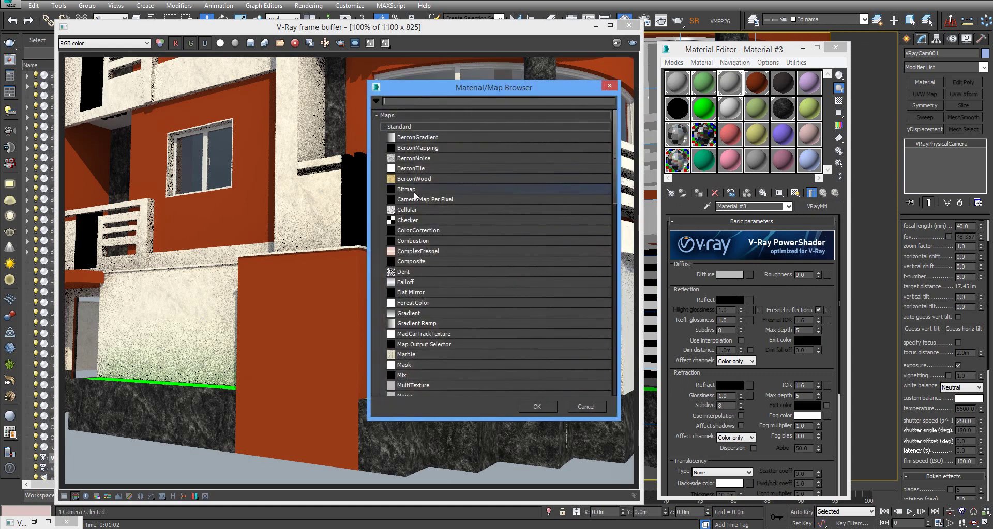
double_click(414, 190)
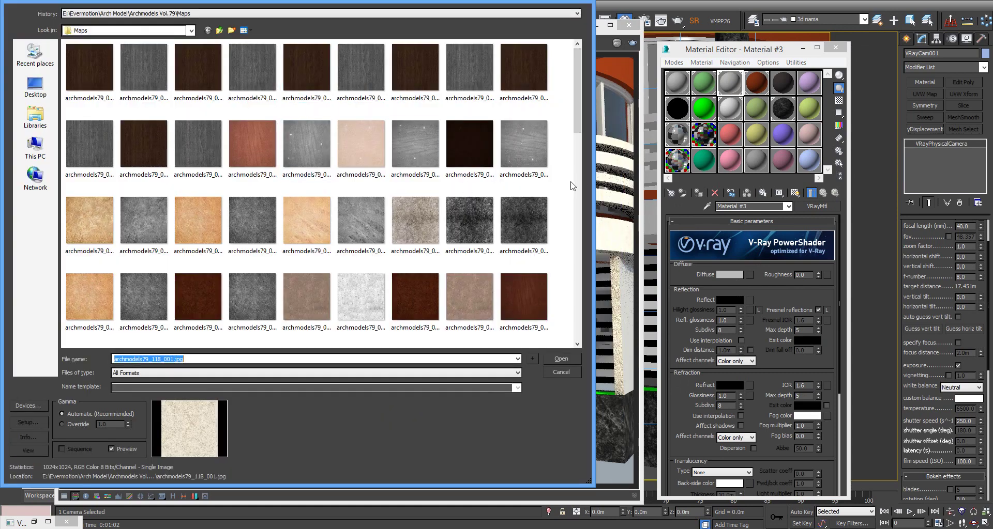
key("Return")
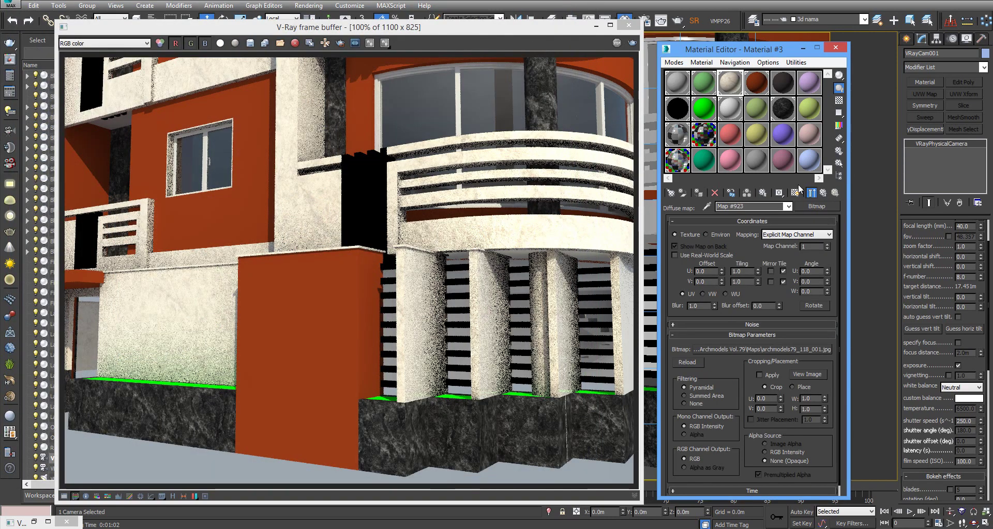
Add a Falloff map to the reflection and lighten its front colour to grey
left_click(822, 192)
left_click(750, 300)
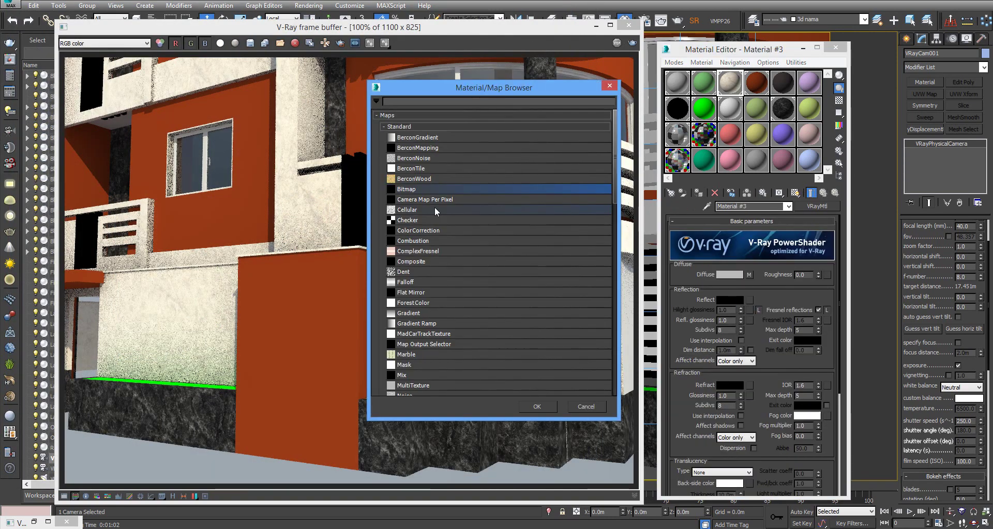
left_click(410, 282)
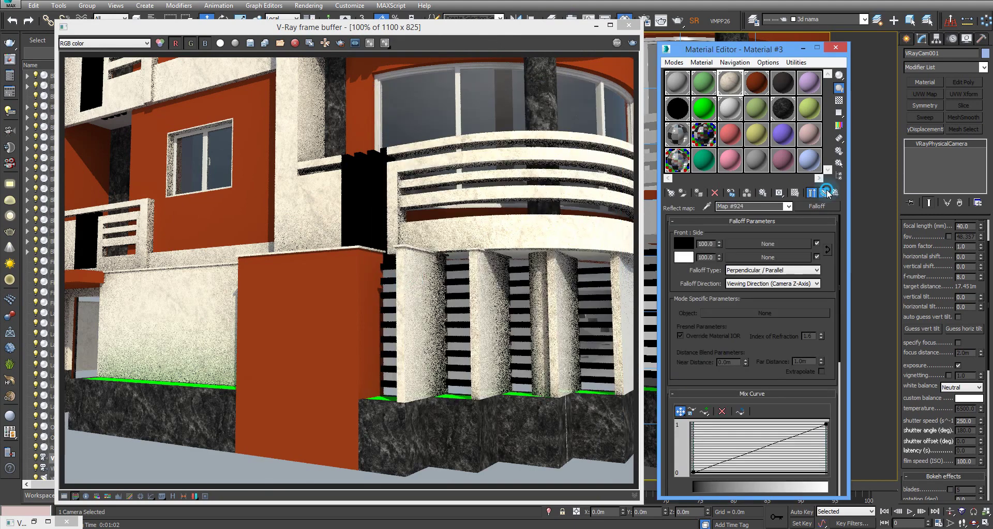
left_click(825, 193)
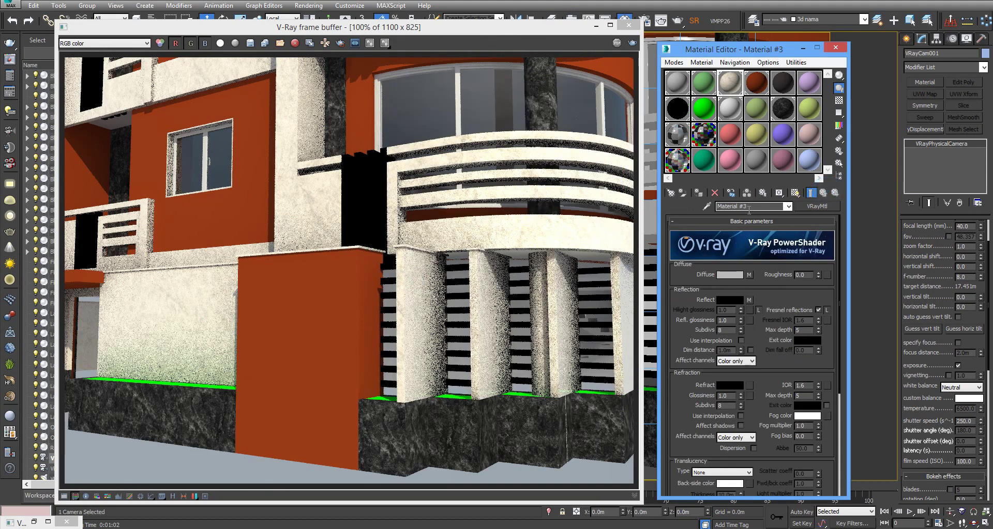
left_click_drag(758, 295, 750, 262)
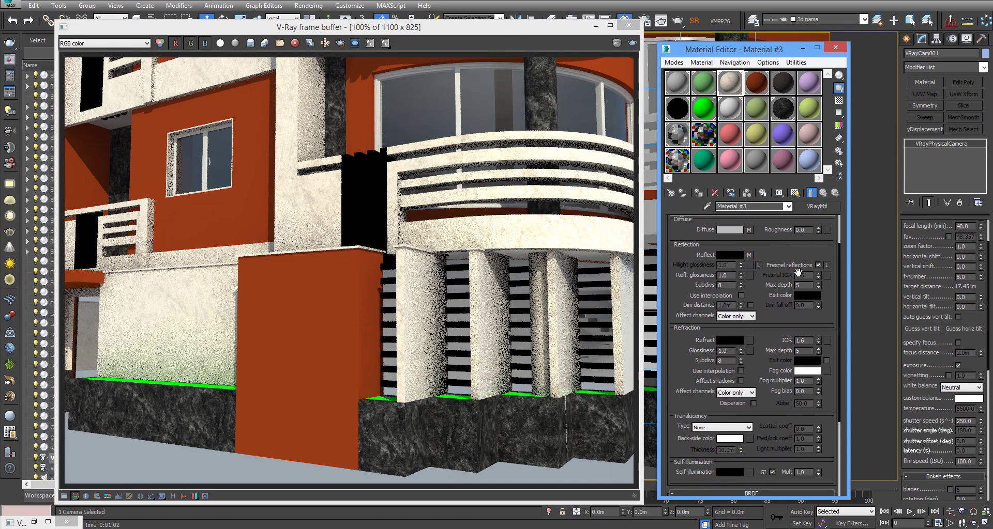
left_click(748, 255)
left_click(683, 243)
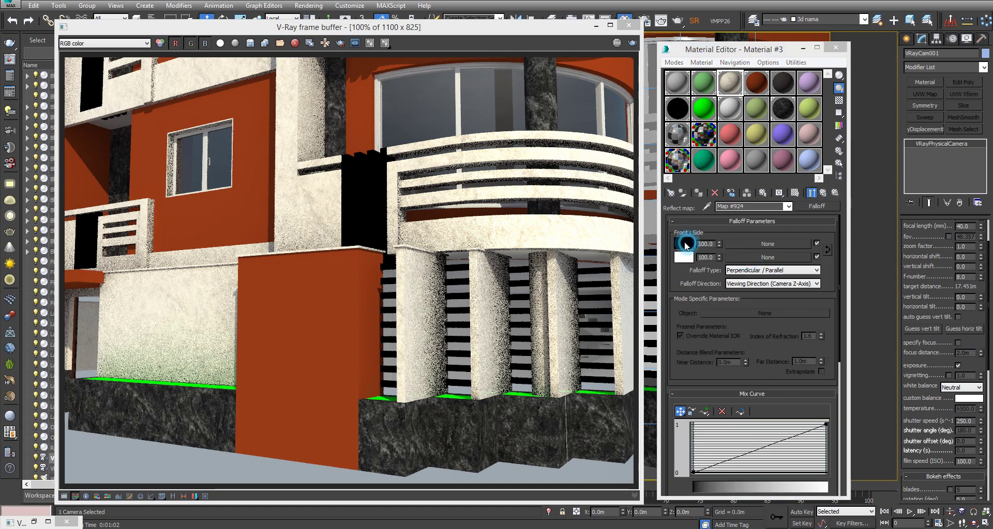
left_click_drag(301, 58, 301, 91)
left_click(382, 142)
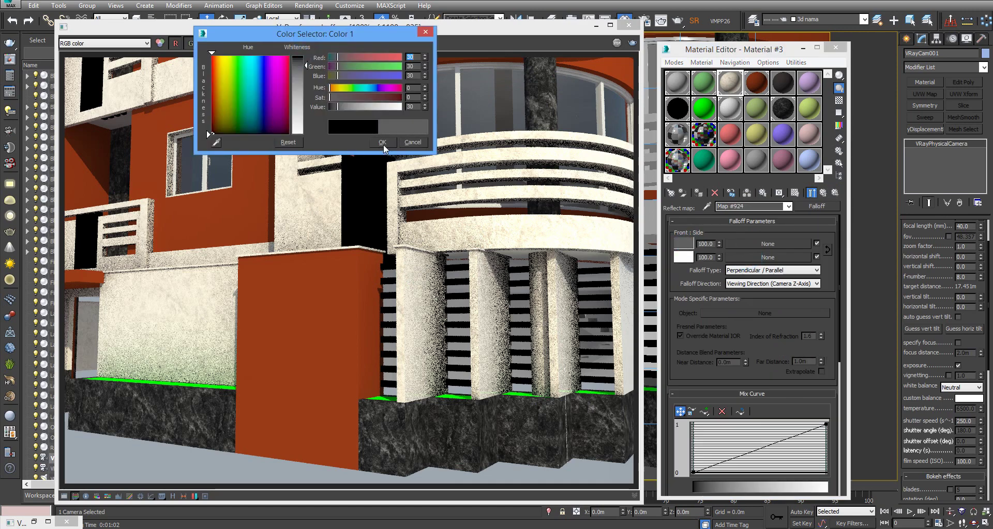
Set Material #3's refraction IOR to 2.3 and reflection glossiness to 0.97
left_click(822, 192)
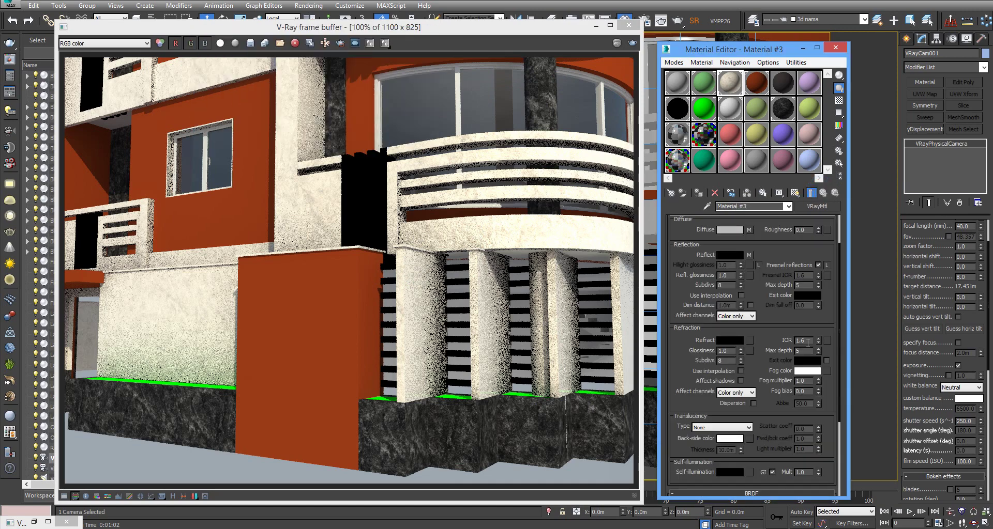
double_click(807, 343)
type("2.3")
key("Return")
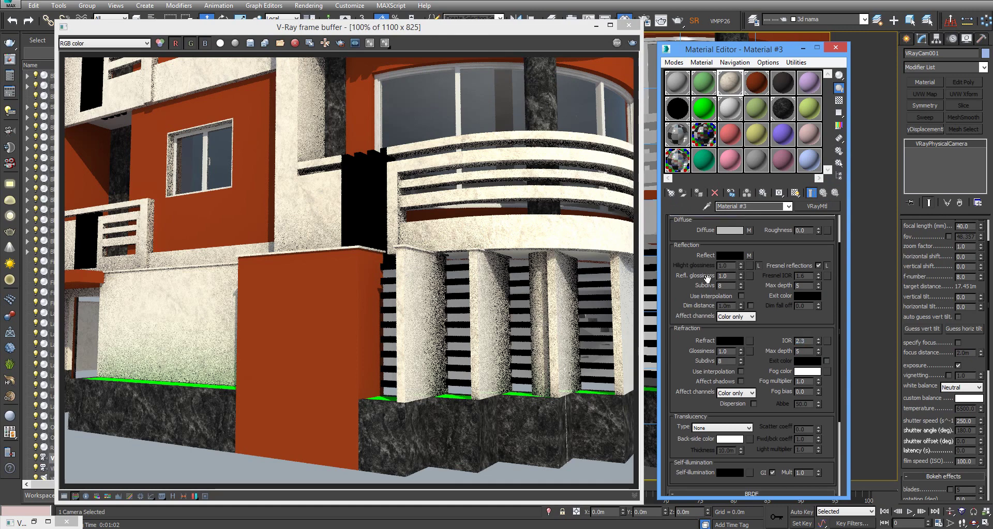
double_click(723, 275)
type("0.97")
key("Return")
Render the facade with the updated Material #3
scroll(786, 248, "down", 2)
scroll(786, 292, "down", 3)
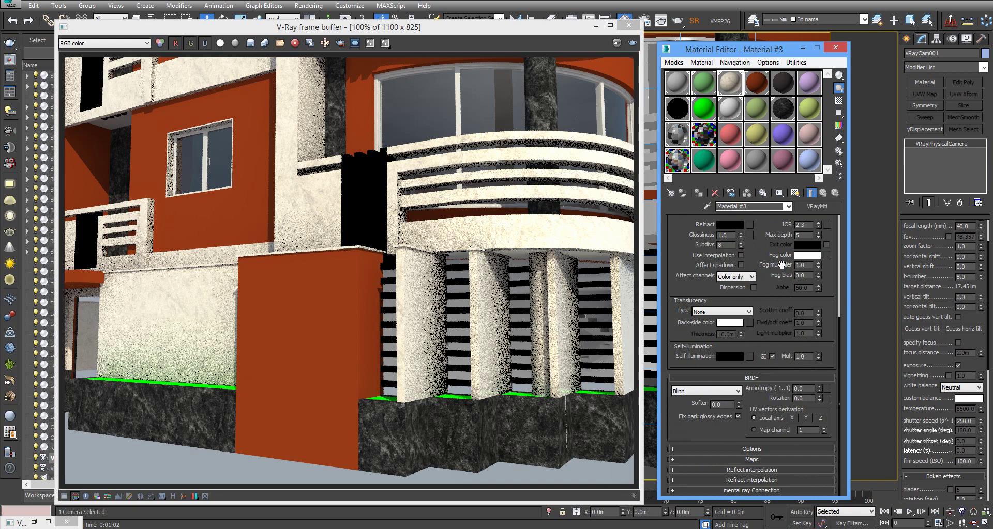
scroll(780, 265, "up", 5)
key("shift+q")
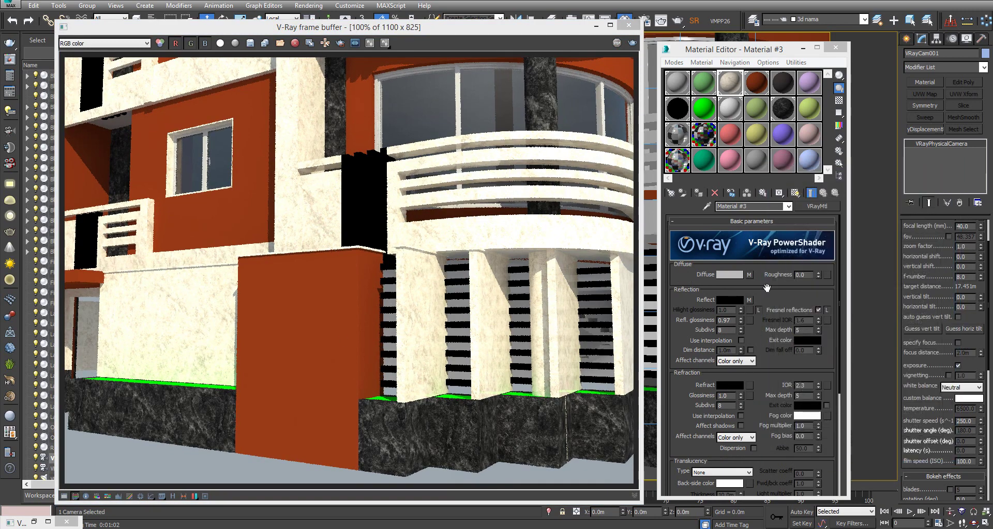
Wrap the diffuse bitmap in a Color Correction map, keeping the old map as sub-map
left_click(749, 275)
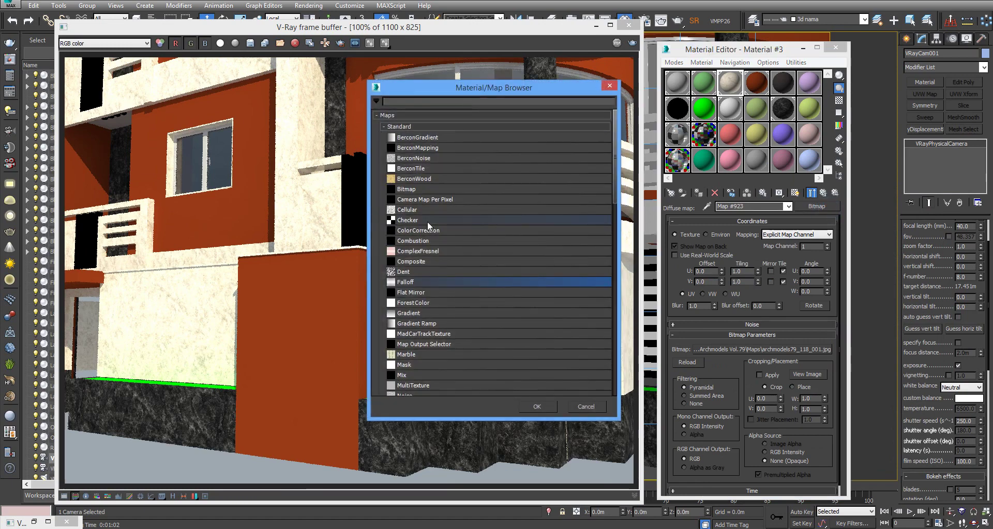
double_click(429, 229)
left_click(734, 298)
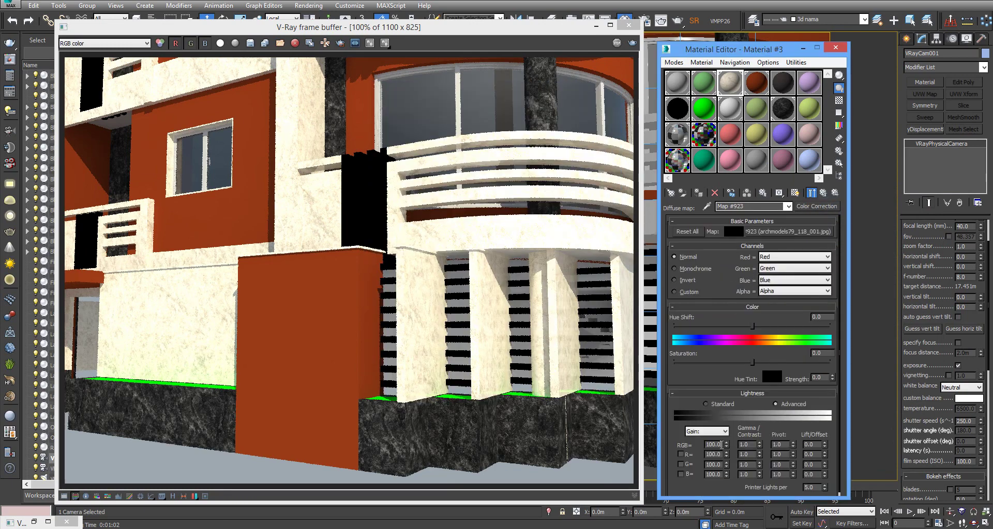
Lower the Color Correction RGB gain to 90 and test-render the facade
double_click(713, 445)
type("90")
key("Return")
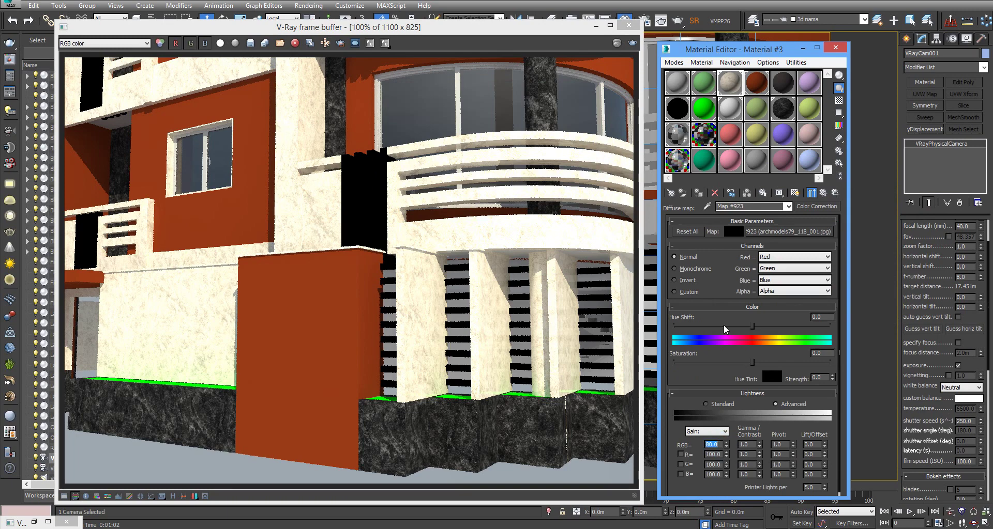
key("shift+q")
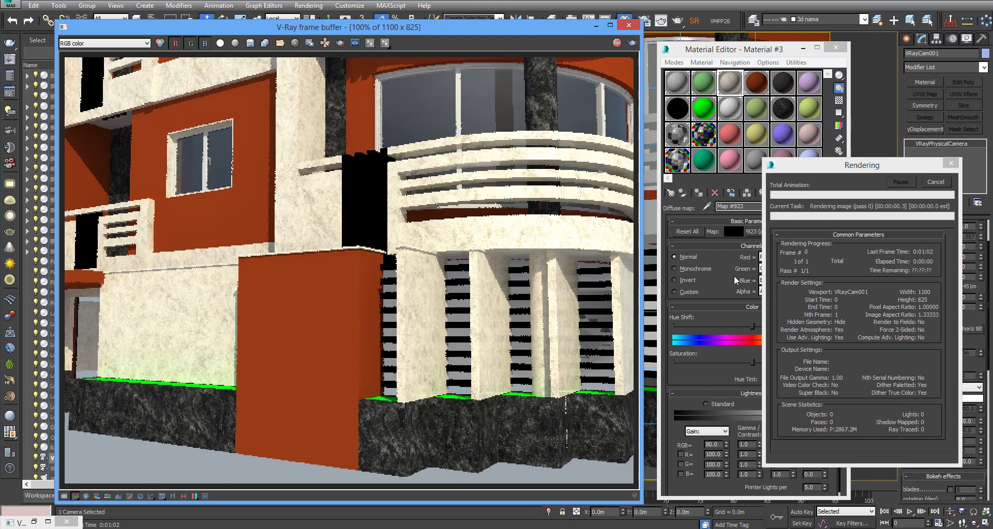
left_click(937, 181)
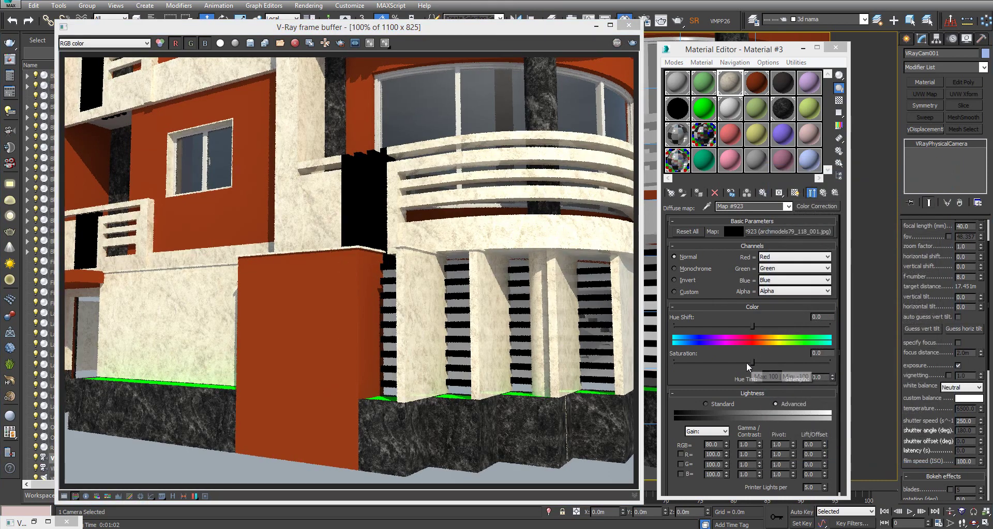
Desaturate the texture to about -34, set gamma/contrast to 2.0, and re-render
left_click_drag(752, 362, 728, 362)
left_click(743, 445)
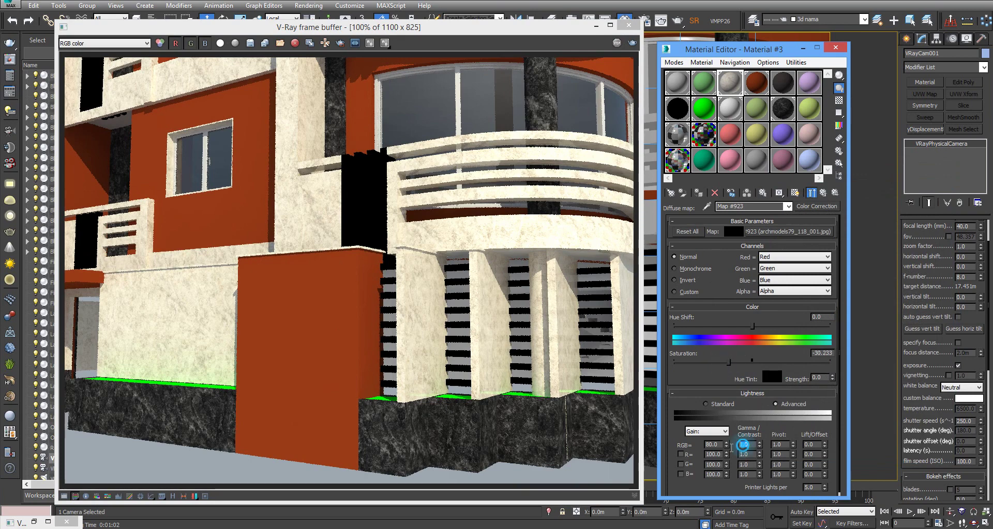
type("2")
key("Return")
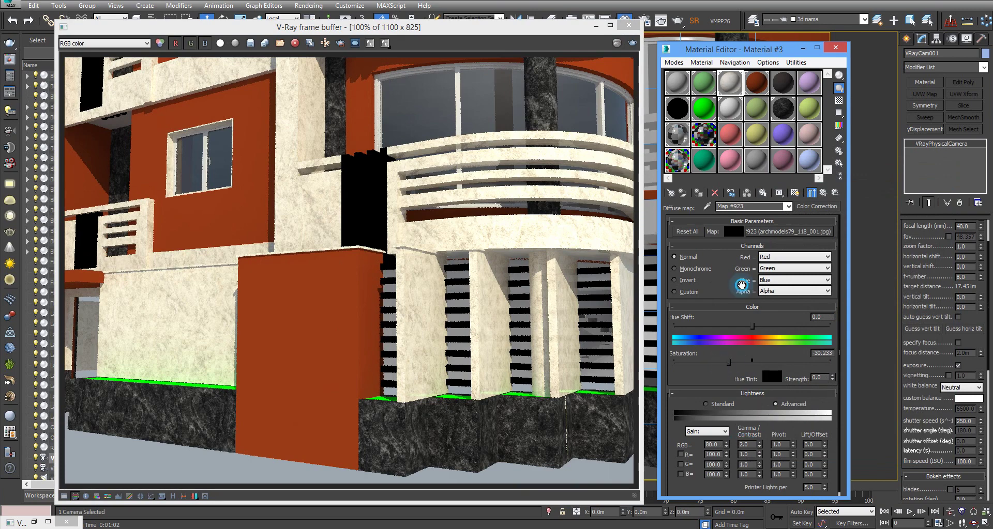
key("shift+q")
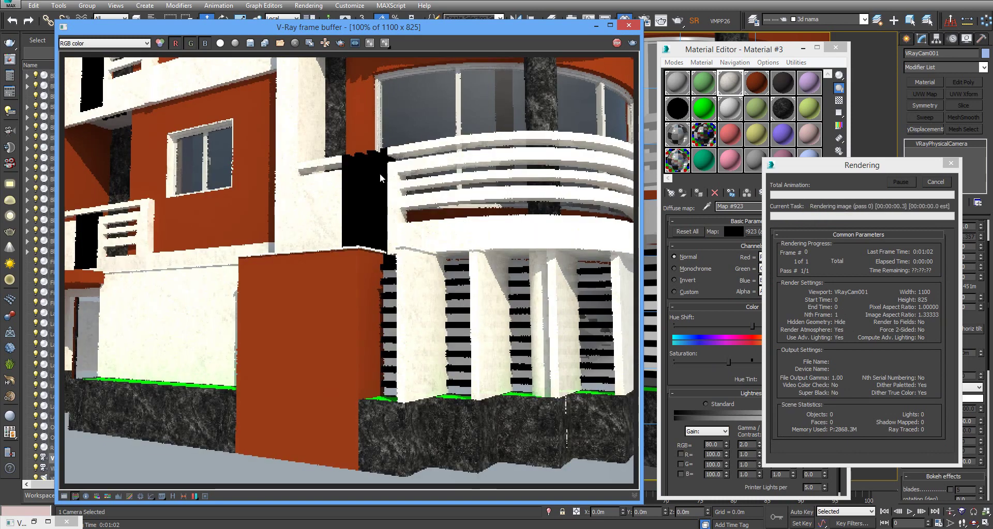
left_click(932, 182)
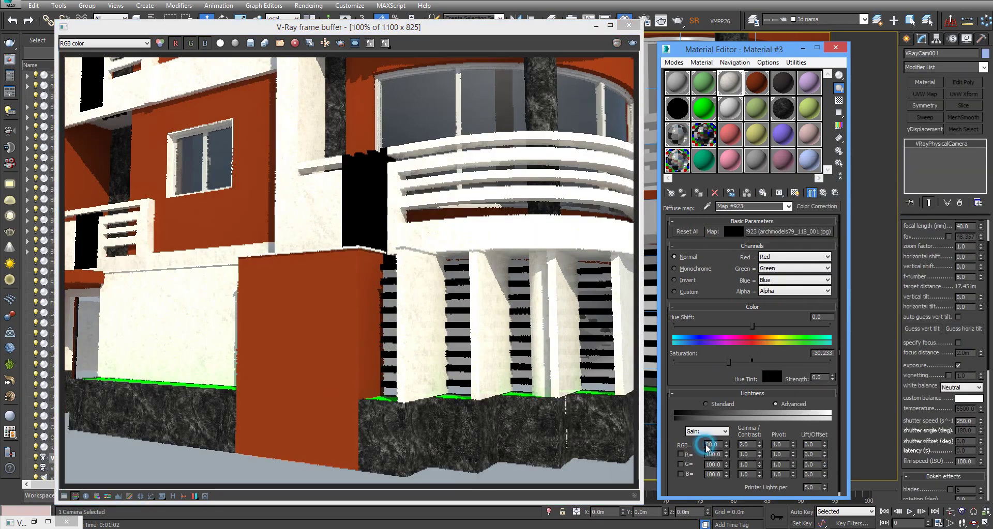
Set gamma/contrast to 1.5 and RGB gain to 70, then render again
left_click(756, 444)
left_click_drag(756, 444, 756, 455)
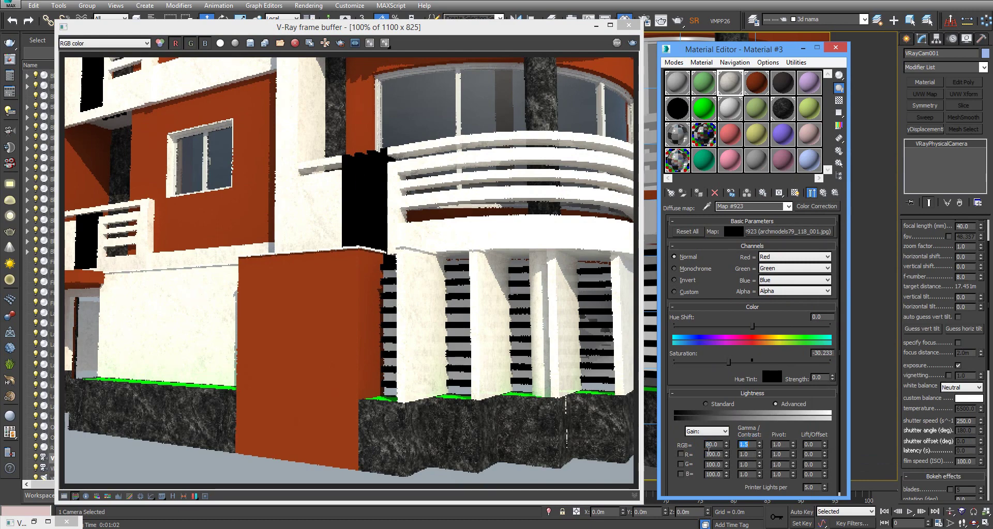
left_click(712, 445)
type("70")
key("Return")
left_click(735, 282)
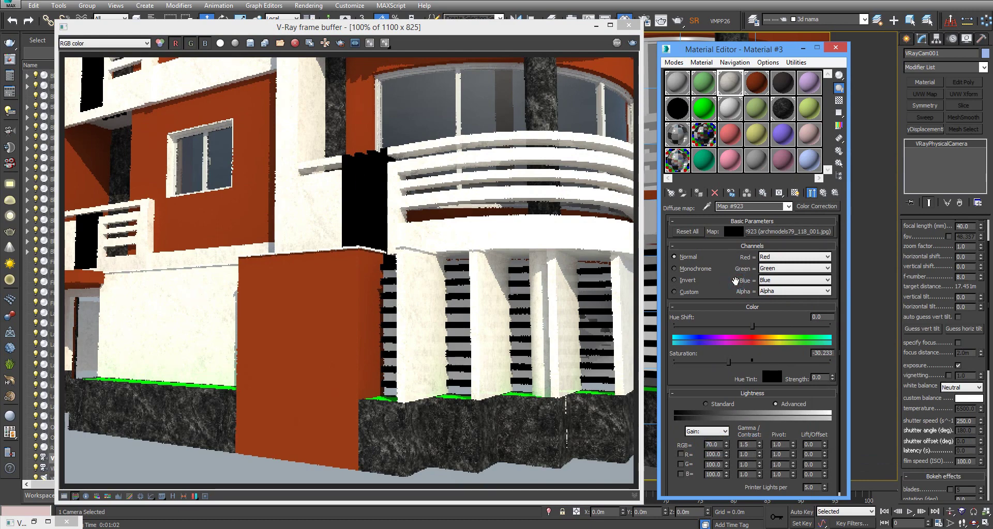
key("shift+q")
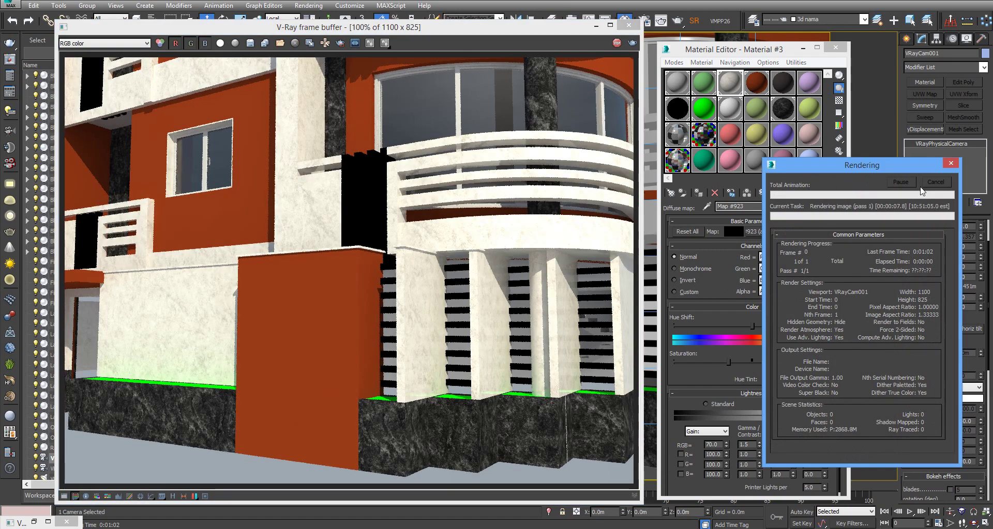
Switch V-Ray colour mapping to Reinhard with a burn value of 0.7 and render the facade
left_click(11, 79)
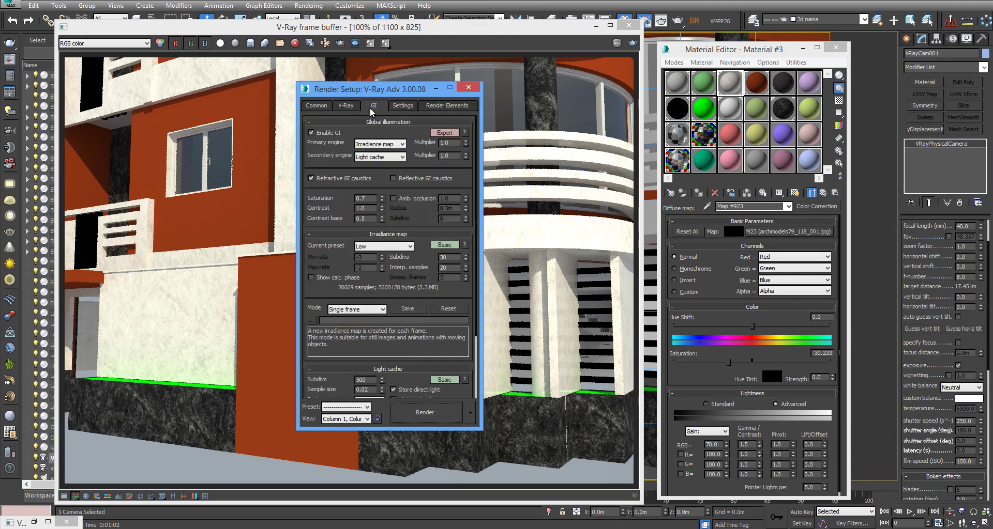
left_click(346, 106)
scroll(423, 149, "down", 3)
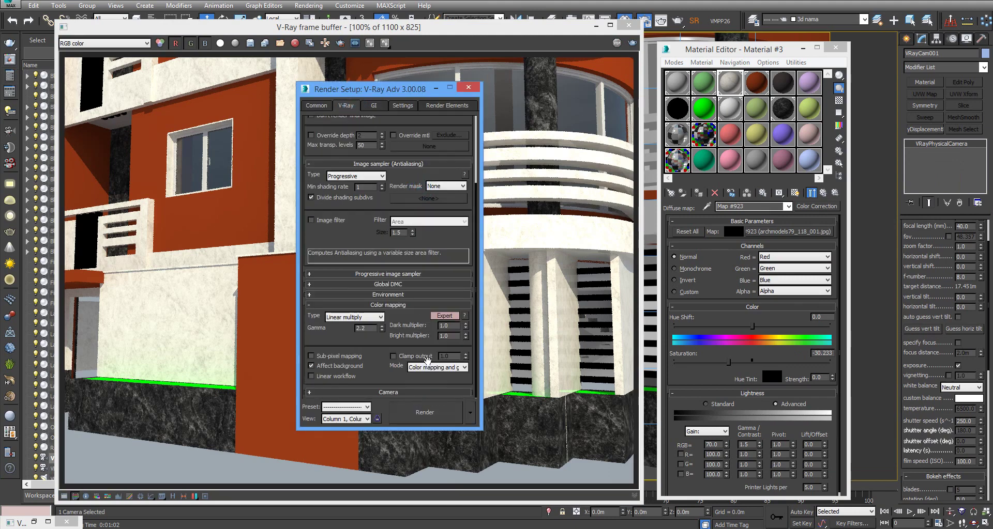
left_click(380, 317)
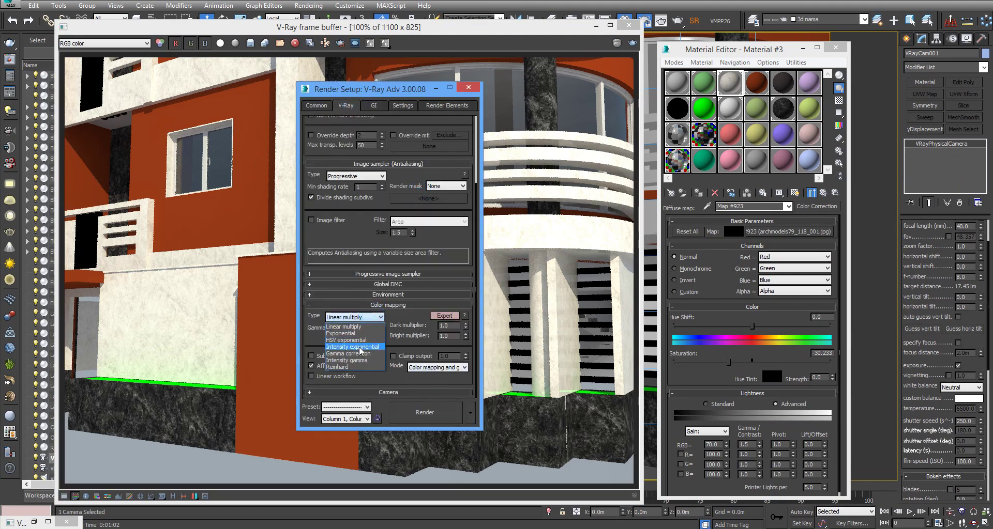
left_click(362, 363)
double_click(449, 336)
type("0.7")
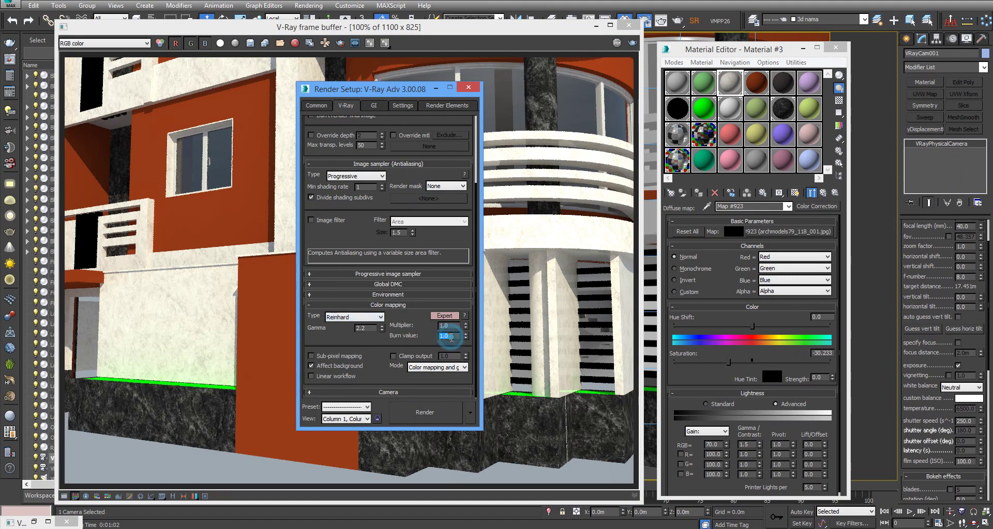
left_click(423, 329)
key("shift+q")
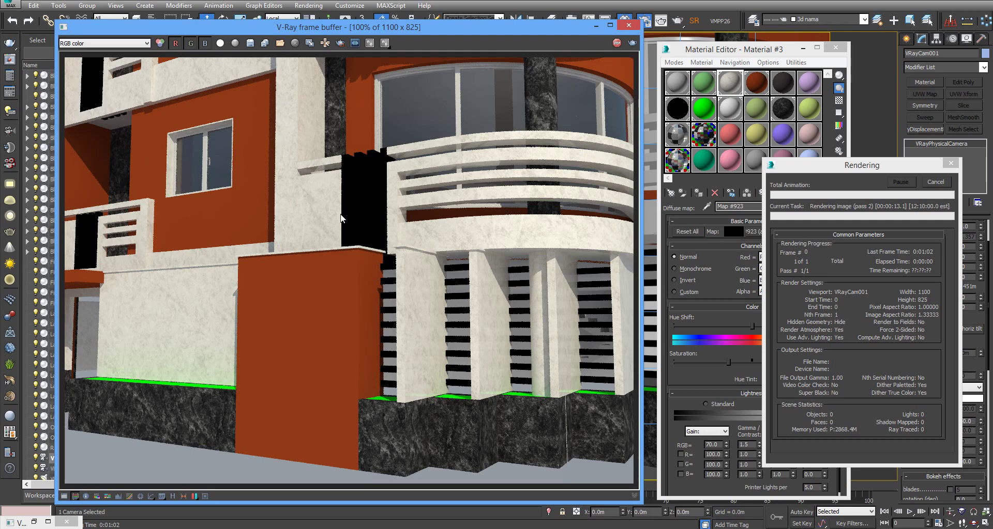
Stop the render, restore RGB gain to 100.0, re-render, and return to Material #3's top level
left_click(930, 182)
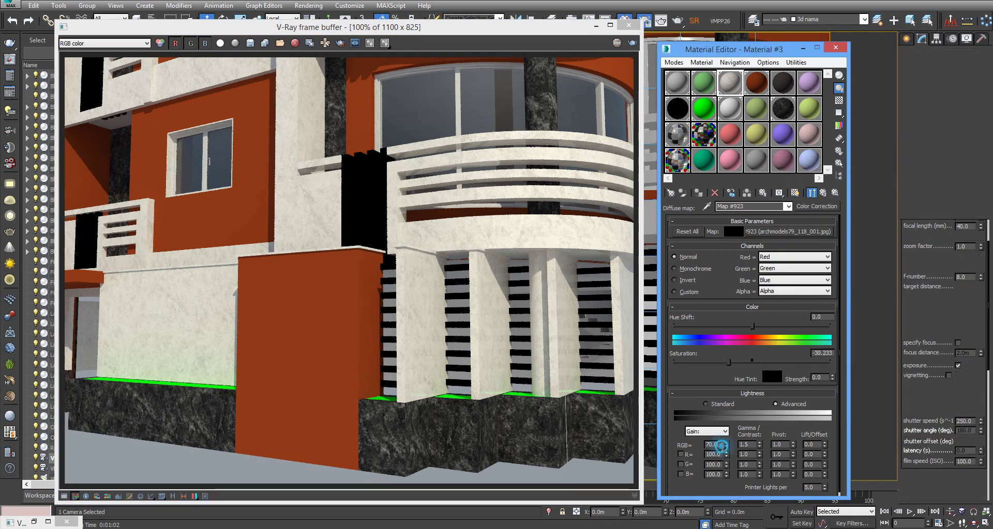
left_click(712, 446)
type("100")
key("Return")
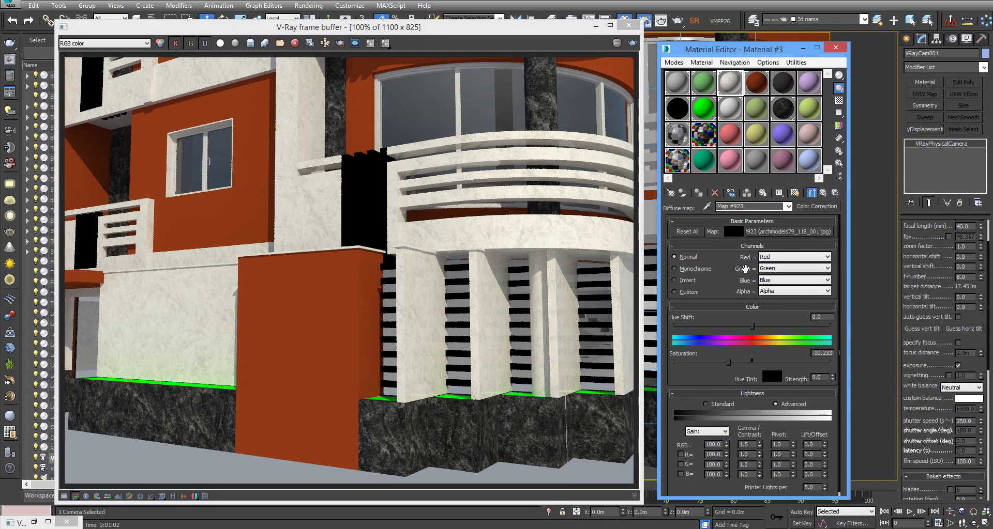
key("shift+q")
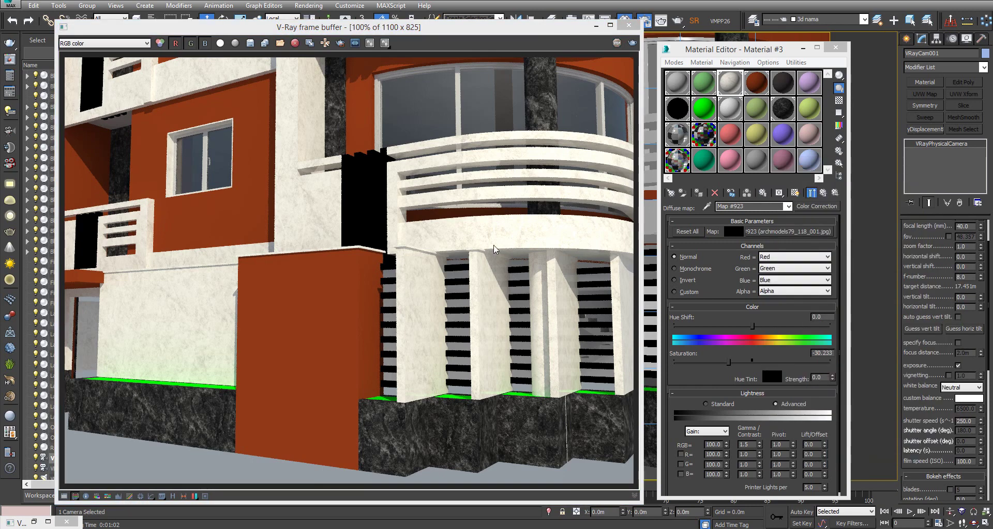
left_click(823, 193)
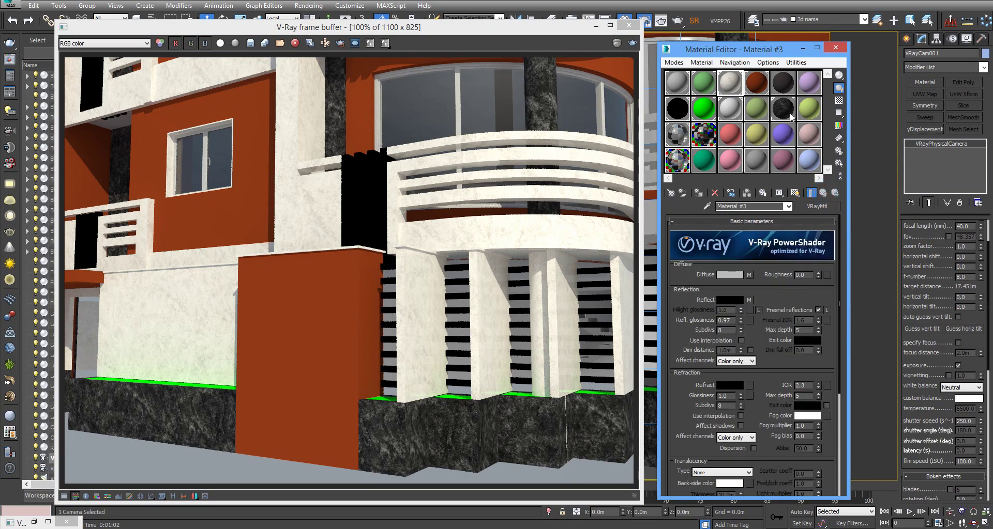
On the black sample material, add a Falloff reflection map with a dark grey front colour
left_click(679, 112)
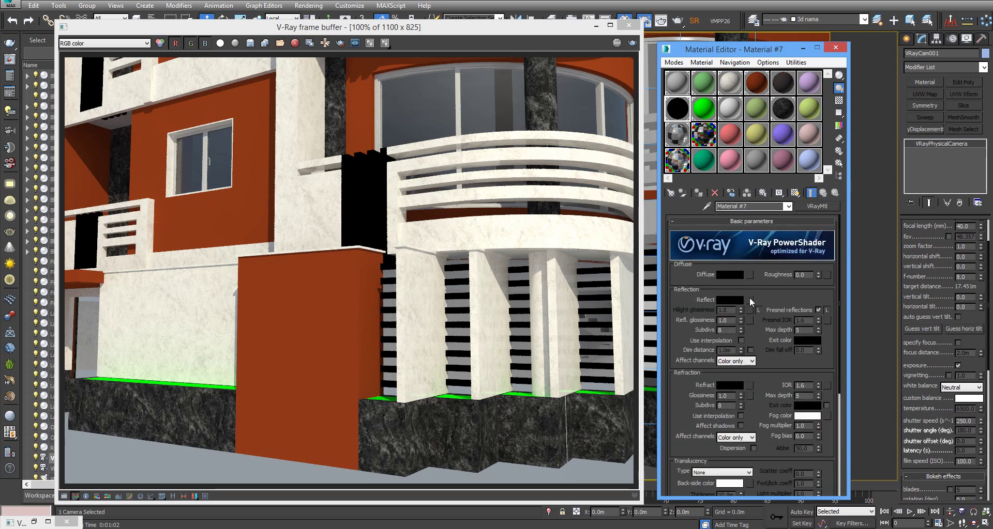
left_click(749, 299)
double_click(408, 281)
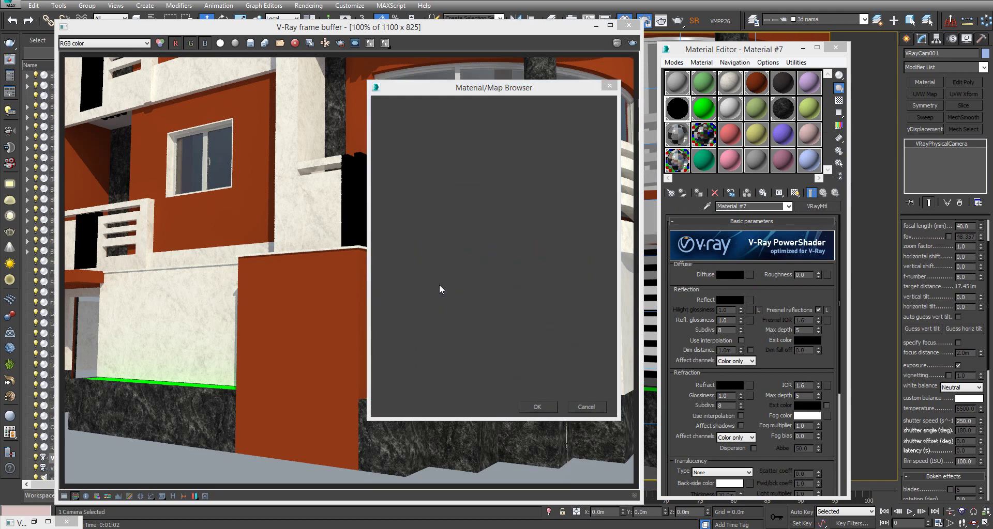
left_click(683, 243)
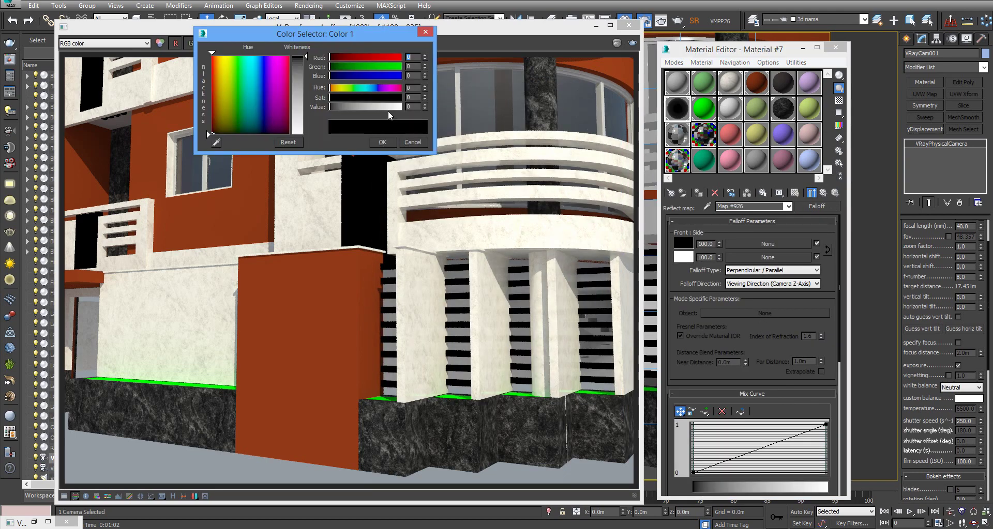
left_click_drag(305, 55, 304, 72)
left_click(382, 142)
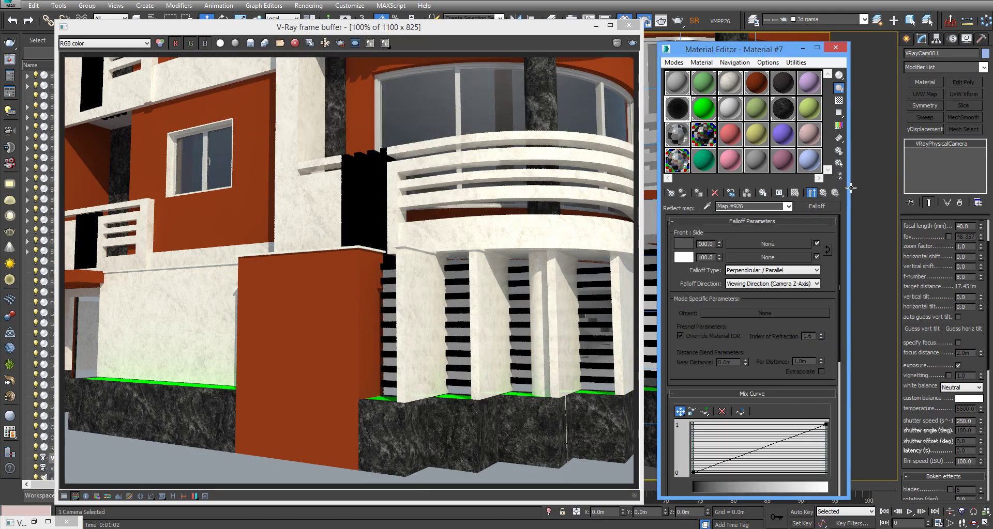
left_click(822, 194)
Set Material #7's reflection glossiness to 0.7
double_click(726, 321)
type("0.7")
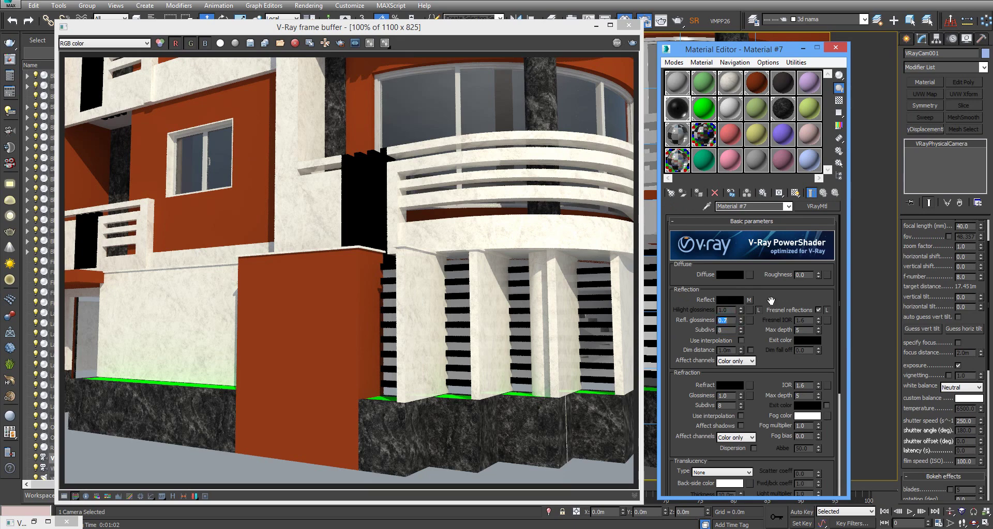
left_click_drag(781, 295, 778, 224)
scroll(773, 336, "down", 8)
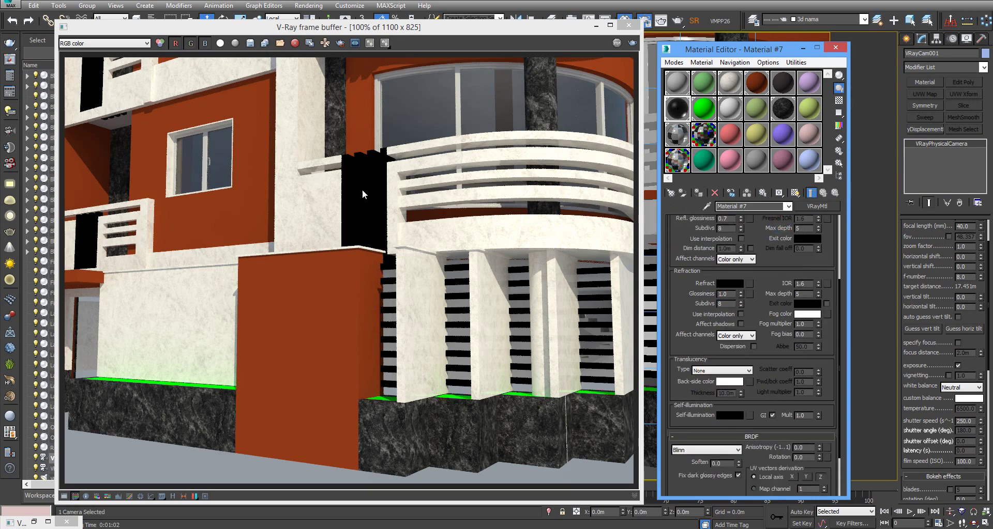
scroll(765, 451, "down", 3)
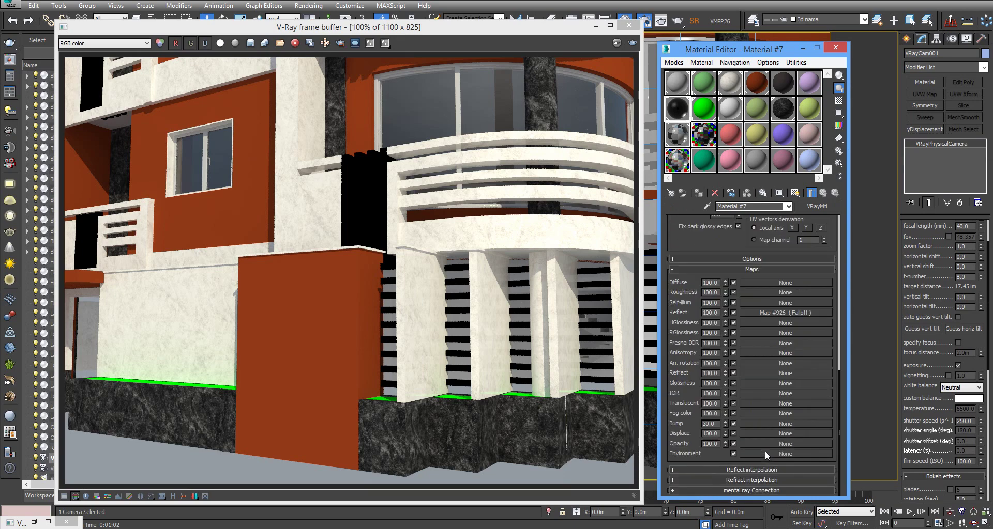
Add a VRayEdgesTex map to the bump slot and test-render
left_click(753, 425)
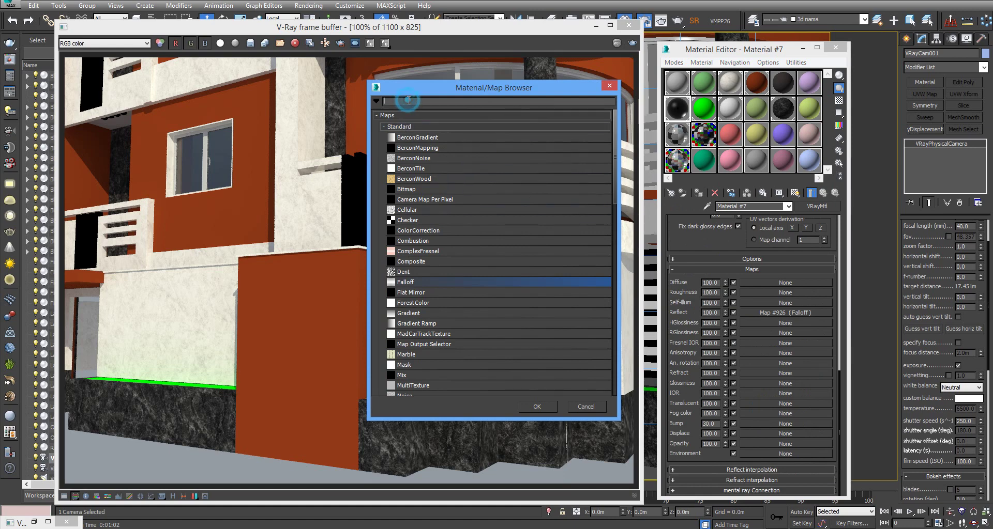
type("vray")
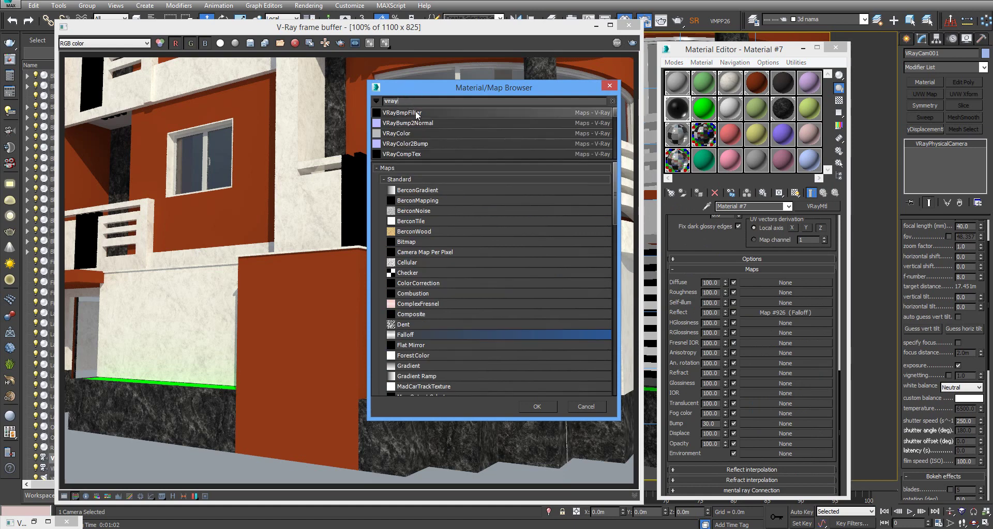
type("e")
double_click(410, 113)
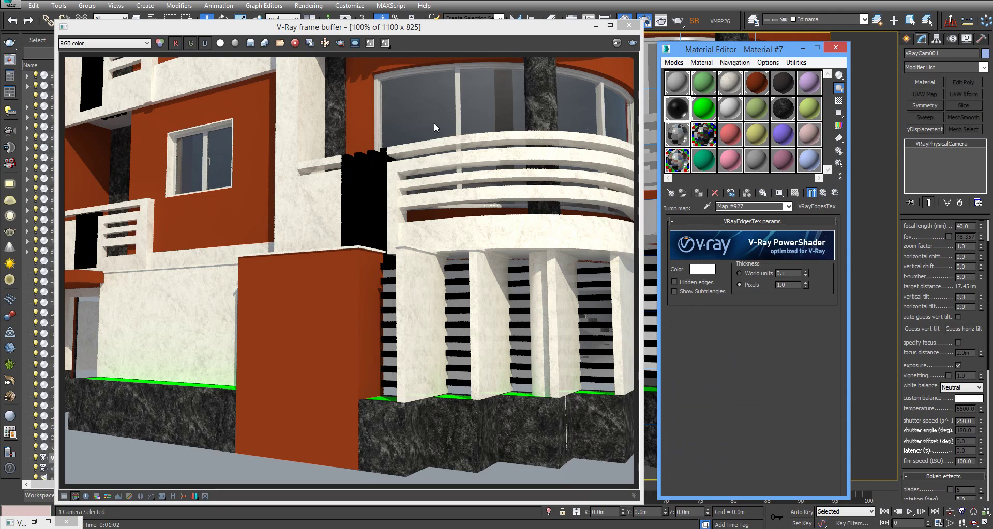
key("shift+q")
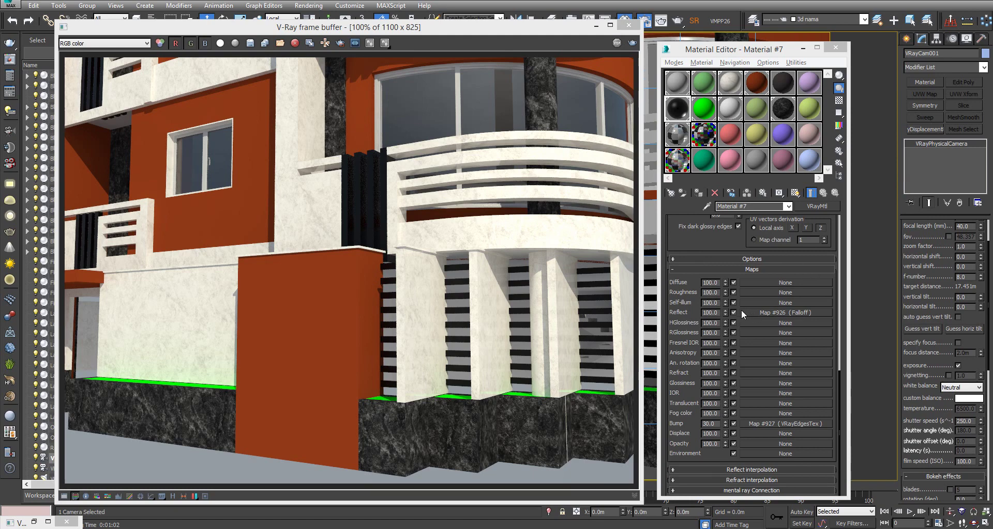
Change the Falloff reflection map's front colour
left_click(754, 312)
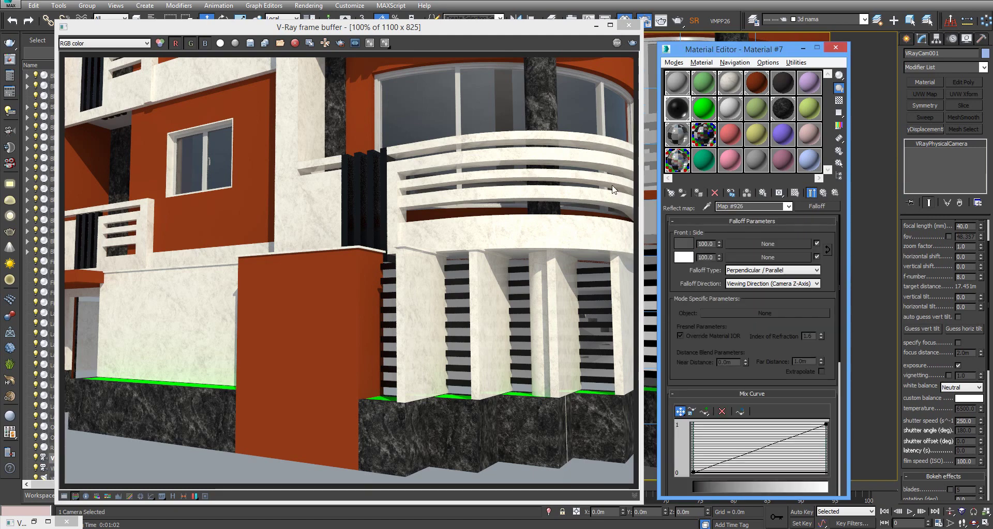
left_click(690, 244)
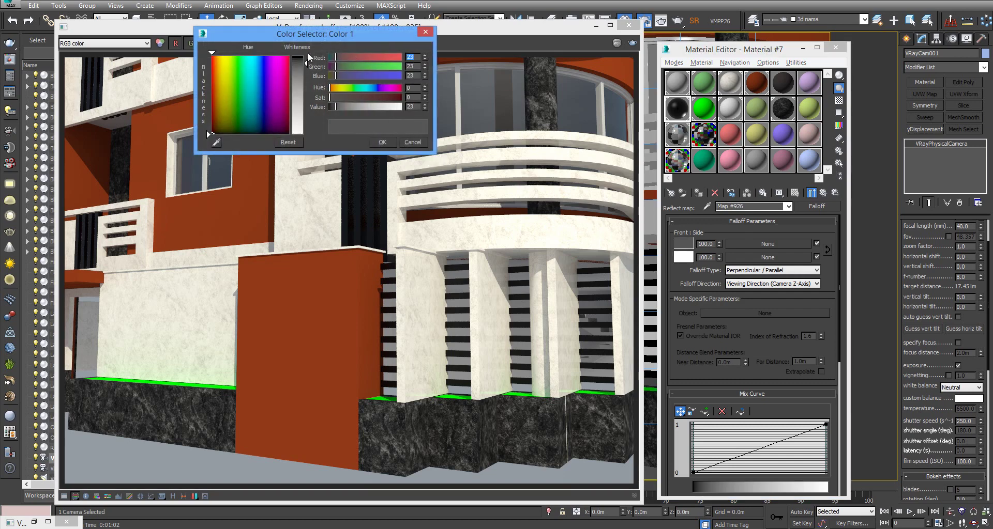
left_click(382, 143)
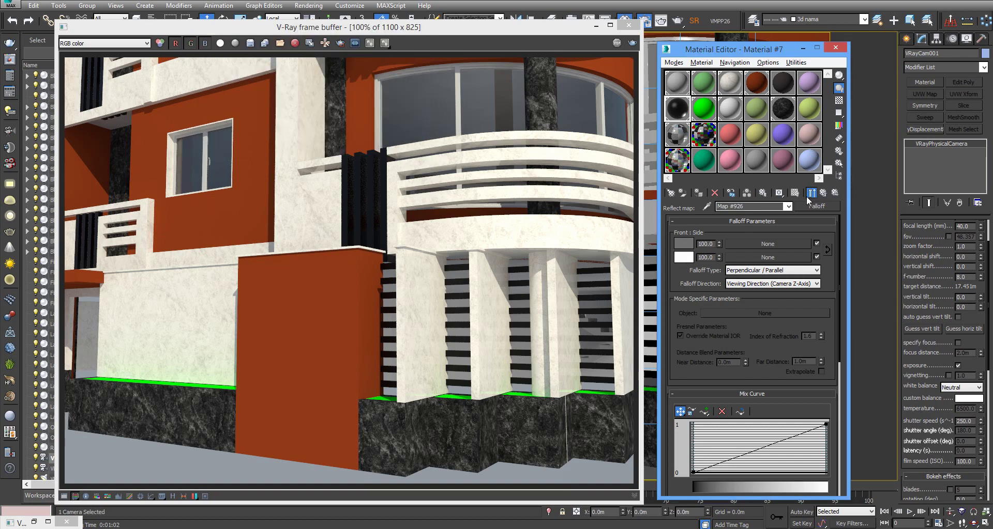
left_click(812, 192)
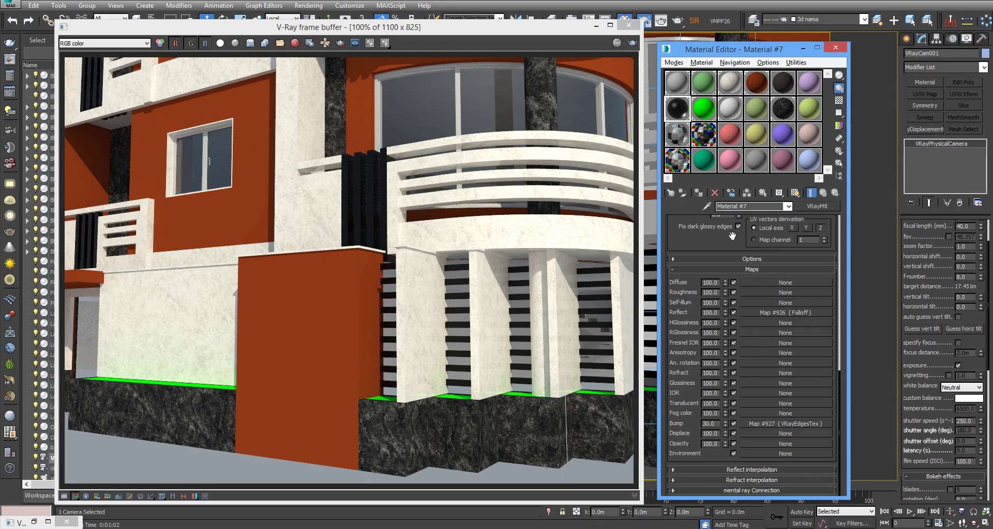
Set Material #7's refraction IOR to 2.3 and render the facade again
scroll(732, 235, "up", 8)
scroll(766, 361, "up", 5)
scroll(810, 385, "up", 2)
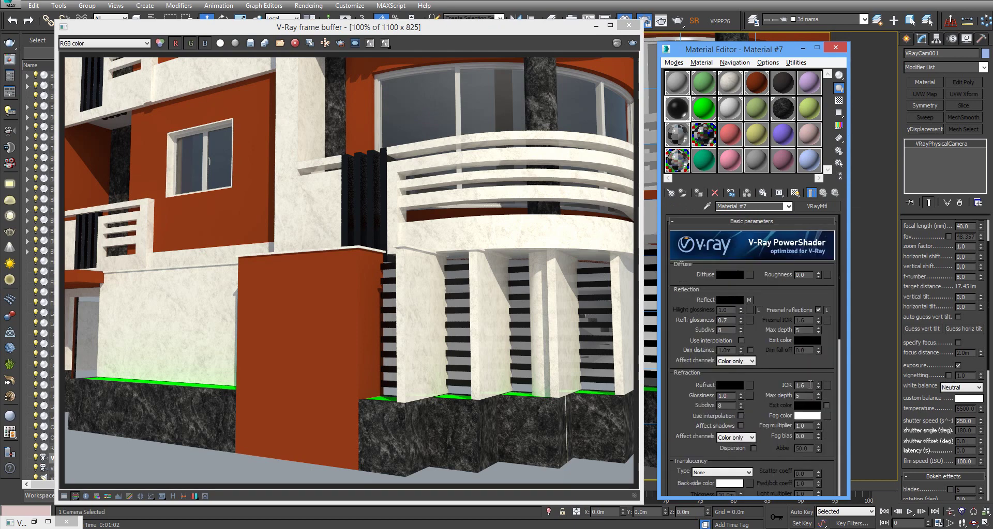
double_click(810, 386)
type("2.3")
key("Return")
key("shift+q")
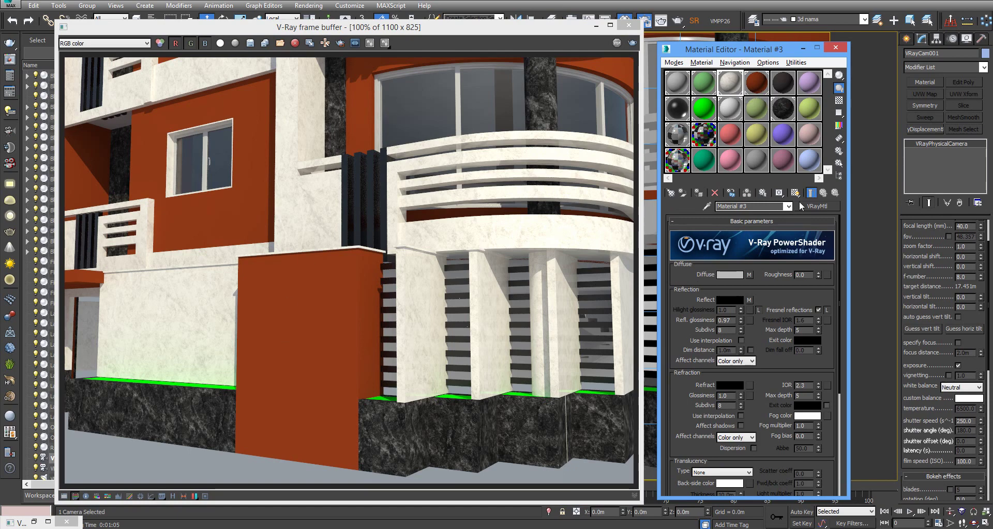
Name the material 'white marble', paste a copy into another slot, and name it 'black marble'
left_click_drag(749, 208, 670, 212)
type("white ma")
type("rble")
right_click(821, 206)
left_click(848, 228)
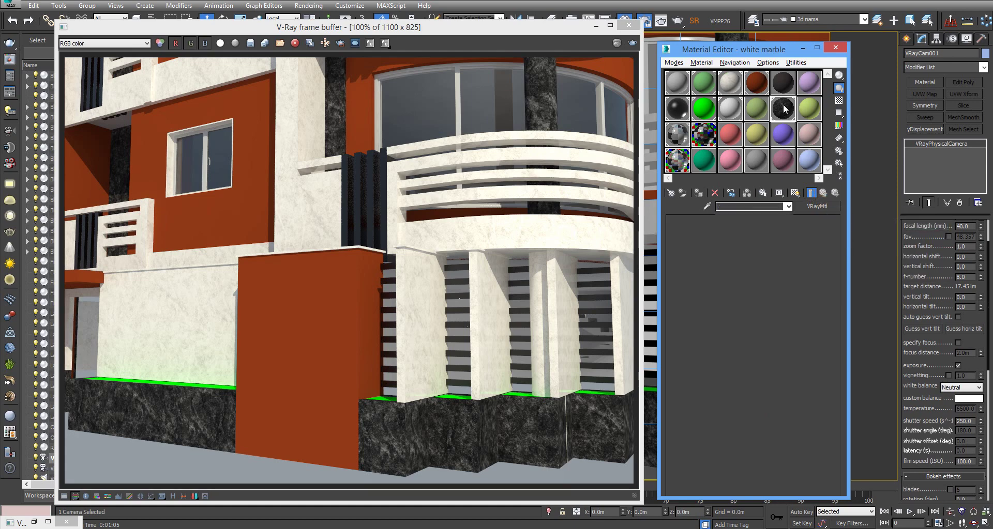
right_click(820, 205)
left_click(840, 235)
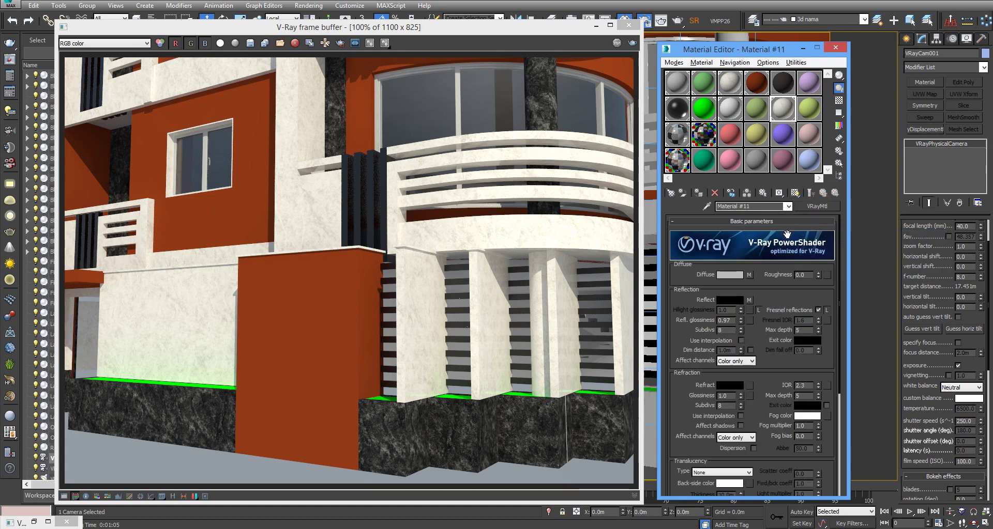
type("black m")
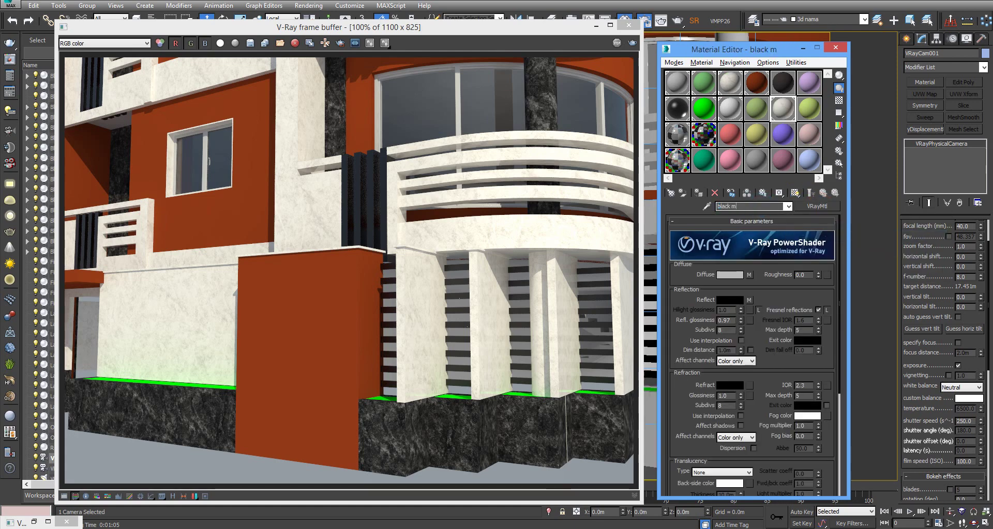
type("arble")
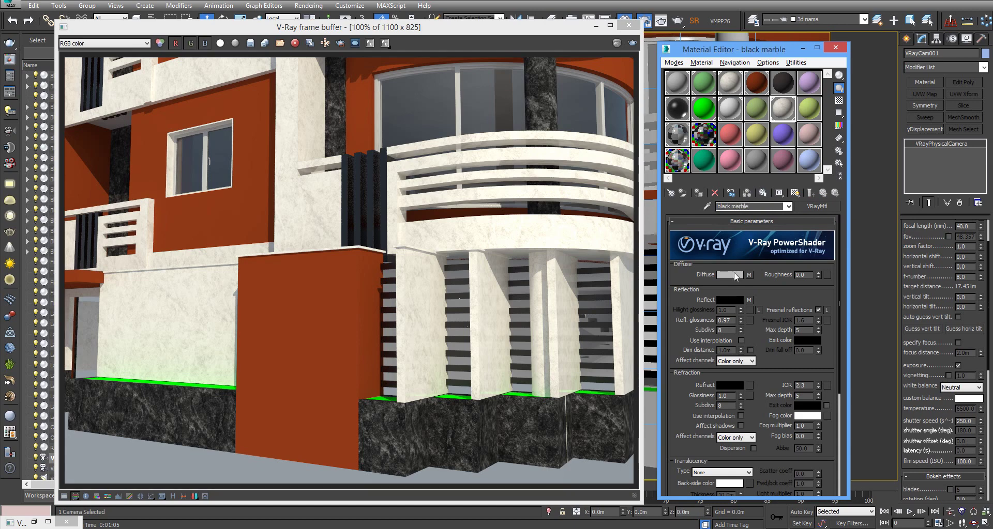
Make the diffuse Color Correction texture monochrome, inverted and fully desaturated
left_click(747, 274)
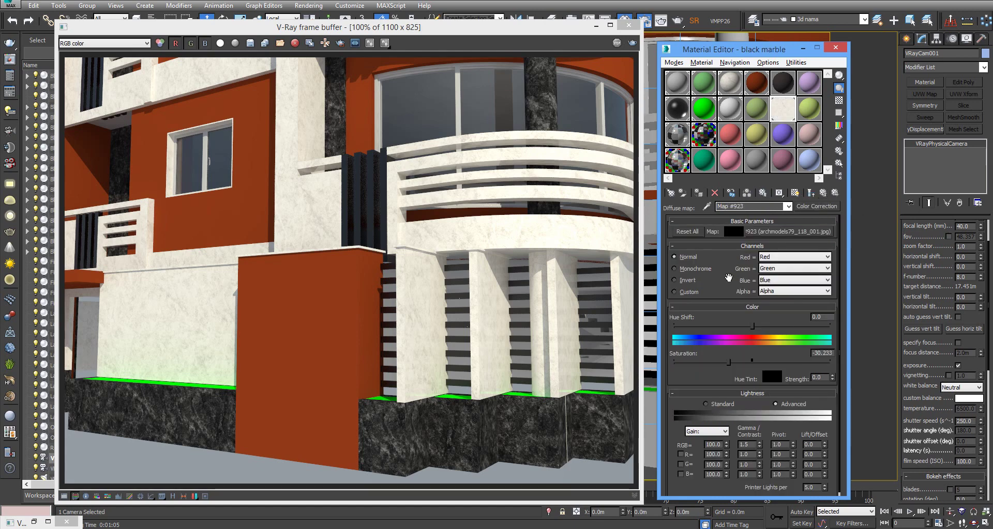
left_click(682, 270)
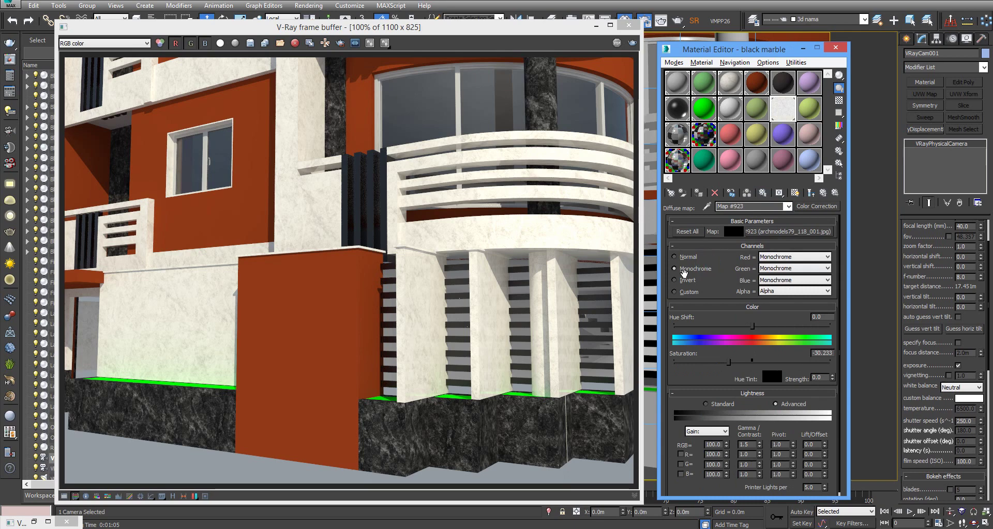
left_click(682, 280)
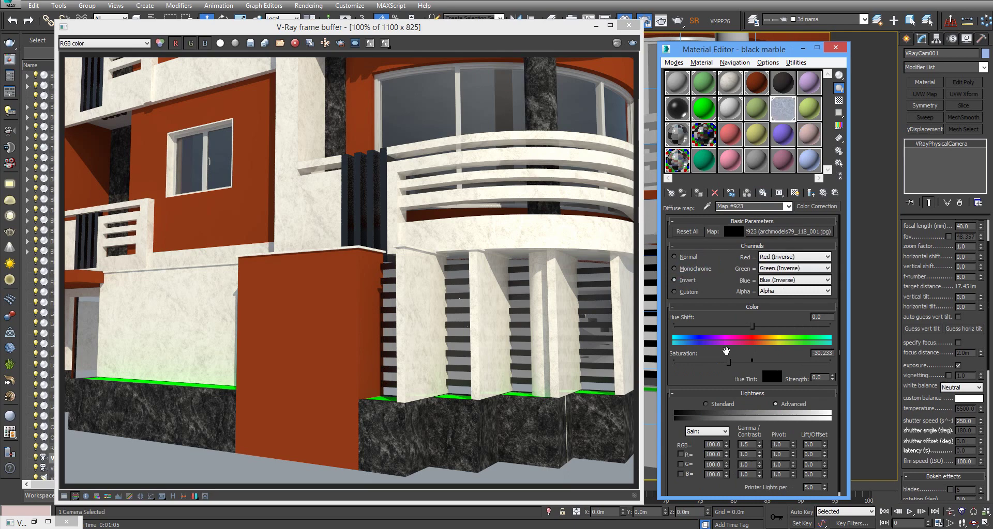
left_click_drag(728, 361, 674, 363)
double_click(782, 112)
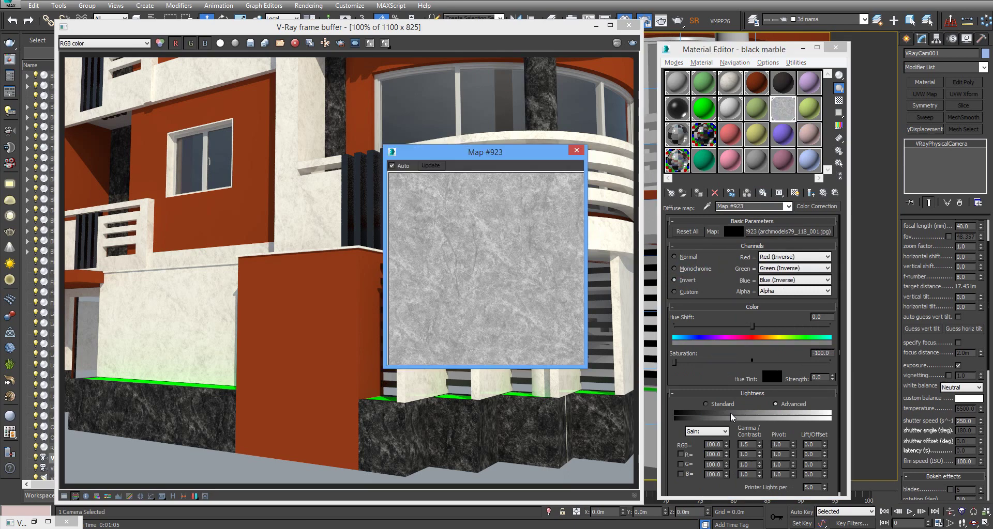
Set gamma/contrast to 2.0 and try RGB gains of 50, 1, 20 and 100
left_click(745, 444)
type("2")
key("Return")
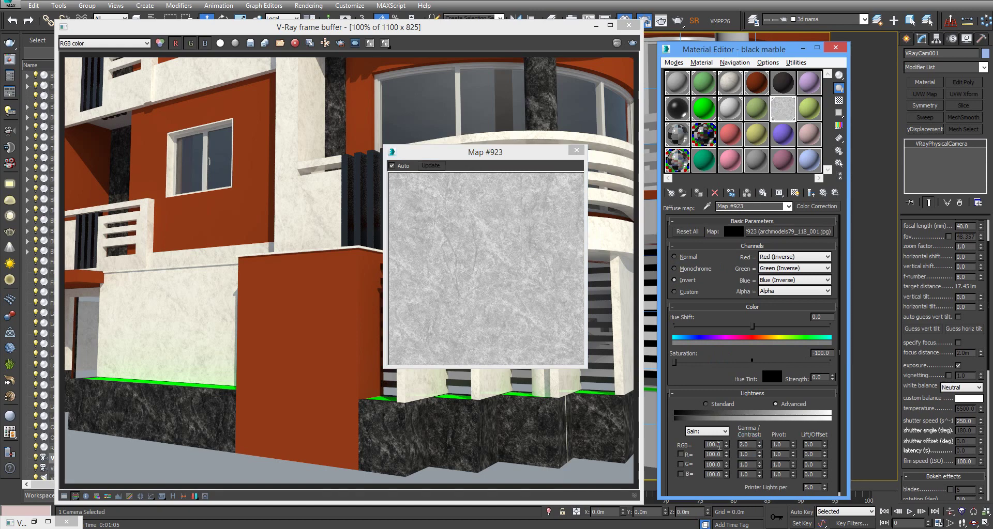
left_click(713, 444)
type("50")
key("Return")
type("1")
key("Return")
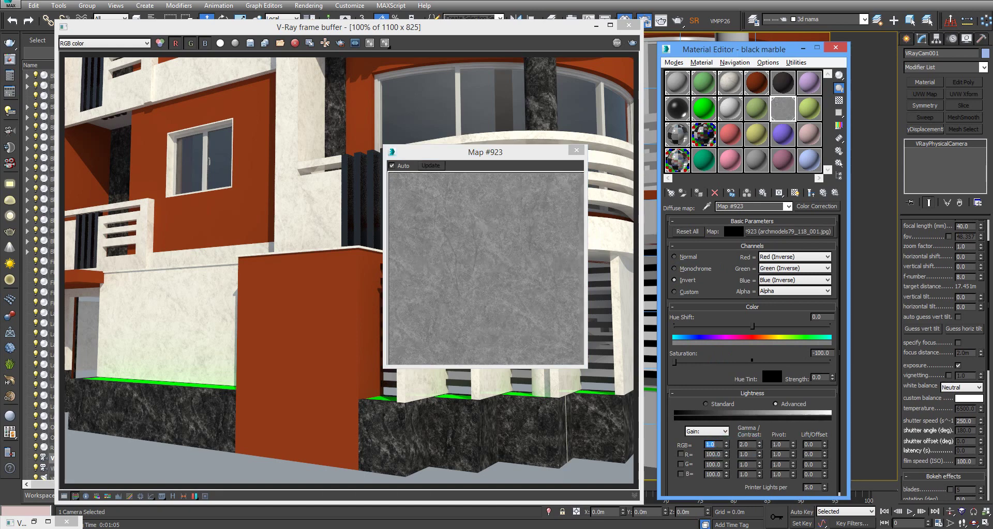
type("20")
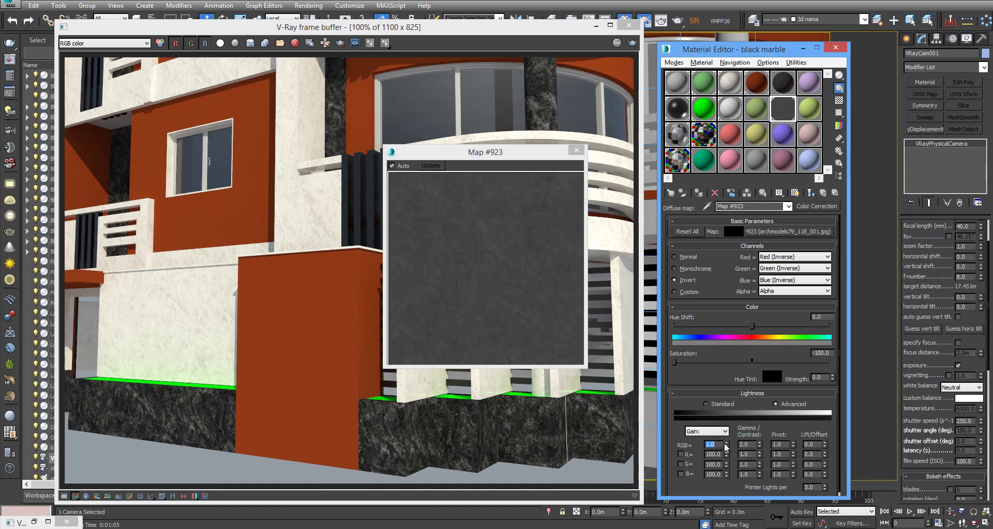
key("Return")
type("100")
key("Return")
Lower gamma/contrast through 0.5, 0.2 and 0.1, settling at 0.15
left_click(744, 444)
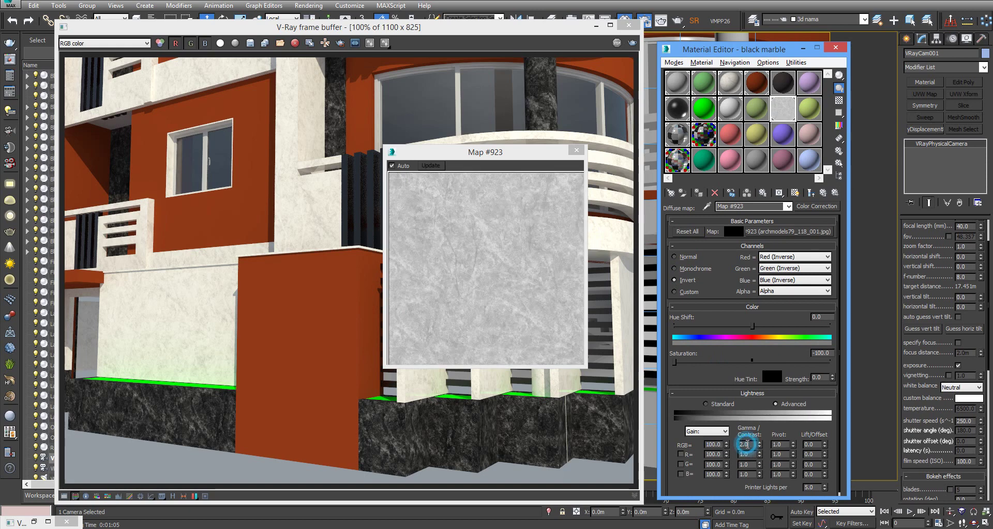
type("0.5")
key("Return")
type("0.2")
key("Return")
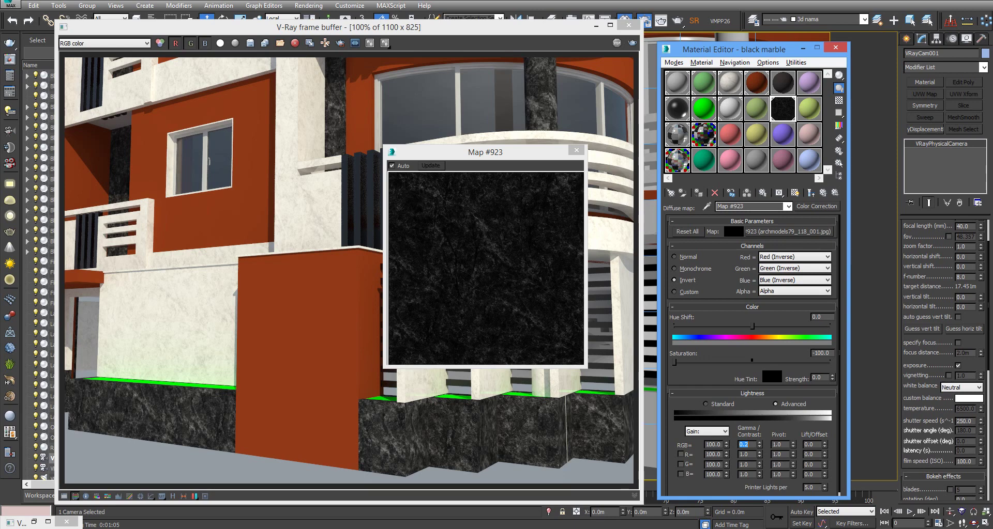
type("-1")
key("Return")
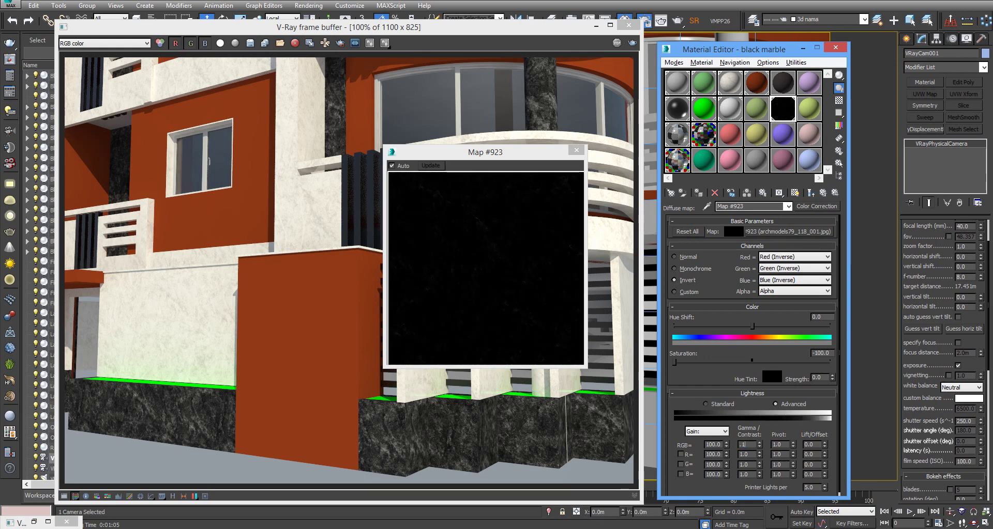
type("5")
key("Return")
Try RGB gains of 80 and 8, settling on 90 with gamma/contrast 0.2
double_click(717, 446)
type("80")
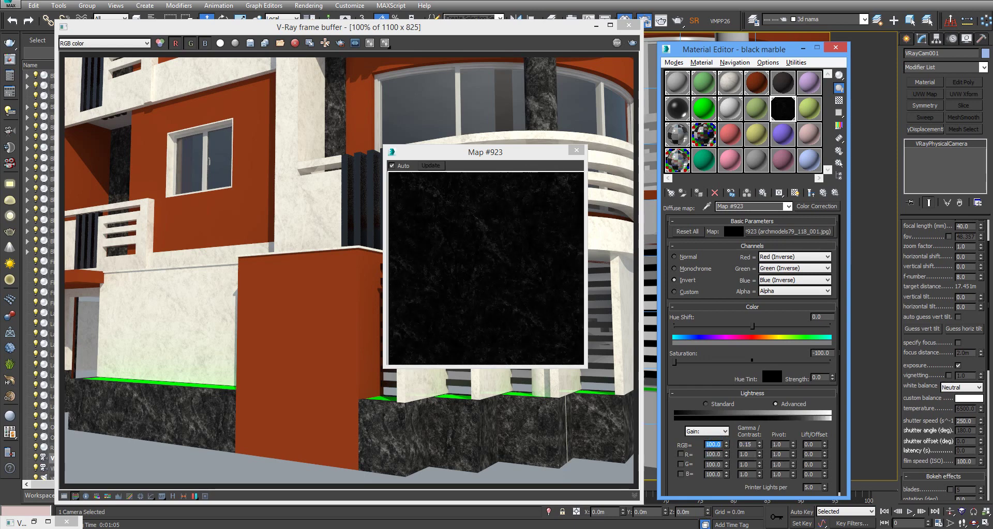
key("Return")
type("8")
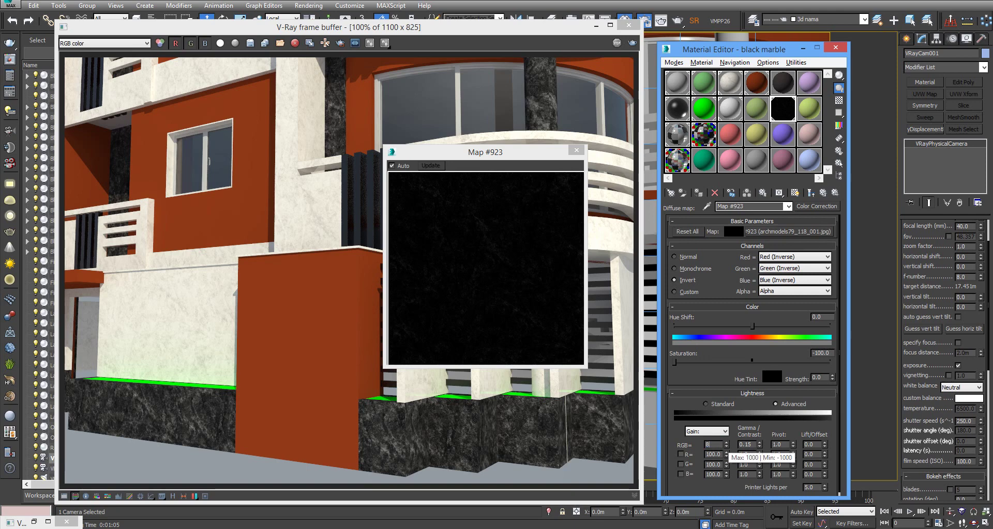
key("Return")
type("90")
key("Tab")
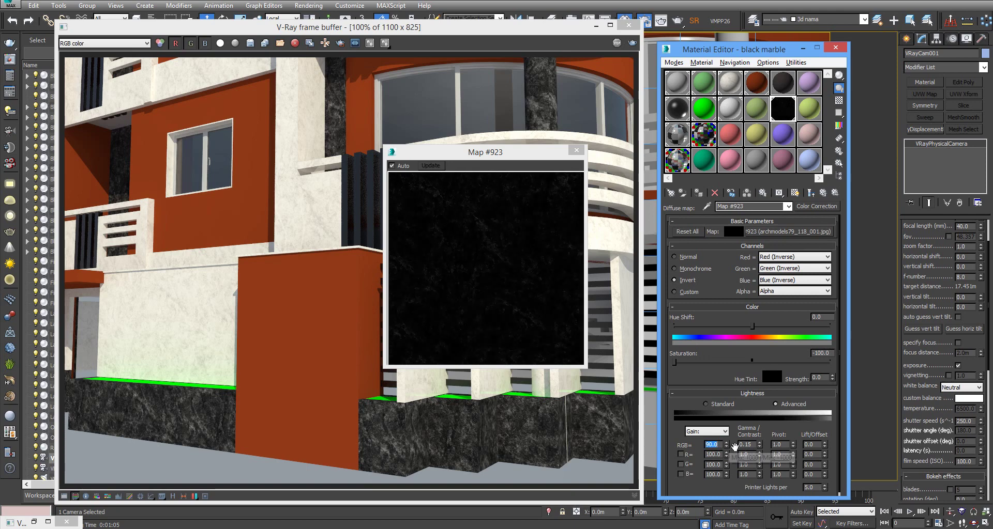
type(".2")
key("Return")
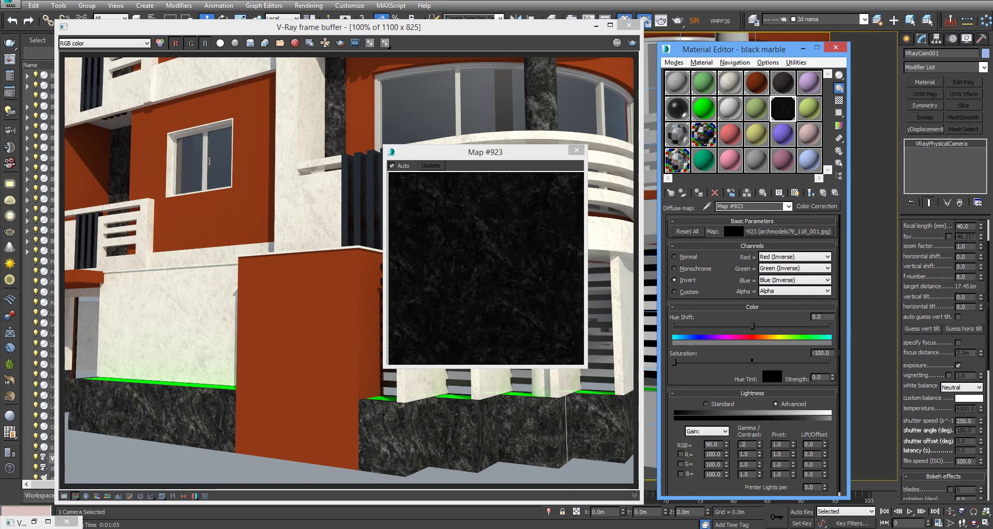
Render the black marble facade, close the render windows, select Object001 and open File Explorer
left_click(810, 193)
key("shift+q")
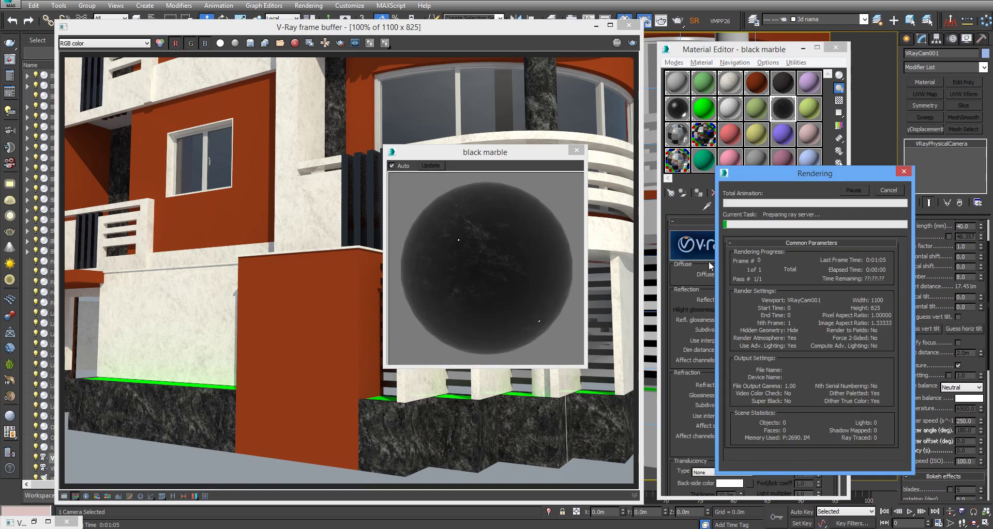
left_click_drag(602, 27, 565, 18)
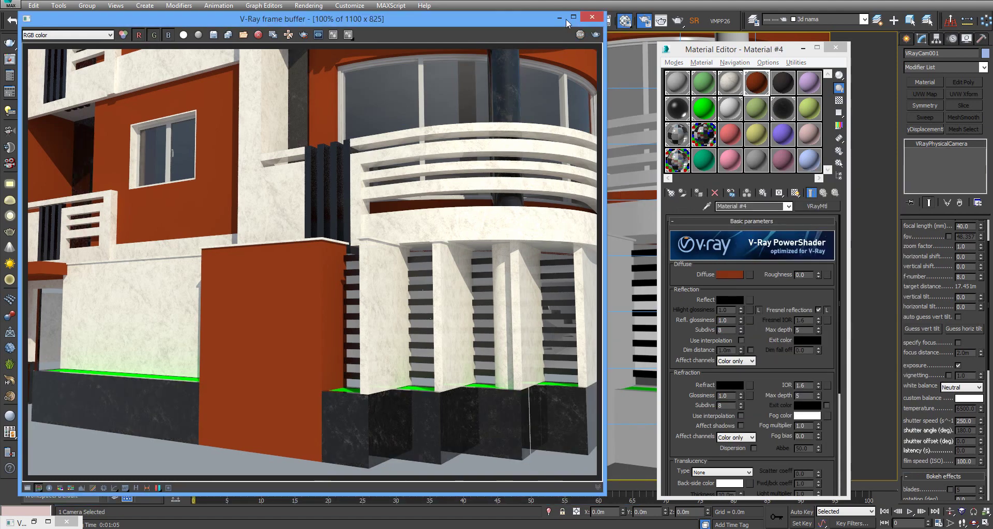
left_click(559, 18)
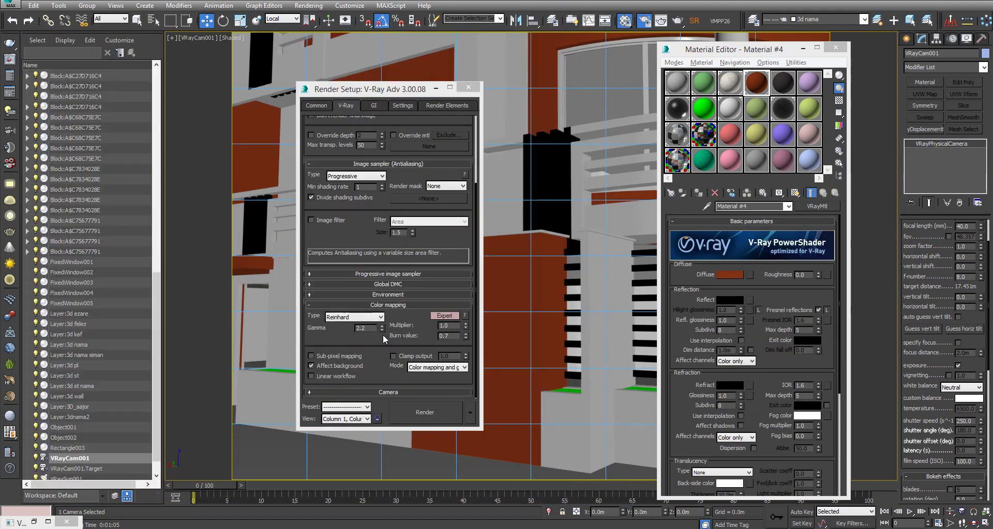
left_click(526, 246)
left_click(437, 91)
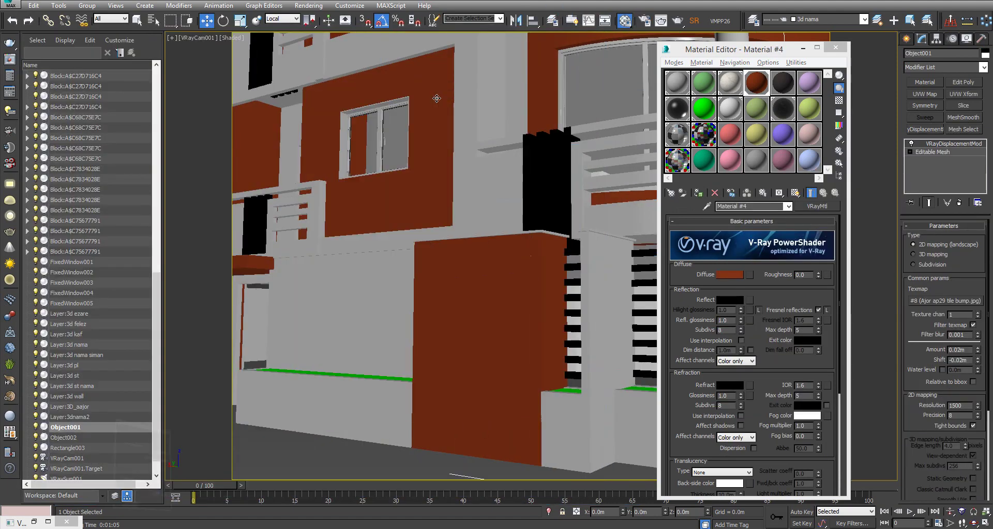
key("super+e")
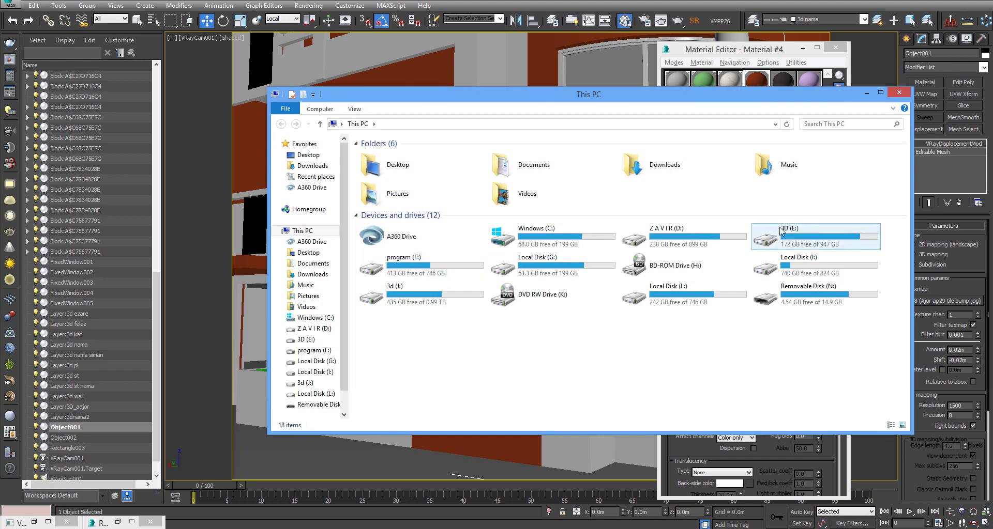
Browse to 3D (E:) > texture > Azerakhsh > map and preview the brick JPGs full size
mouse_move(814, 237)
double_click(779, 232)
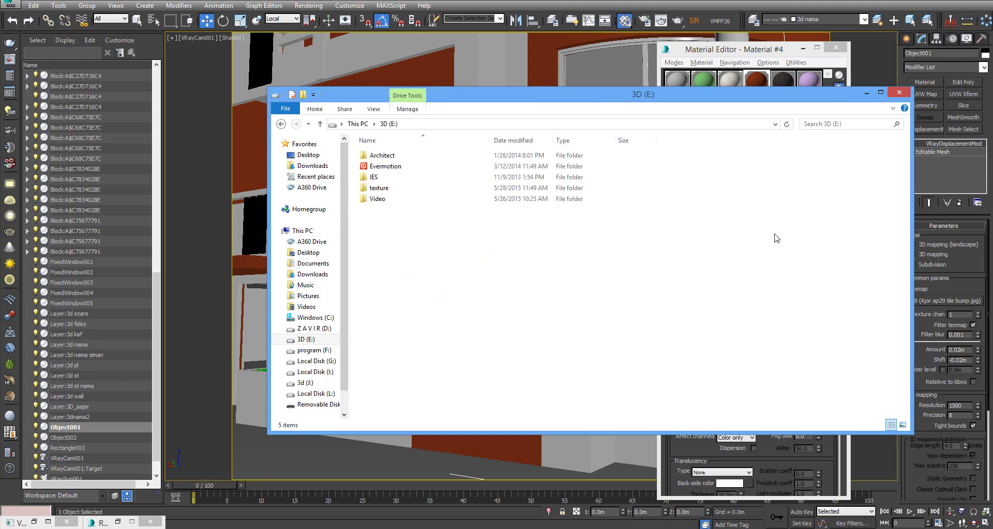
double_click(387, 188)
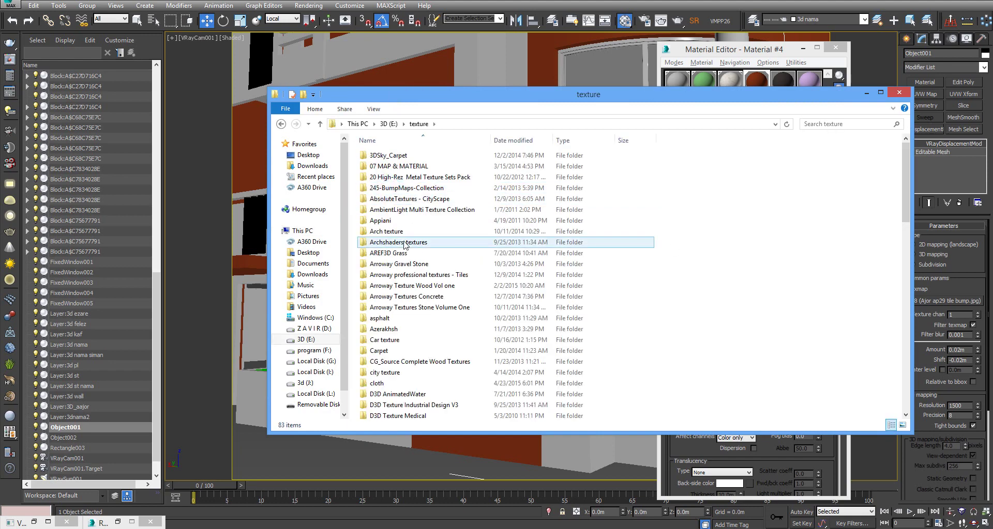
double_click(384, 329)
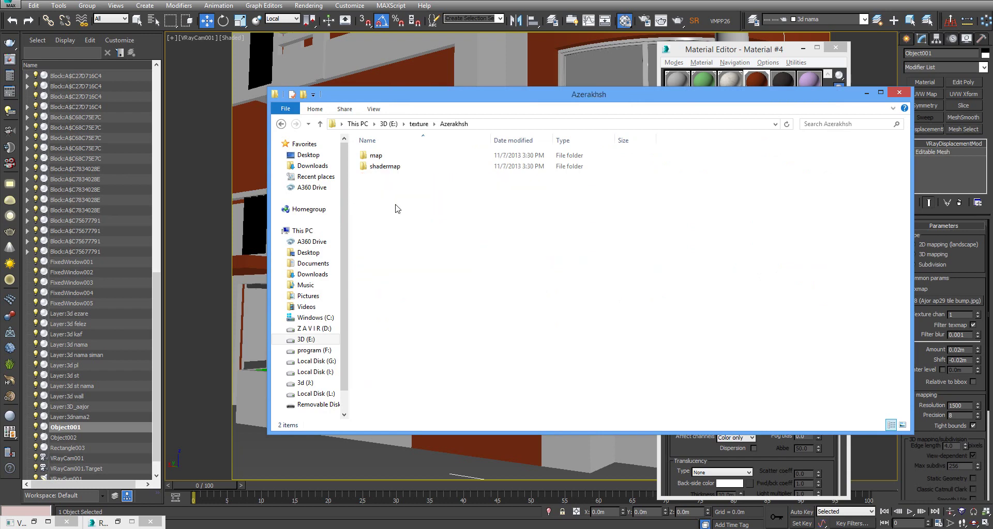
double_click(376, 155)
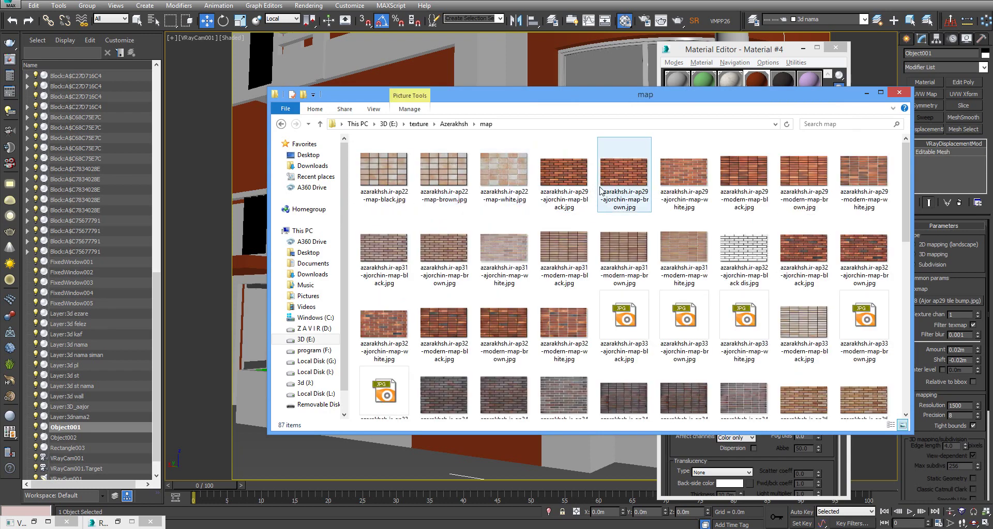
double_click(573, 183)
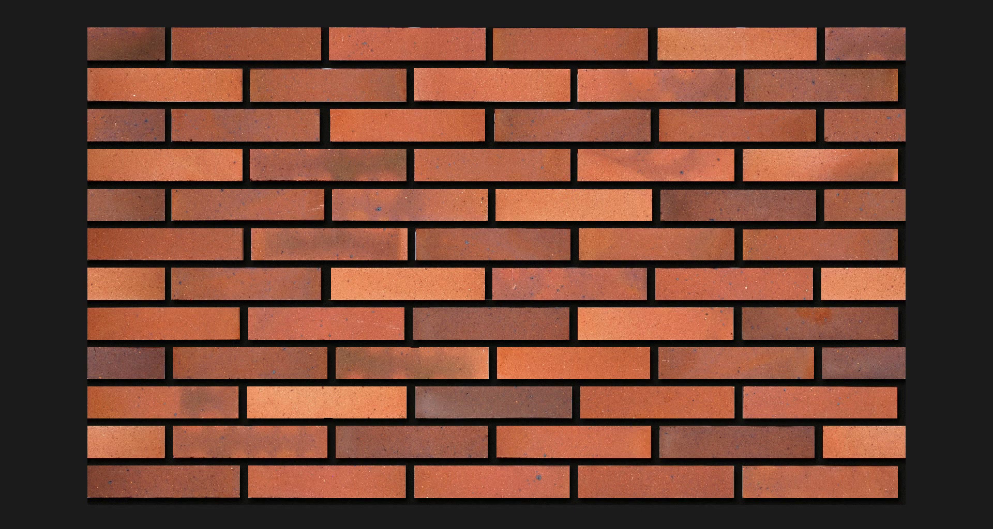
key("Right")
key("Right")
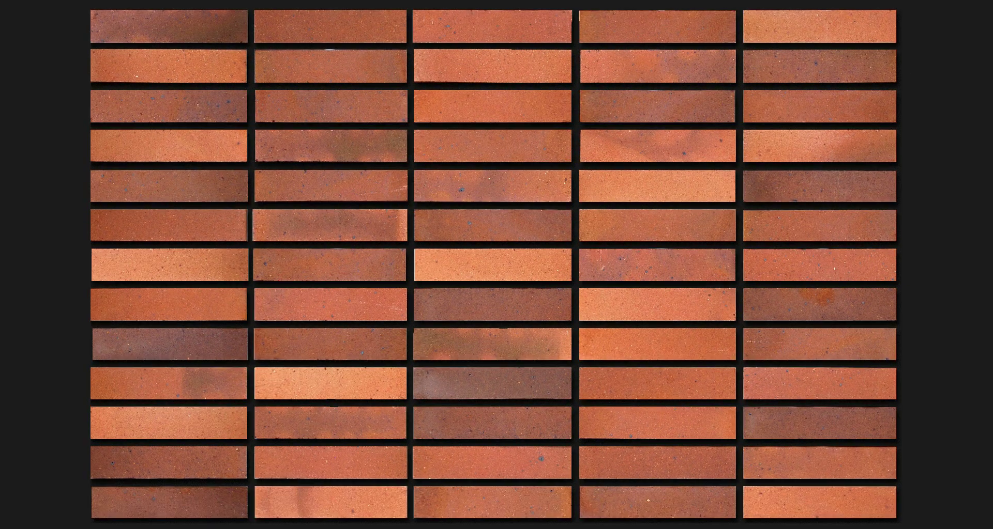
key("Right")
key("Right")
key("Right")
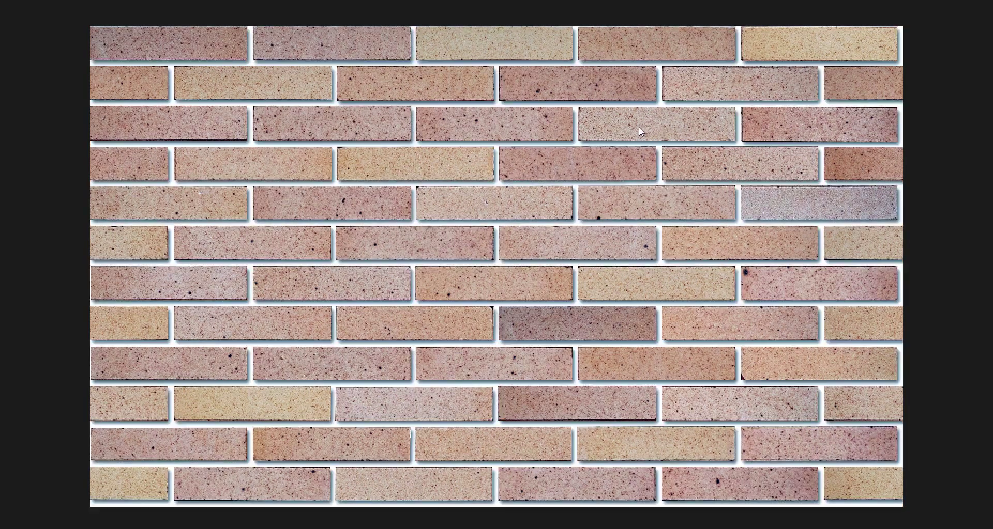
key("Right")
key("Right")
key("Right")
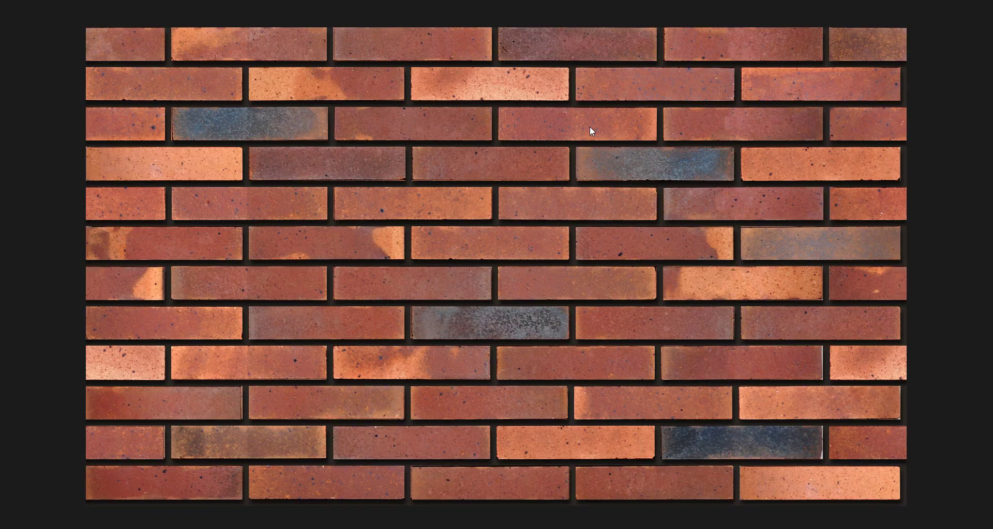
key("Escape")
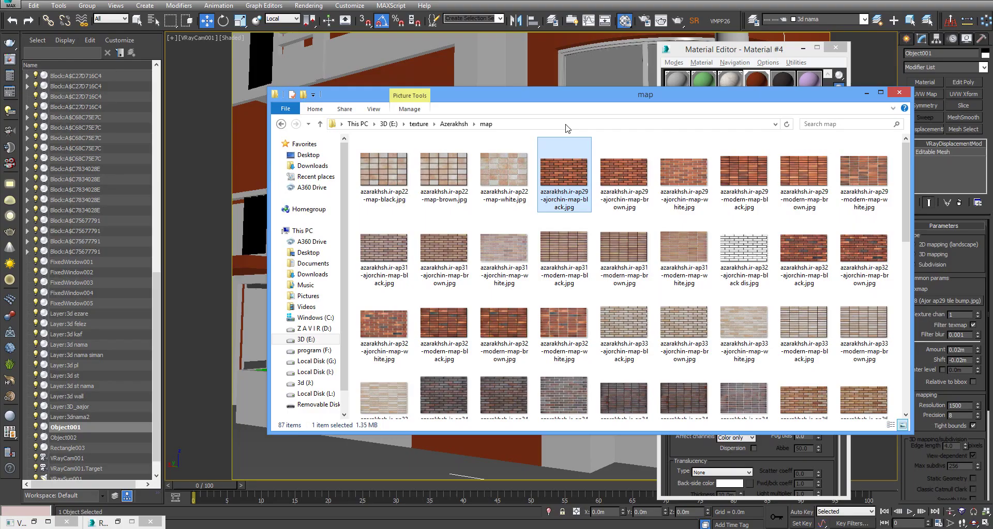
key("Return")
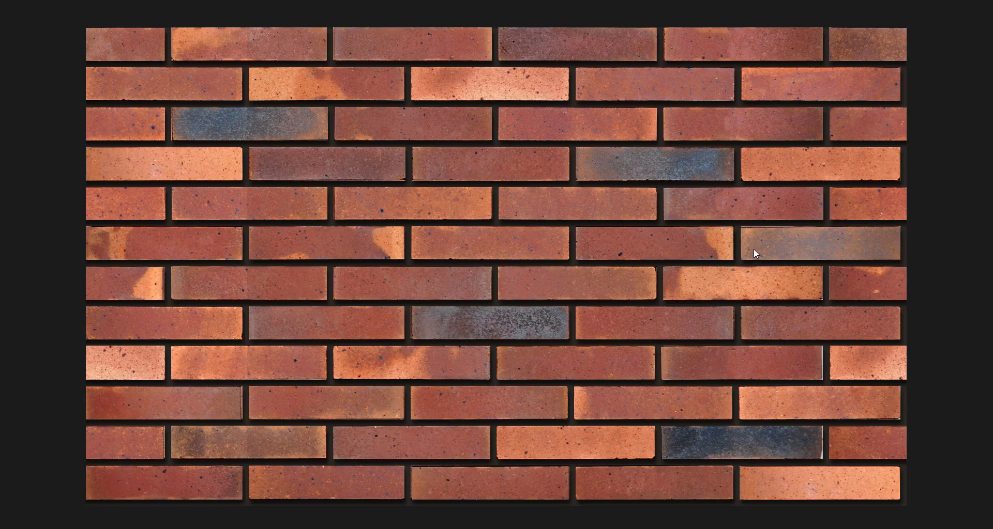
key("Escape")
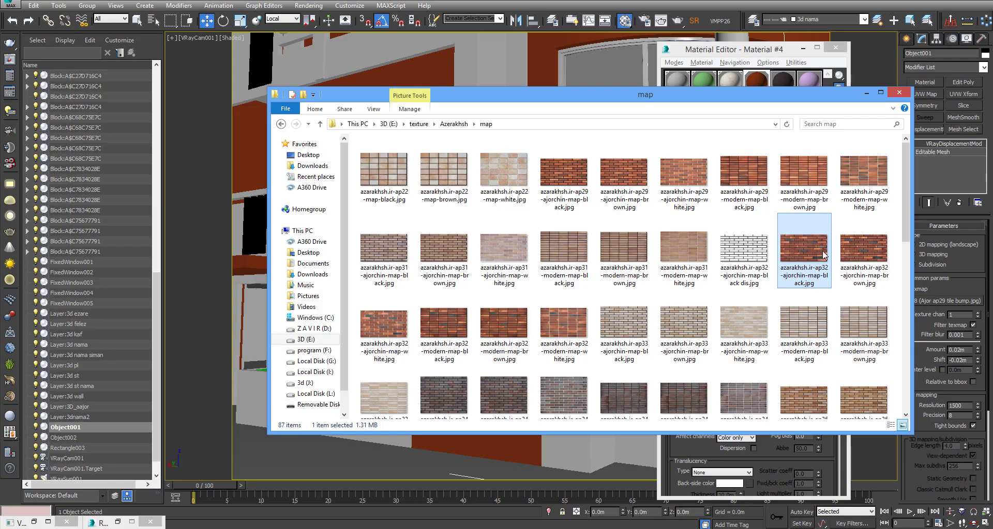
Drag ap32-ajorchin-map-black.jpg onto Material #4's Diffuse slot and show it on the walls
left_click_drag(703, 88, 486, 87)
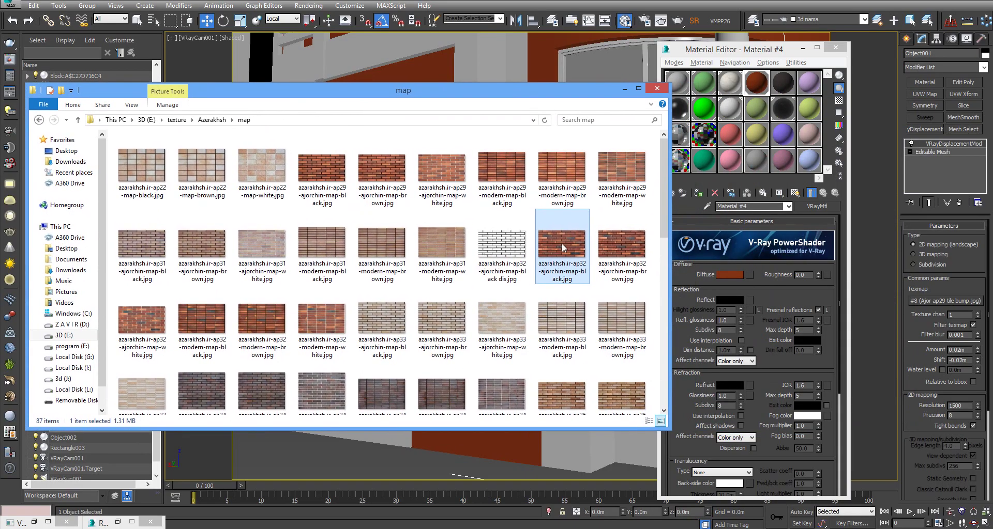
left_click_drag(749, 275, 749, 275)
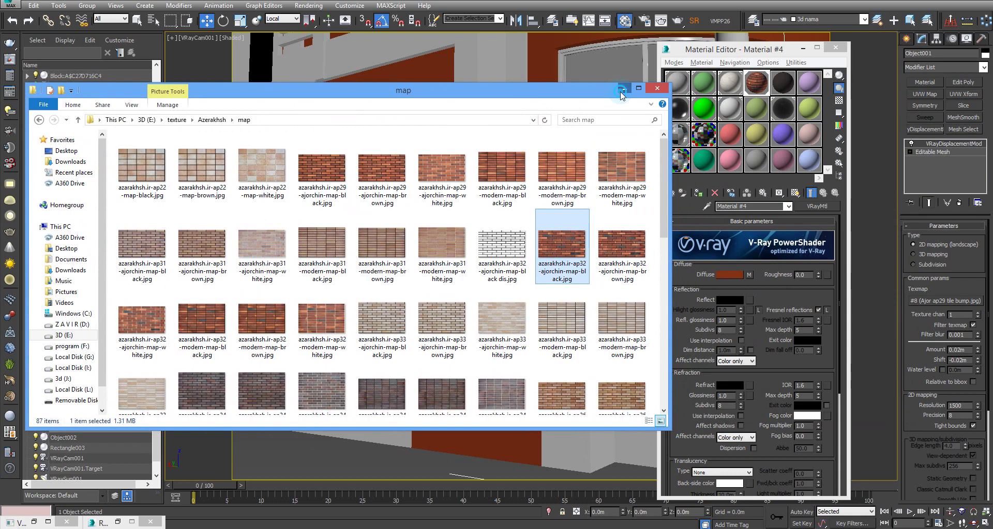
left_click(795, 194)
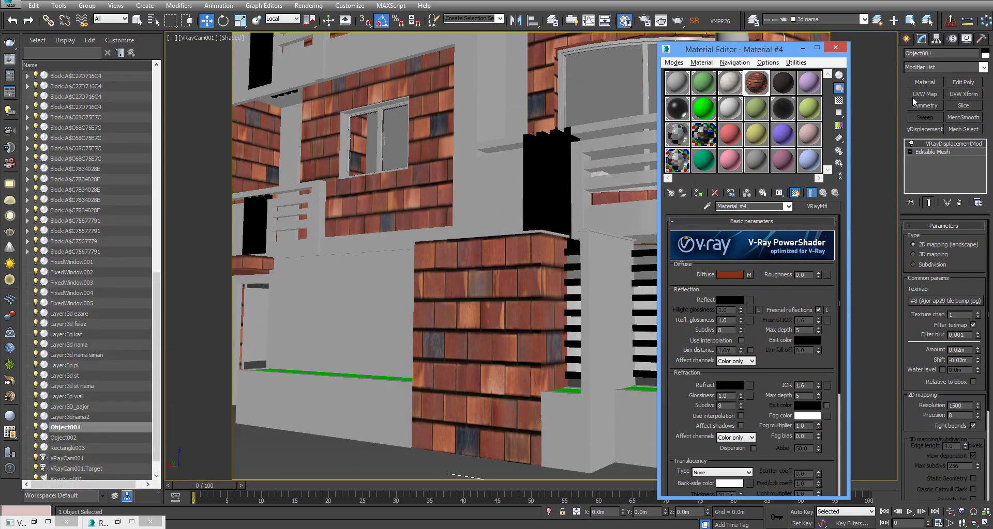
Open the diffuse brick bitmap and view the image at full size
left_click(749, 274)
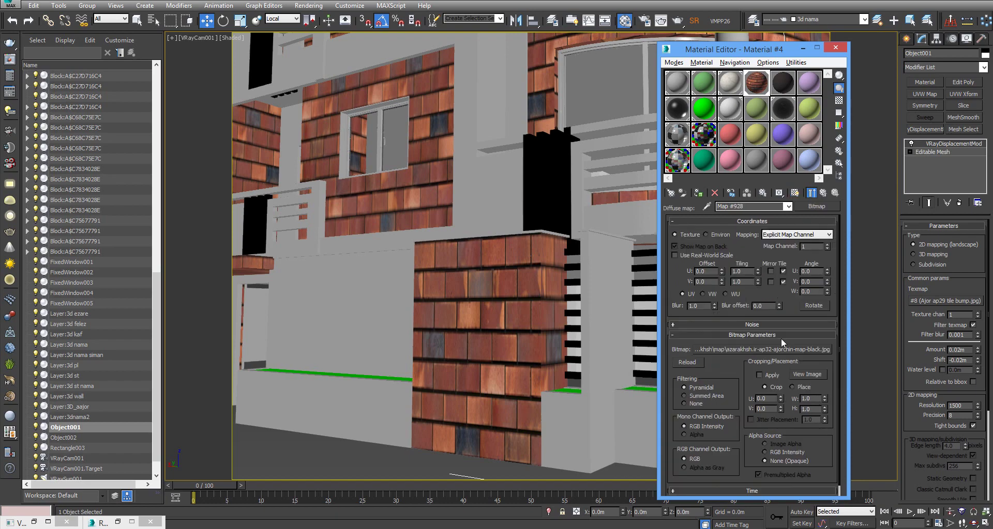
left_click(805, 376)
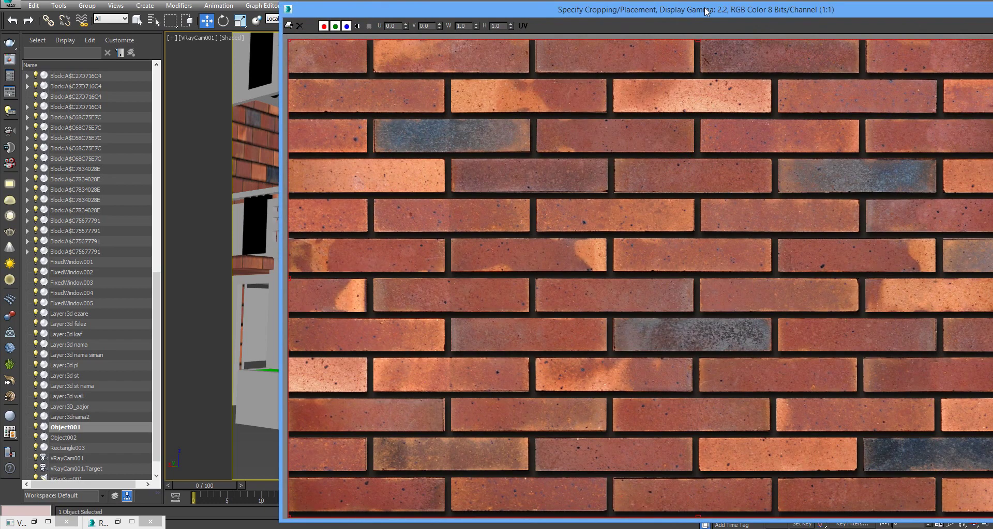
left_click_drag(701, 11, 518, 5)
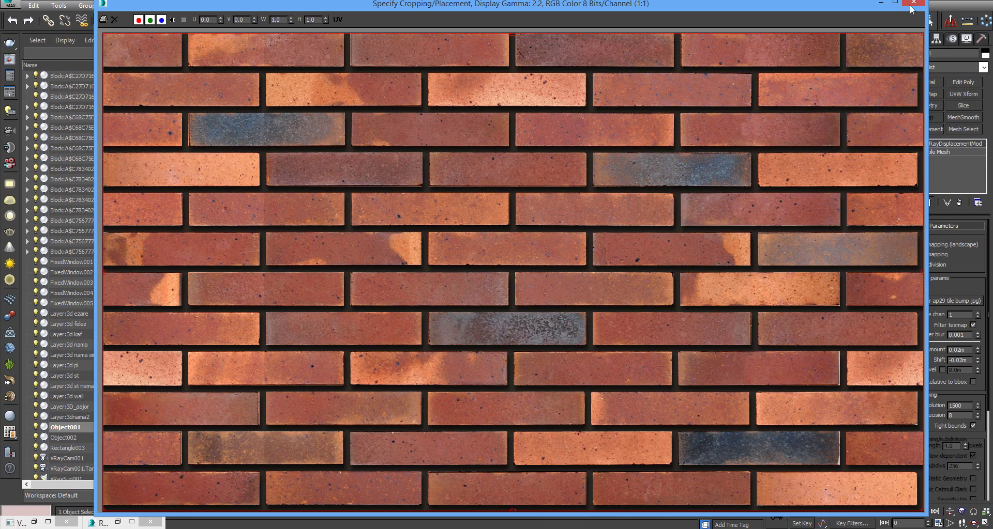
Work out 12×7 and 33×5 in Calculator, then minimize the preview and Material Editor
key("super")
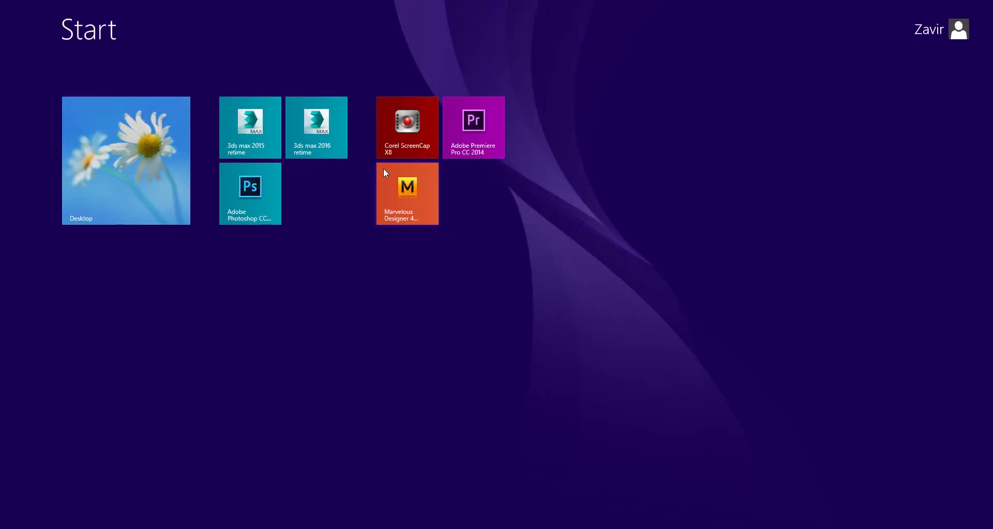
type("calculator")
key("Return")
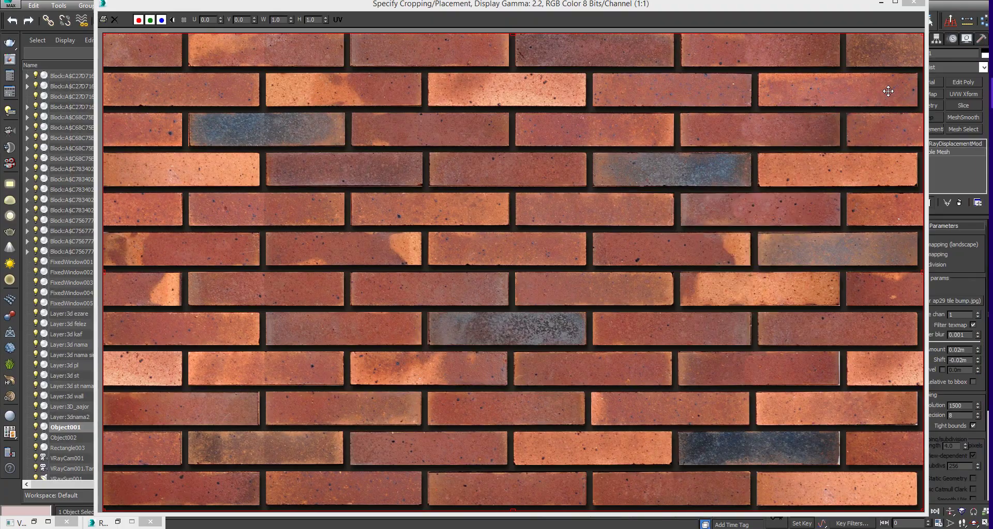
type("*7")
key("Return")
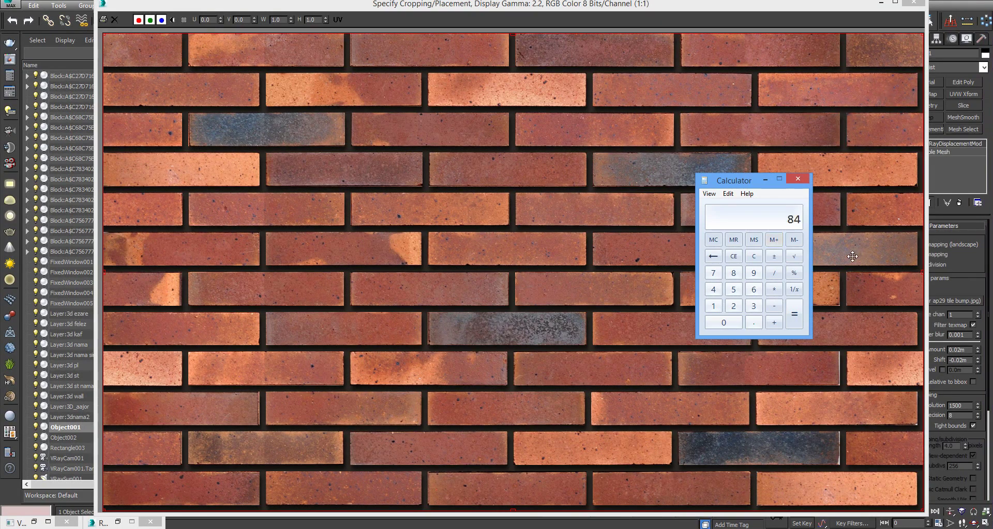
left_click(753, 257)
type("33*")
key("Return")
left_click(881, 3)
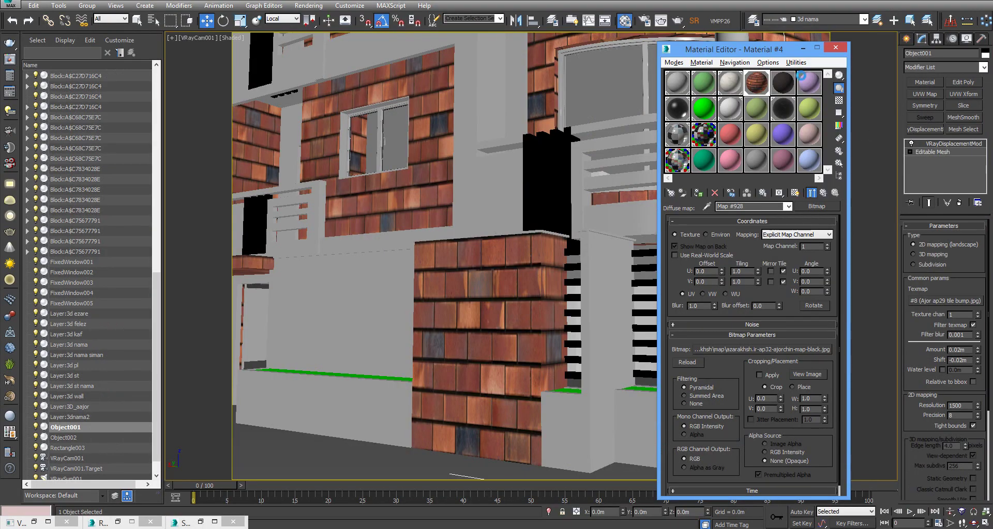
left_click(817, 48)
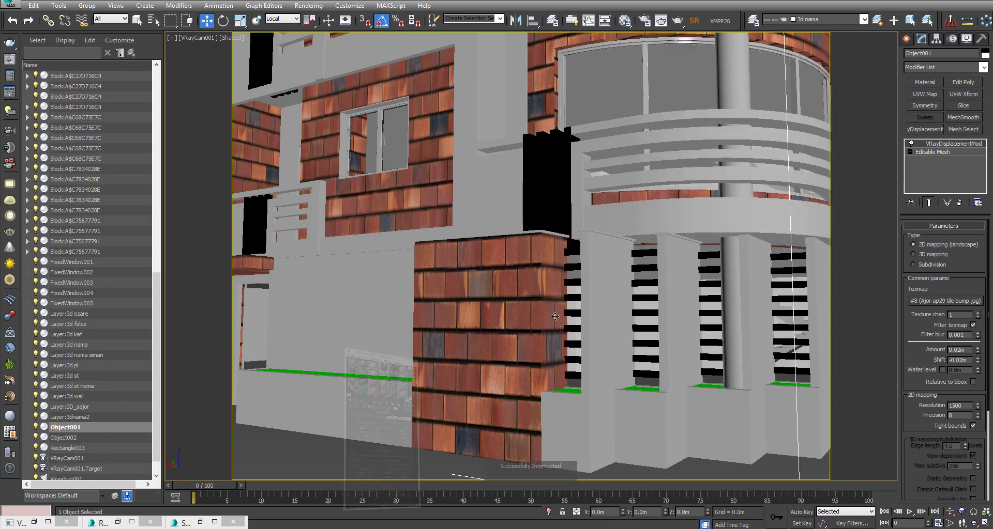
Add UVW Map to the wall with Box projection and a 0.84m height
left_click(925, 94)
double_click(939, 317)
type("95")
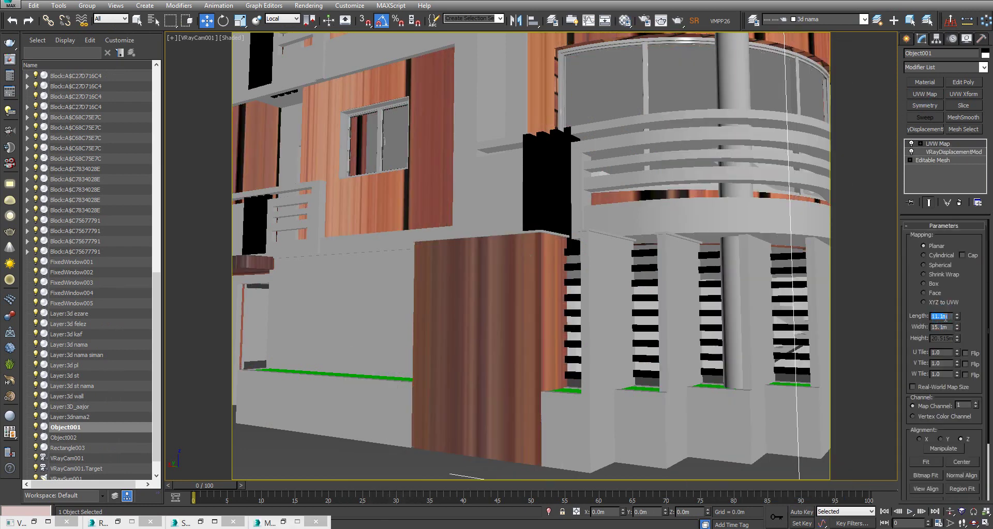
key("Return")
key("BackSpace")
type("0.84m")
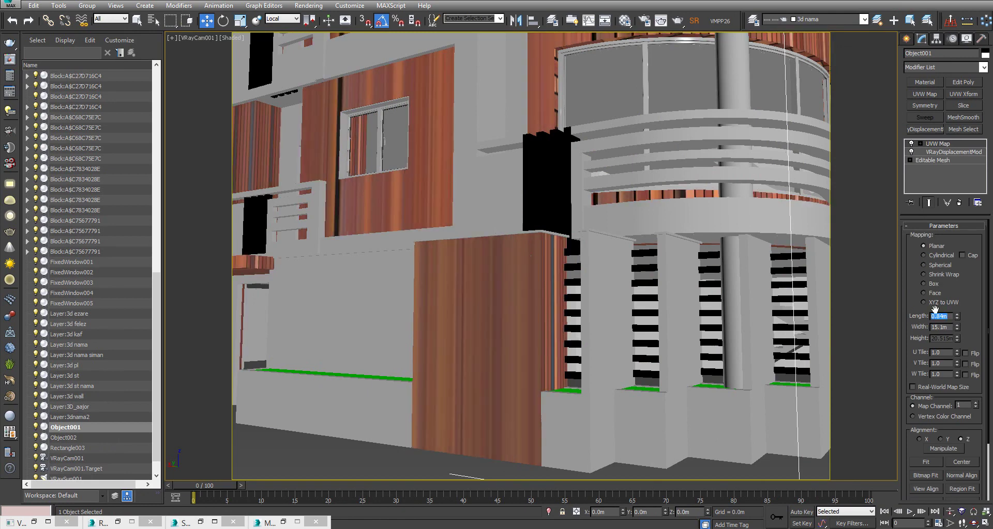
left_click(931, 284)
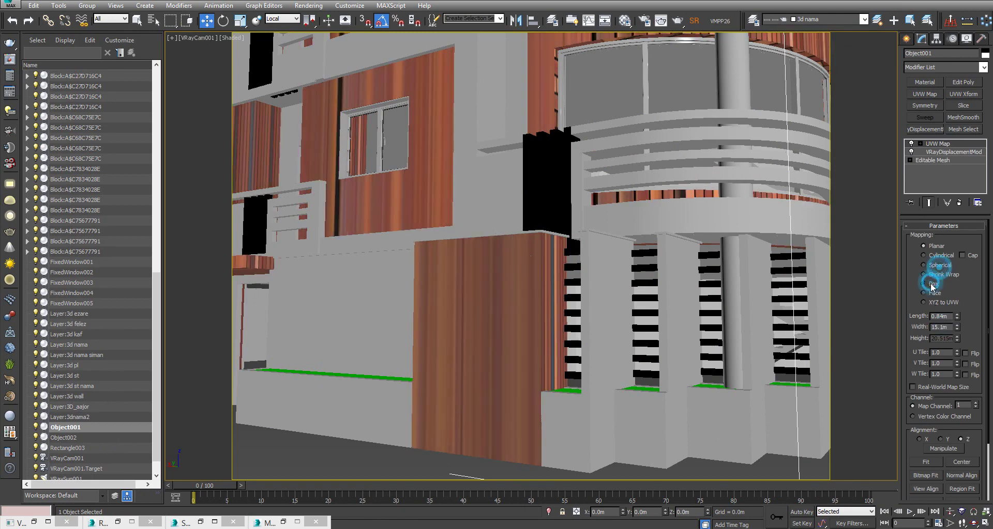
left_click(941, 338)
type("0.84")
key("Return")
Set the box mapping width and length to 1.65m each, then return to perspective view
double_click(941, 327)
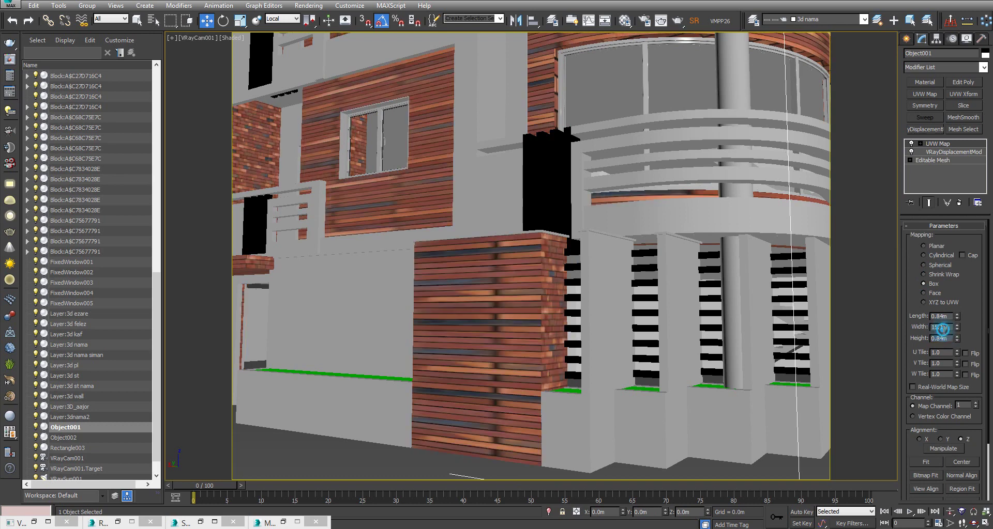
type("1.65")
key("Return")
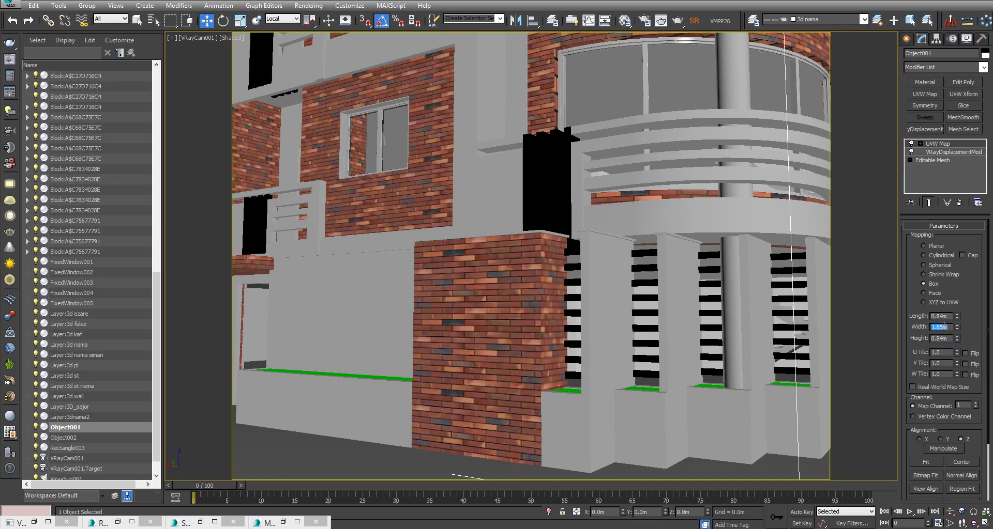
double_click(941, 316)
type("1.65")
key("Return")
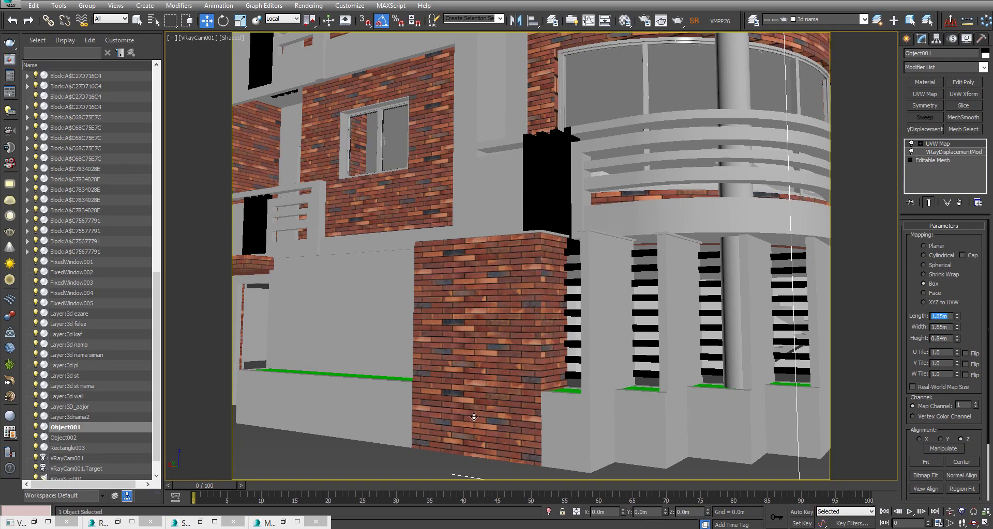
scroll(518, 312, "up", 2)
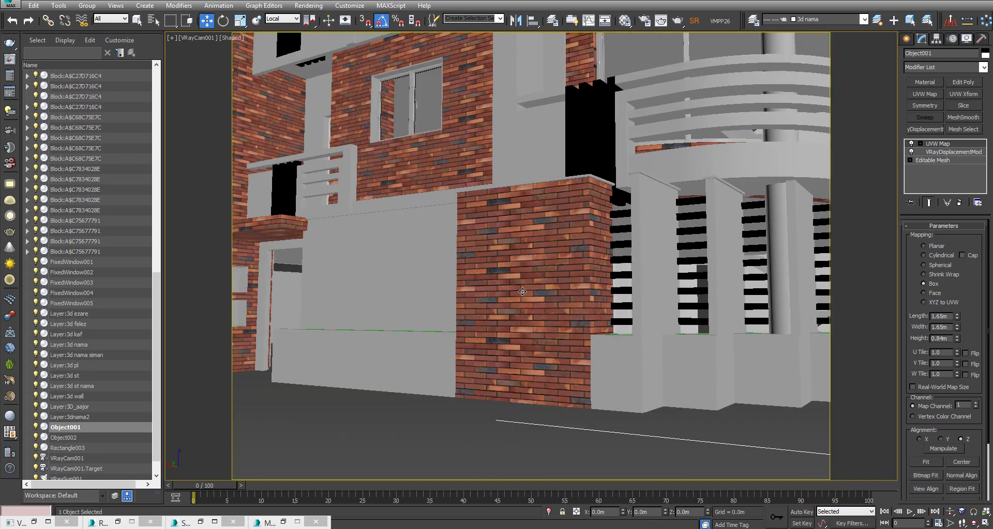
scroll(522, 292, "up", 2)
key("p")
scroll(522, 292, "down", 5)
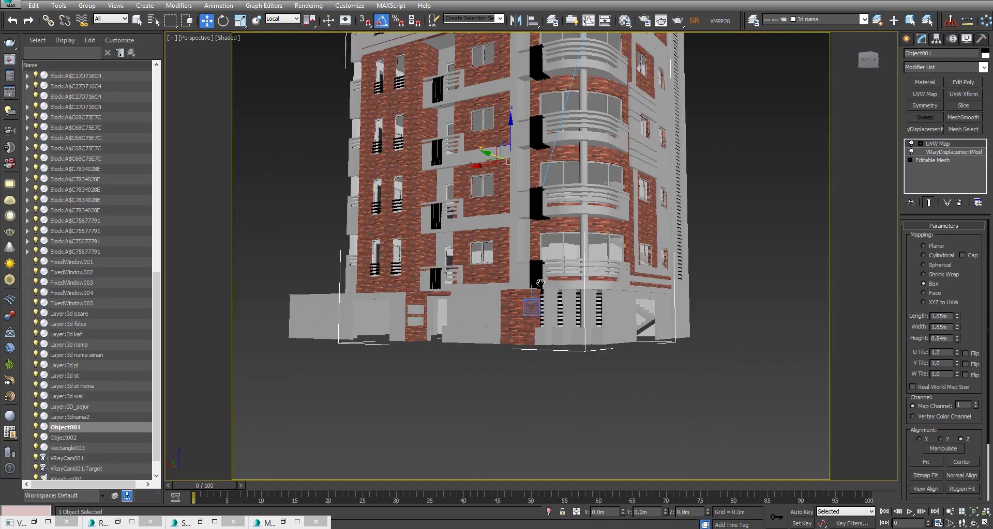
mouse_move(522, 259)
middle_mouse_down("alt")
mouse_move(569, 248)
mouse_move(559, 206)
mouse_move(501, 176)
middle_mouse_up("alt")
scroll(615, 239, "up", 2)
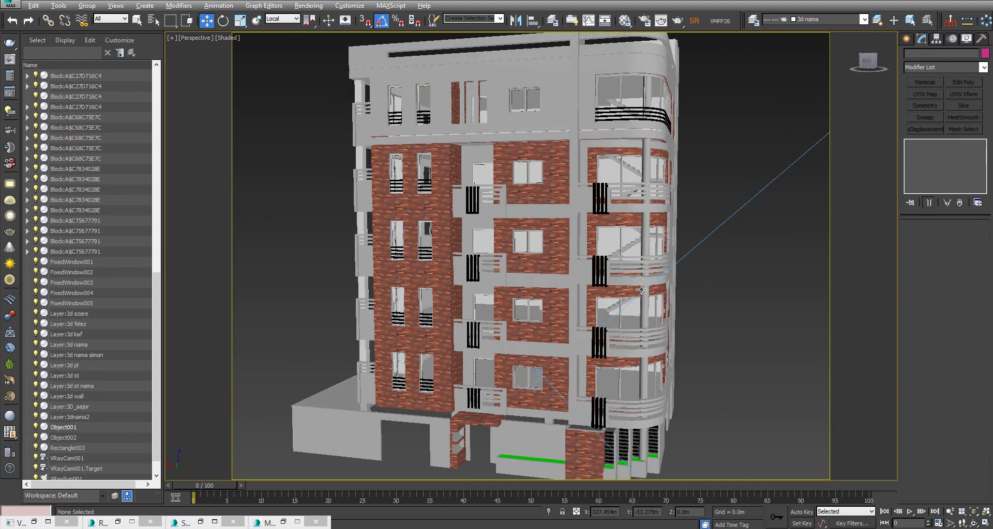
scroll(501, 176, "up", 5)
scroll(500, 176, "up", 2)
scroll(501, 173, "up", 4)
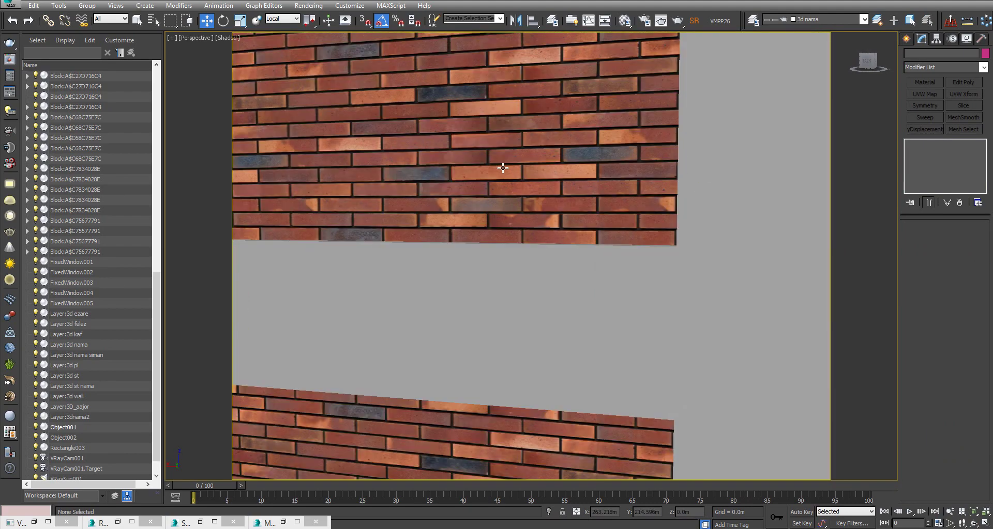
scroll(502, 170, "down", 4)
scroll(521, 236, "down", 2)
scroll(517, 233, "up", 2)
scroll(486, 202, "up", 5)
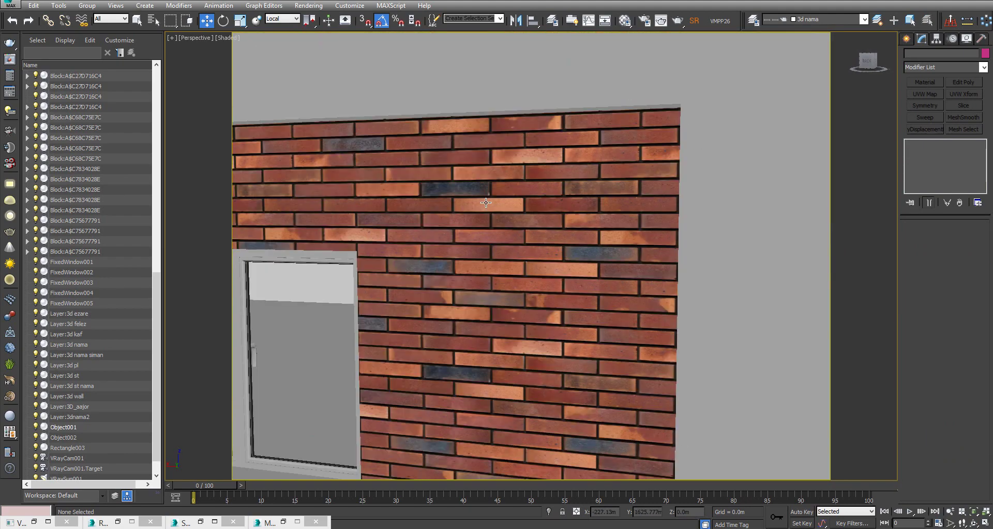
scroll(455, 193, "up", 2)
scroll(455, 194, "down", 3)
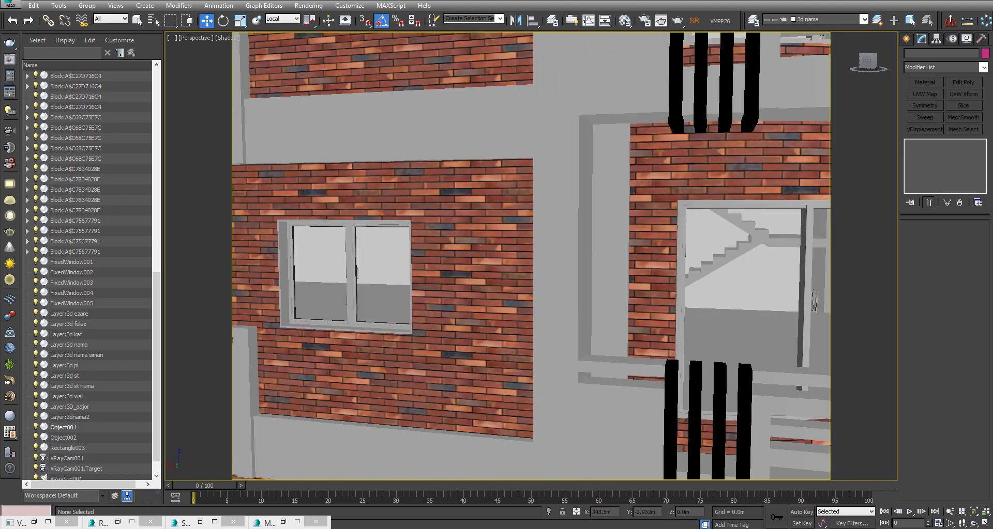
key("alt+Tab")
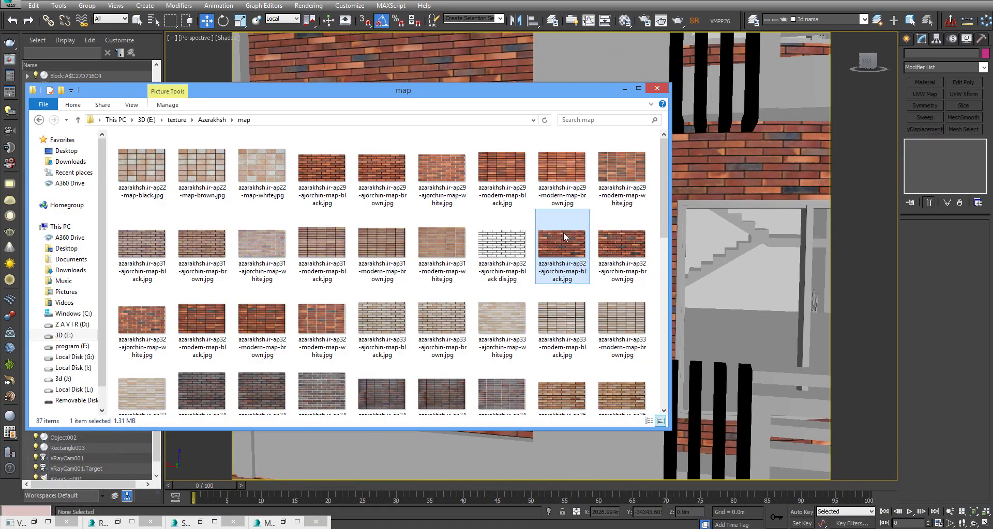
double_click(563, 233)
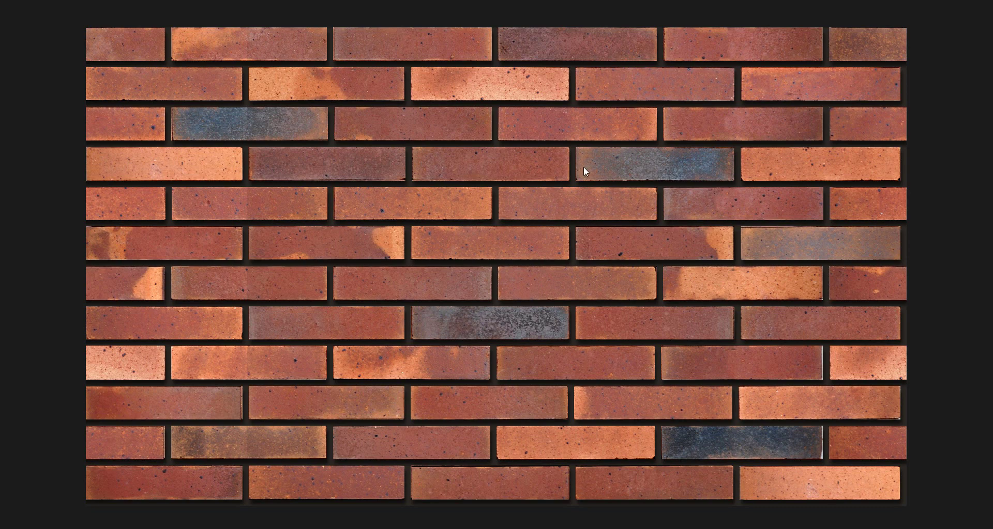
Open the ap32 brick JPG full-screen in Windows Photo Viewer, inspect it, and close it
key("Escape")
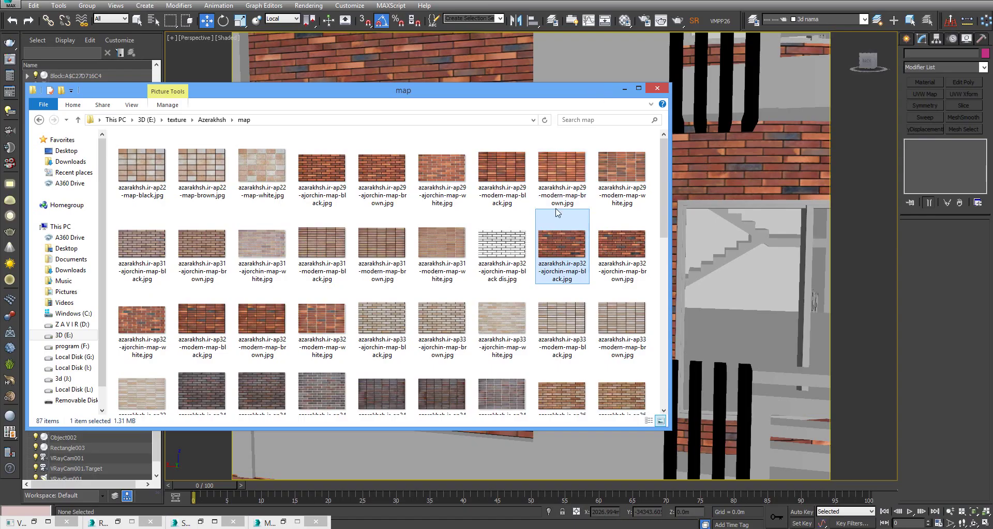
double_click(560, 230)
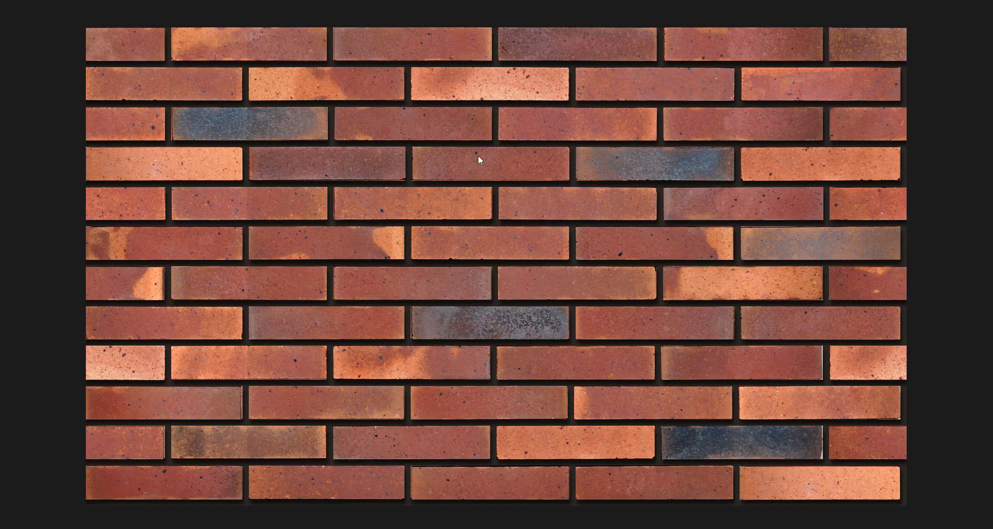
right_click(422, 119)
key("Escape")
key("Escape")
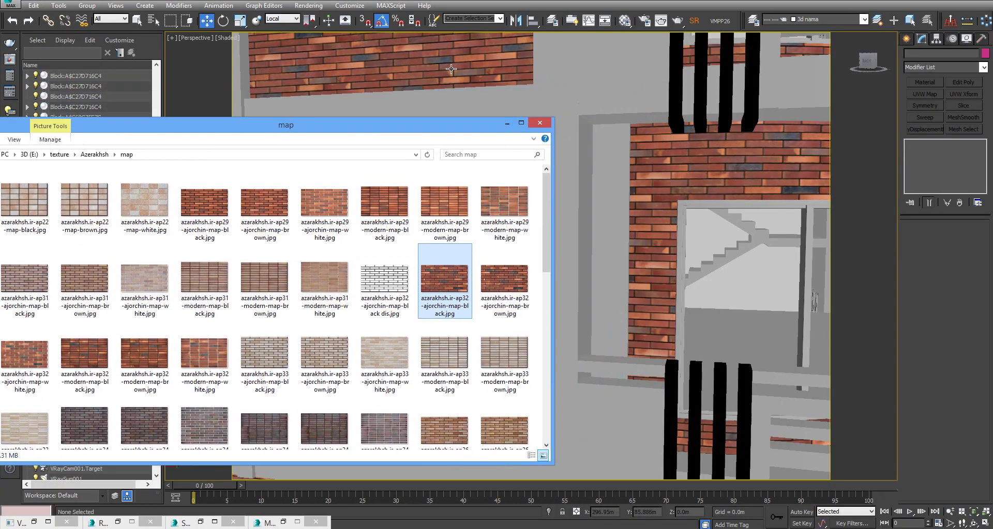
Select Object001 and open Material #4 in the Material Editor
left_click(452, 68)
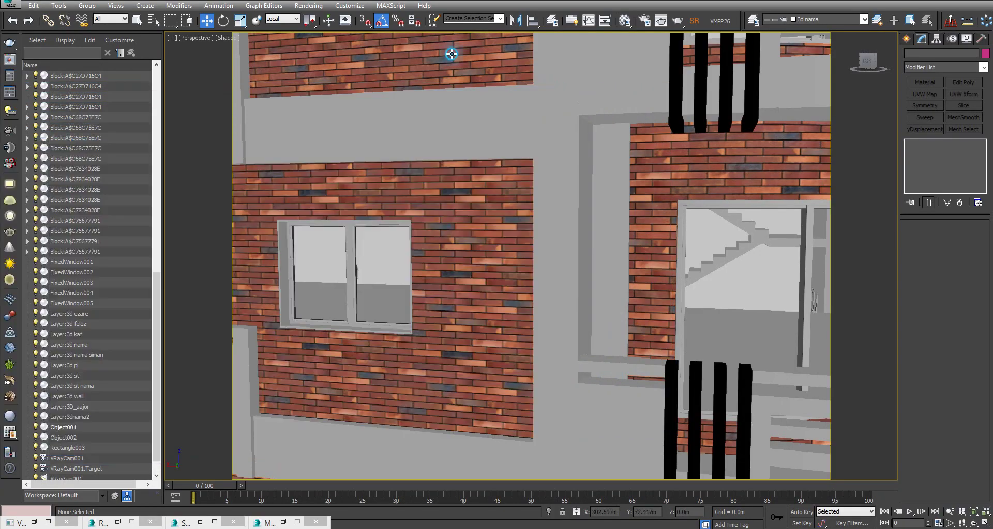
scroll(585, 174, "up", 3)
scroll(585, 174, "up", 3)
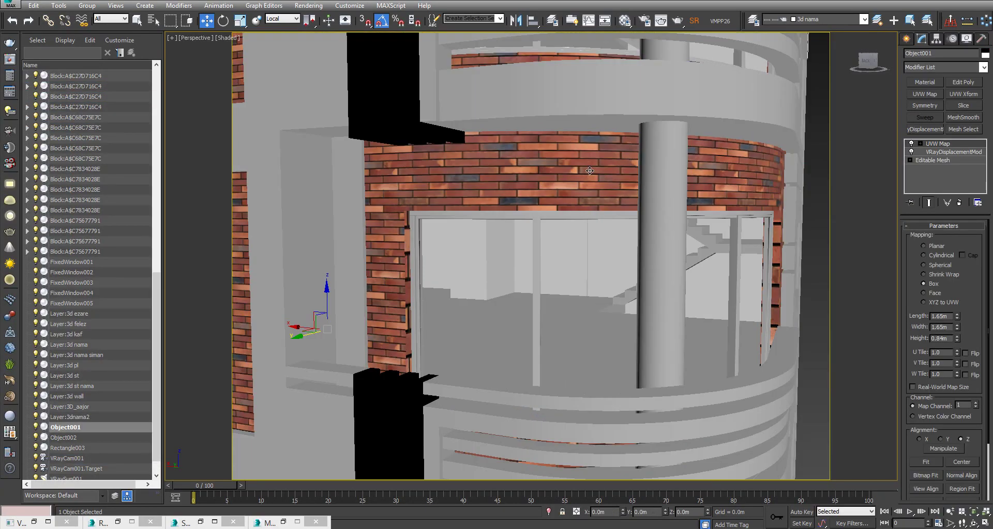
key("m")
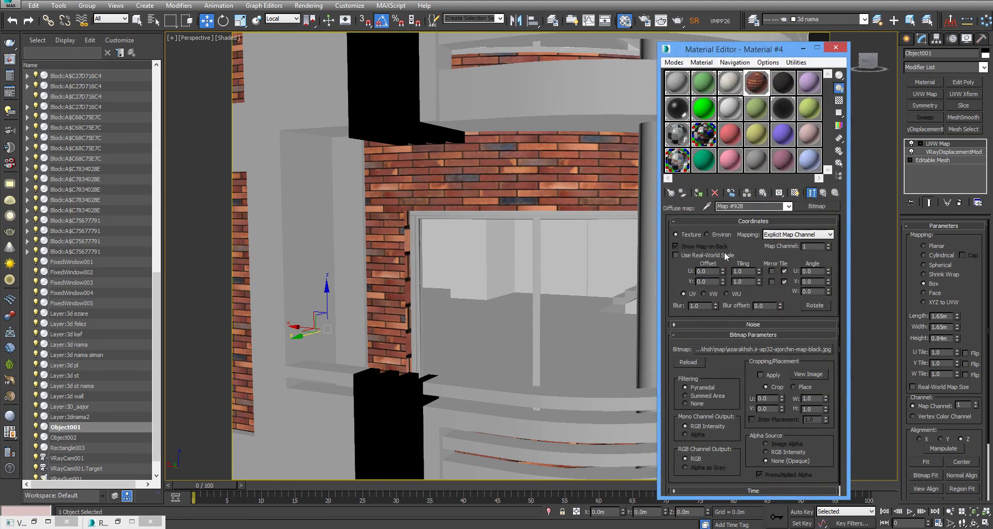
left_click(821, 192)
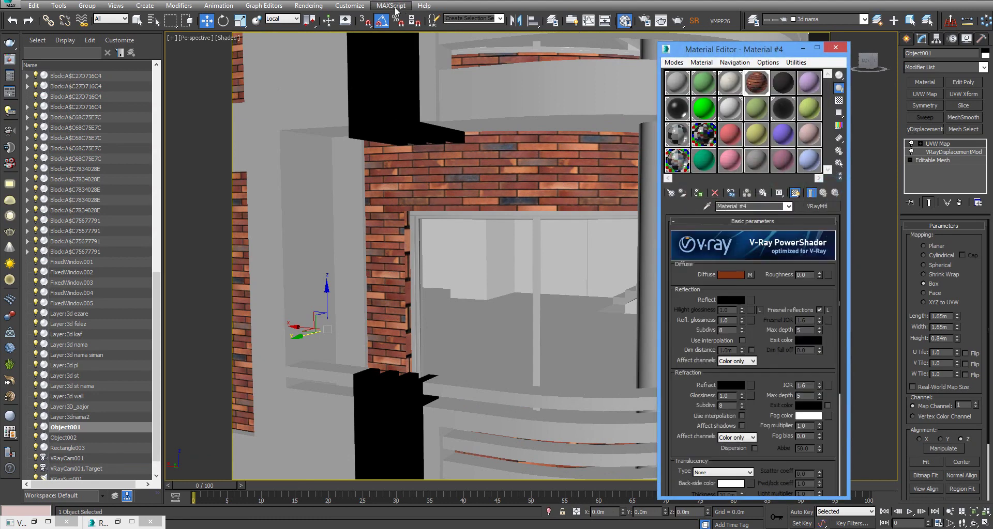
View azarakhsh.ir-ap32-ajorchin-map-black.jpg from the map folder in a small image viewer
left_click(308, 5)
left_click(356, 192)
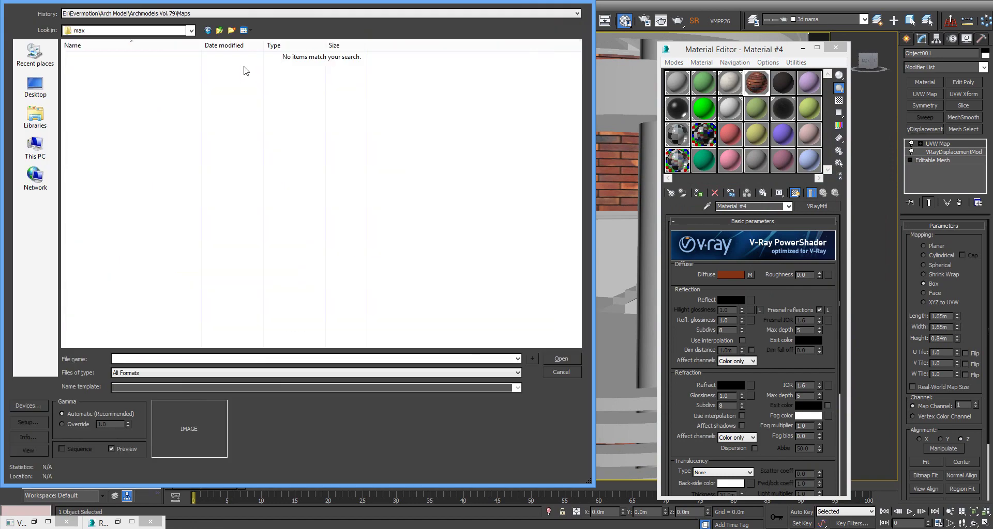
key("alt+Tab")
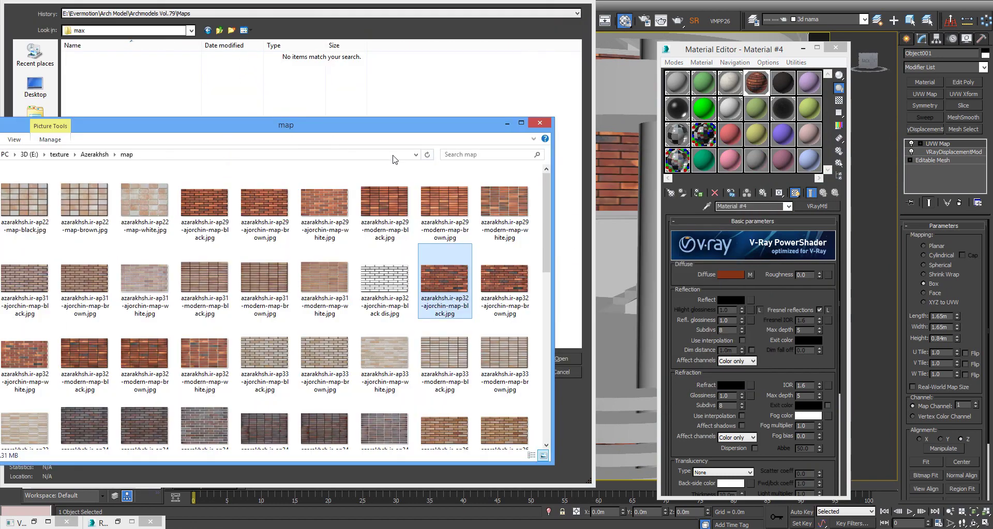
left_click(396, 155)
key("ctrl+c")
key("alt+Tab")
key("ctrl+v")
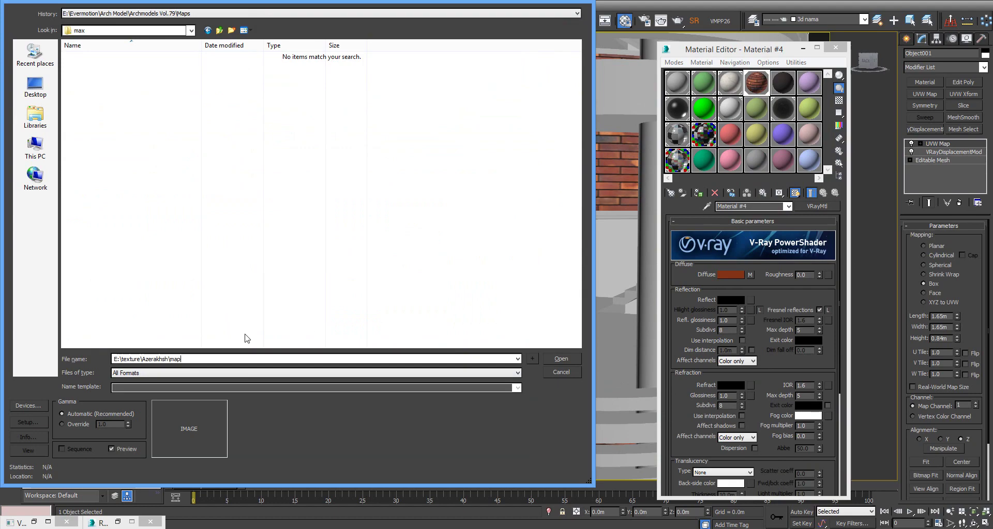
key("Return")
double_click(479, 138)
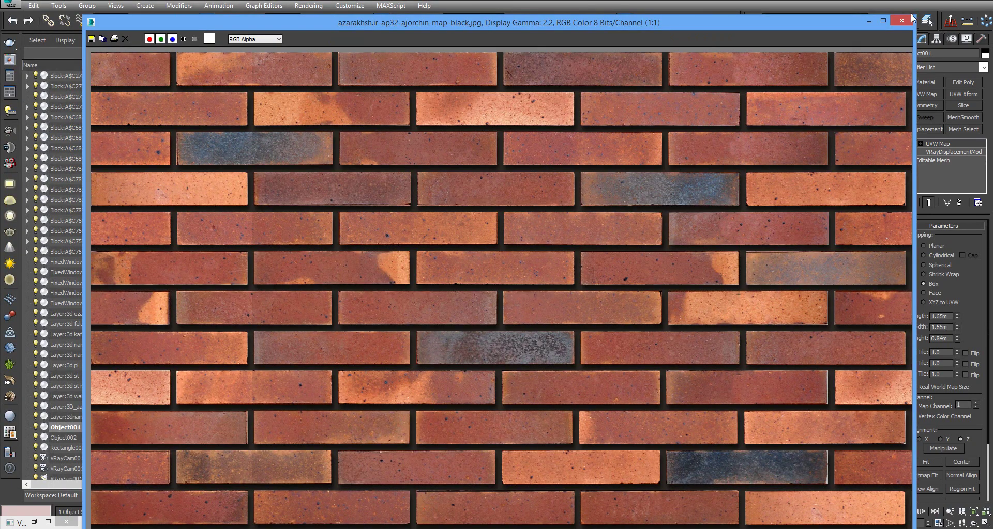
mouse_move(912, 16)
left_mouse_down()
mouse_move(427, 241)
mouse_move(446, 268)
left_mouse_up()
Replace the diffuse bitmap with a Tiles map, expand Advanced Controls, and reposition the brick image
right_click(750, 275)
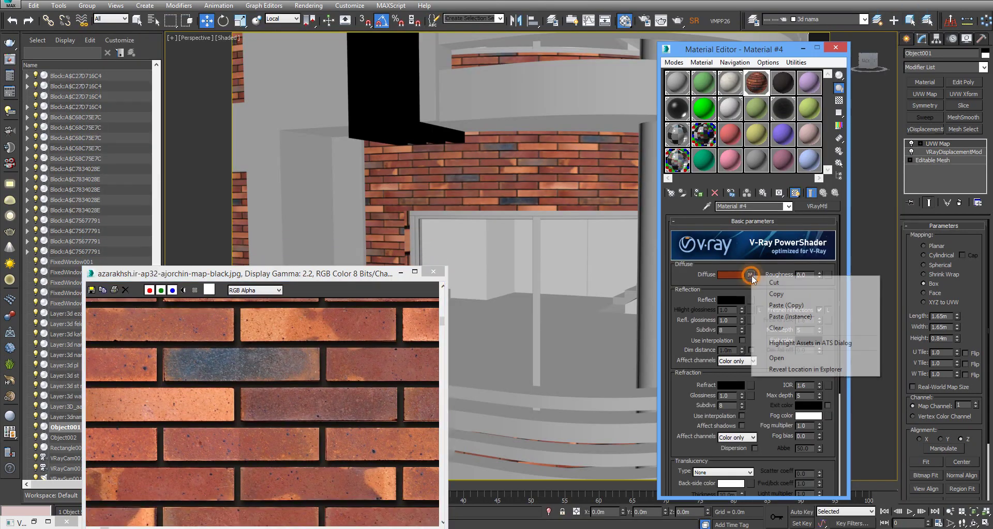
left_click(775, 328)
left_click(750, 274)
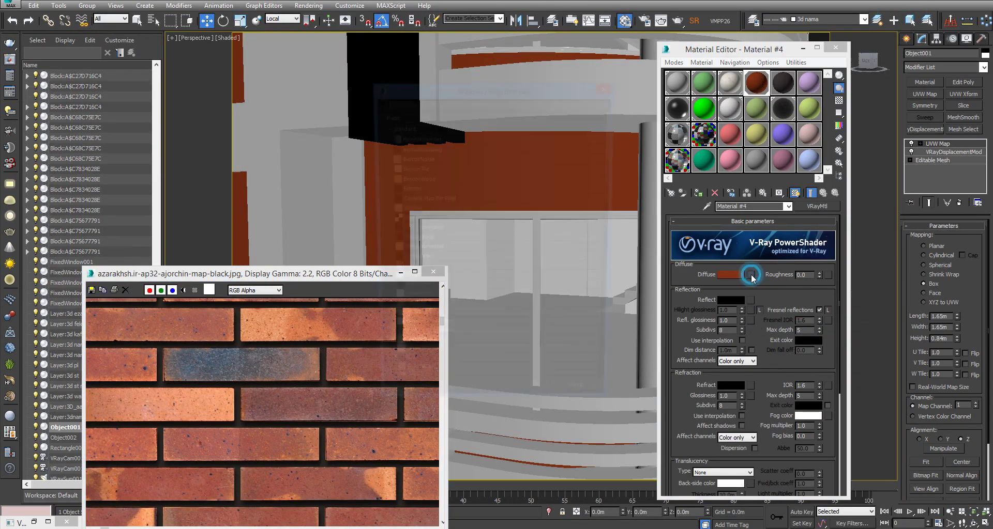
scroll(424, 328, "down", 3)
scroll(424, 318, "down", 5)
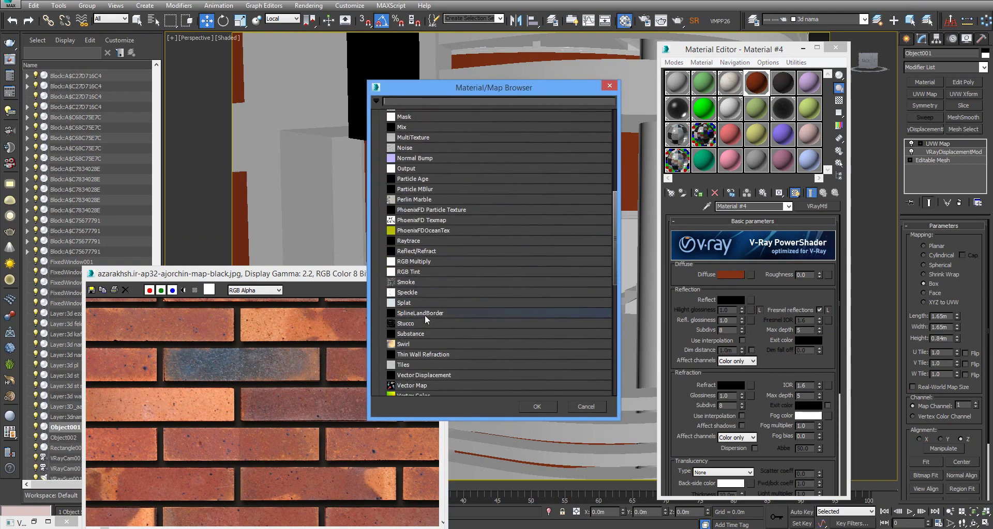
scroll(424, 315, "down", 3)
double_click(417, 291)
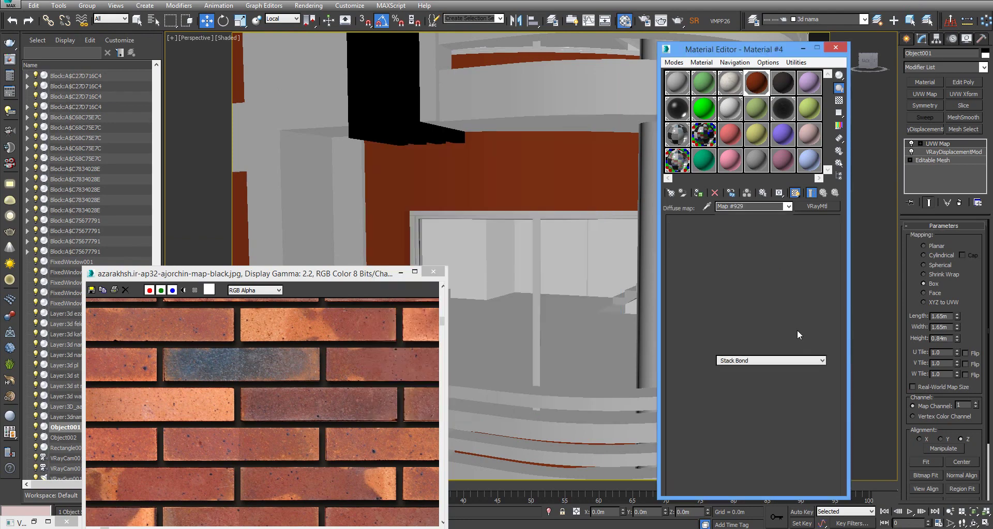
left_click(753, 384)
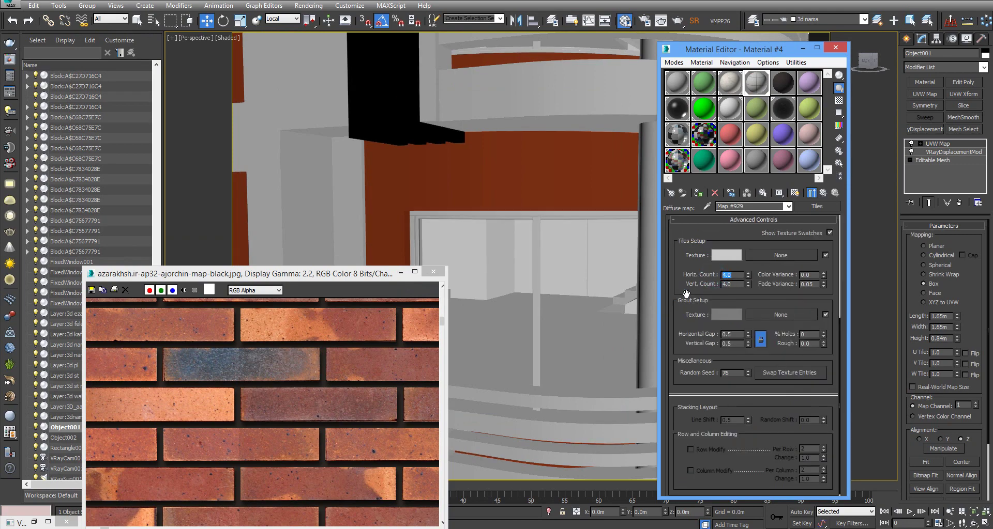
left_click(285, 272)
left_click_drag(285, 273, 340, 192)
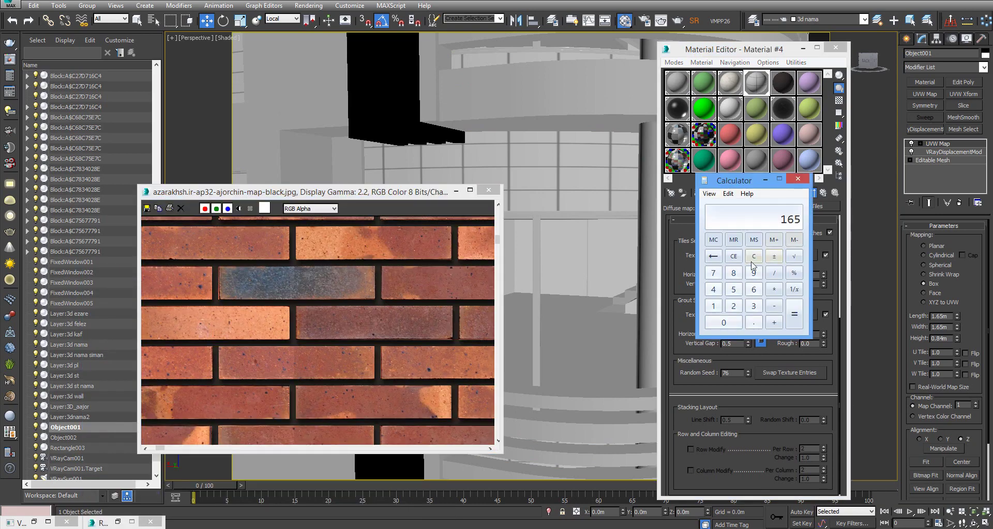
Calculate 33×7 and double it to 462 in Calculator
left_click(754, 256)
type("337")
key("Return")
type("*2")
key("Return")
Set the mapping length to 4.62, width to 4 and height to 4.62
double_click(939, 316)
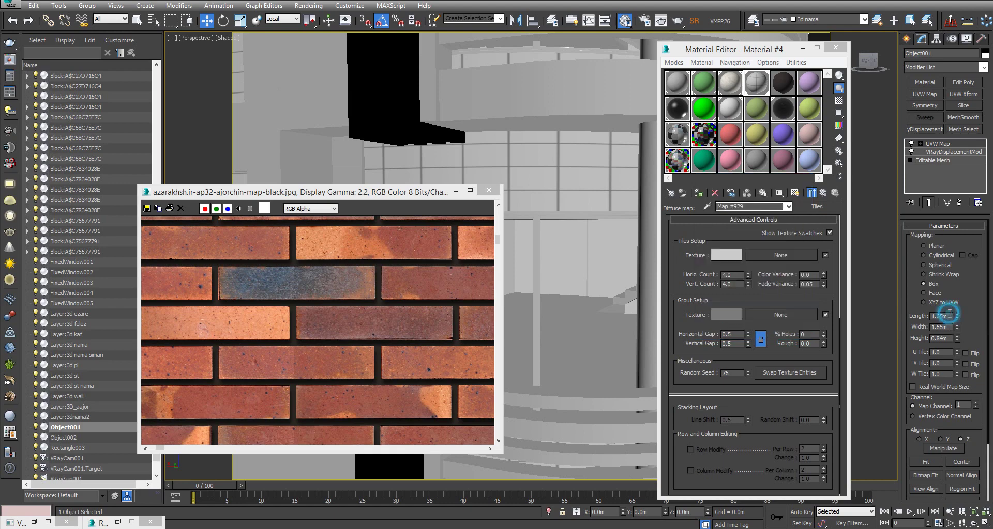
type("4.62")
double_click(948, 328)
type("4")
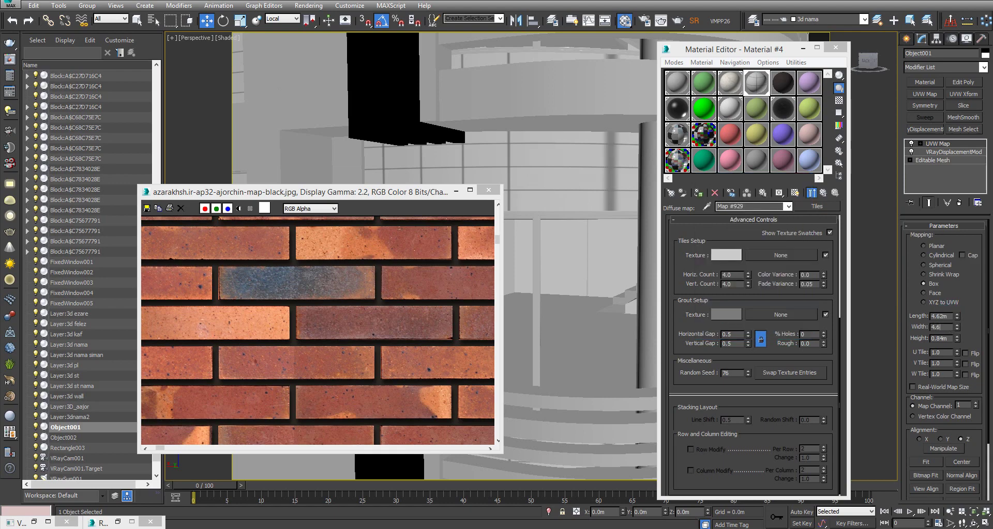
double_click(946, 339)
type("4.6")
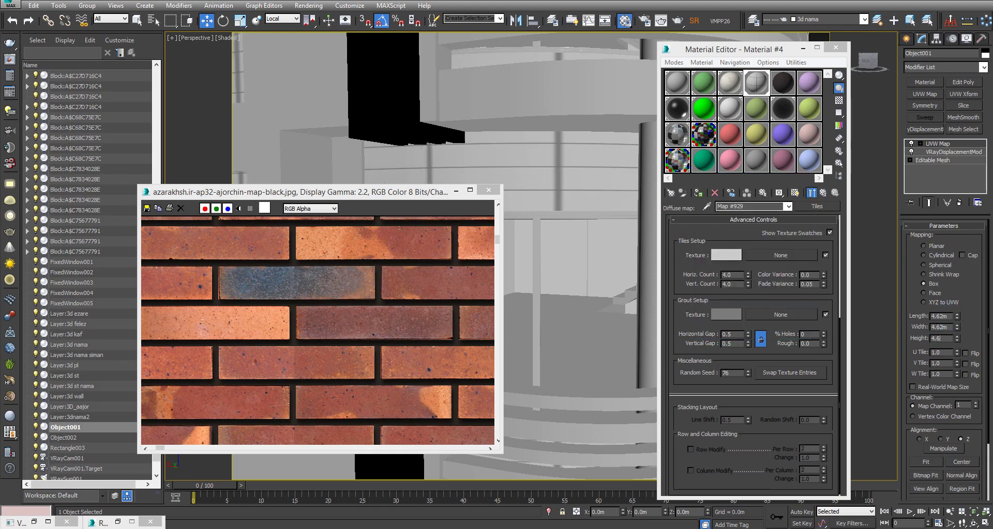
type("2m")
Try tile counts of 33 horizontal by 7 vertical, then 7 by 33
double_click(732, 274)
type("3")
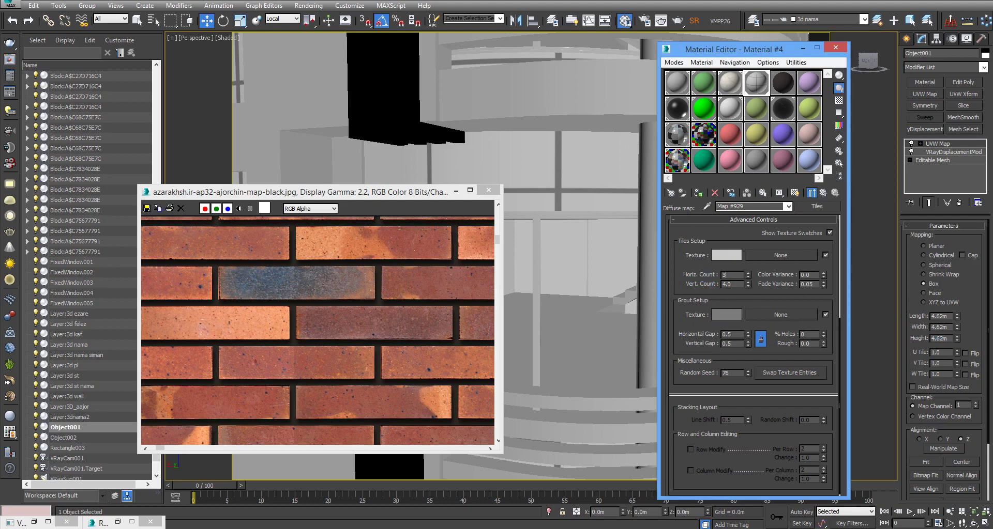
type("3")
key("Return")
double_click(729, 285)
type("7")
key("Return")
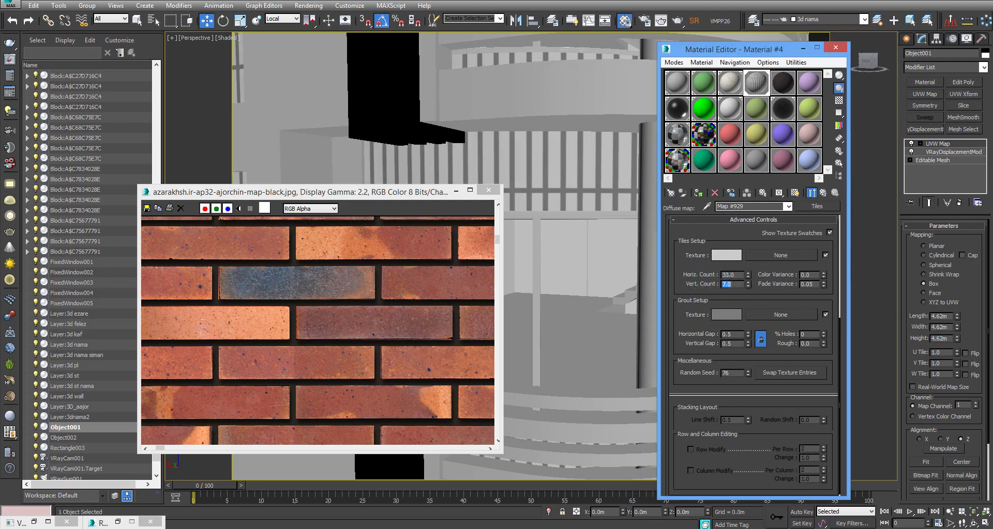
double_click(731, 275)
type("7")
key("Return")
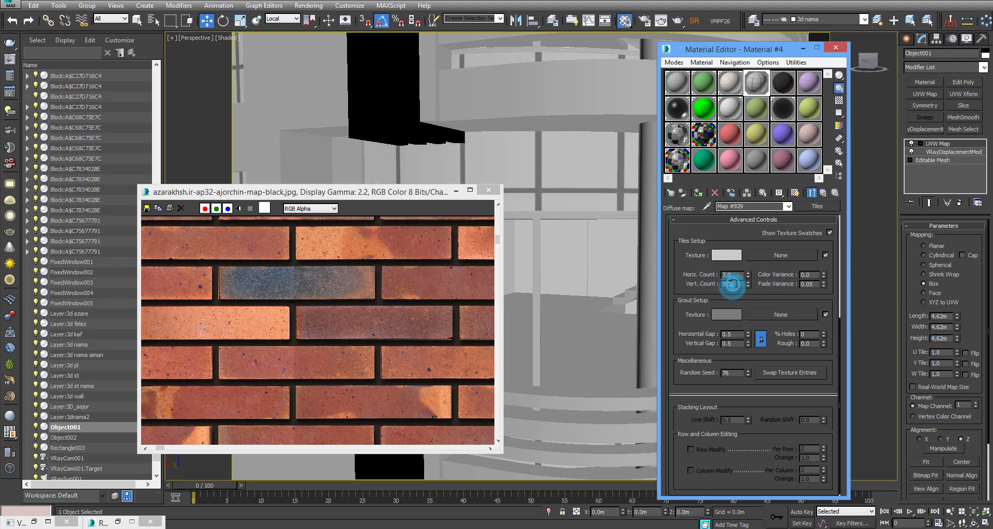
double_click(729, 285)
type("33")
key("Return")
Settle on Vert. Count 66 and Horiz. Count 14, then select the horizontal grout gap
type("66")
key("Return")
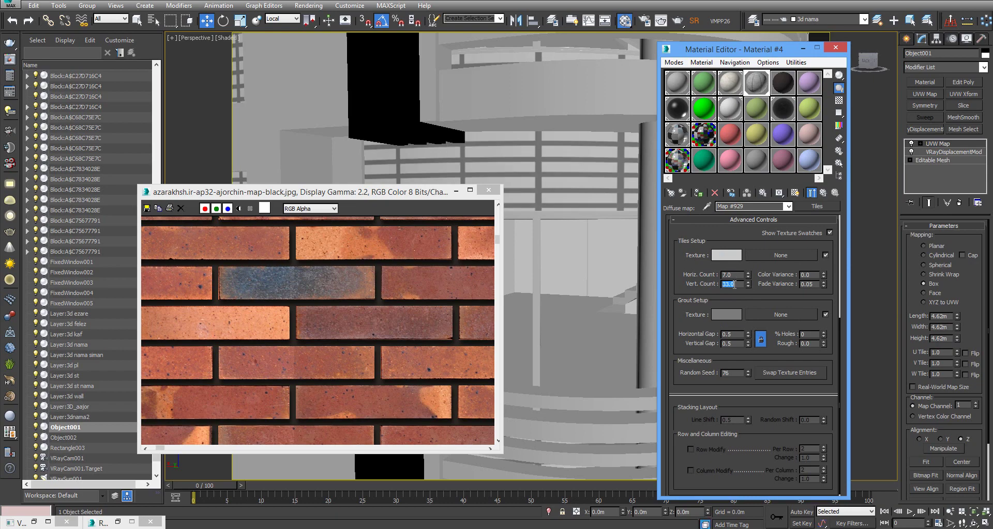
double_click(729, 275)
type("14")
key("Return")
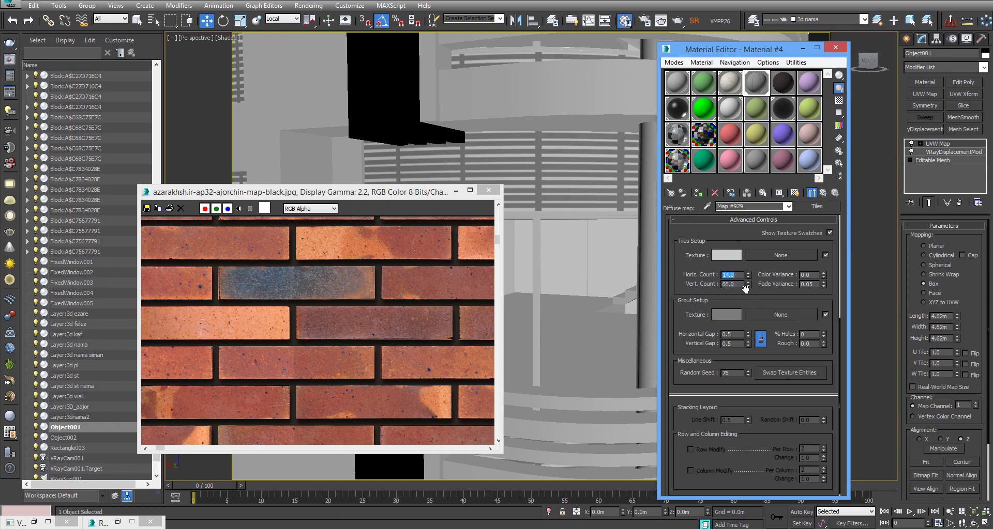
double_click(731, 334)
Set the grout gap to 0.1 and the grout colour to black
type(".1")
left_click(726, 319)
left_click(305, 76)
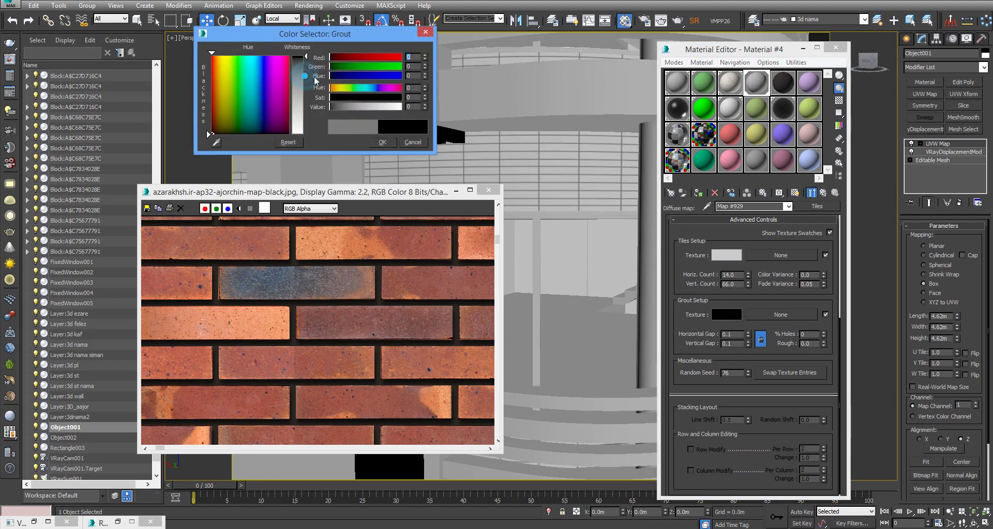
Sample a reddish-brown tile colour from a brick in the photo and accept it
left_click(726, 255)
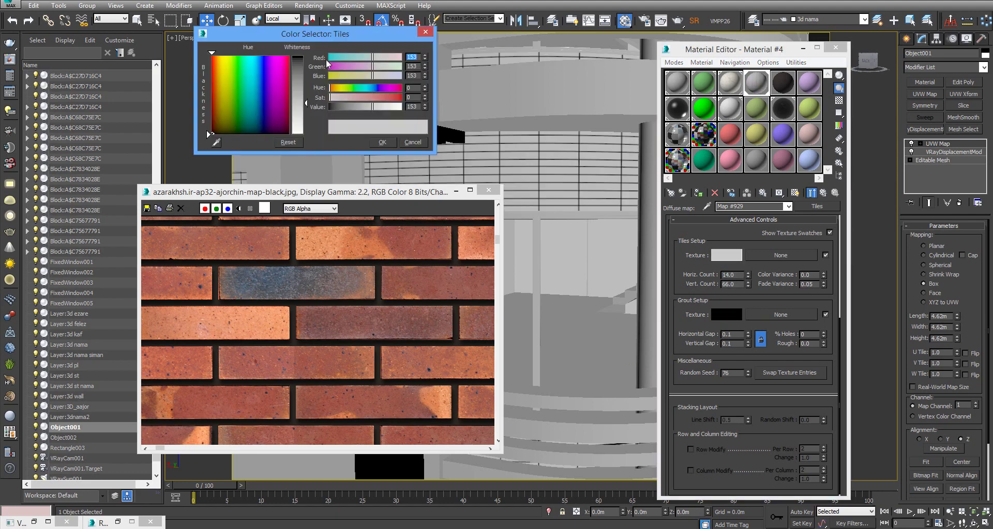
left_click_drag(305, 103, 306, 110)
left_click(217, 148)
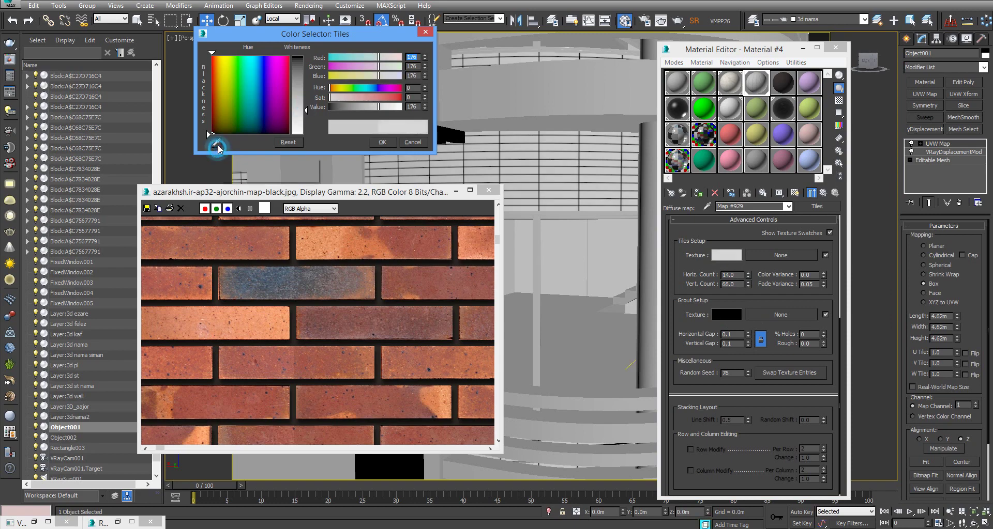
left_click(393, 321)
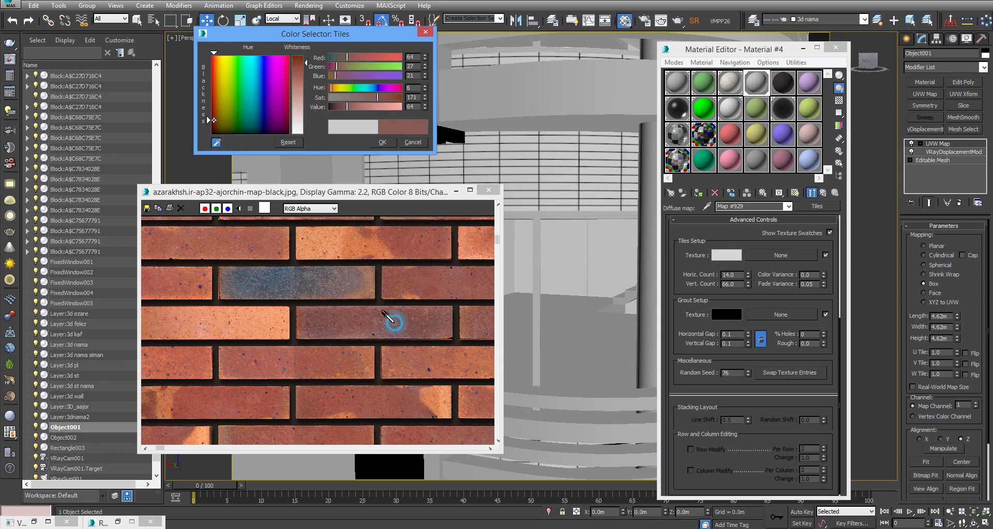
left_click(382, 142)
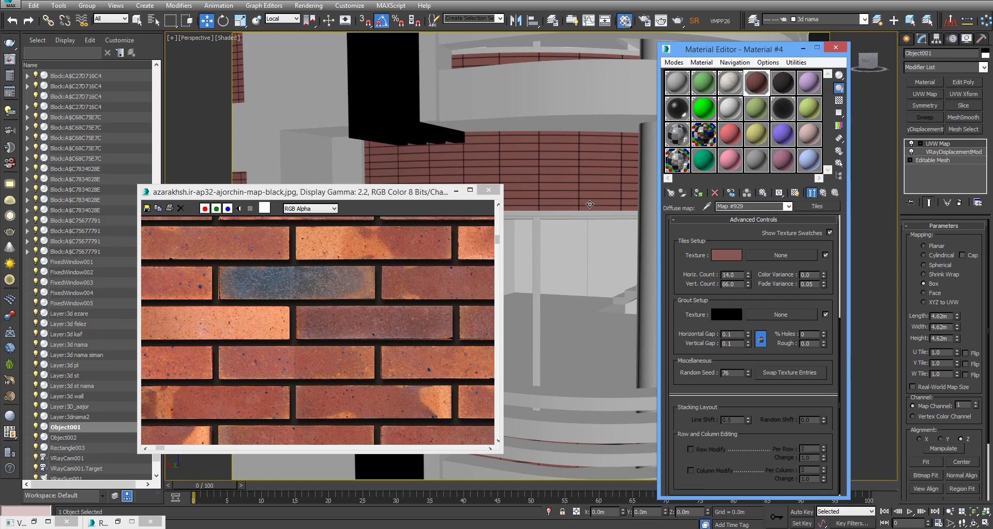
Isolate the brick wall and render it in V-Ray from VRayCam001
scroll(589, 203, "down", 5)
scroll(590, 209, "down", 3)
scroll(589, 209, "down", 3)
scroll(588, 209, "up", 4)
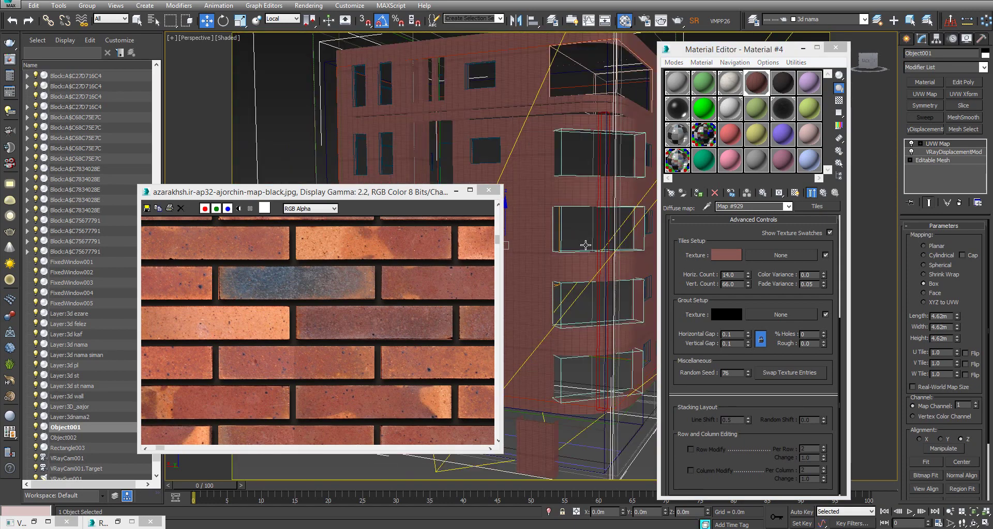
key("alt+q")
scroll(573, 241, "up", 5)
key("c")
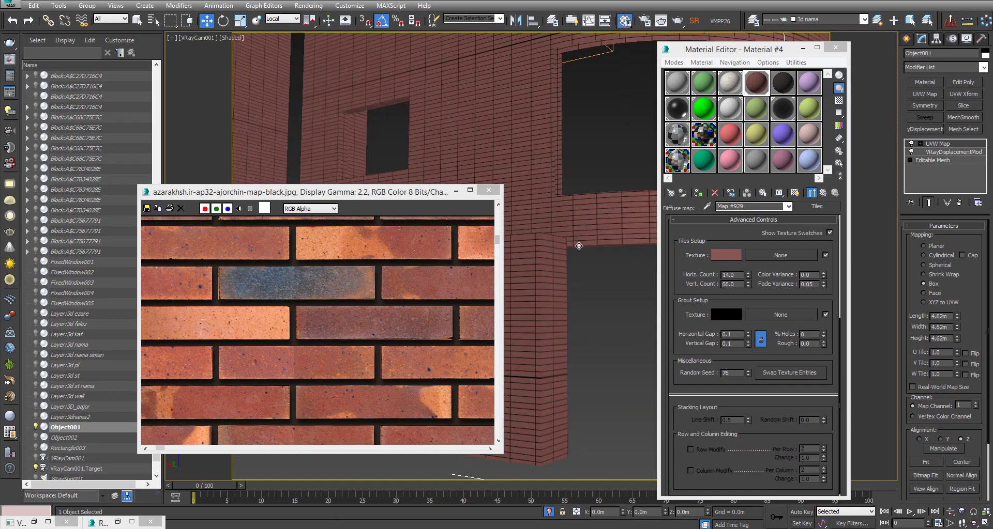
key("shift+q")
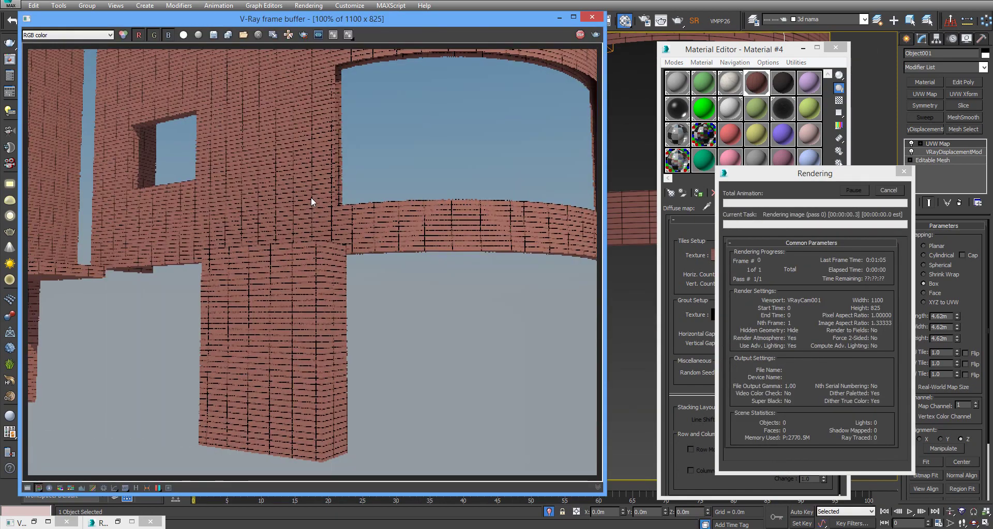
left_click(885, 192)
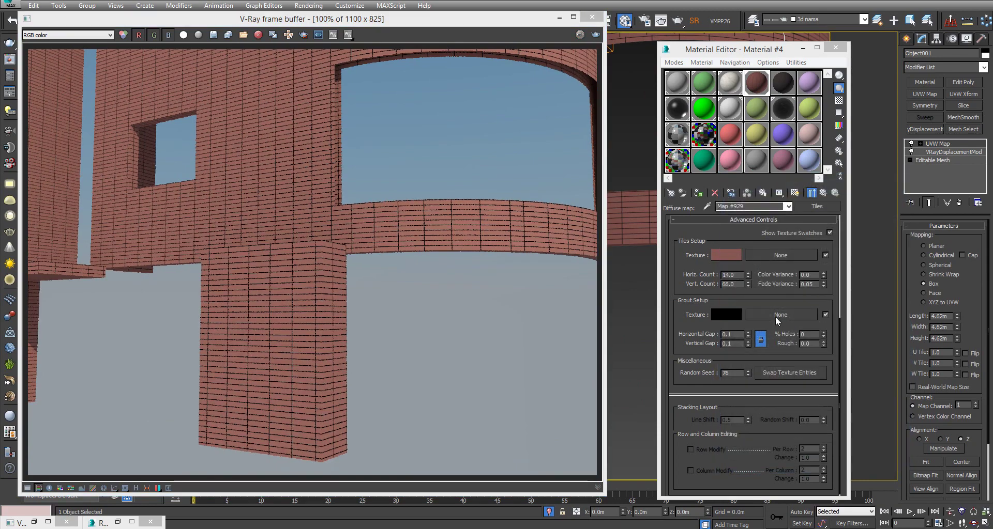
Set the tile Color Variance to 0.2 and re-render the facade
left_click(762, 274)
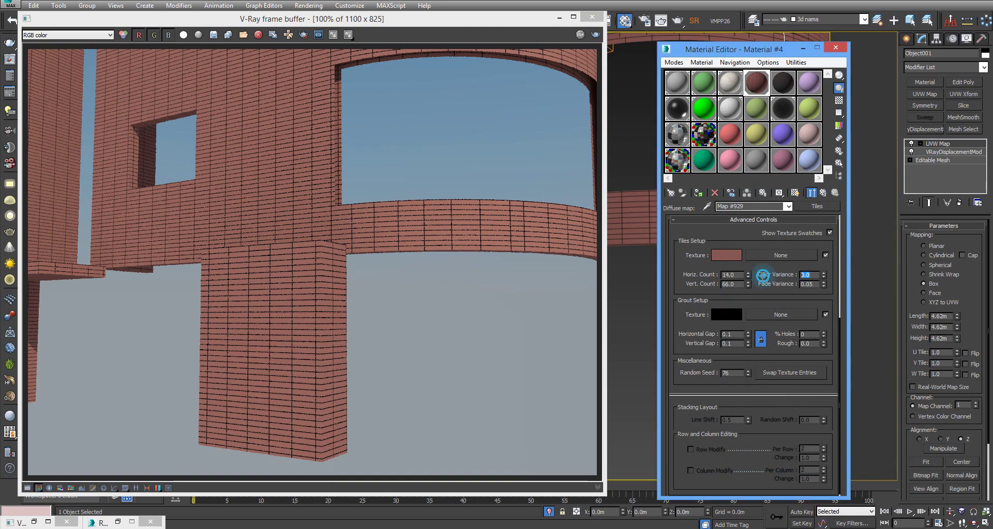
double_click(806, 275)
type("0.2")
key("Return")
key("shift+q")
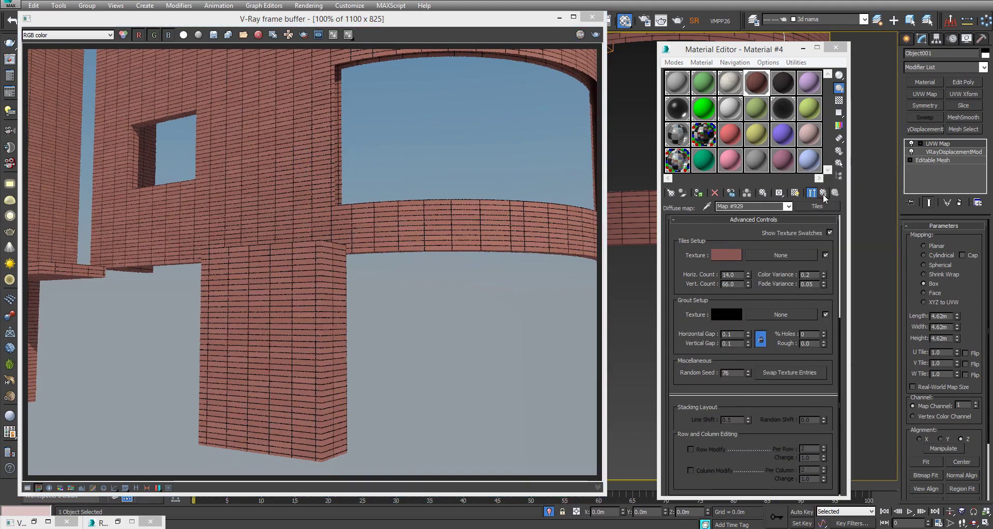
left_click(823, 193)
left_click(730, 274)
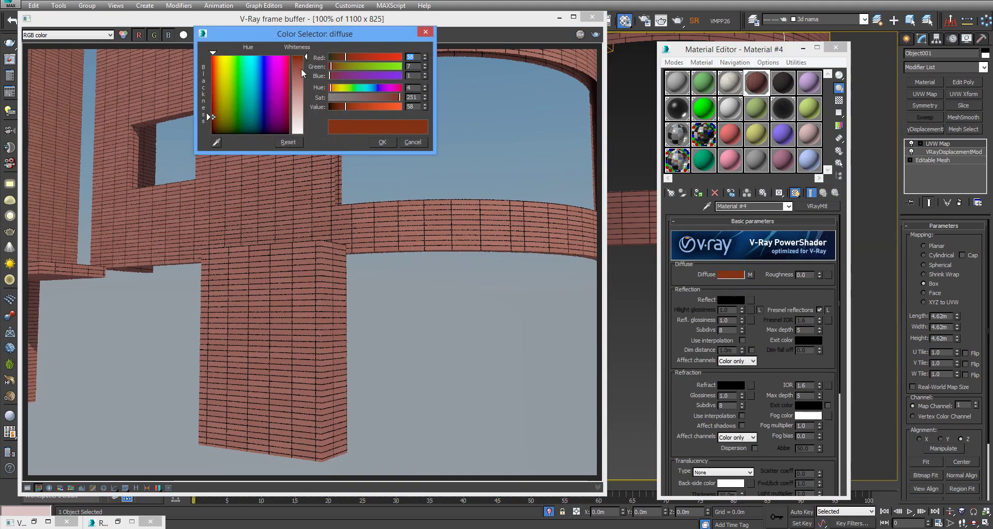
Make the V-Ray diffuse colour near black and re-render with tile Color Variance 0.3
type("0")
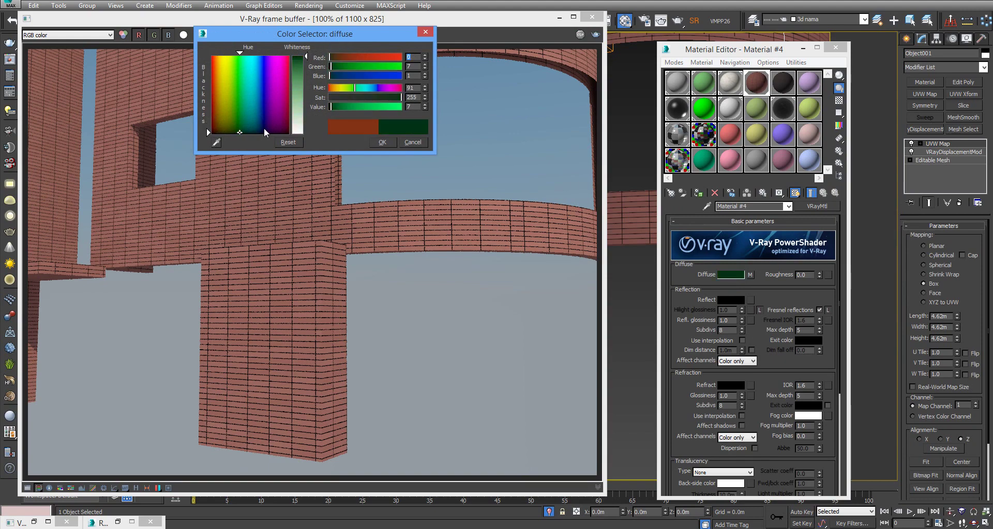
left_click(382, 142)
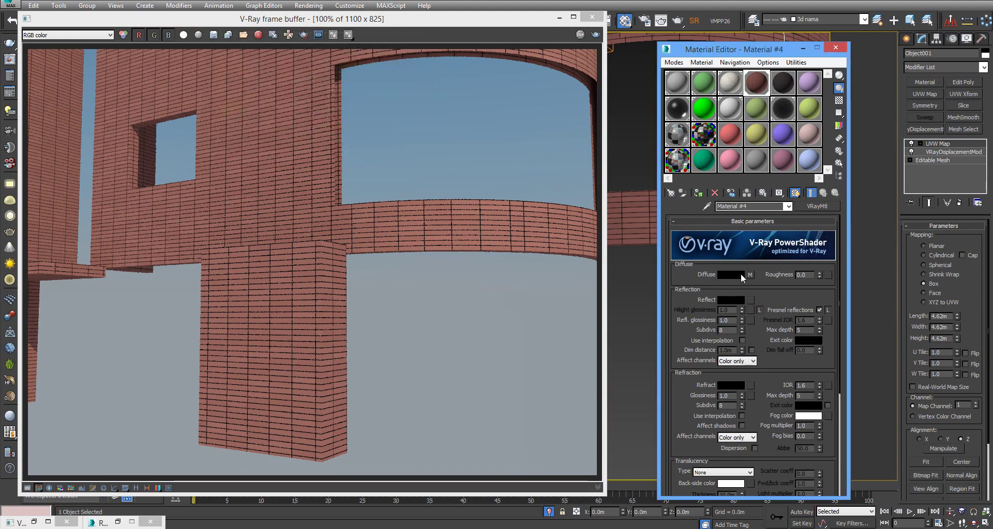
left_click(750, 274)
double_click(809, 439)
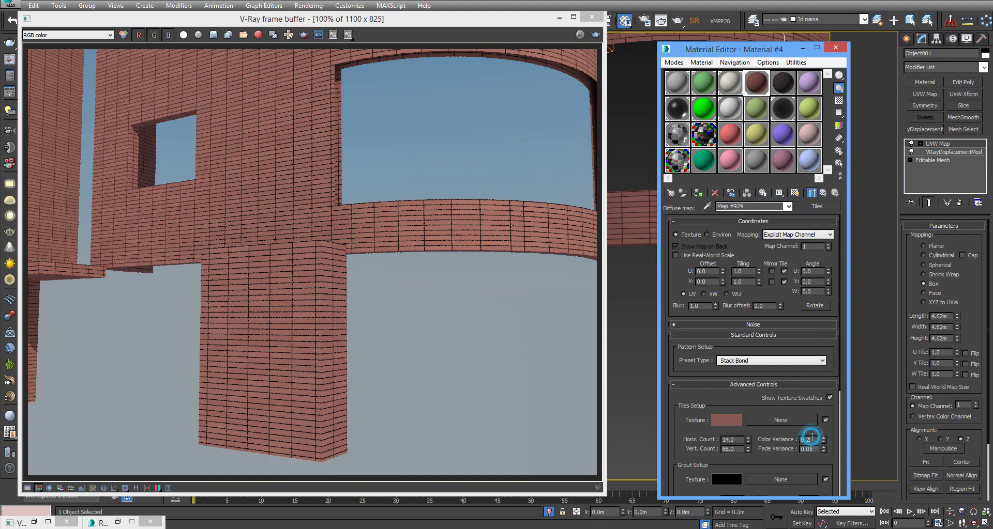
key("shift+q")
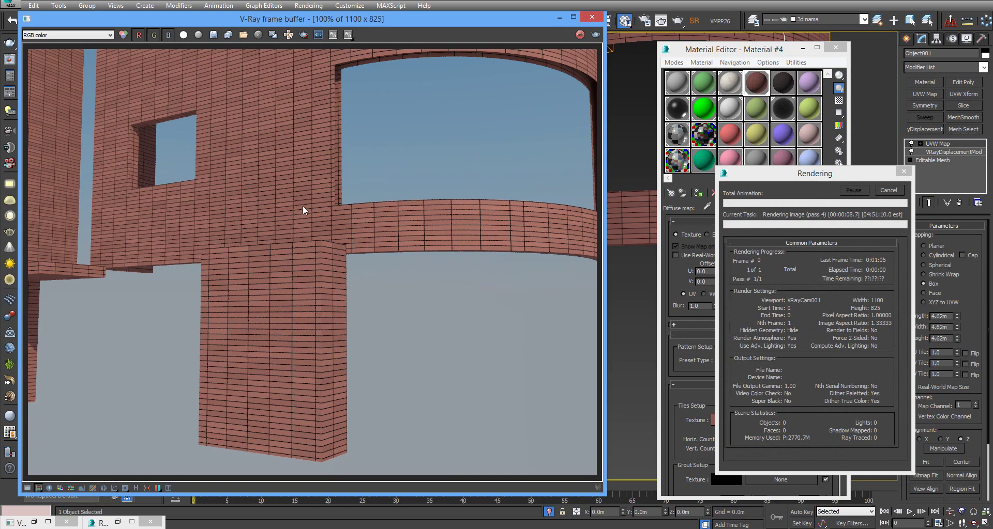
left_click(894, 192)
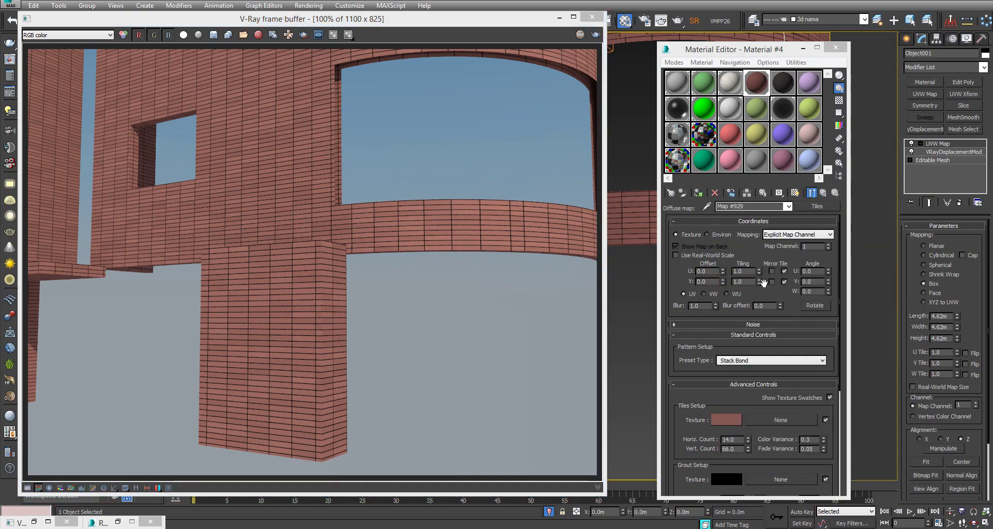
Load the bitmap archmodels79_081_001_1.jpg as the brick tiles' texture
left_click(775, 420)
scroll(425, 301, "up", 4)
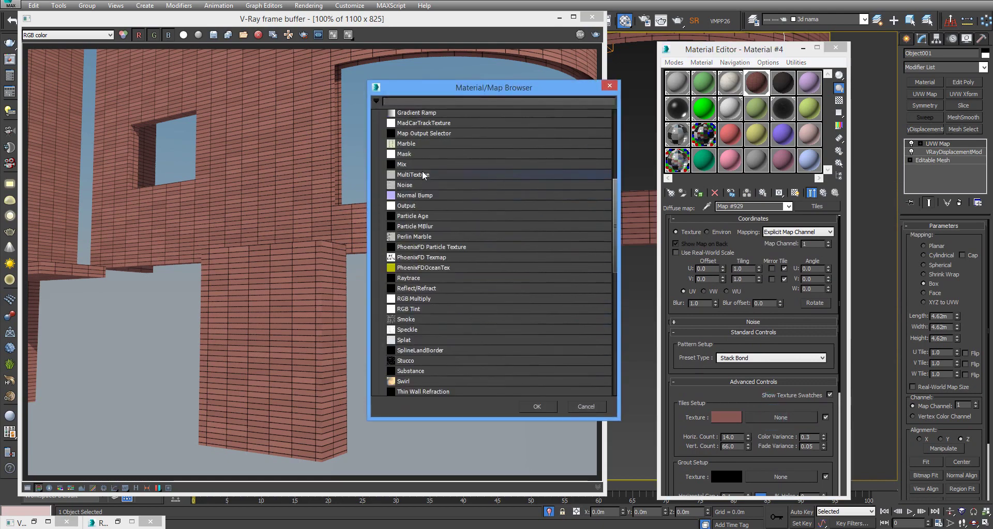
scroll(423, 192, "up", 2)
scroll(427, 237, "up", 2)
scroll(427, 236, "up", 2)
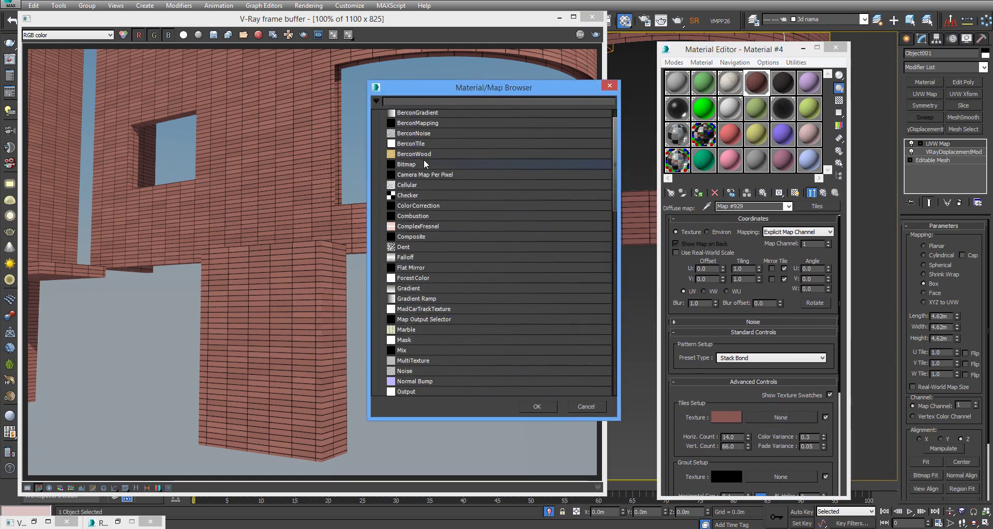
double_click(425, 164)
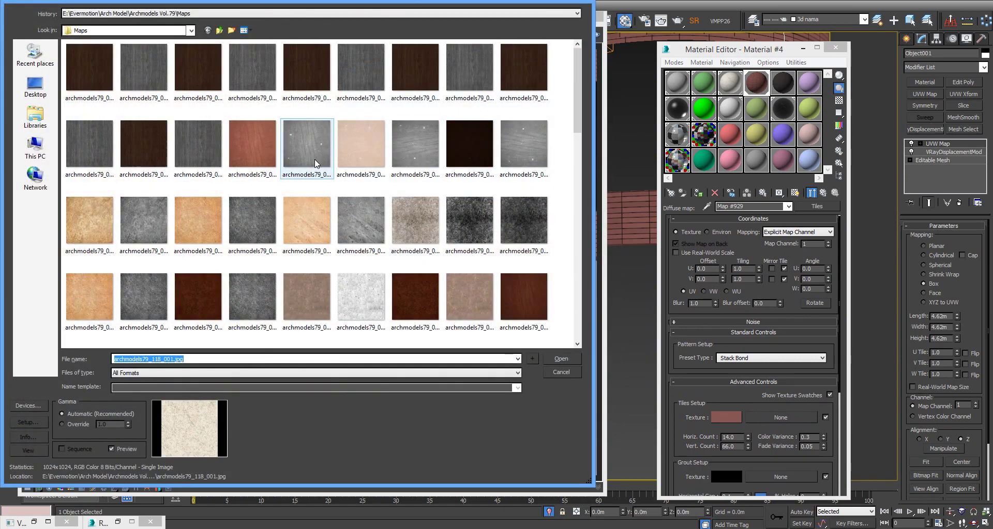
left_click(468, 300)
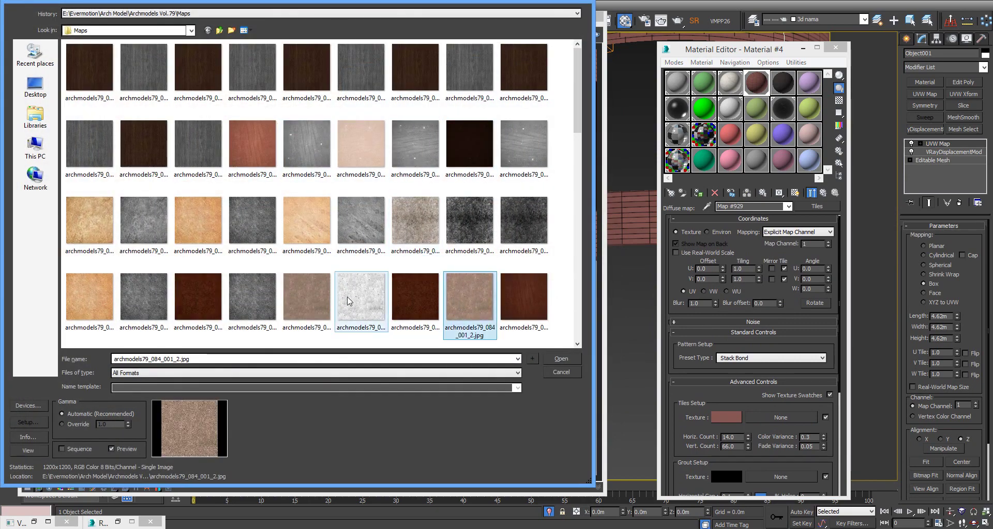
left_click(179, 226)
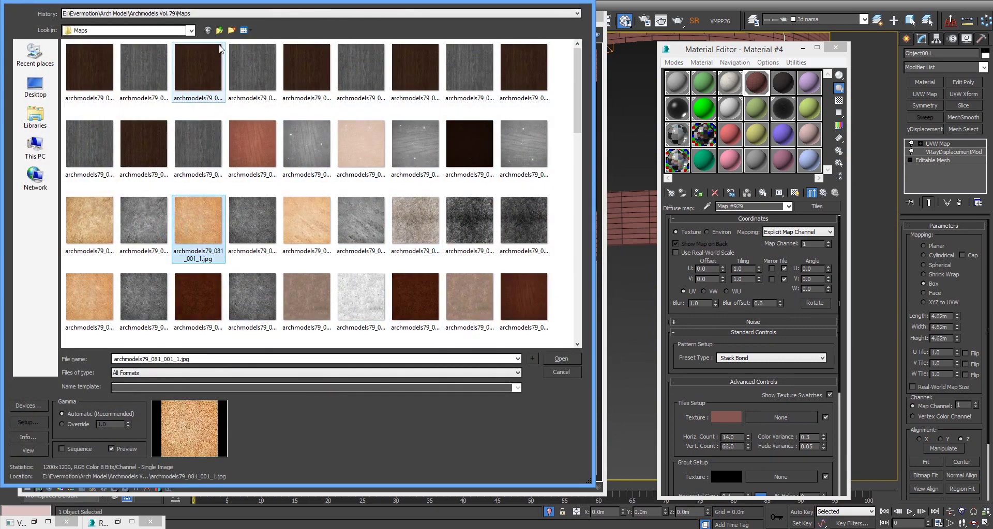
double_click(198, 215)
Show the bitmap in the viewport, then wrap it in a Color Correction map as sub-map
left_click(795, 193)
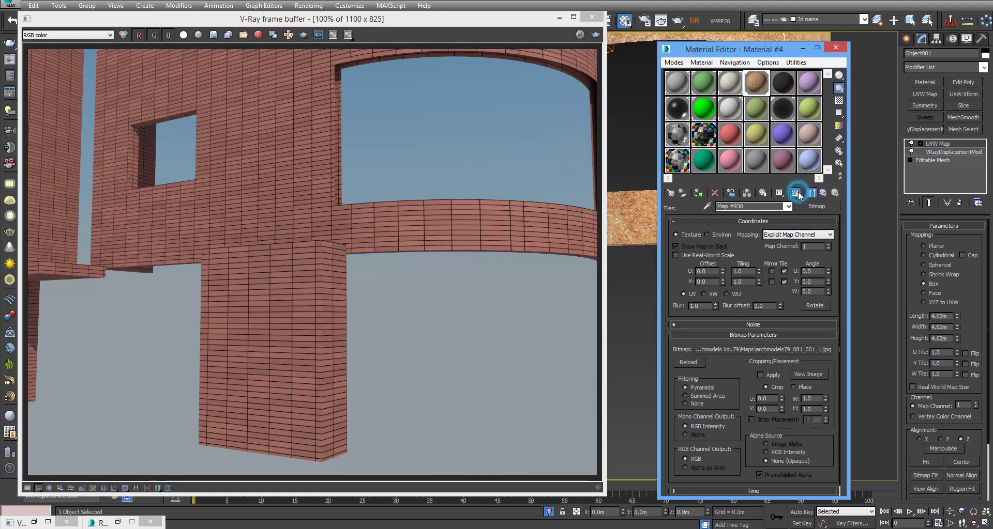
left_click(817, 376)
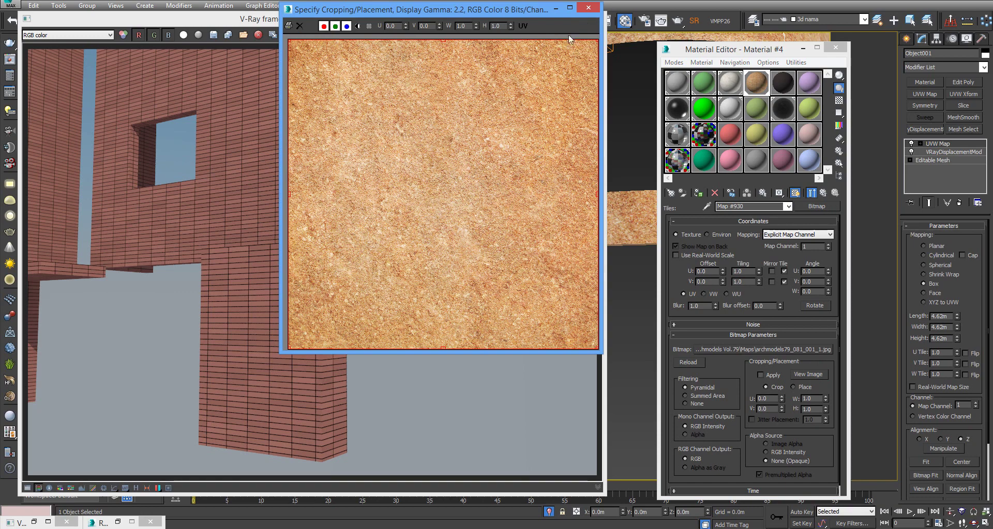
key("Escape")
left_click(816, 207)
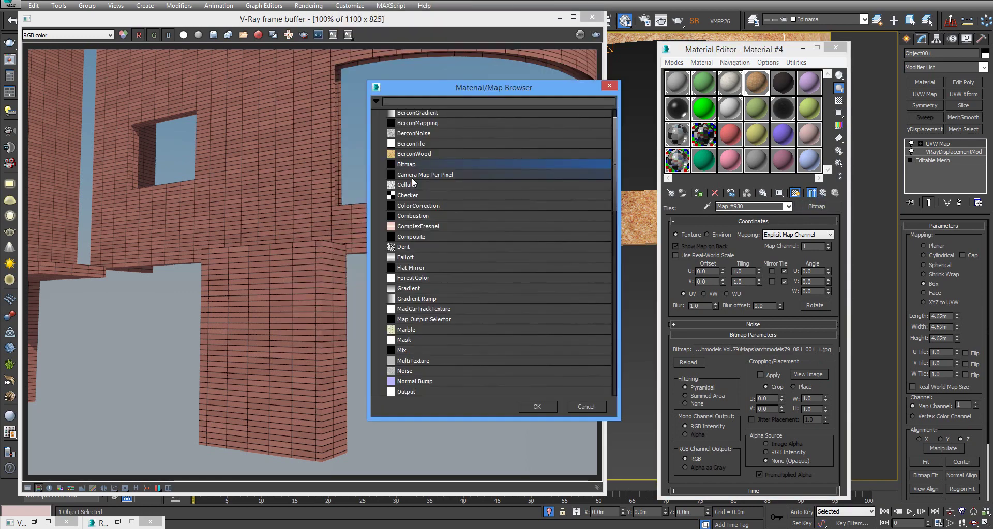
double_click(418, 205)
left_click(730, 299)
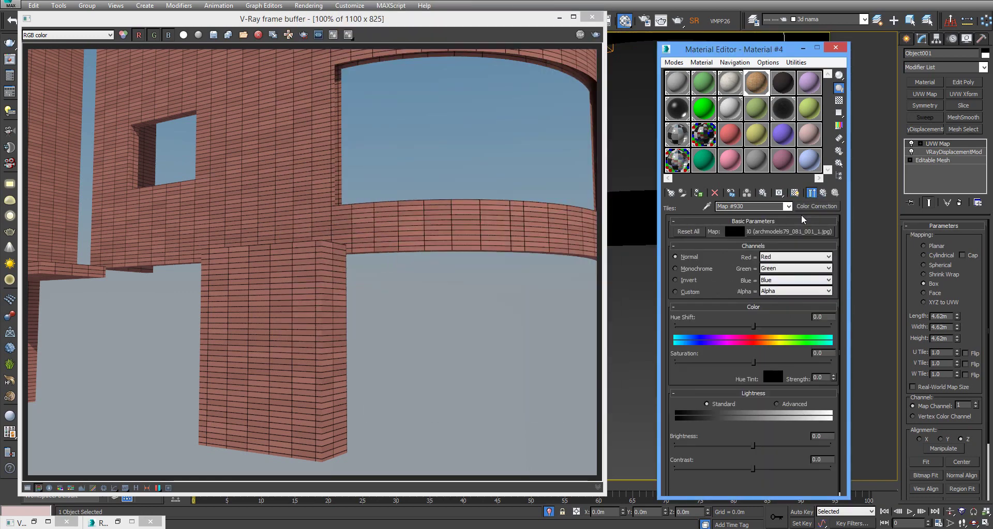
Inspect the brick bitmap in a large flat preview, then return to Color Correction Map #930
left_click(839, 176)
left_click(57, 95)
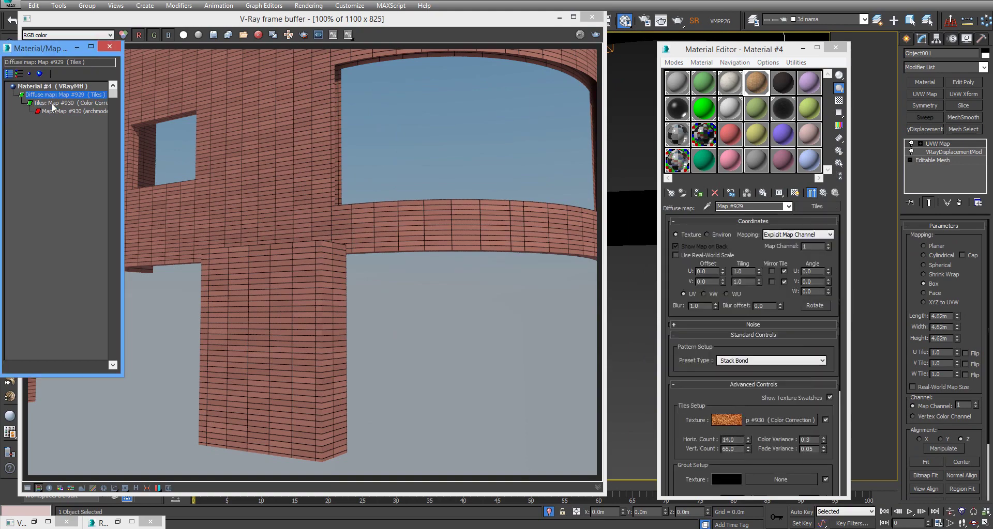
left_click(53, 103)
left_click(58, 111)
left_click(109, 46)
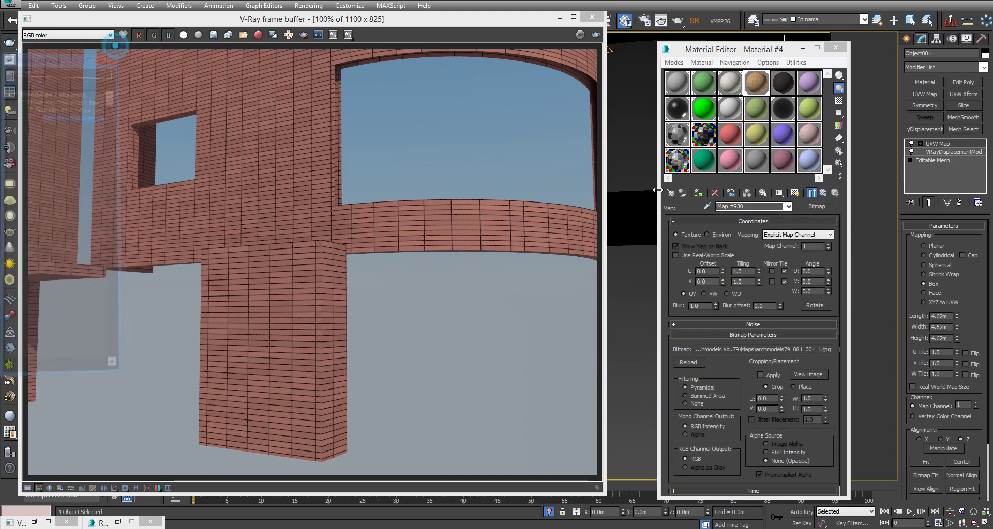
double_click(756, 82)
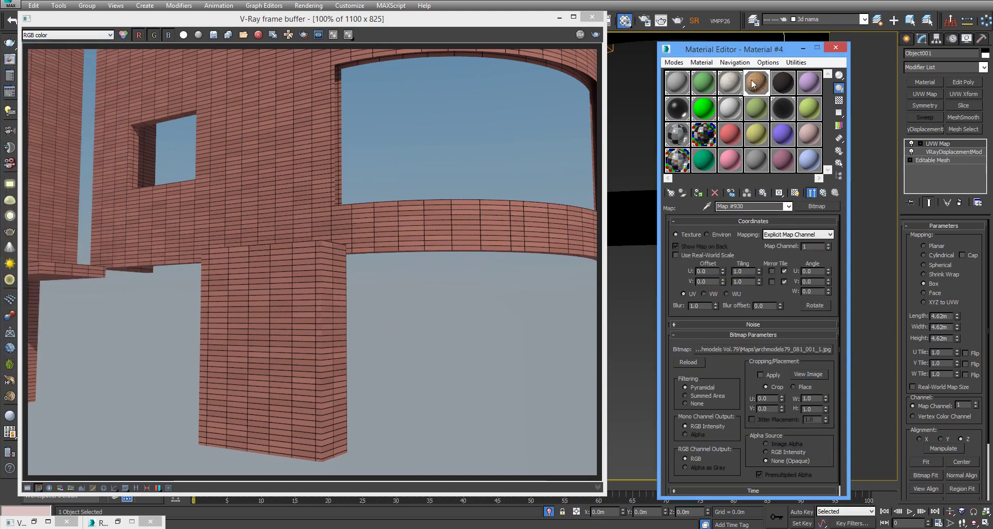
left_click(810, 194)
scroll(777, 472, "down", 1)
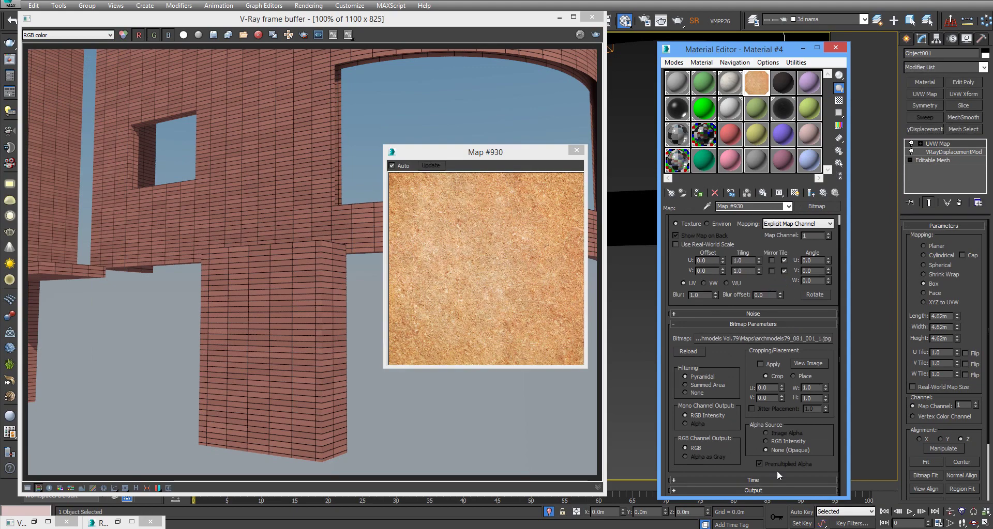
left_click(822, 195)
Shift the hue toward red, set Advanced lightness with gamma 0.5, and lower saturation
mouse_move(766, 328)
left_mouse_down()
mouse_move(704, 325)
mouse_move(817, 331)
mouse_move(753, 328)
left_mouse_up()
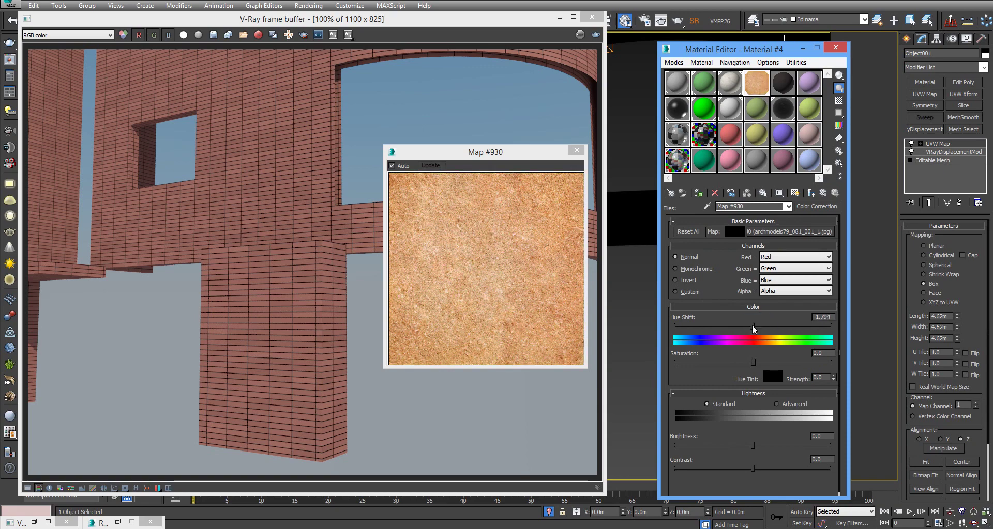
left_click_drag(752, 329, 747, 329)
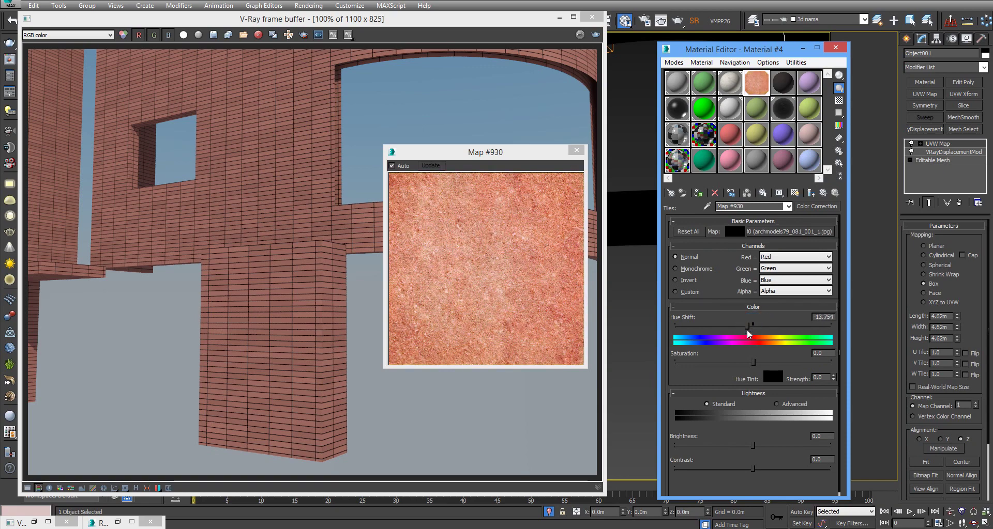
left_click(776, 404)
double_click(744, 443)
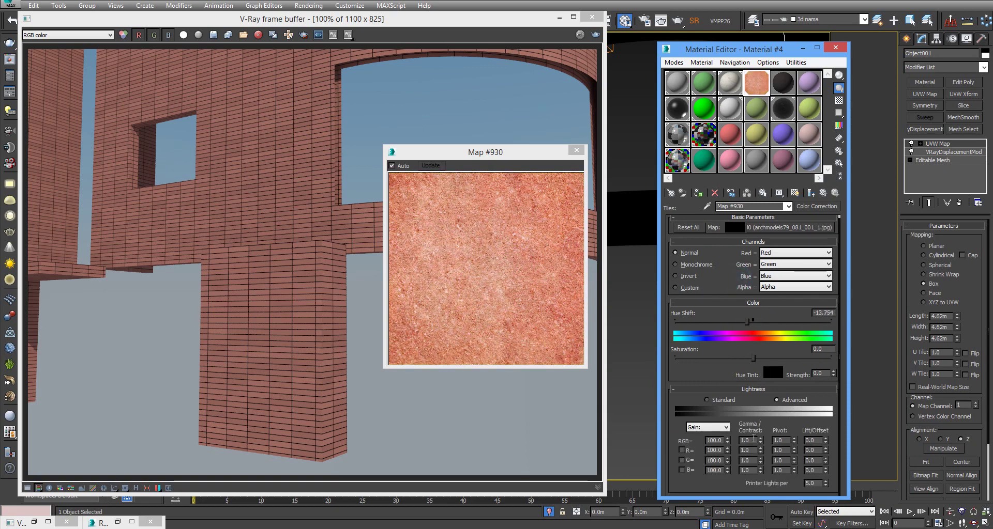
type(".5")
key("Return")
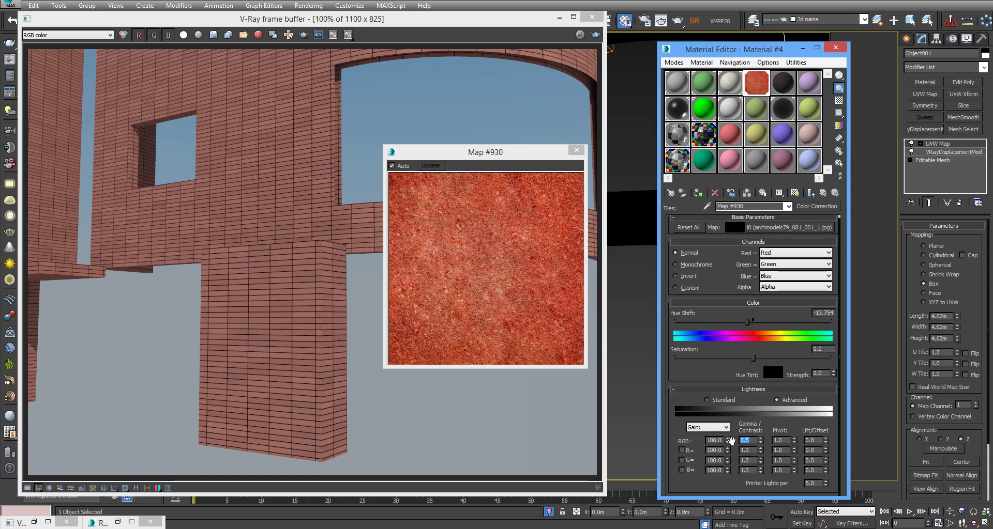
mouse_move(752, 358)
left_mouse_down()
mouse_move(714, 359)
mouse_move(728, 357)
left_mouse_up()
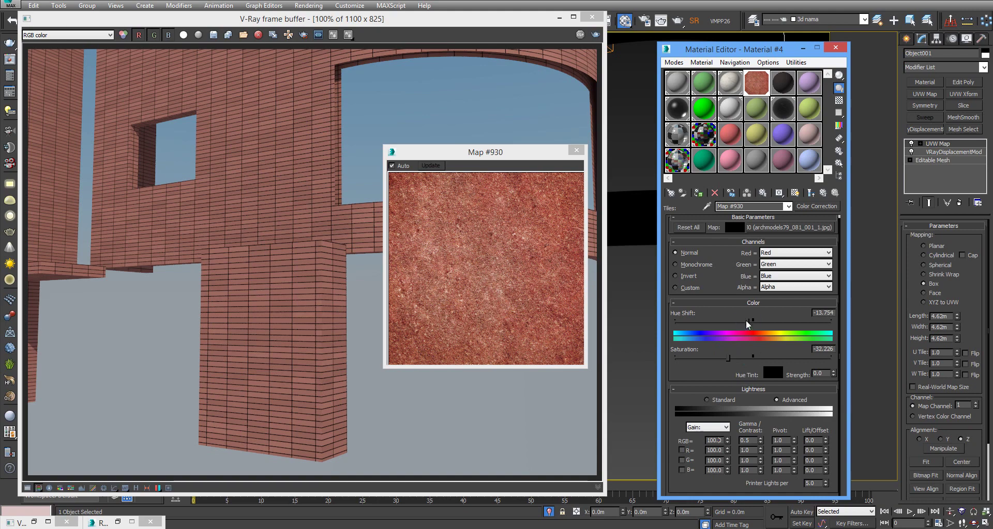
Settle hue at -7.774, gamma 0.4 and saturation -34.219, then re-render the facade
left_click_drag(747, 321, 752, 325)
double_click(720, 440)
double_click(749, 440)
type("0.3")
key("Return")
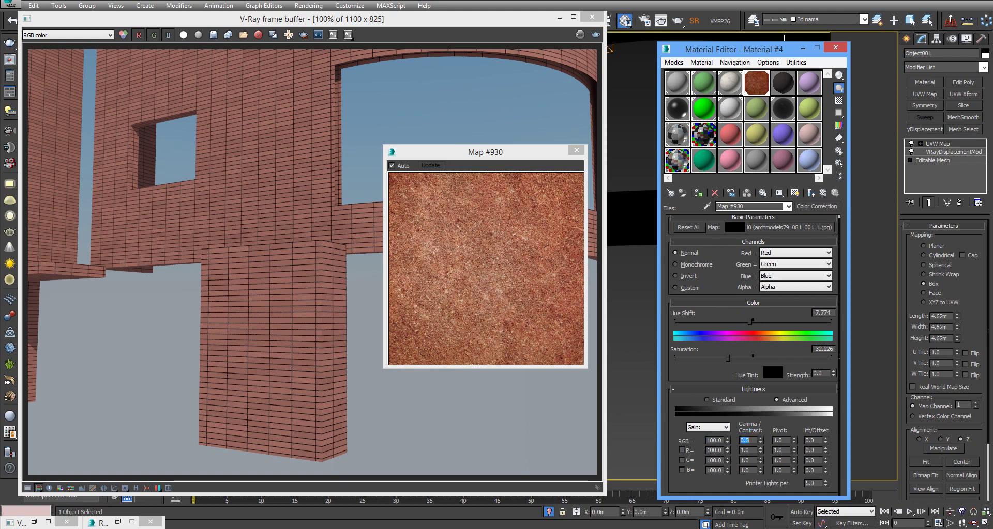
type("0.4")
key("Return")
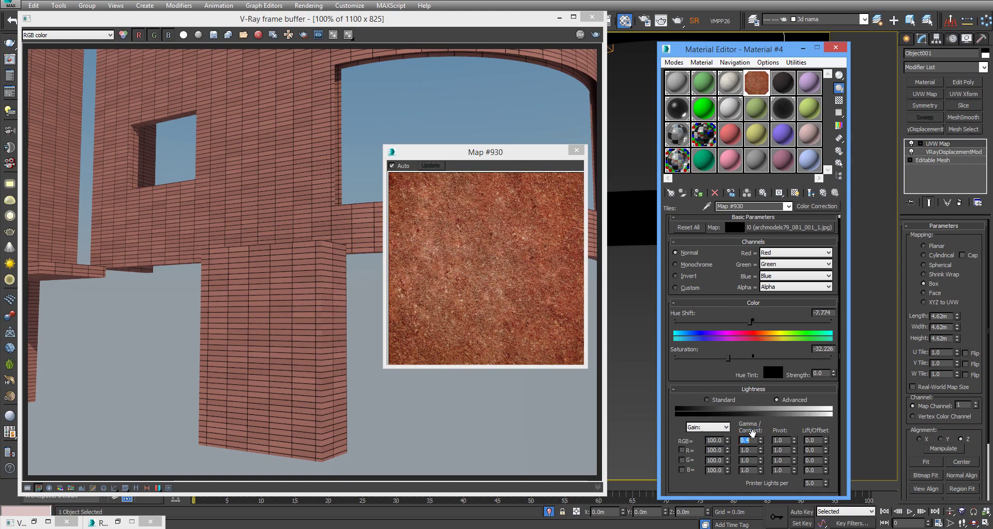
mouse_move(728, 357)
left_mouse_down()
mouse_move(705, 359)
mouse_move(728, 358)
left_mouse_up()
left_click(823, 194)
key("shift+q")
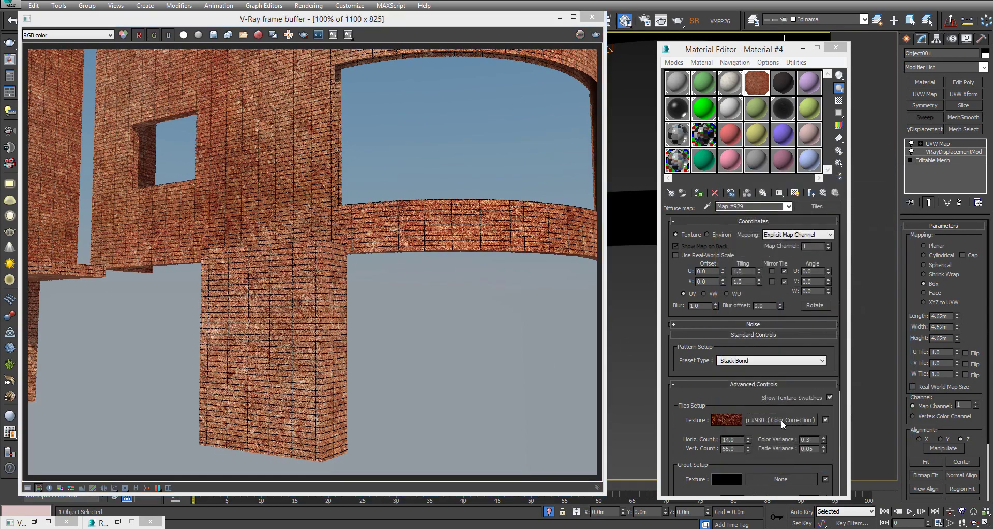
Reopen Color Correction Map #930, keep RGB Gain at 100, and bring up the map type list
left_click(770, 406)
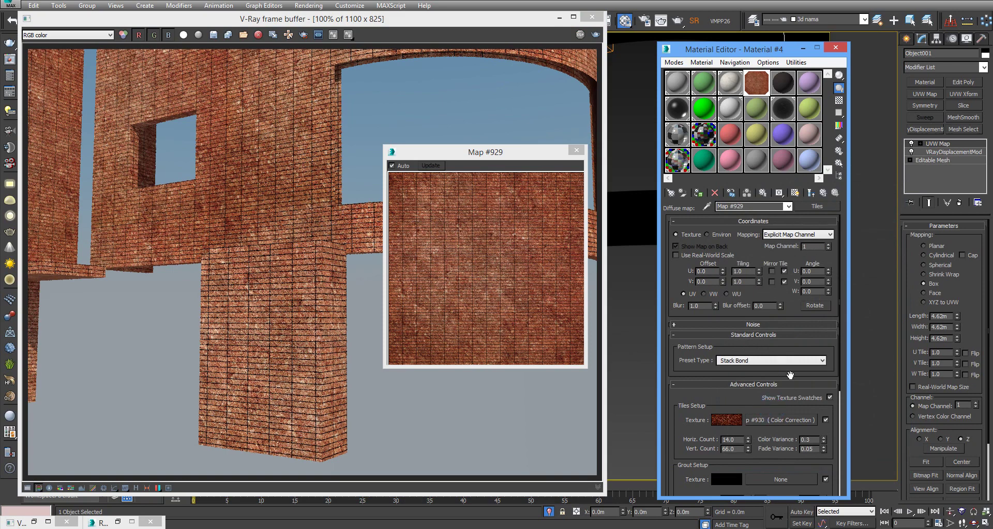
left_click(784, 422)
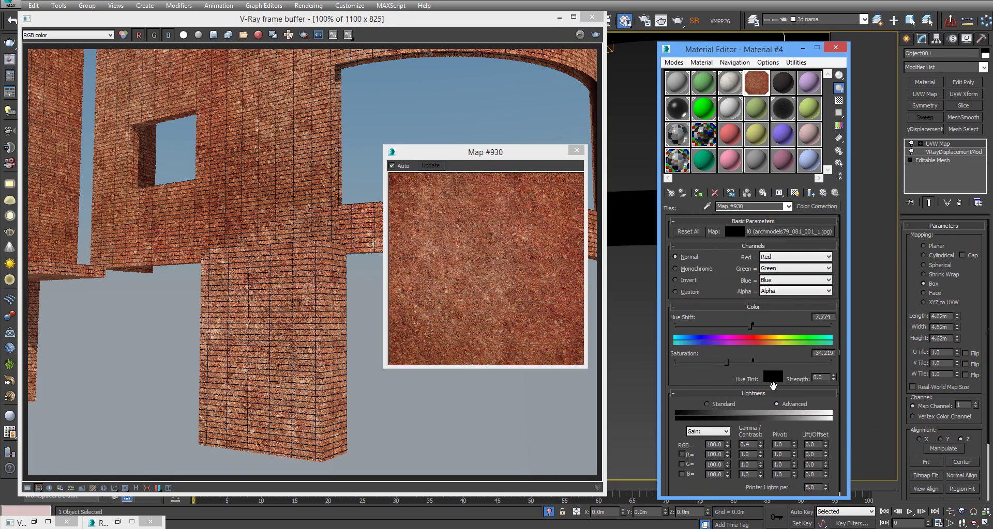
double_click(714, 444)
type("1000")
key("Return")
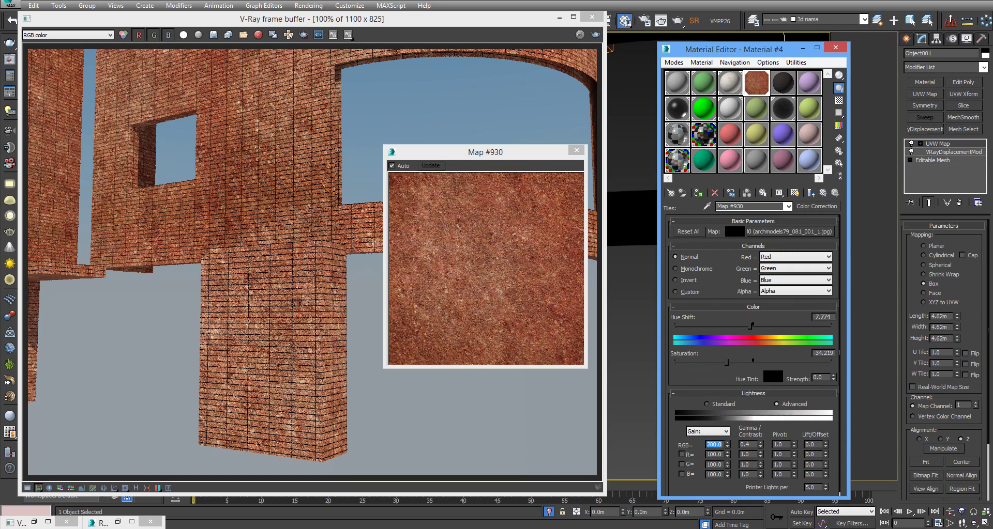
type("100")
key("Return")
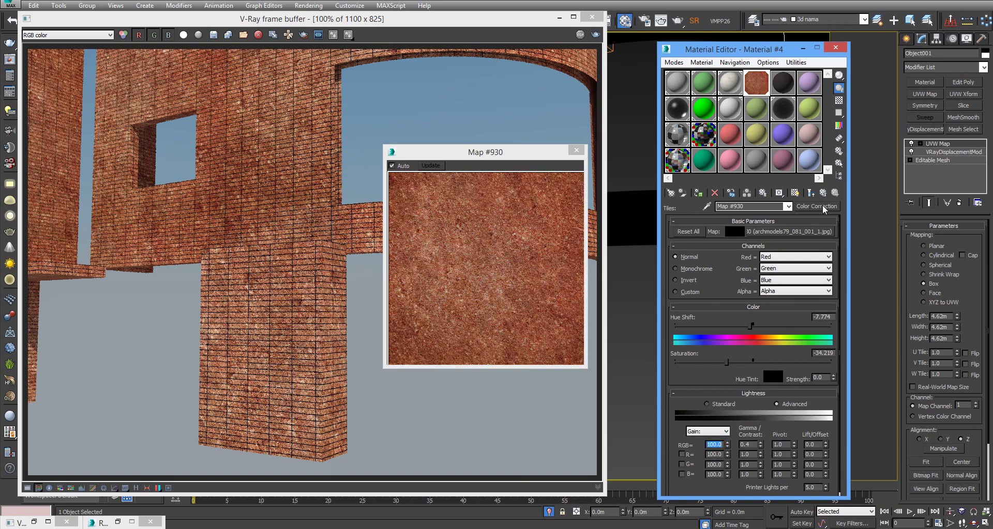
left_click(816, 207)
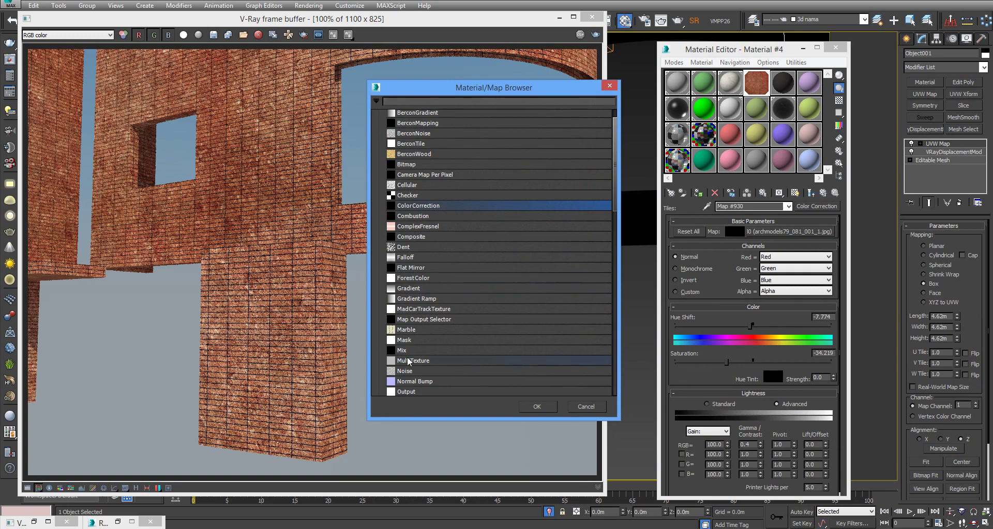
Wrap the colour-corrected texture in a Mix map, keeping it as a sub-map
double_click(425, 351)
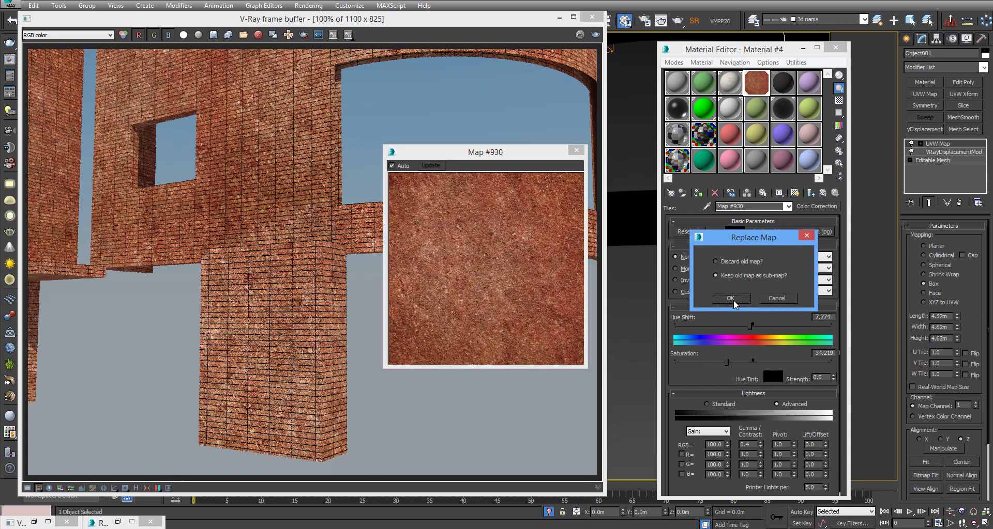
left_click(731, 303)
key("Up")
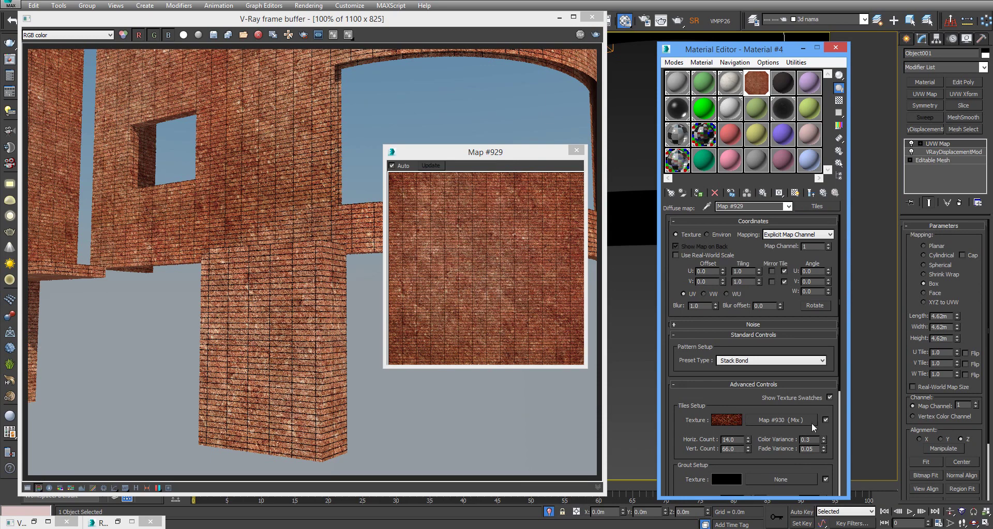
left_click(825, 420)
Copy the reddish-brown Tiles colour into the Mix map's Color #2 and start a render
right_click(728, 422)
left_click(748, 429)
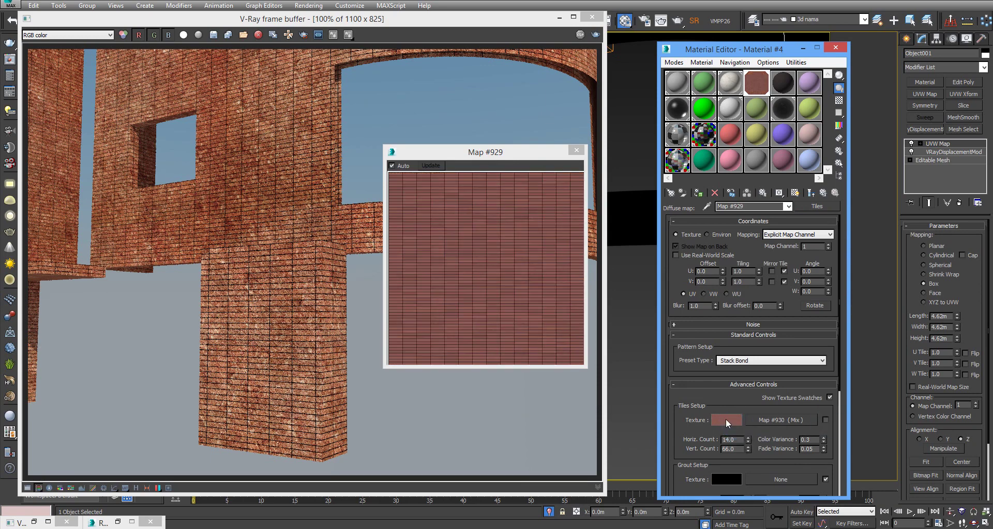
right_click(725, 419)
left_click(748, 440)
left_click(807, 418)
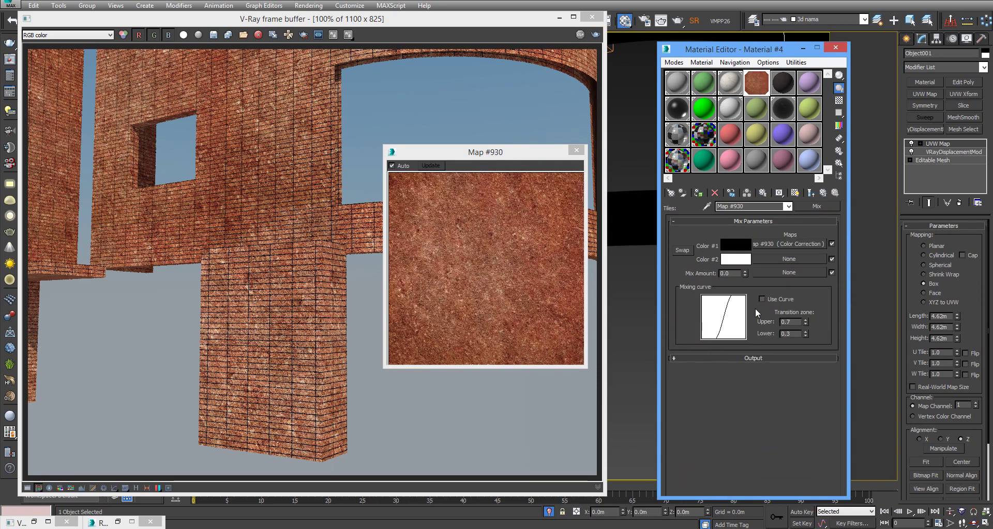
right_click(733, 258)
left_click(756, 273)
type("80")
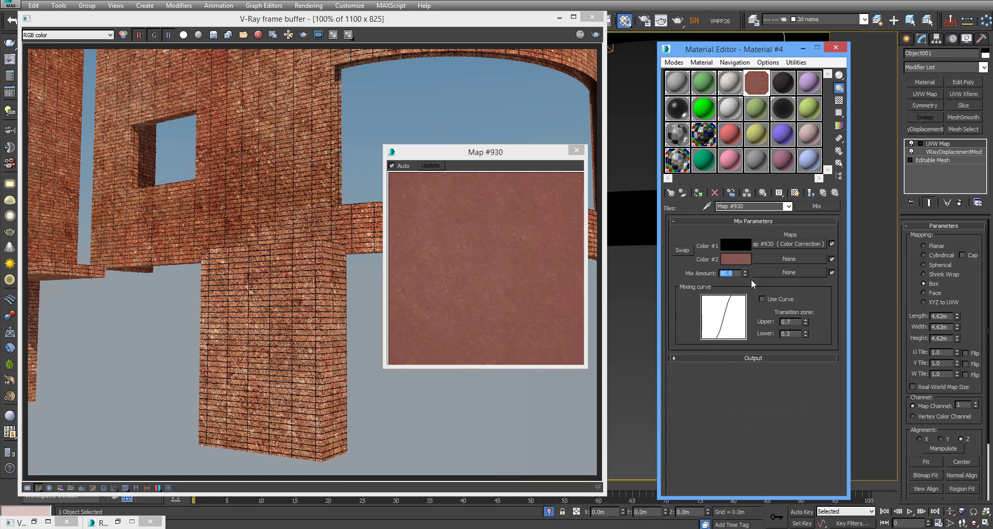
left_click(816, 292)
key("shift+q")
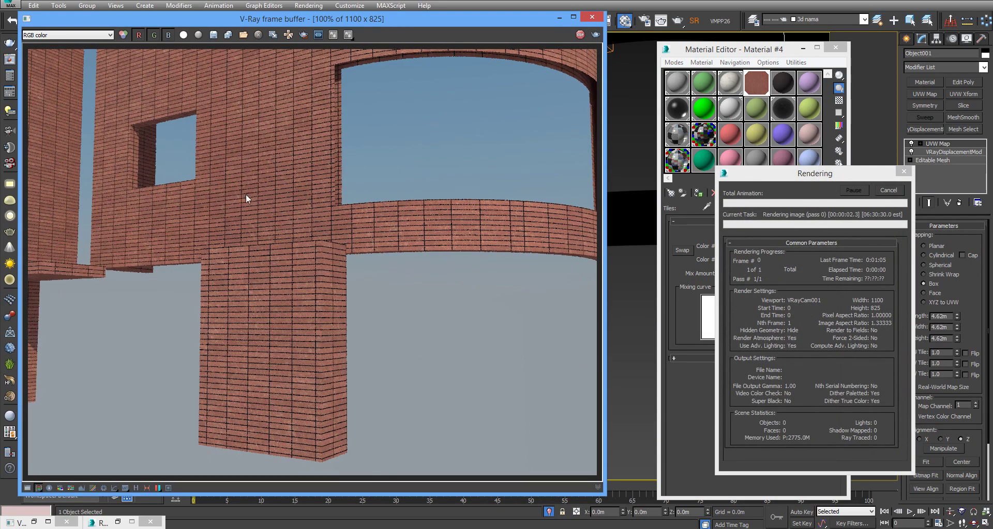
Set the Mix Amount to 70 and re-render the facade in V-Ray
left_click(889, 191)
type("8")
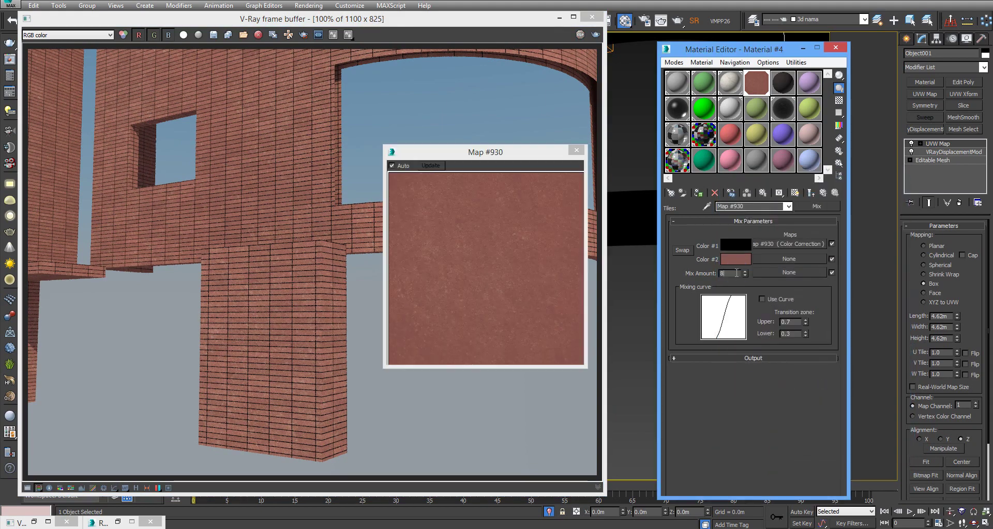
key("Return")
type("70")
key("Return")
key("shift+q")
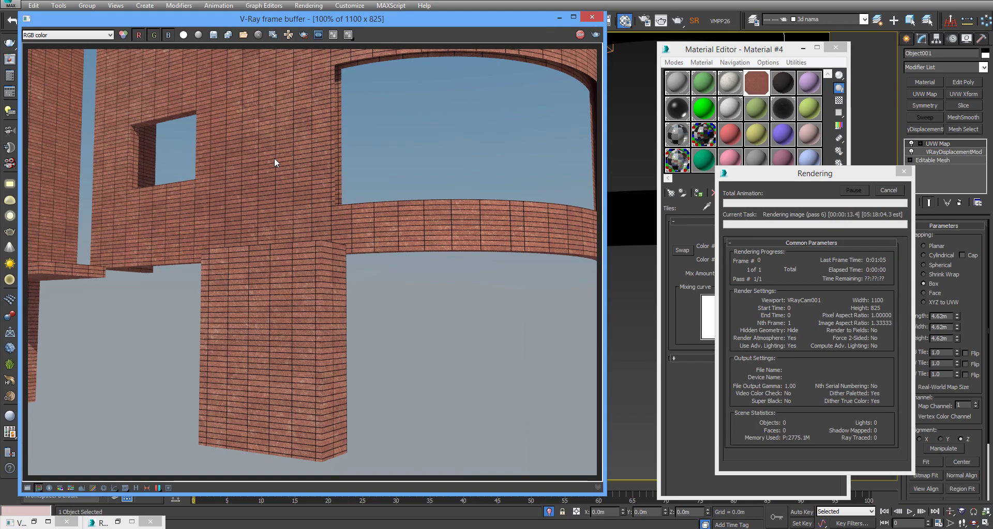
key("Escape")
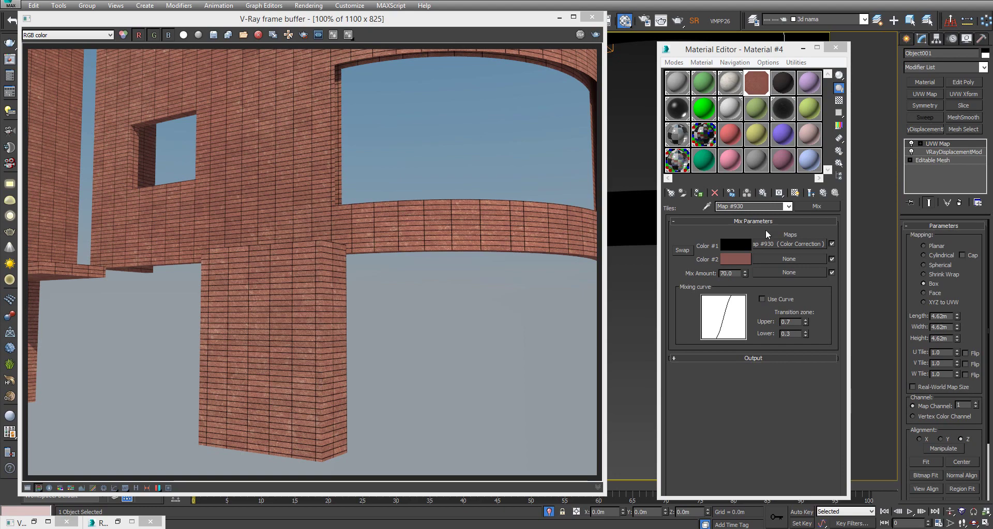
Set the brick Tiles map's horizontal grout gap to 0.2 and run a test render
left_click(822, 193)
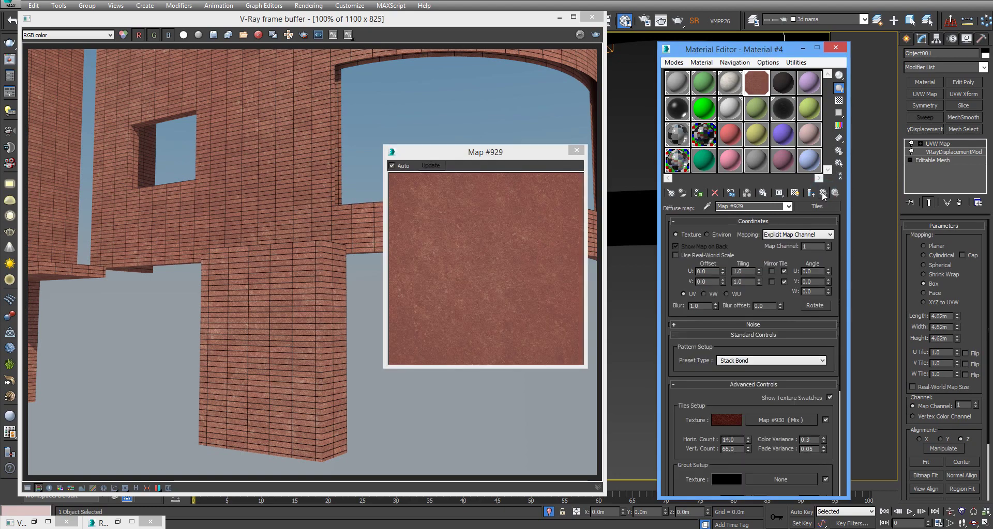
left_click_drag(778, 291, 789, 238)
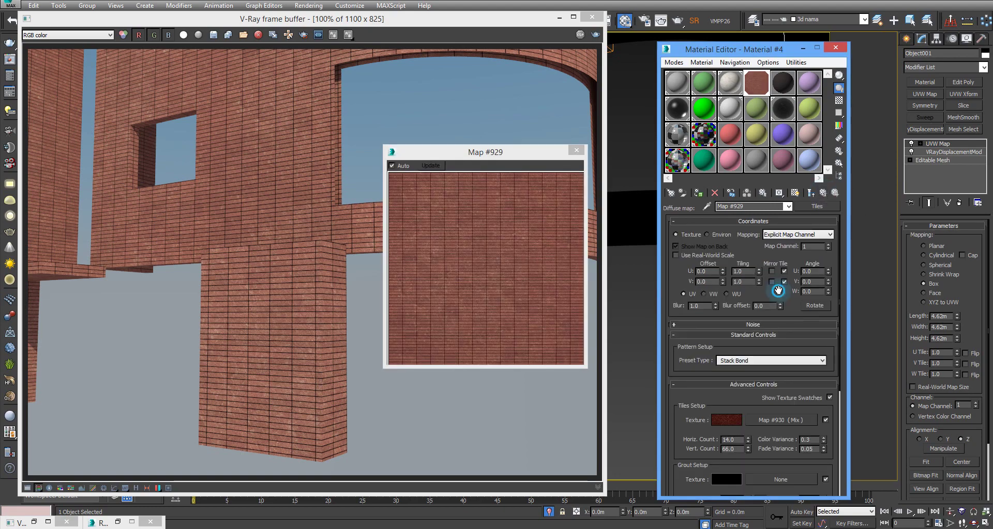
double_click(732, 445)
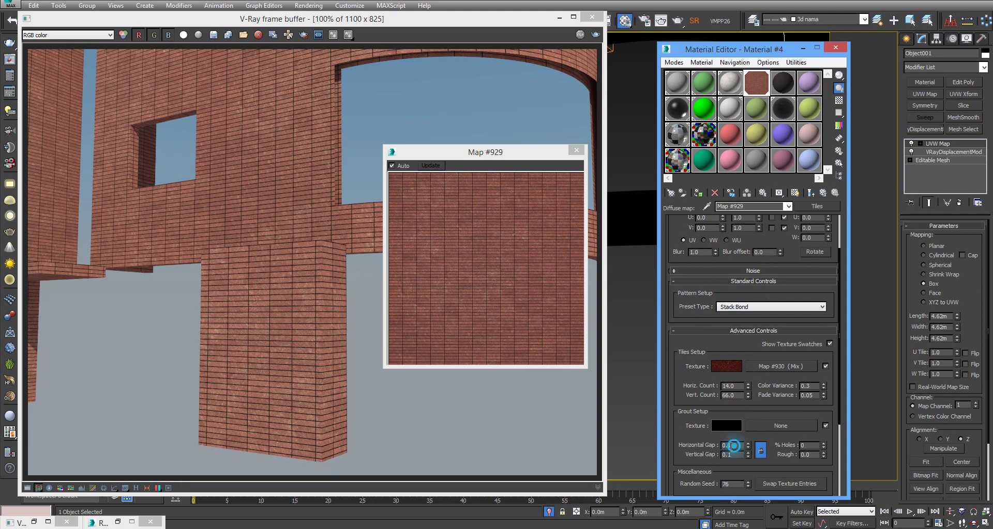
key("BackSpace")
type("0.5")
key("Return")
key("shift+q")
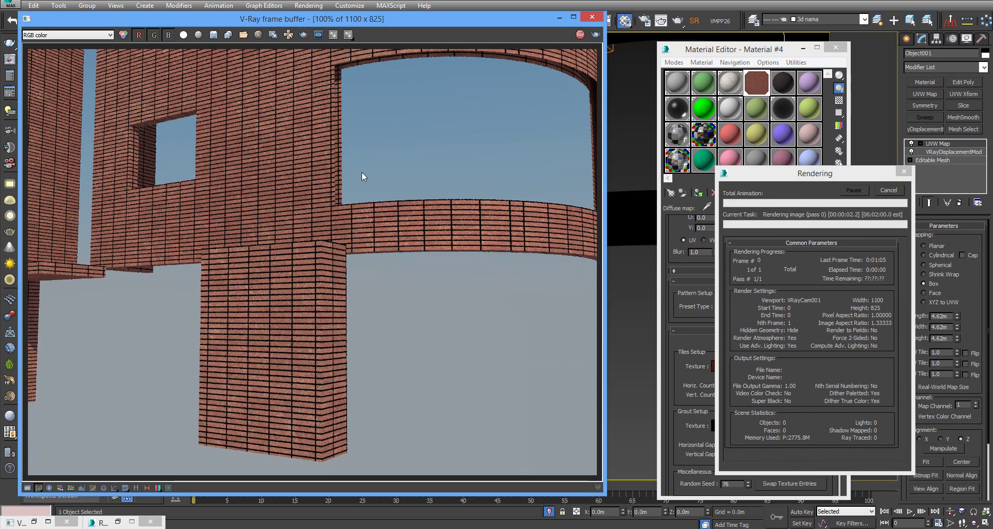
left_click(888, 191)
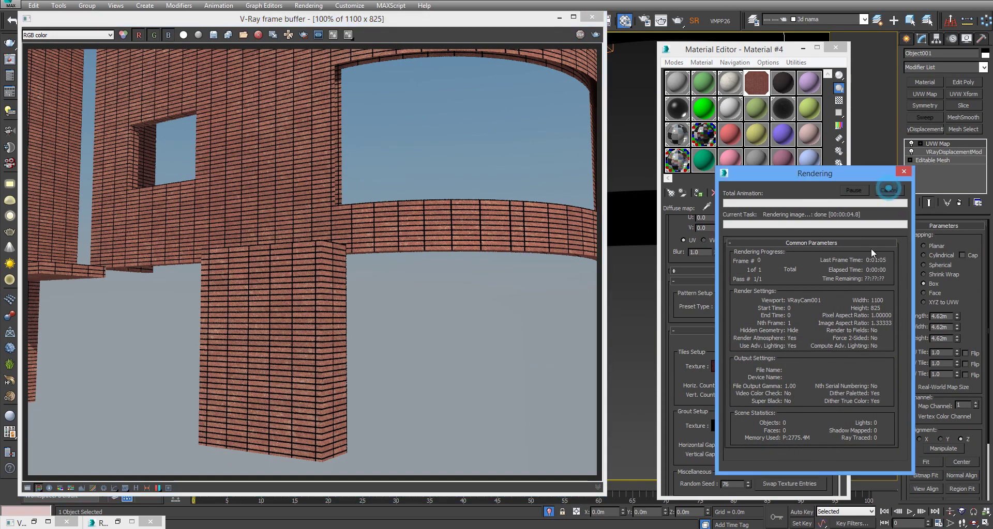
Switch the brick pattern preset to Running Bond and test-render the facade
left_click(784, 307)
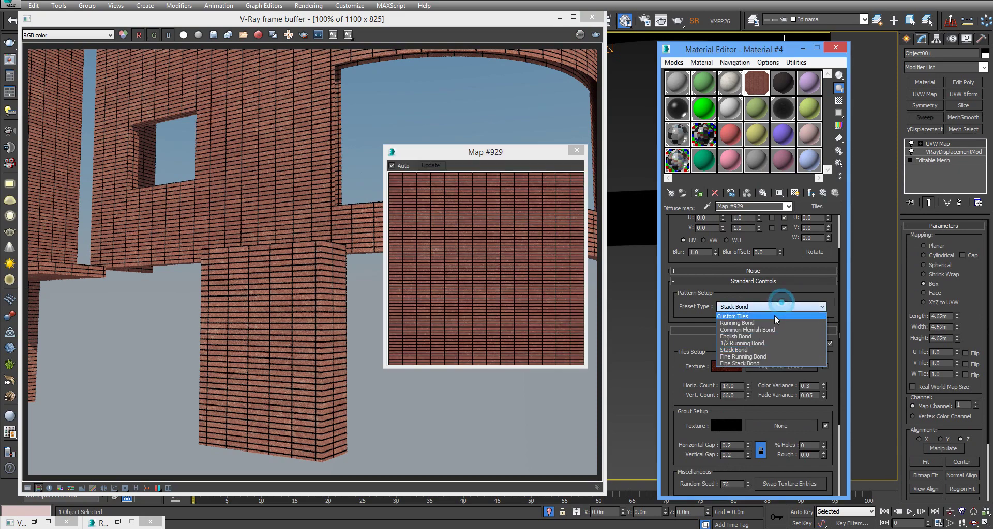
left_click(771, 322)
key("shift+q")
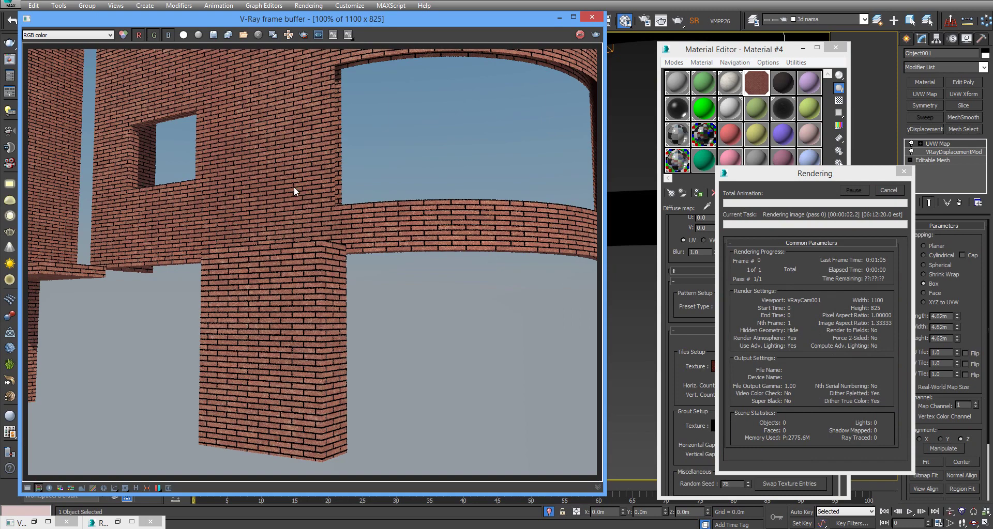
left_click(888, 190)
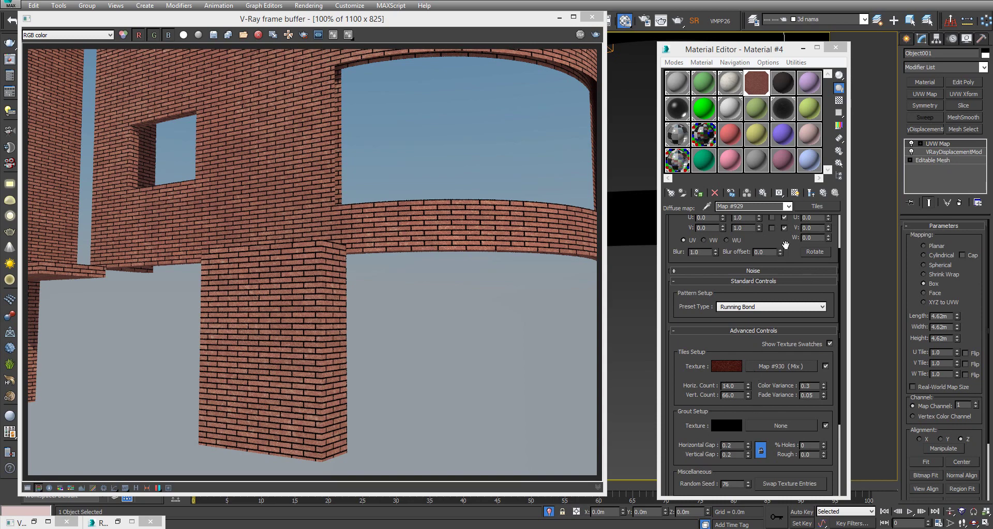
Copy the brick Tiles map and paste it into the material's Reflect slot
scroll(783, 248, "up", 3)
right_click(805, 209)
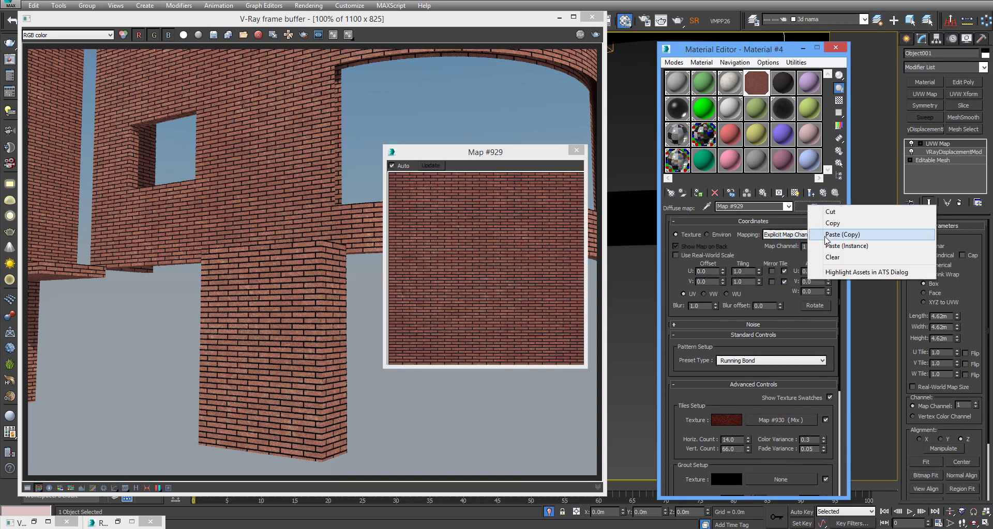
left_click(828, 221)
left_click(811, 193)
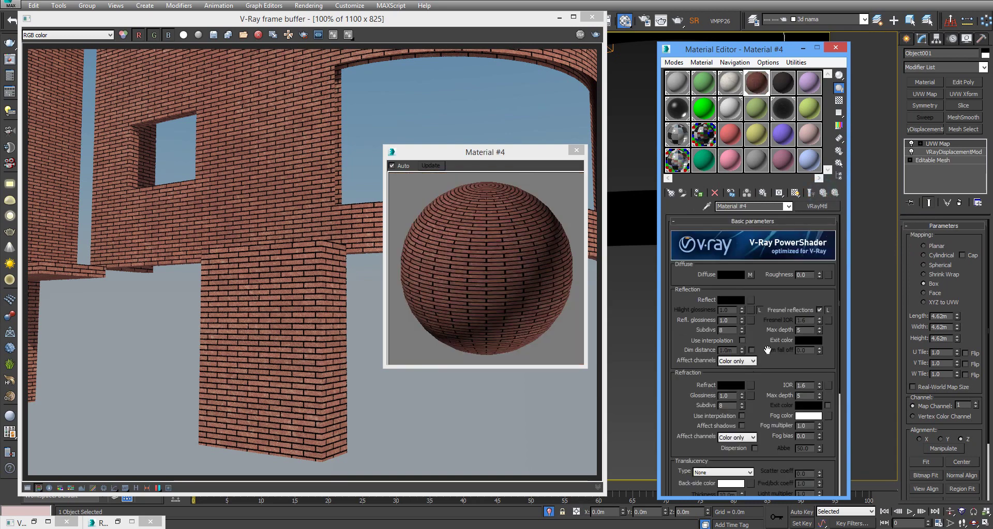
right_click(751, 299)
left_click(796, 305)
left_click(750, 299)
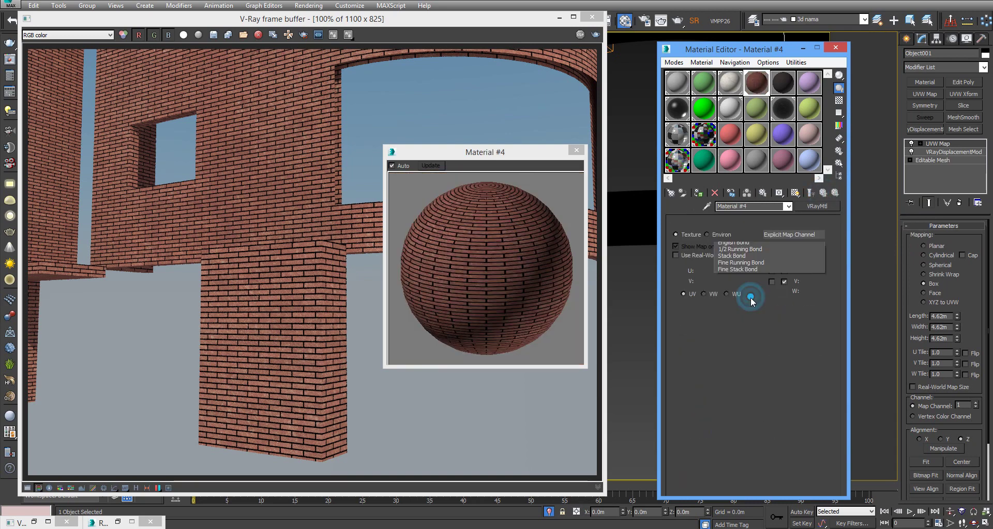
scroll(761, 420, "down", 4)
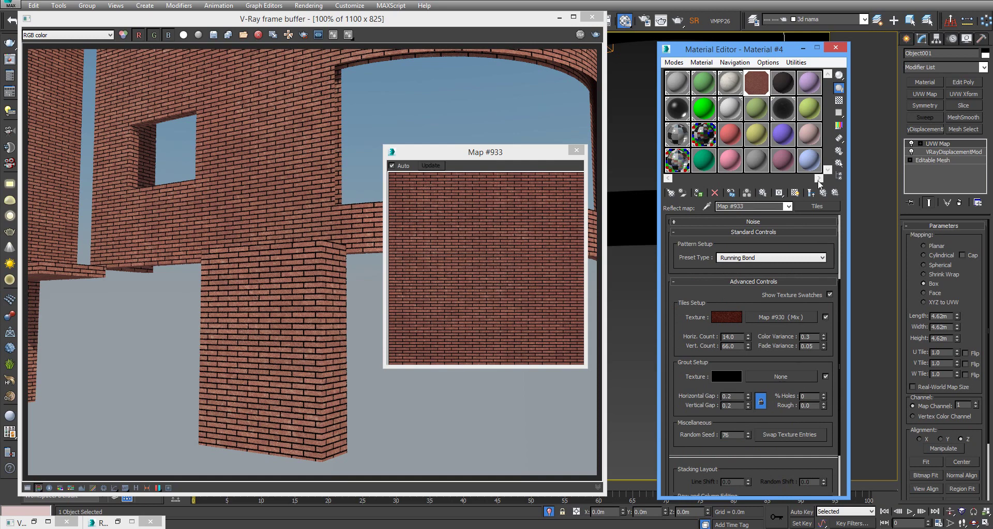
left_click(810, 192)
Turn off Fresnel reflections and reuse the reflection map for RGlossiness at amount 70
left_click(819, 310)
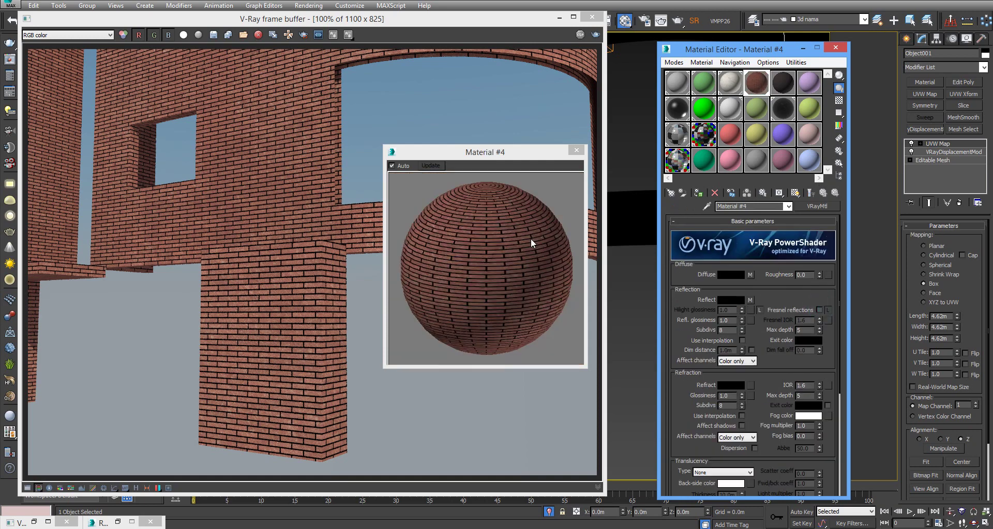
left_click(839, 100)
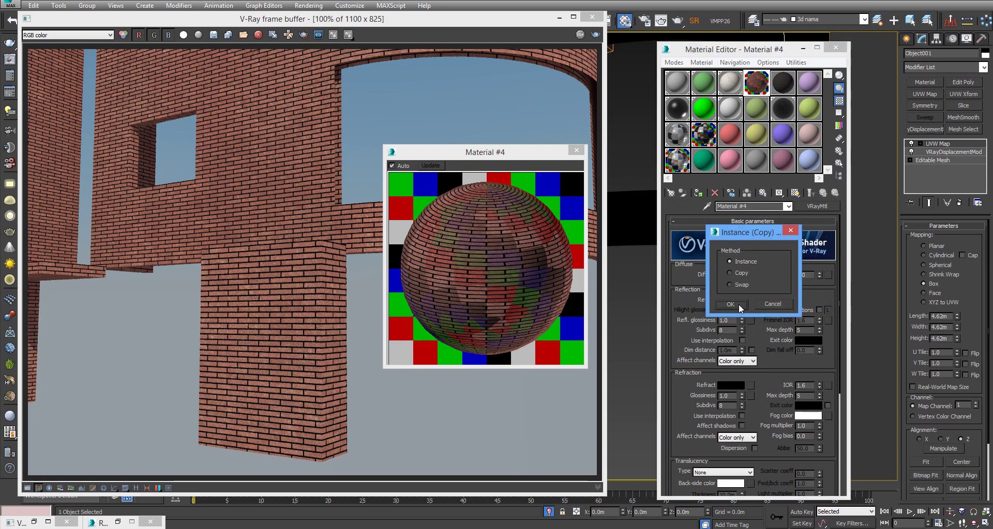
left_click(739, 306)
left_click_drag(756, 323, 757, 237)
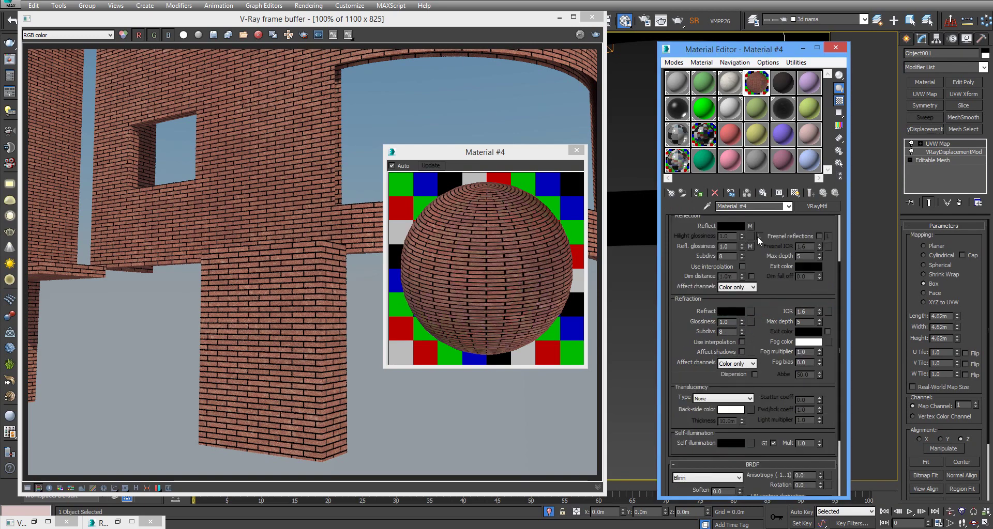
scroll(737, 398, "down", 3)
left_click(751, 460)
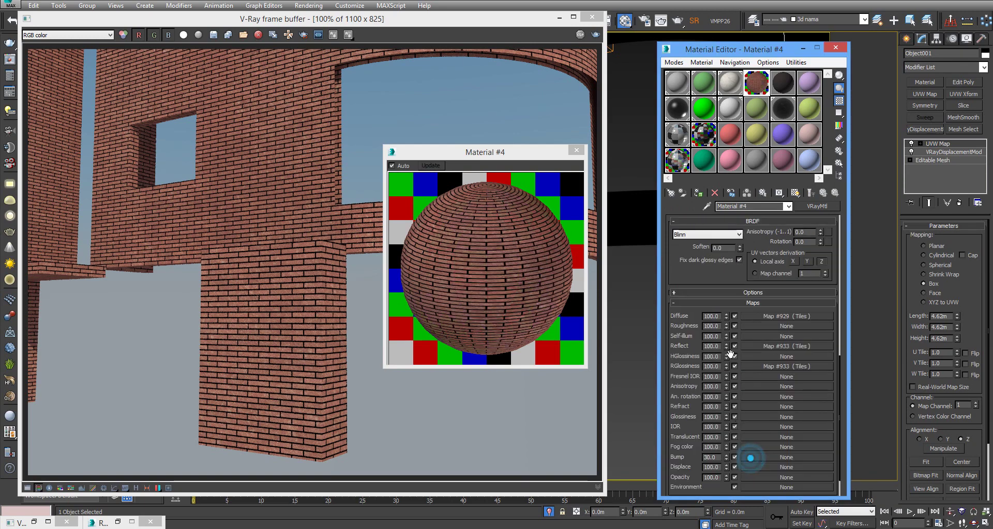
double_click(711, 367)
type("70")
key("Return")
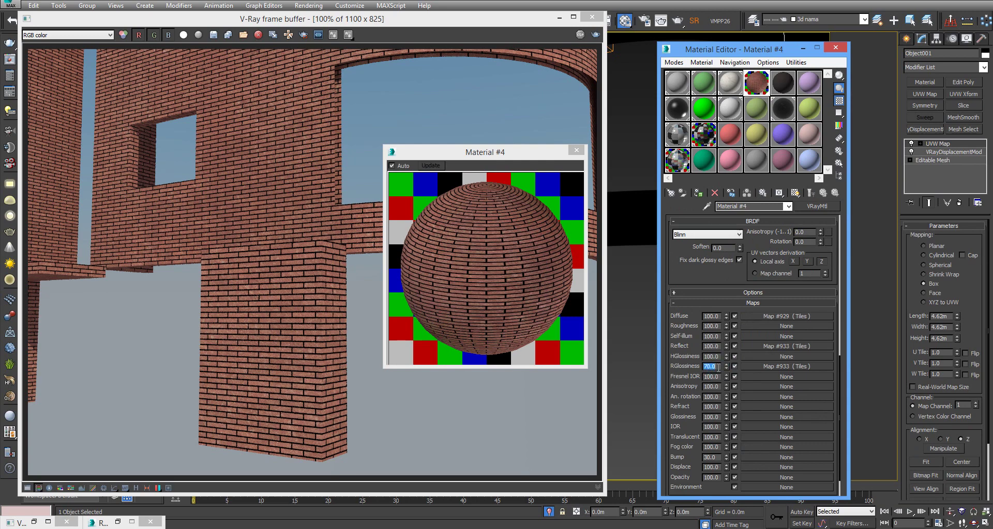
type("50")
key("Return")
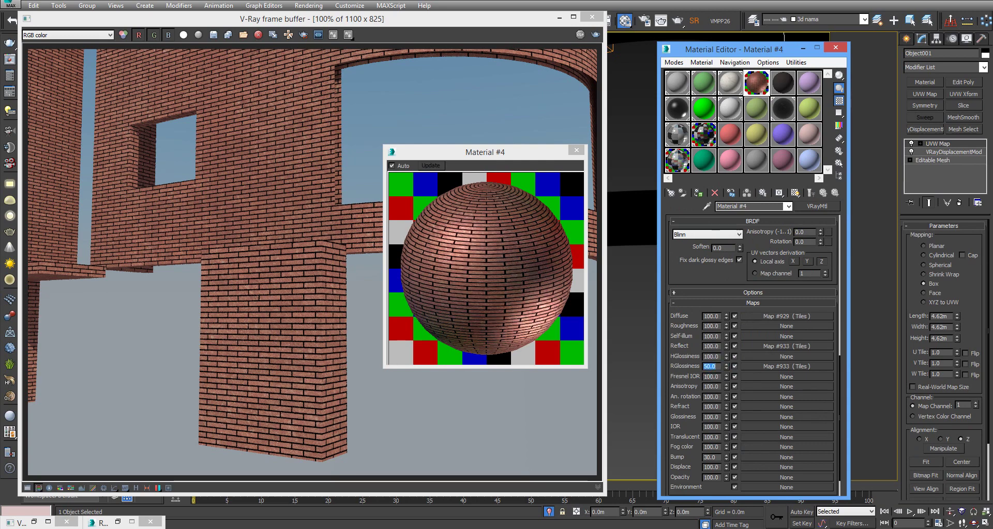
type("70")
key("Return")
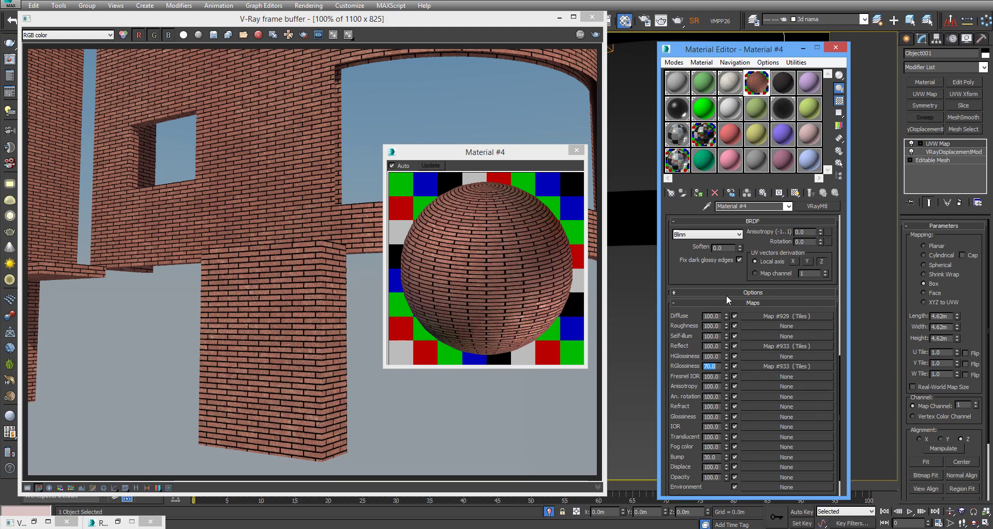
Copy the brick map to Bump with plain white tiles, then test-render the facade
left_click_drag(731, 273, 731, 239)
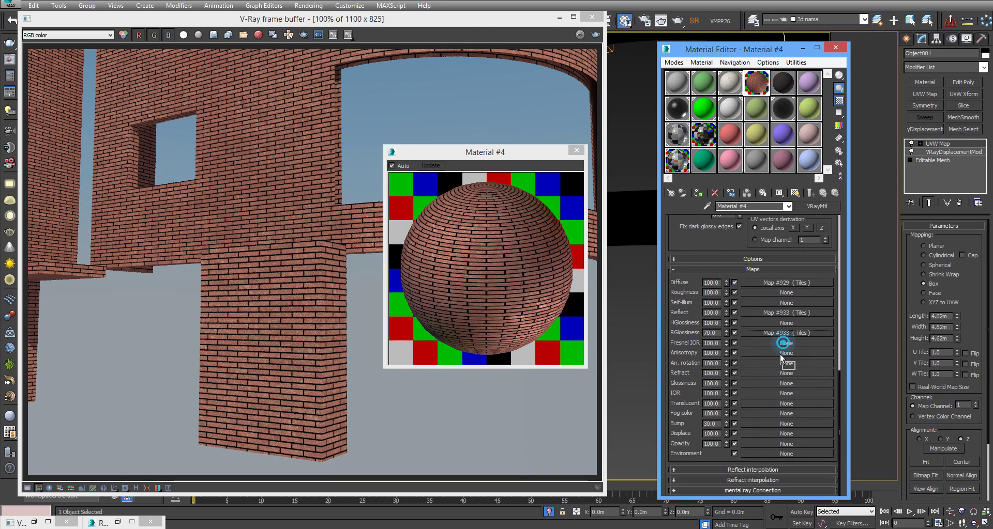
left_click_drag(779, 355, 778, 423)
left_click(730, 273)
left_click(736, 303)
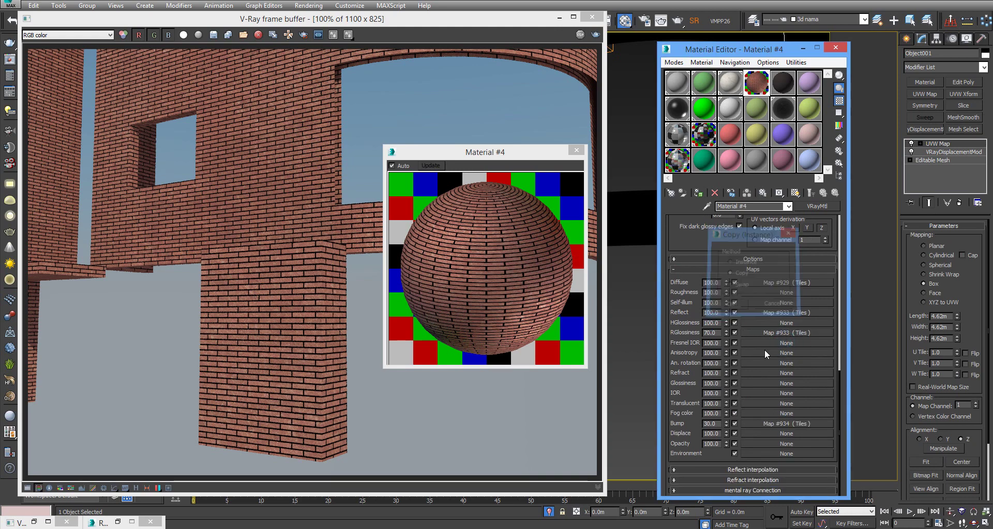
left_click(788, 423)
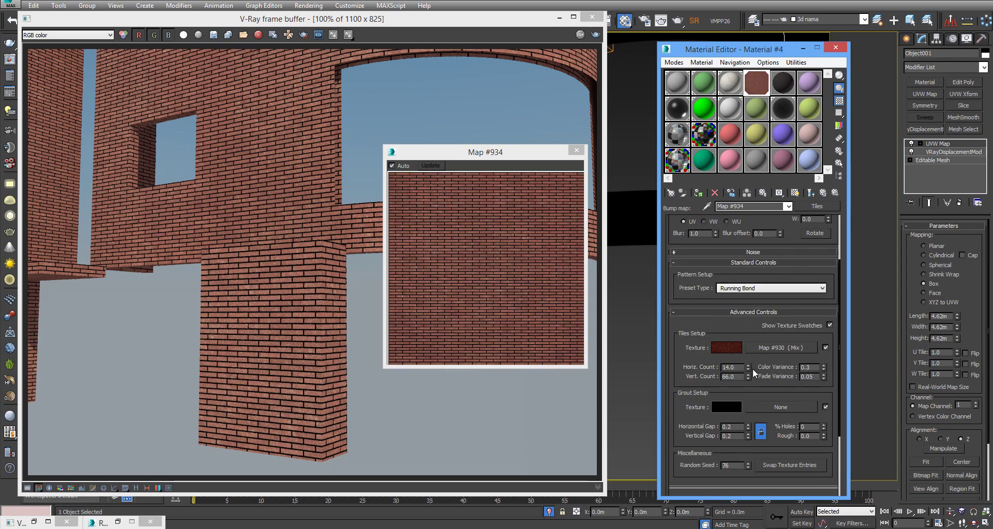
right_click(773, 352)
left_click(794, 403)
left_click(726, 348)
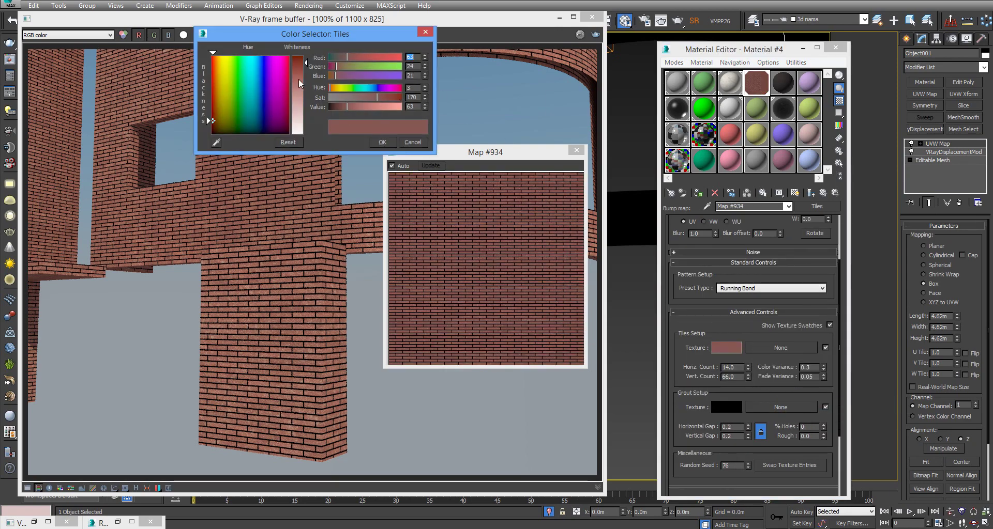
left_click_drag(298, 65, 298, 133)
left_click(382, 142)
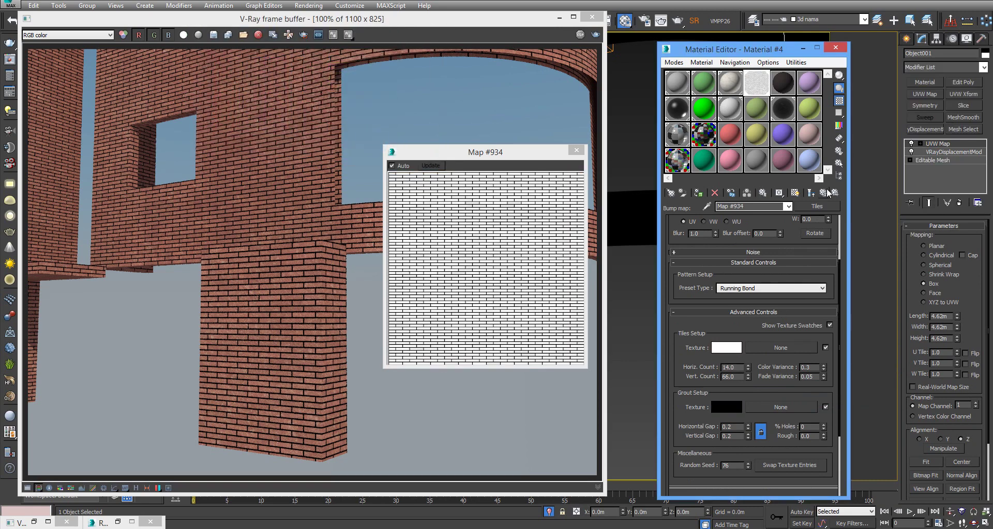
left_click(823, 193)
key("shift+q")
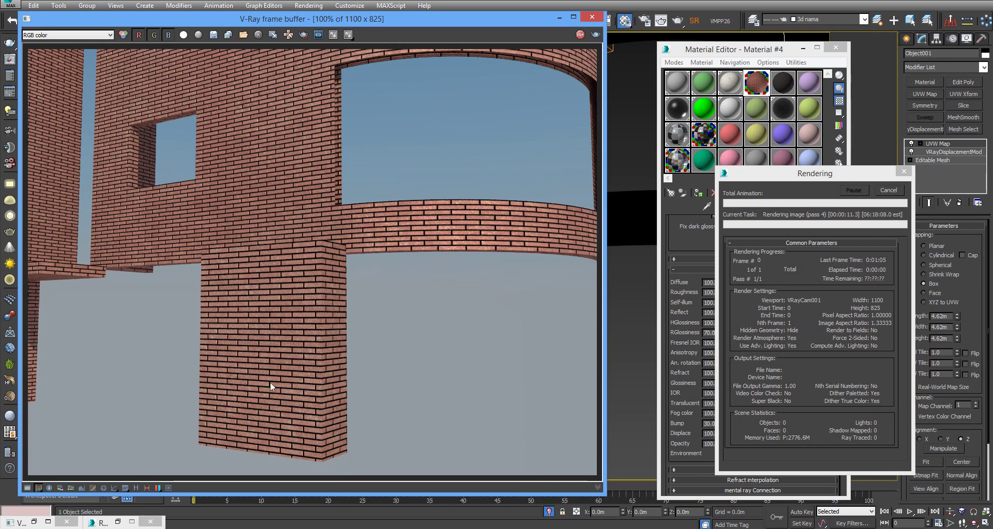
Turn off reflection tracing in the material's options and re-render
left_click(887, 191)
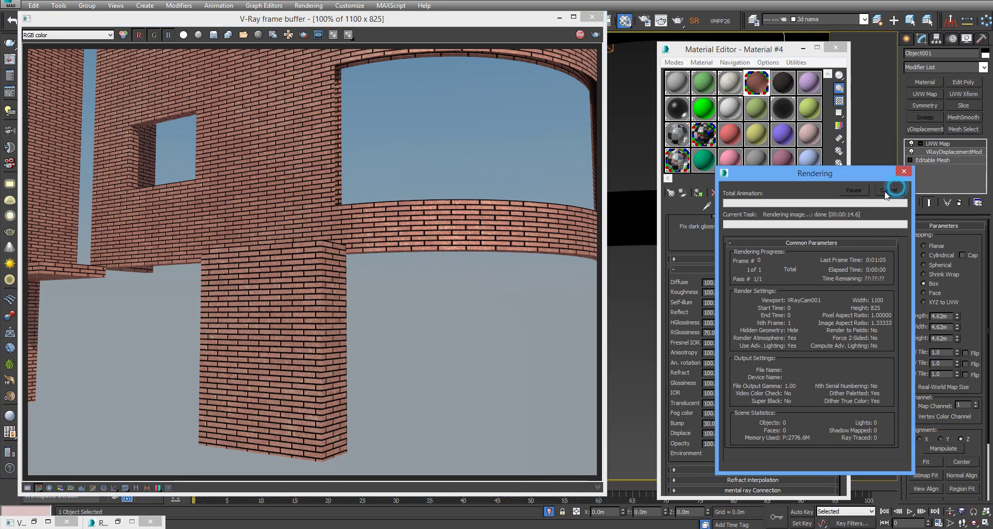
left_click(737, 258)
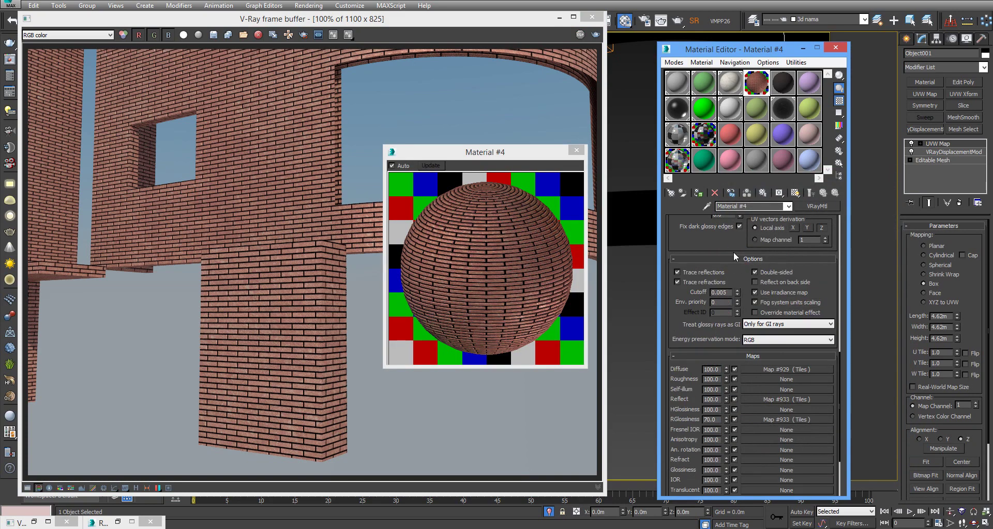
left_click(703, 274)
key("shift+q")
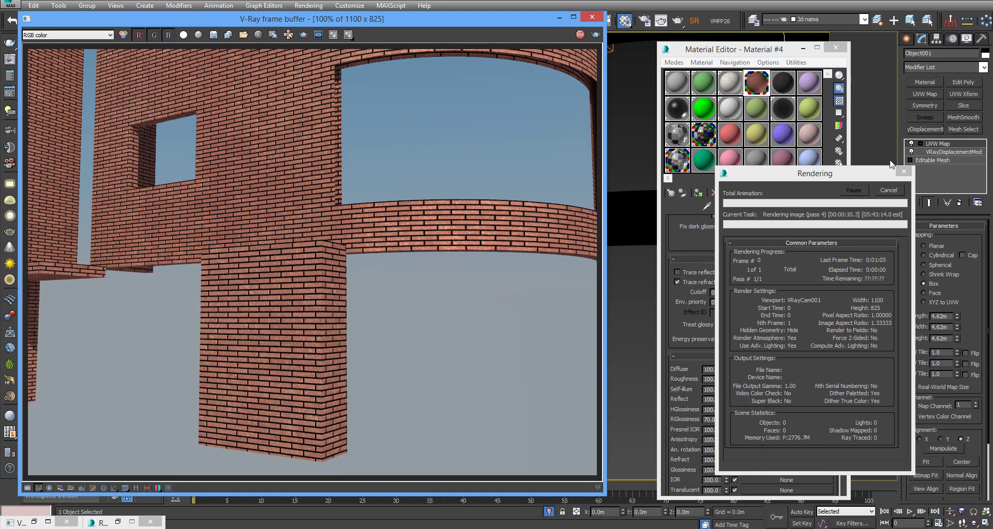
left_click(889, 190)
Put away the V-Ray frame buffer to reveal the viewport and Material #4 preview
right_click(938, 144)
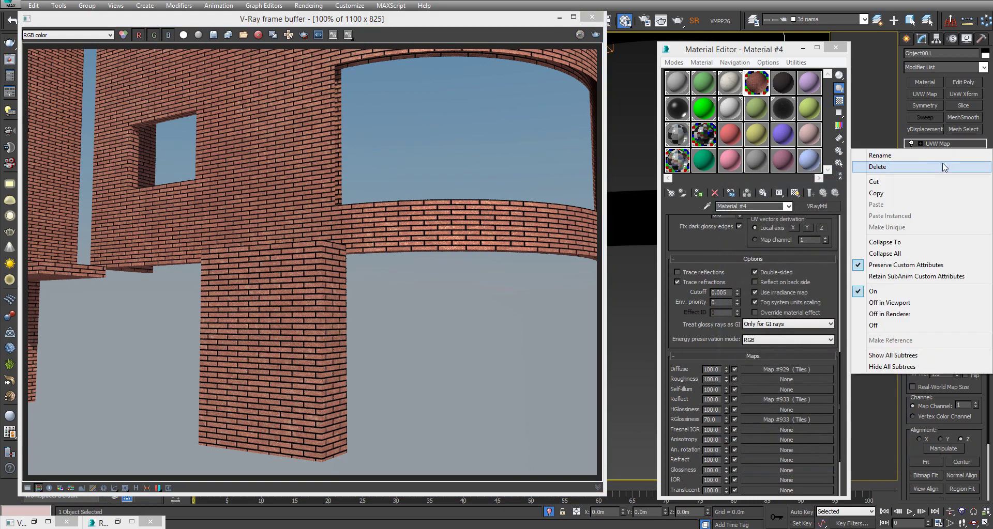
key("Escape")
left_click(10, 77)
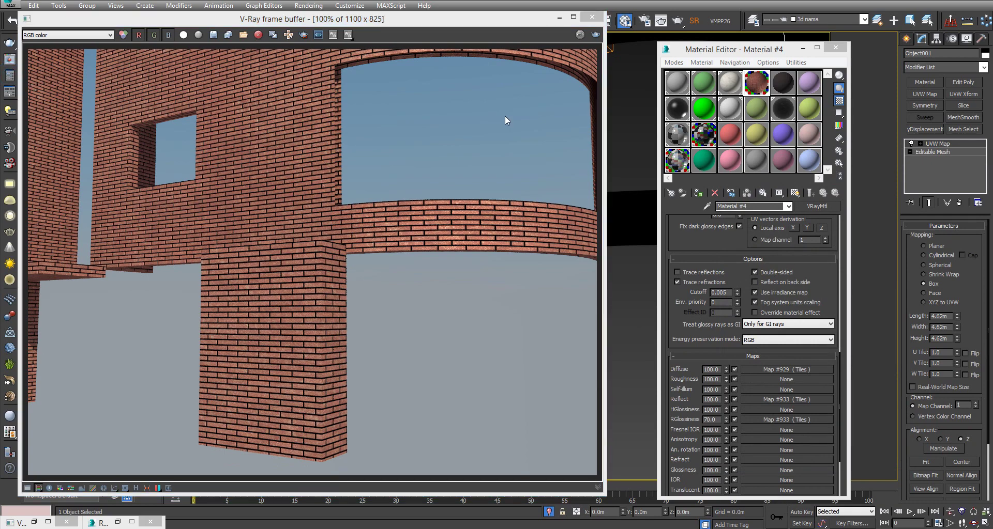
left_click(559, 17)
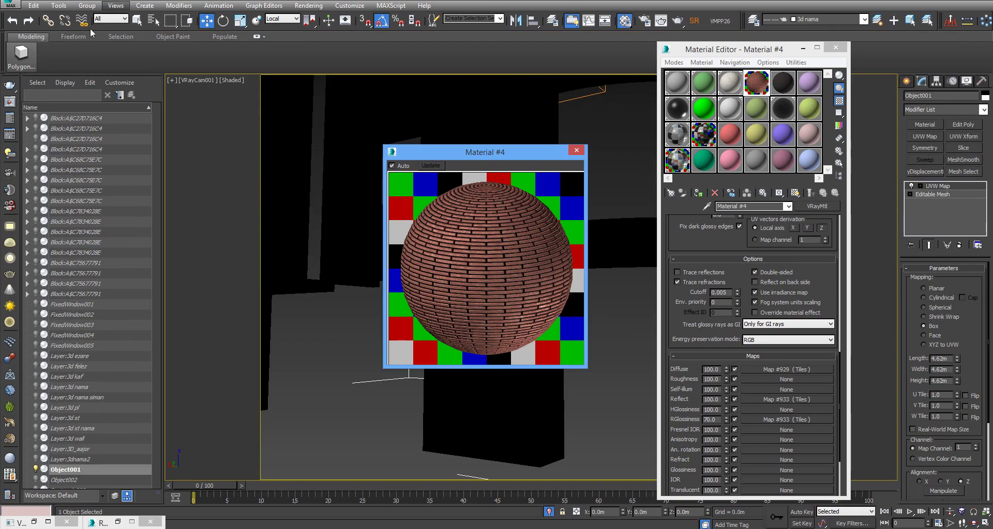
Enable Displacement in V-Ray global switches and add a VRayDisplacementMod to Object001
left_click(114, 523)
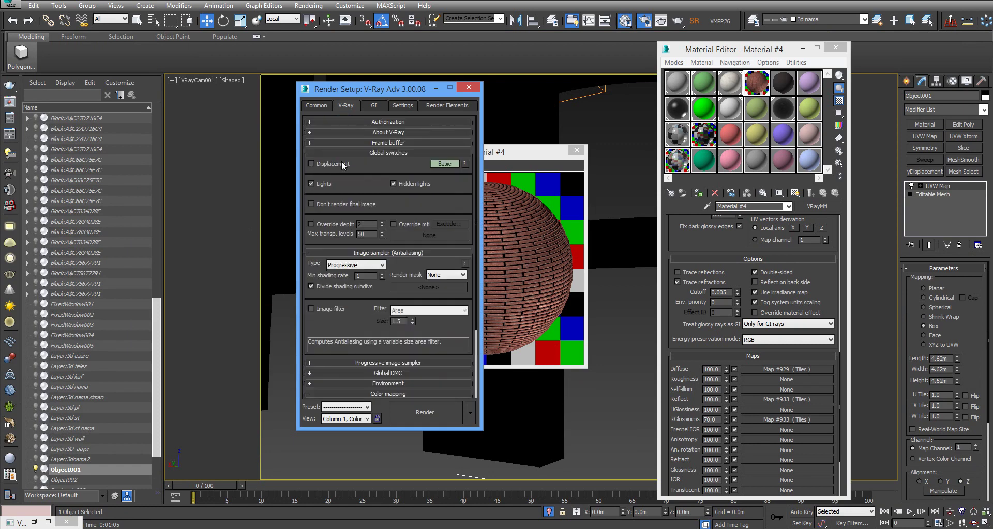
left_click(334, 164)
left_click(470, 89)
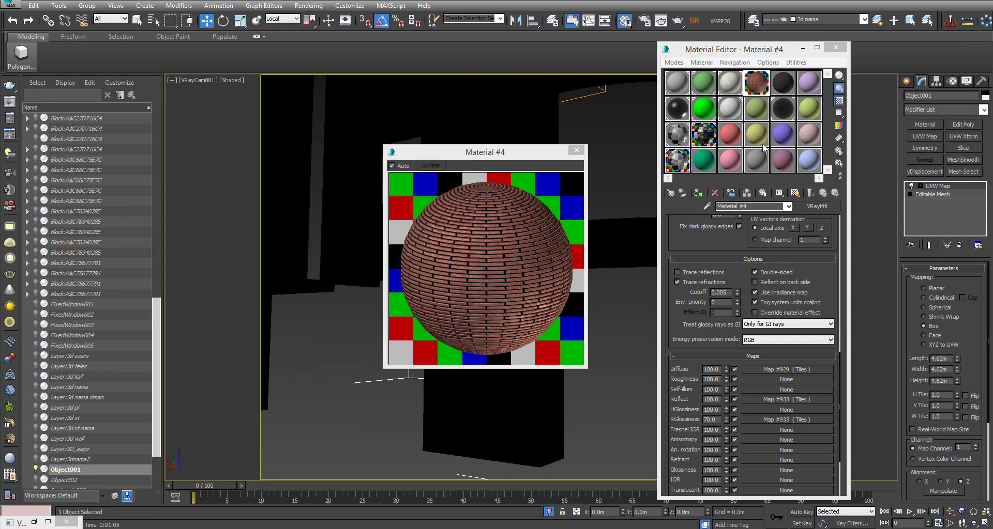
left_click(951, 111)
type("vr")
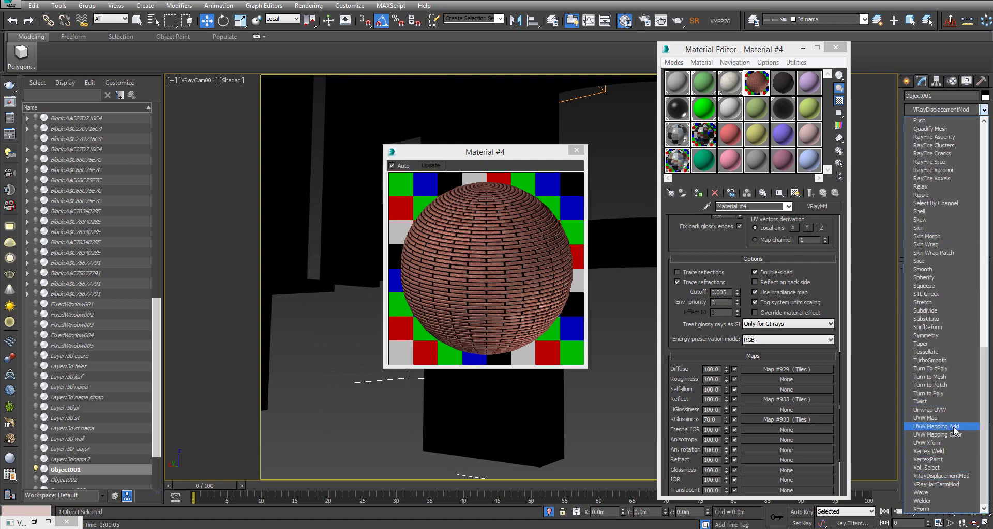
left_click(952, 476)
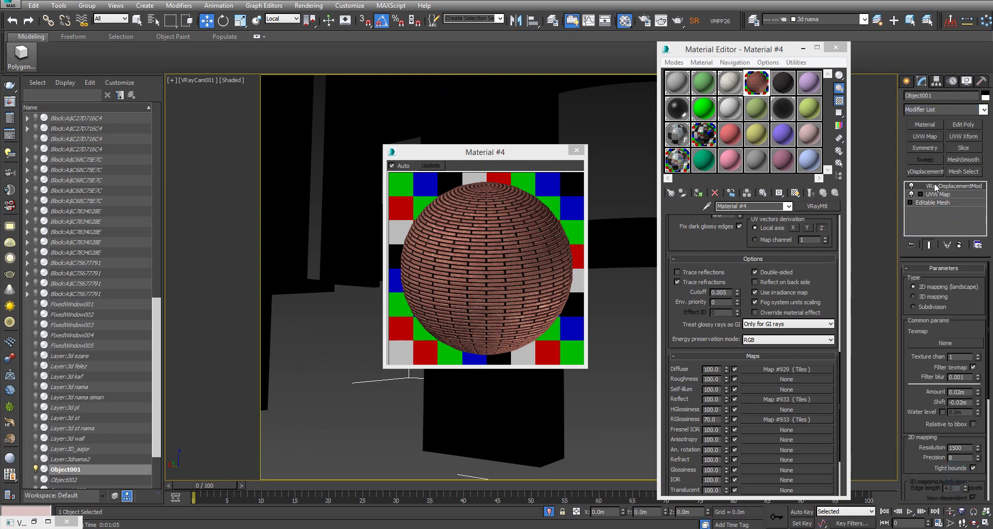
Use Tiles map #934 as the displacement texmap and adjust Amount, Shift and Resolution
left_click(577, 151)
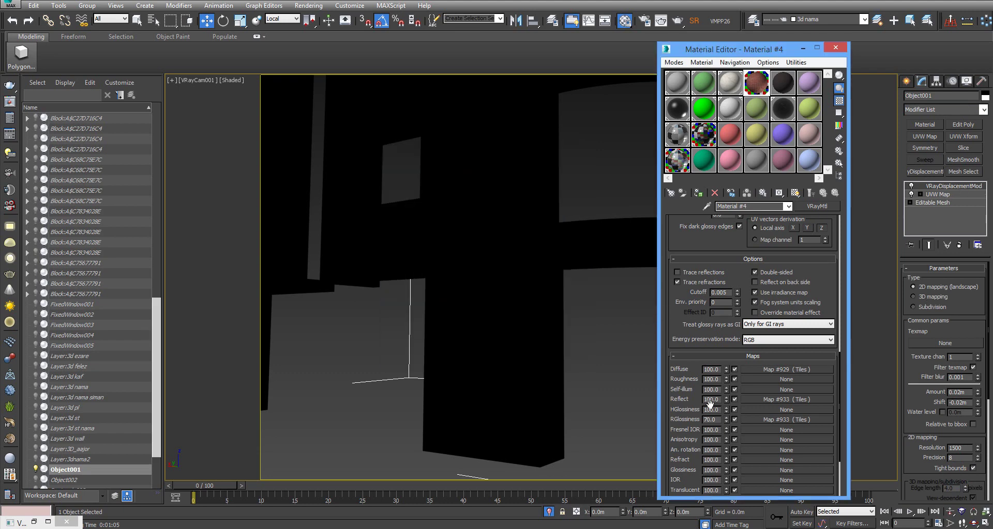
scroll(703, 402, "down", 5)
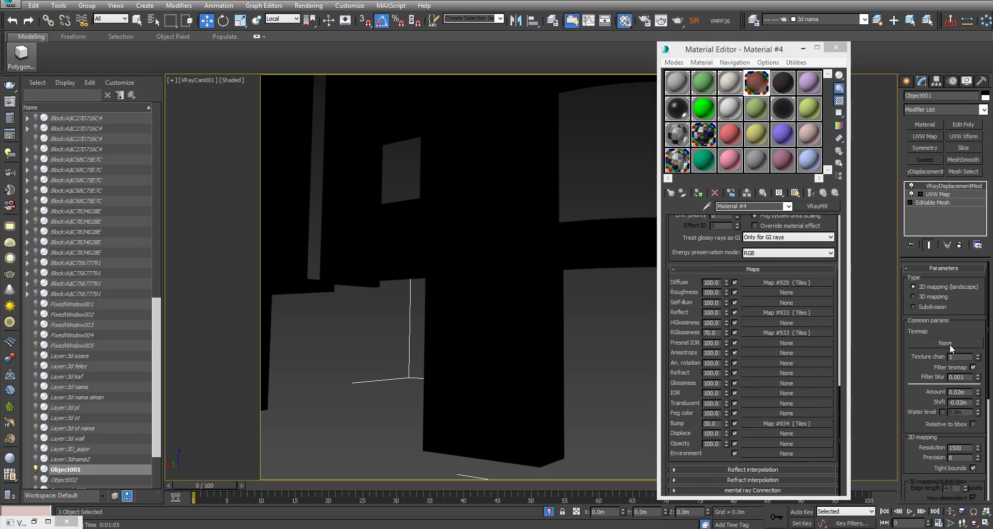
left_click_drag(950, 349, 950, 349)
key("Return")
double_click(959, 392)
right_click(977, 402)
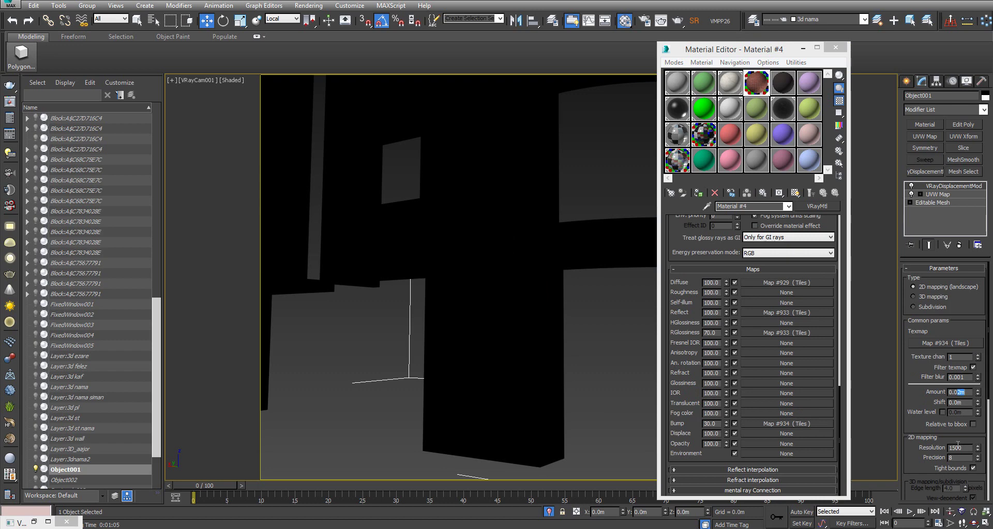
double_click(956, 448)
Disable Material #4's Diffuse and Bump maps and assign pink Material #15 to Object001
left_click(734, 282)
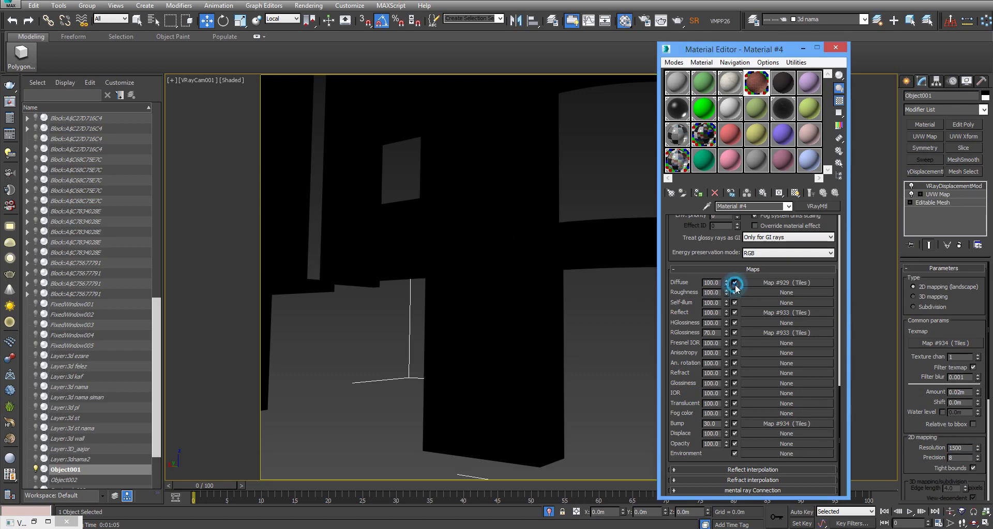
left_click(734, 424)
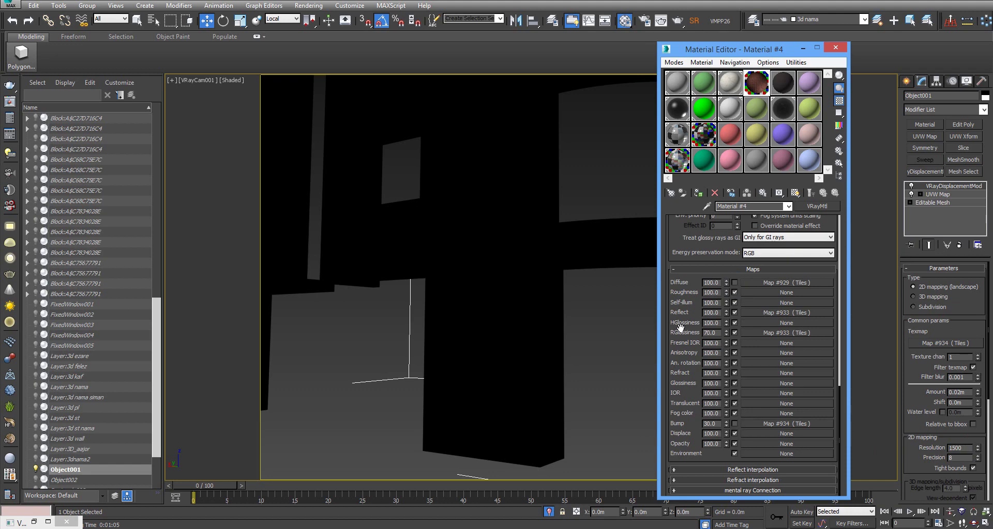
left_click_drag(681, 332, 682, 356)
scroll(682, 356, "up", 2)
scroll(698, 331, "up", 2)
scroll(719, 305, "up", 2)
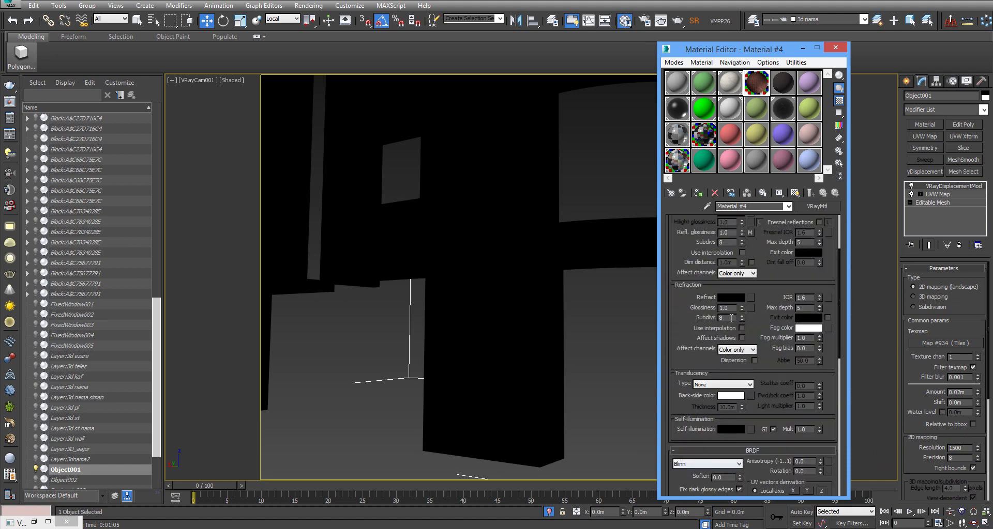
scroll(738, 278, "up", 2)
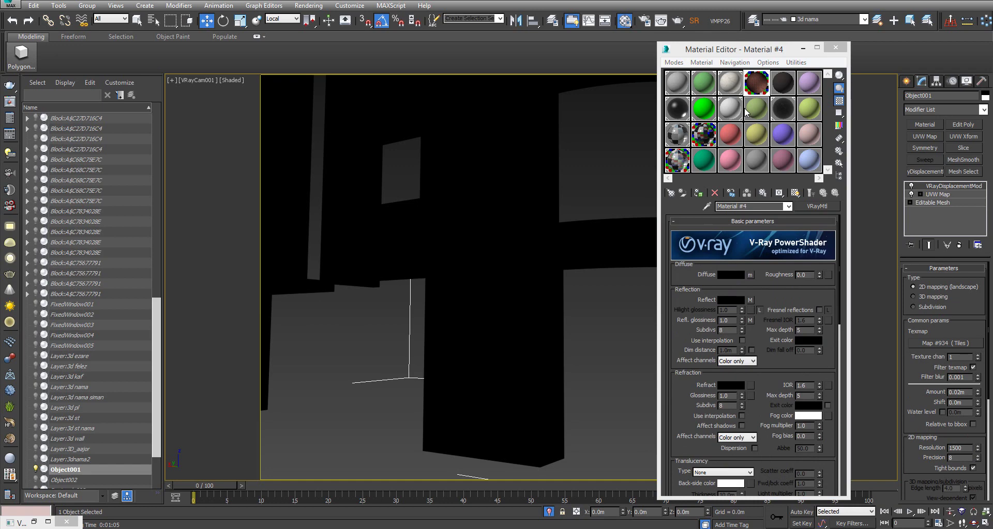
left_click(731, 164)
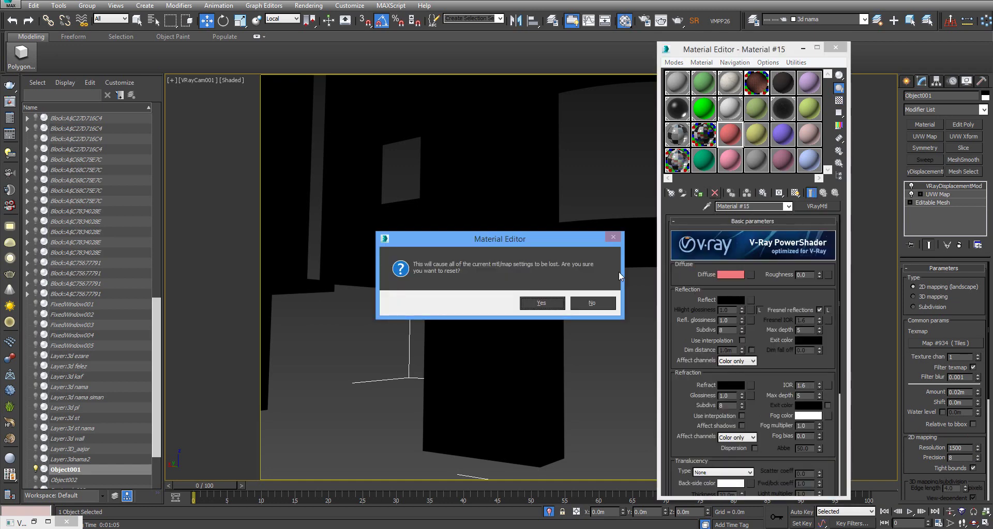
left_click(590, 303)
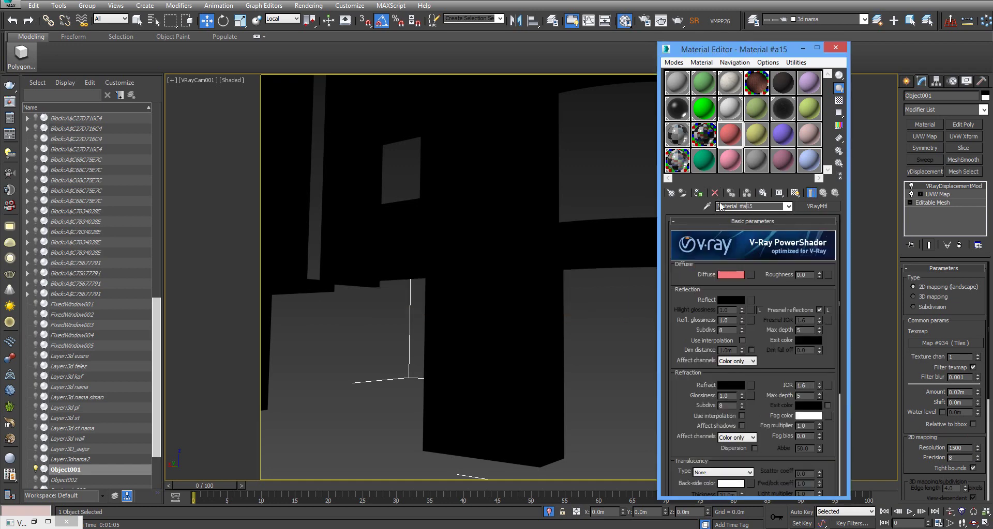
left_click(698, 193)
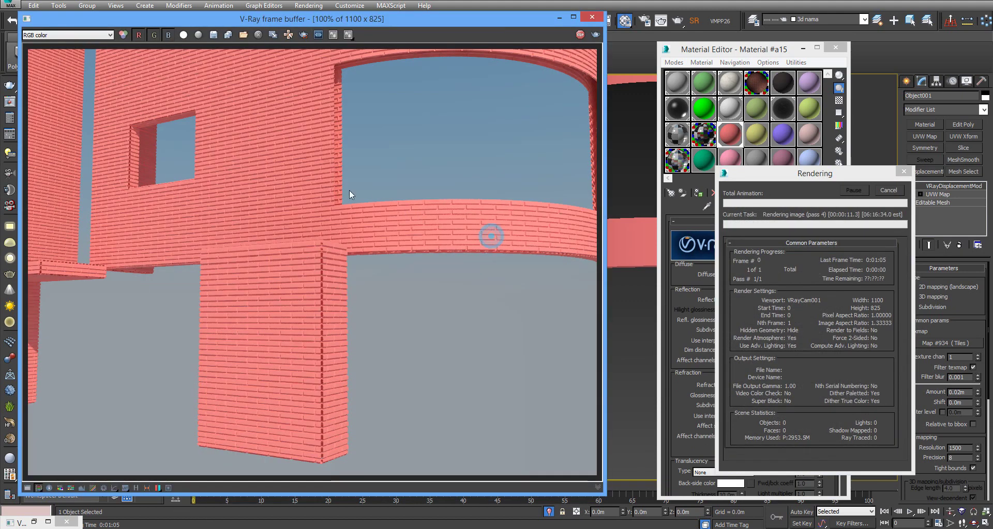
Zoom in to inspect the displaced pink bricks, then cancel the render
scroll(310, 190, "up", 2)
scroll(251, 179, "down", 1)
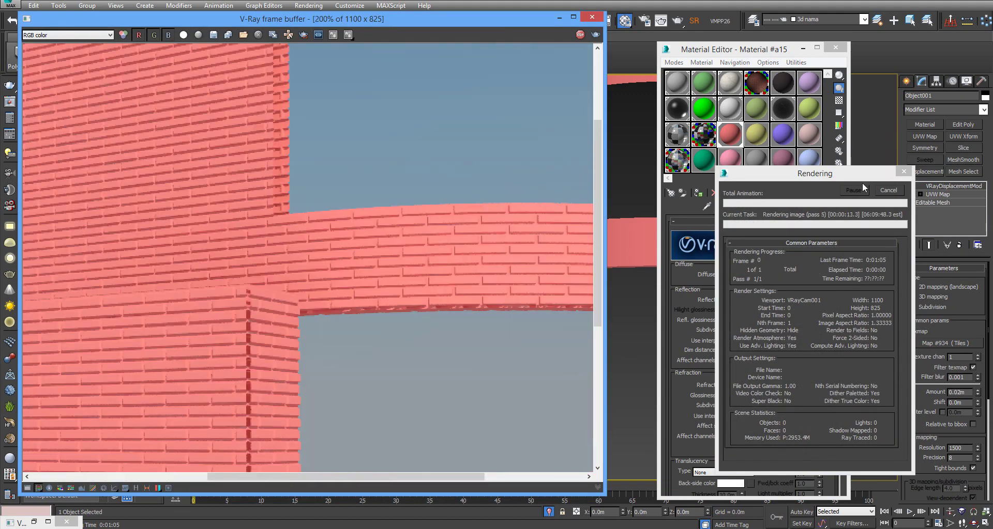
left_click(888, 191)
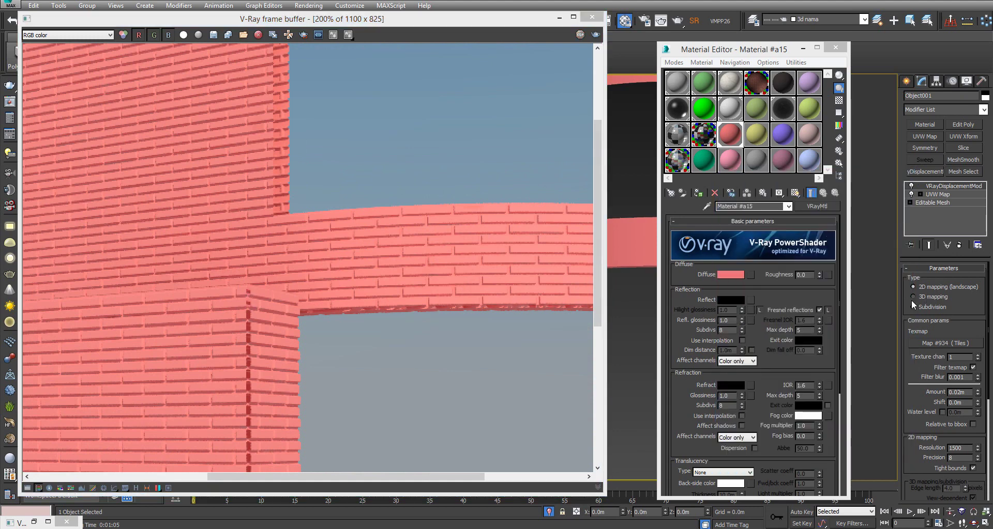
Set VRayDisplacementMod to 3D mapping with Keep continuity on and re-render
scroll(912, 300, "down", 2)
scroll(913, 300, "down", 2)
scroll(913, 300, "down", 3)
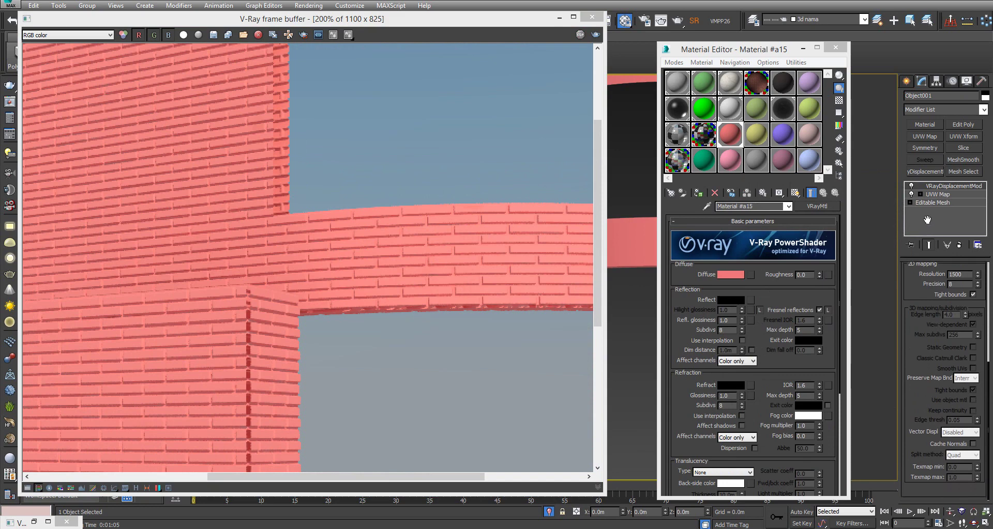
scroll(930, 259, "up", 2)
scroll(935, 279, "up", 2)
scroll(938, 292, "up", 2)
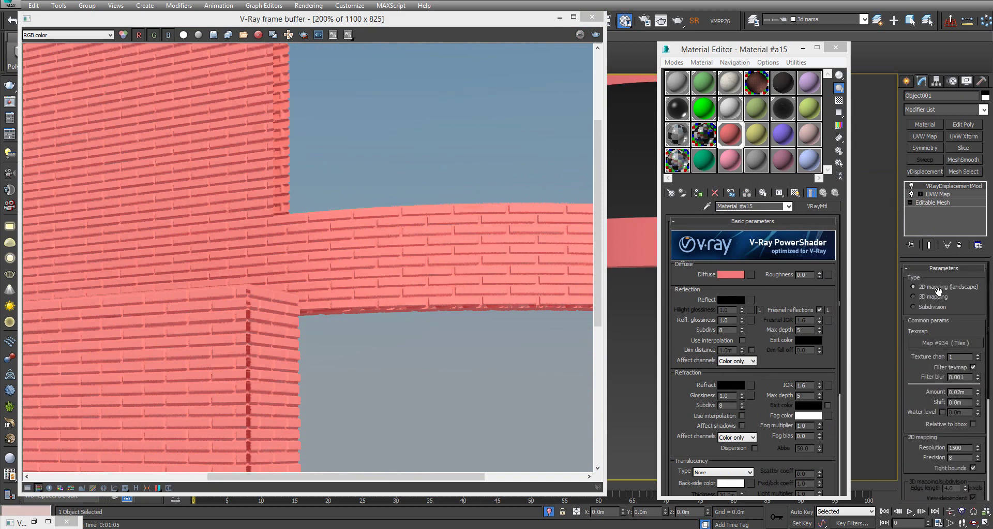
left_click(936, 296)
left_click_drag(925, 398, 936, 304)
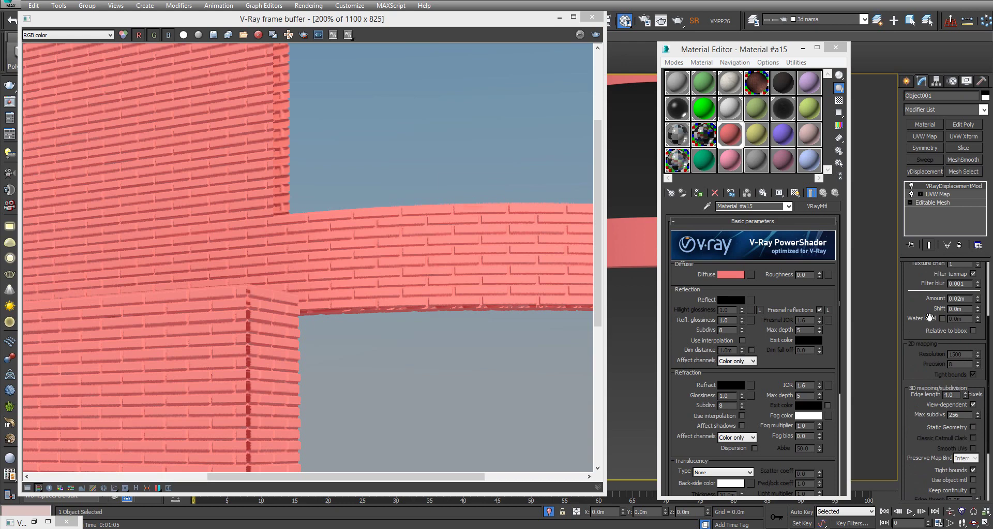
scroll(923, 327, "down", 3)
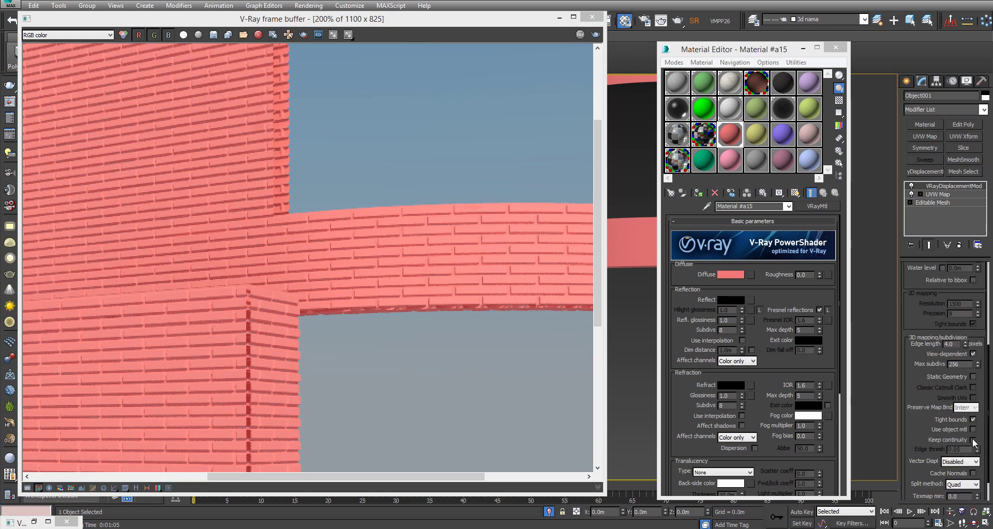
left_click(973, 440)
key("shift+q")
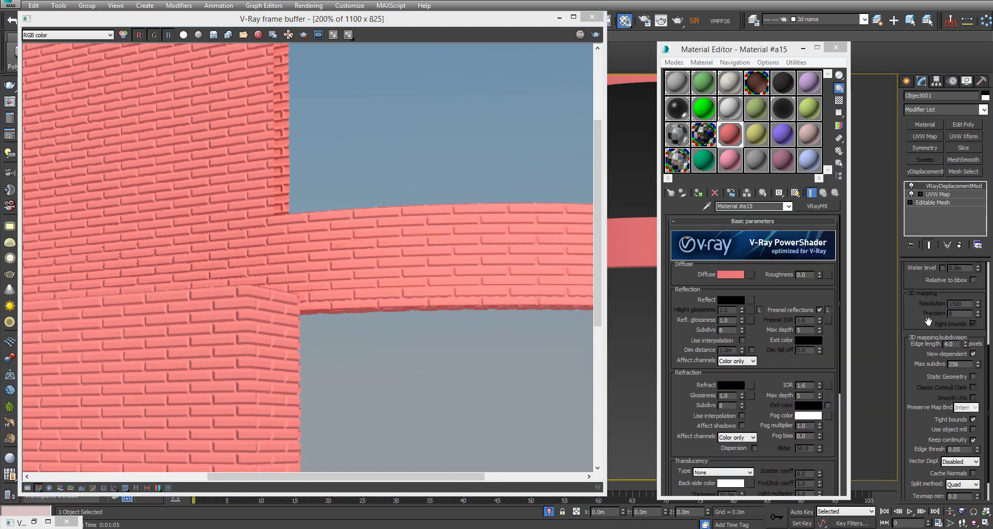
Set the displacement Shift to -0.02 and render the brick walls again
left_click_drag(928, 322, 928, 417)
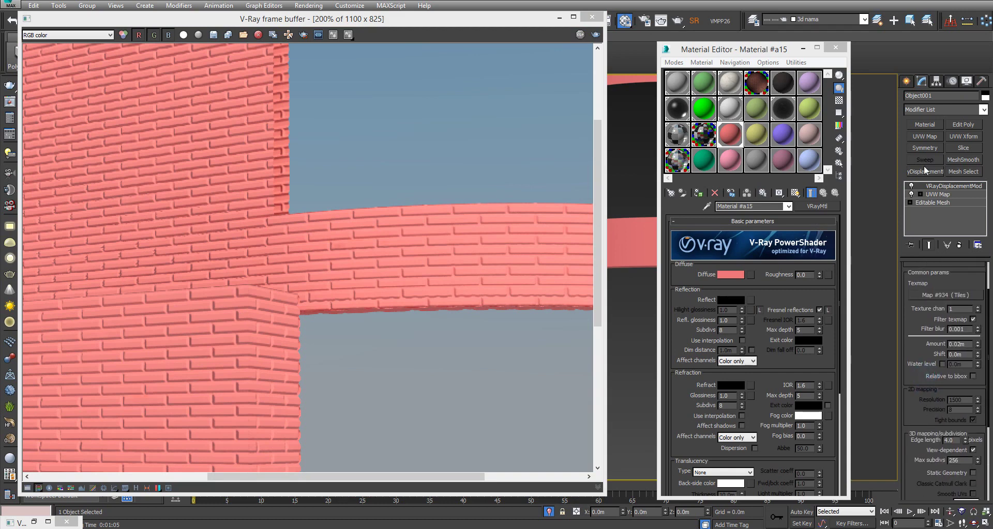
scroll(929, 311, "down", 3)
scroll(934, 362, "down", 1)
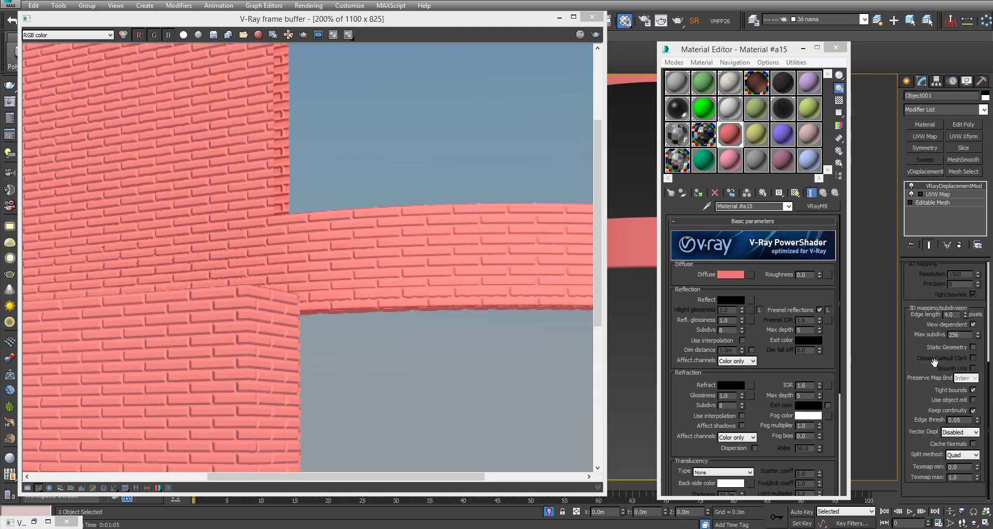
scroll(931, 331, "up", 3)
scroll(928, 298, "up", 3)
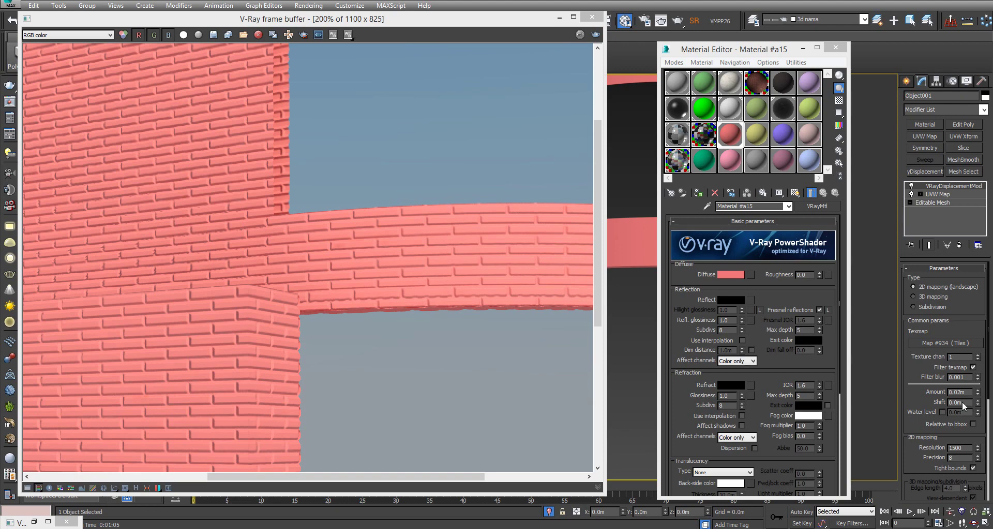
double_click(963, 403)
type("-0.02")
key("Return")
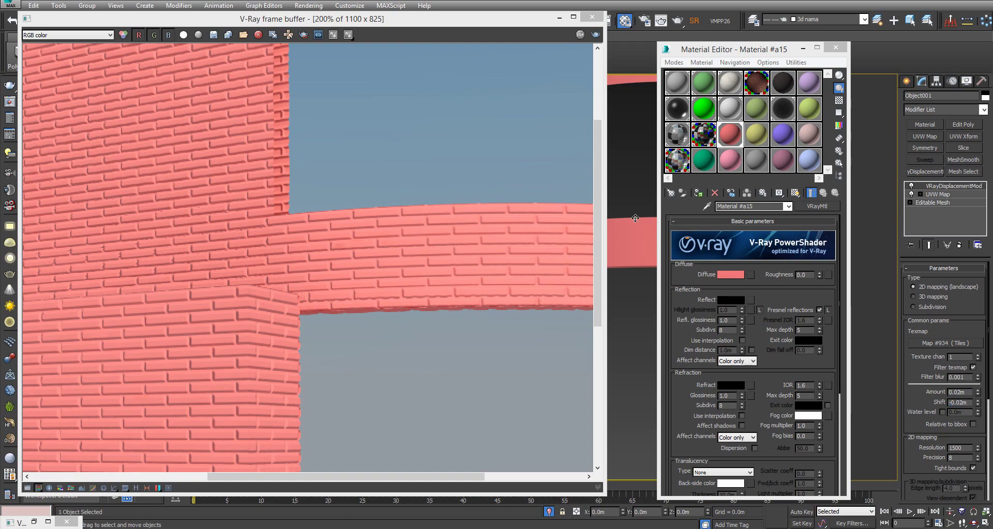
key("shift+q")
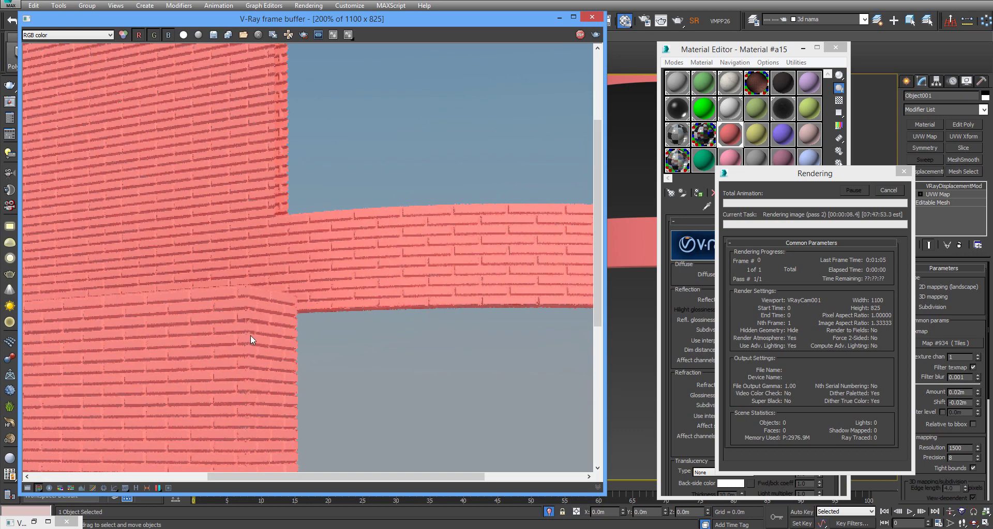
Stop the render and scroll Material #4's Maps rollout down to the Bump Tiles slot
left_click(888, 190)
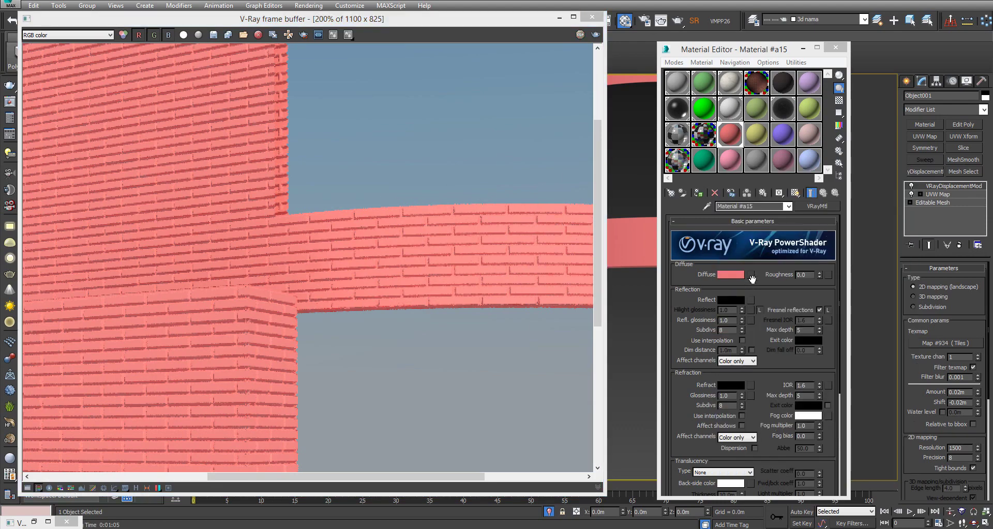
left_click_drag(764, 295, 765, 135)
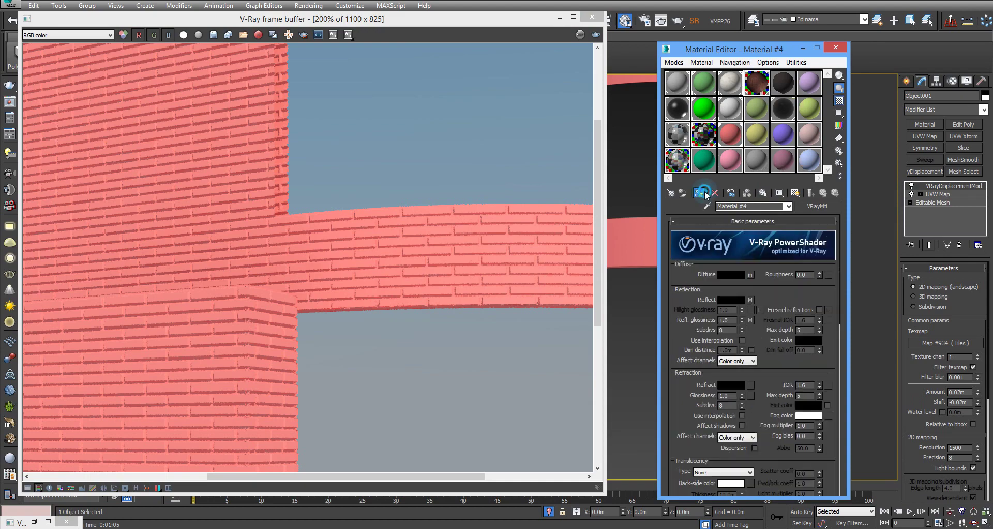
scroll(750, 432, "down", 8)
scroll(746, 391, "down", 5)
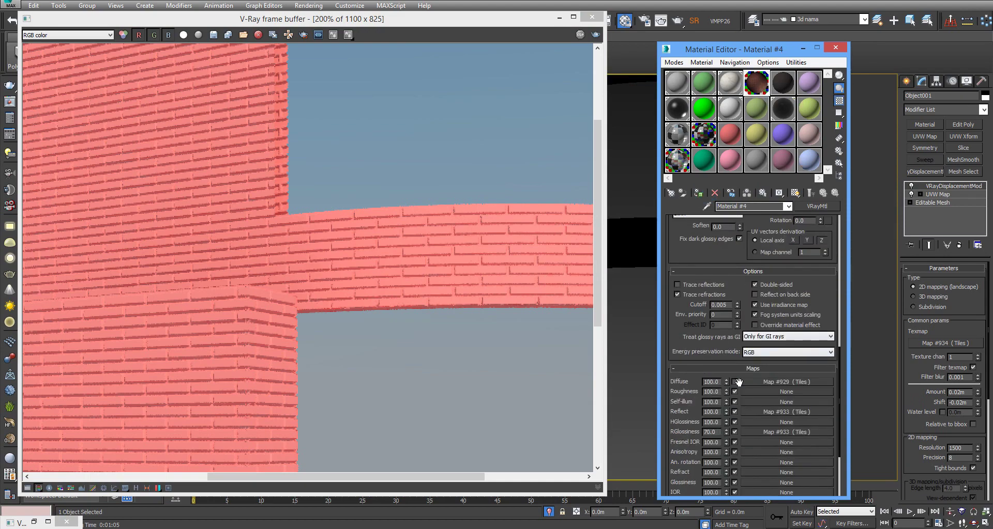
scroll(734, 381, "down", 4)
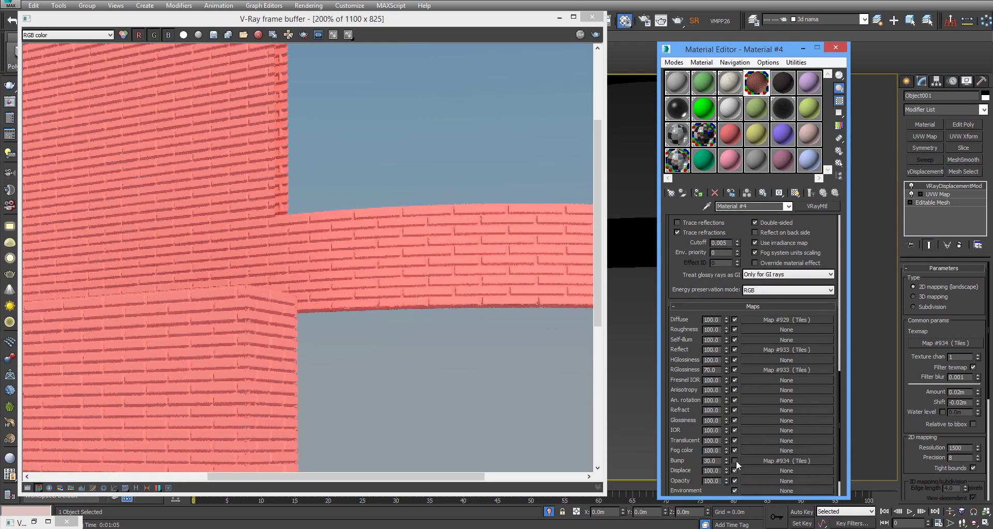
Set bump Tiles map #934 blur to 2.0, instance it to the displacement Texmap, and render
left_click(803, 461)
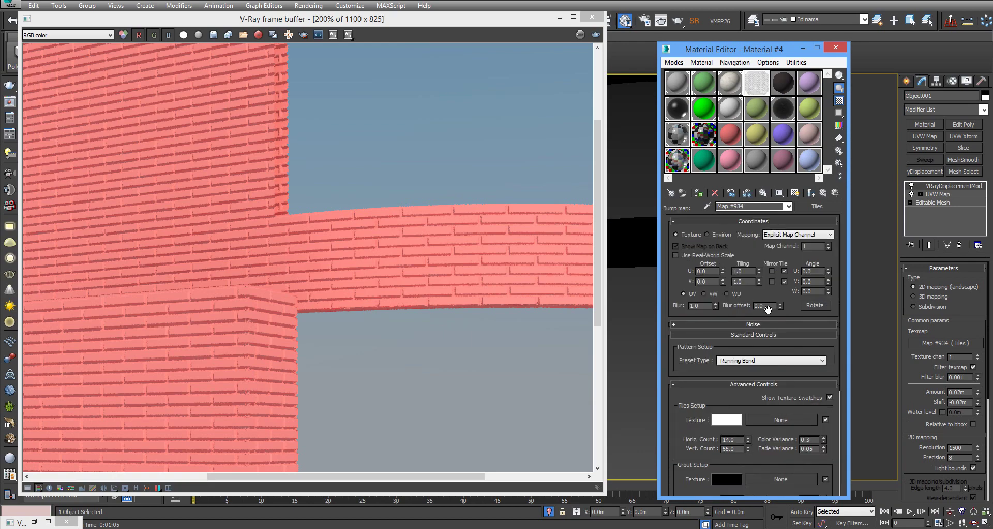
scroll(767, 347, "down", 8)
scroll(768, 348, "down", 1)
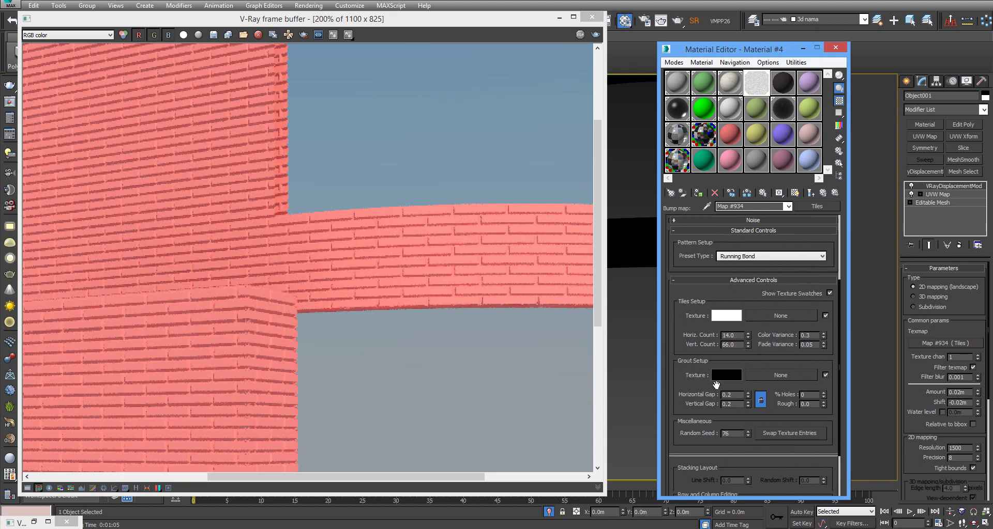
scroll(709, 242, "up", 5)
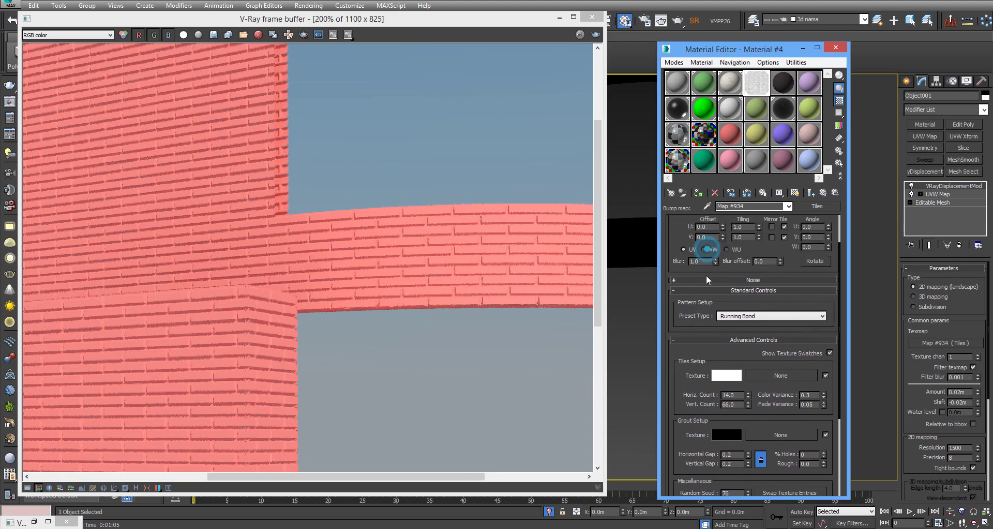
double_click(704, 262)
type("1.5")
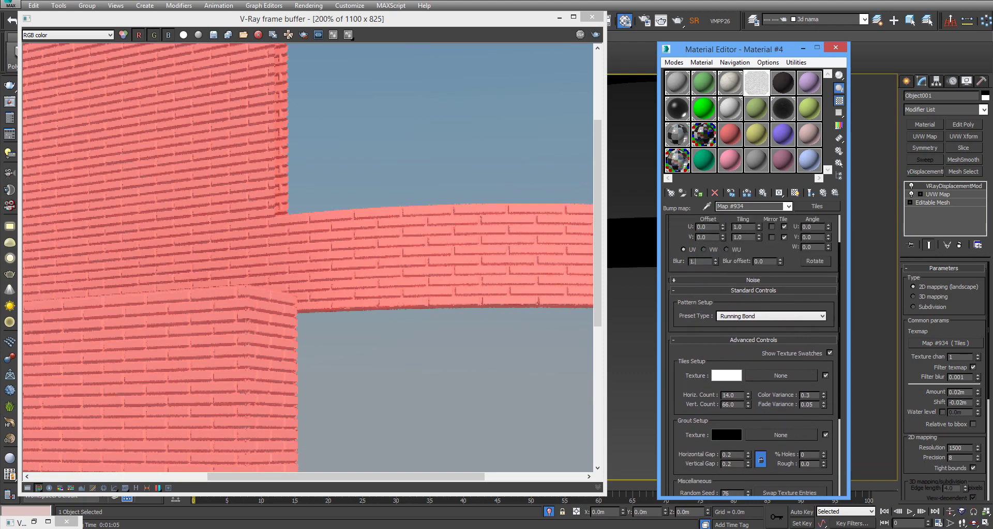
key("Return")
type("2")
key("Return")
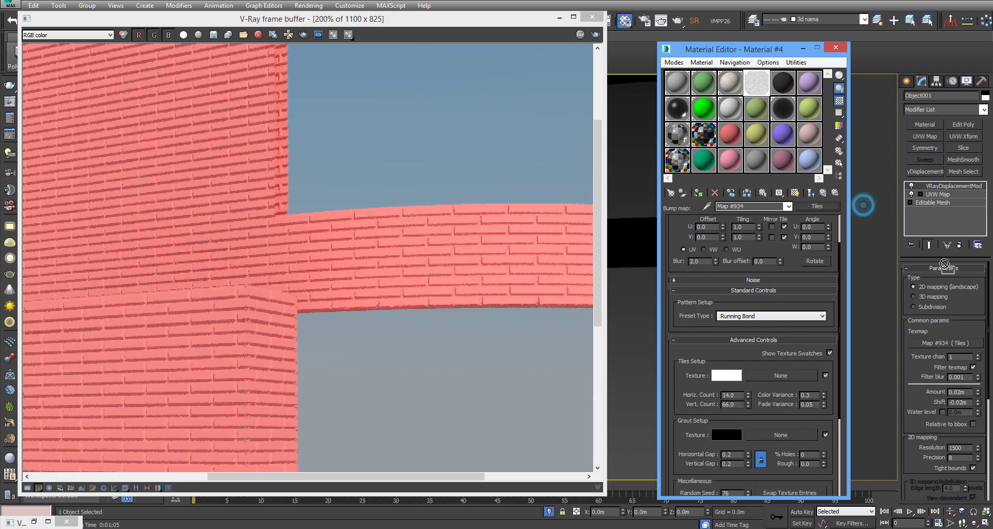
left_click_drag(816, 206, 954, 344)
key("Return")
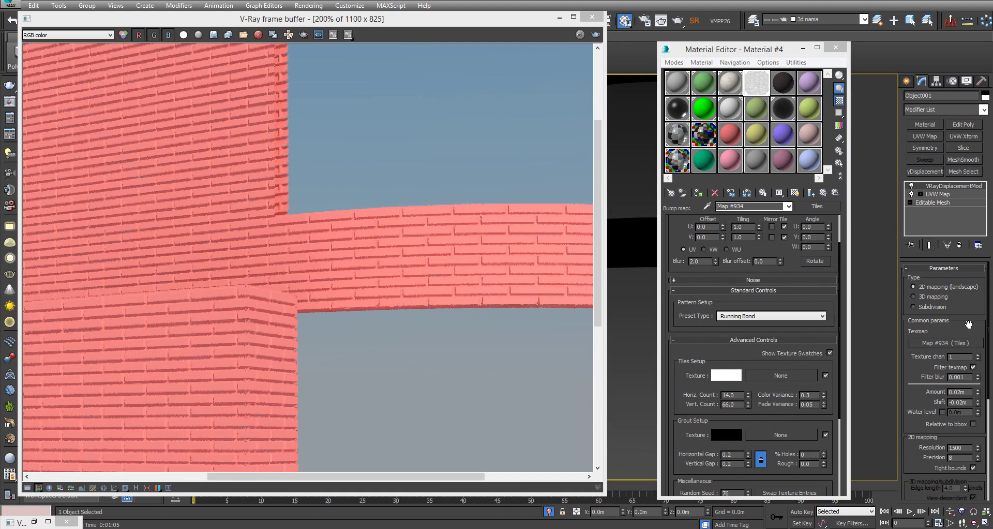
key("shift+q")
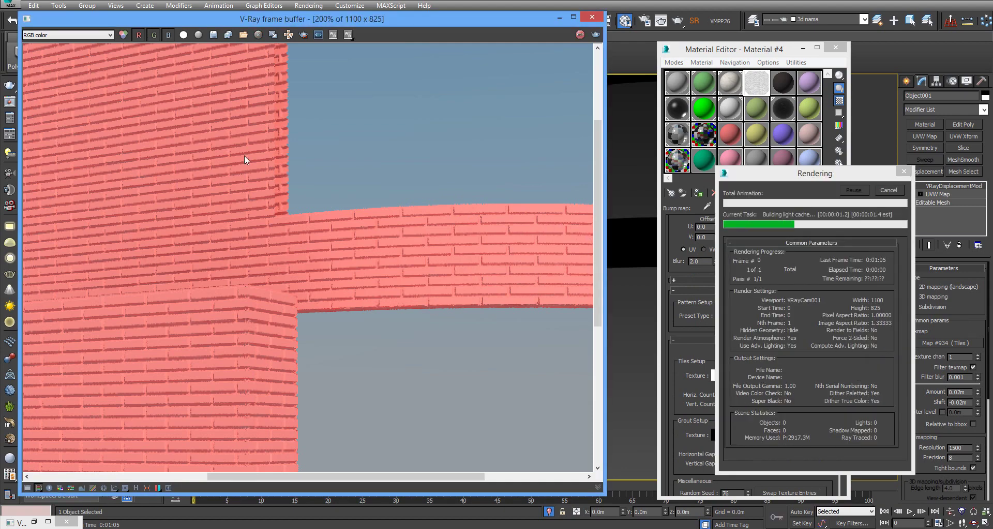
Unlock the grout gaps and set the bump Tiles vertical gap to 0.15
double_click(242, 162)
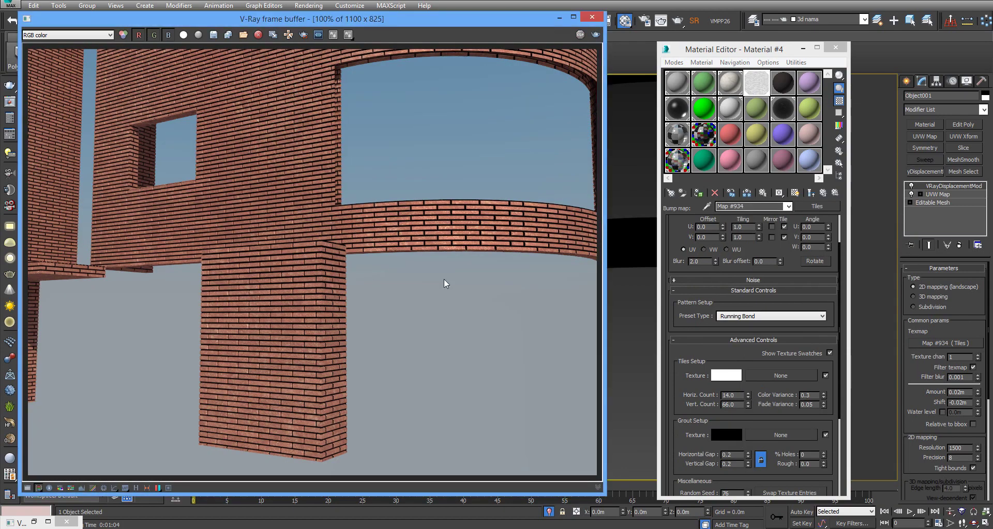
left_click_drag(736, 395, 735, 300)
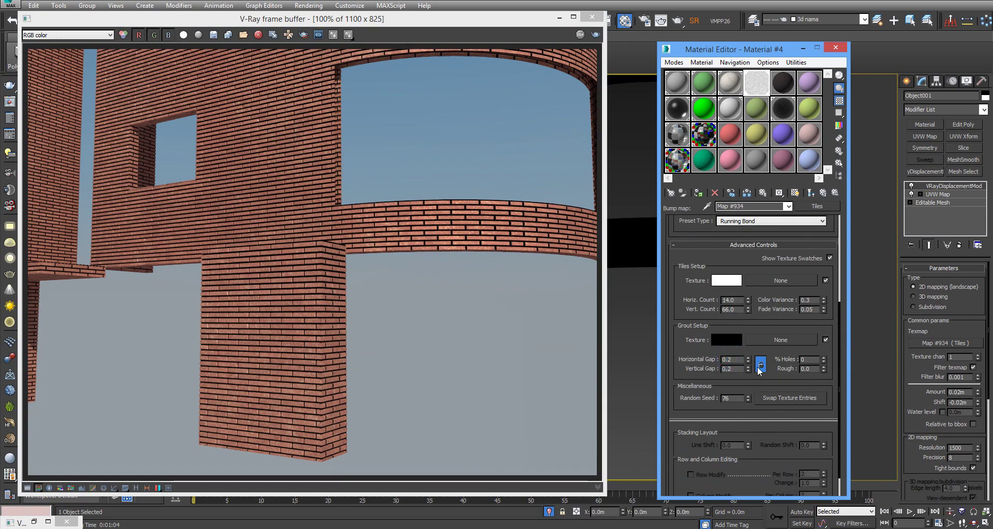
left_click(762, 81)
double_click(762, 81)
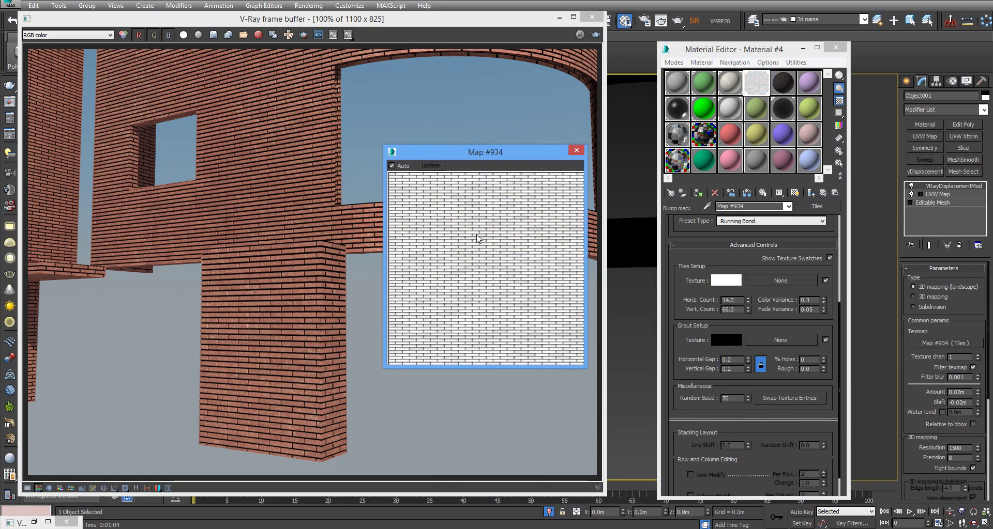
left_click(758, 373)
double_click(727, 368)
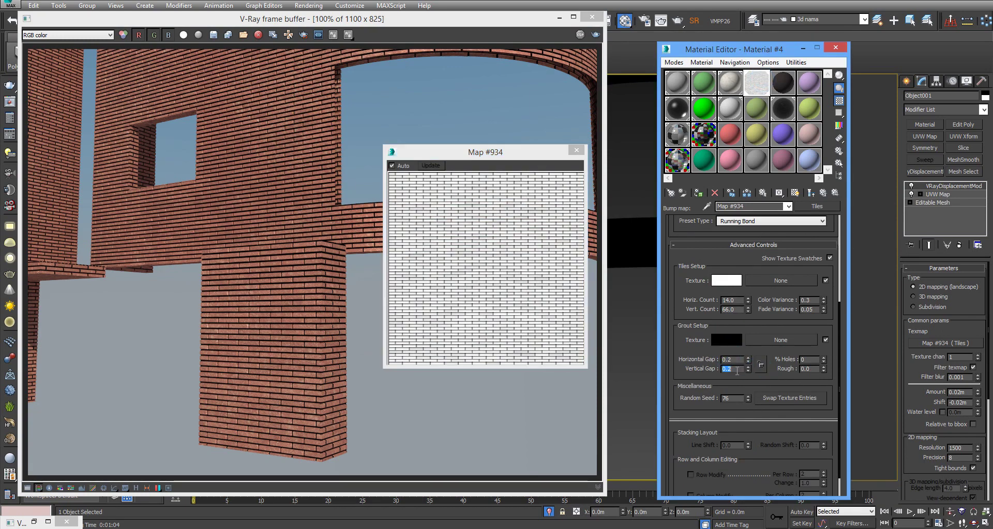
type("0.1")
key("Return")
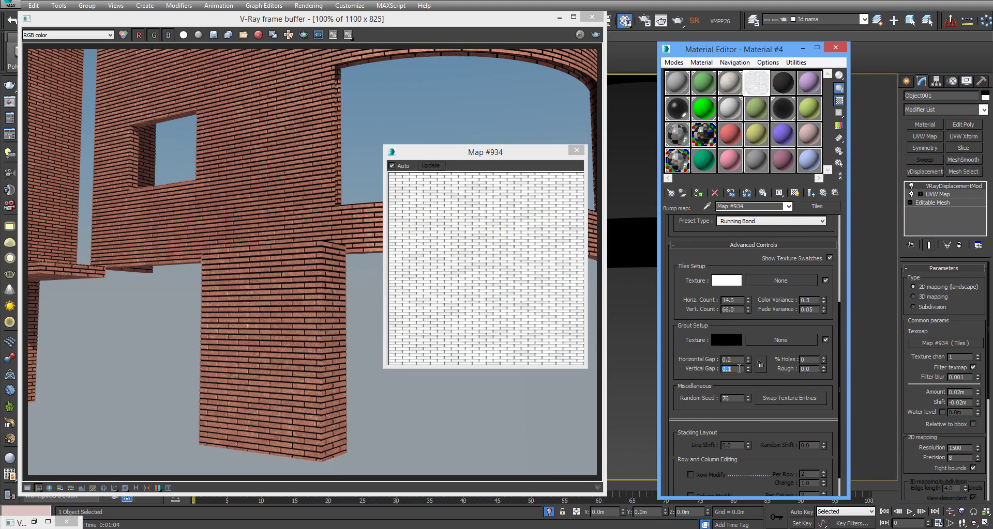
type(".1")
type("5")
key("Return")
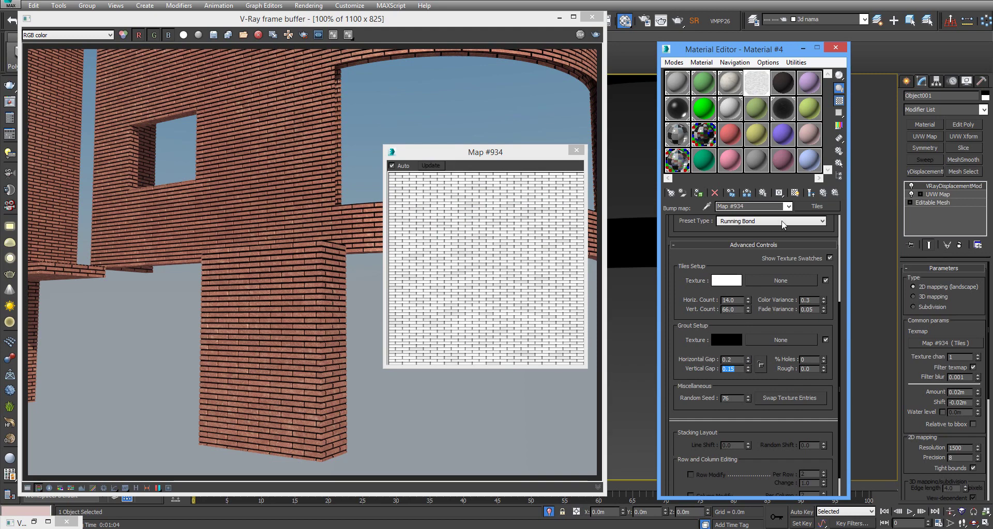
Instance the updated Tiles map to the displacement texmap and start a test render
left_click(949, 345)
left_click_drag(948, 346, 771, 334)
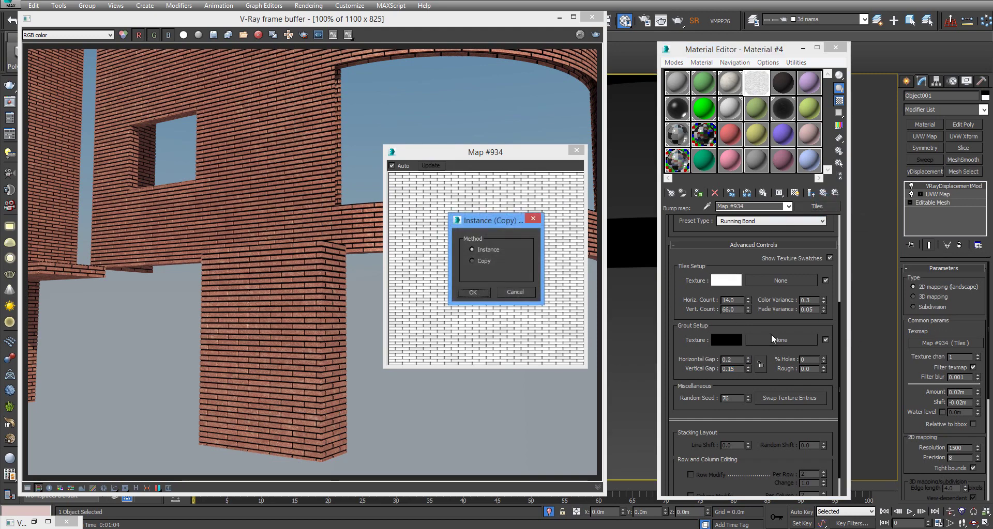
key("Escape")
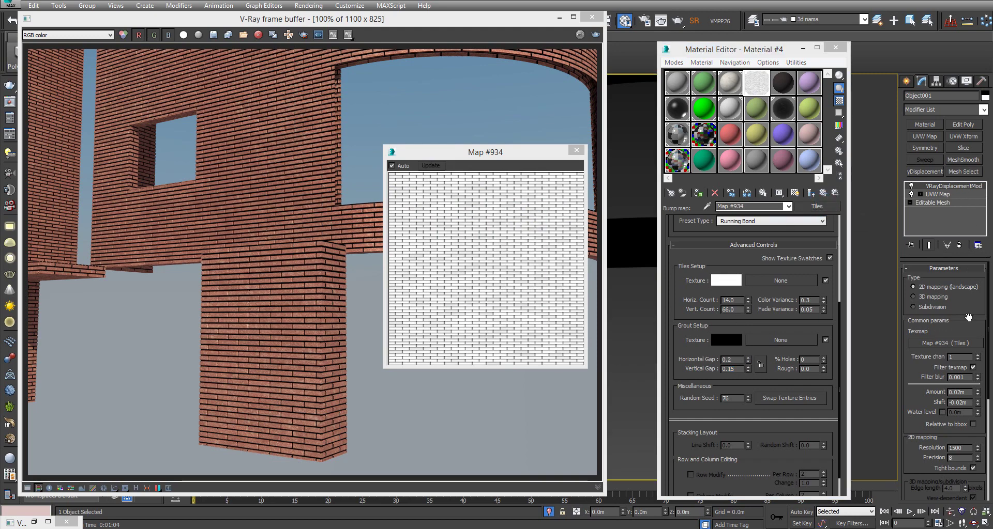
key("shift+q")
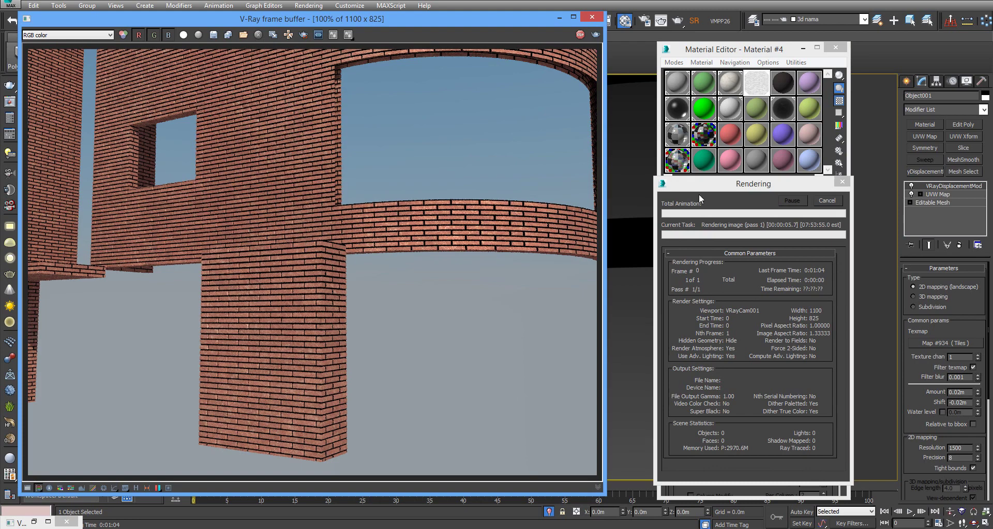
Stop the test render and raise the brick bump Tiles map's Color Variance to 2.0
left_click(827, 201)
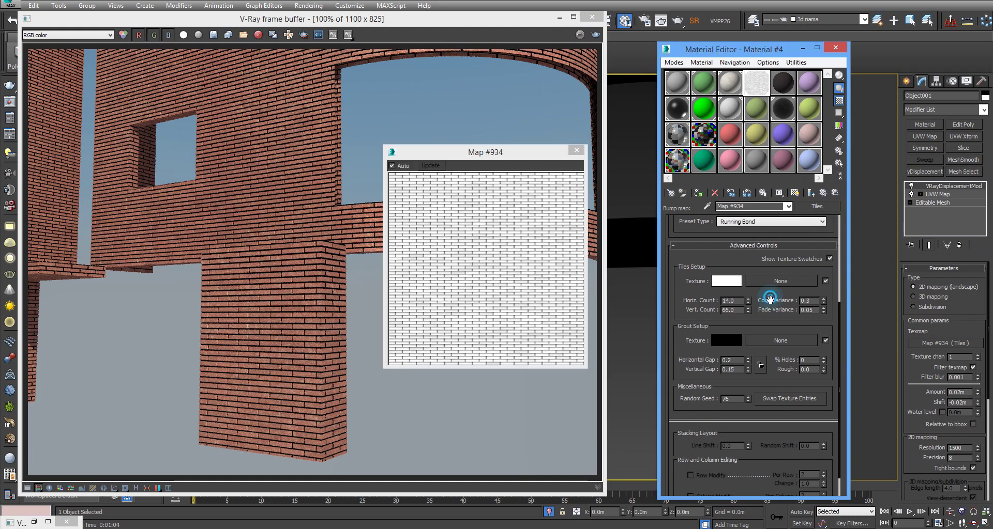
scroll(769, 299, "up", 1)
double_click(808, 314)
type(".")
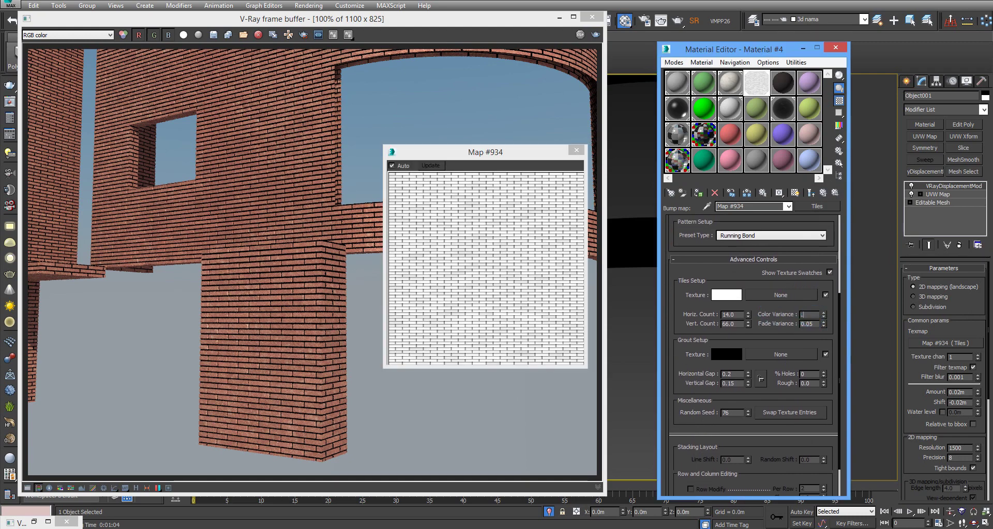
type("1")
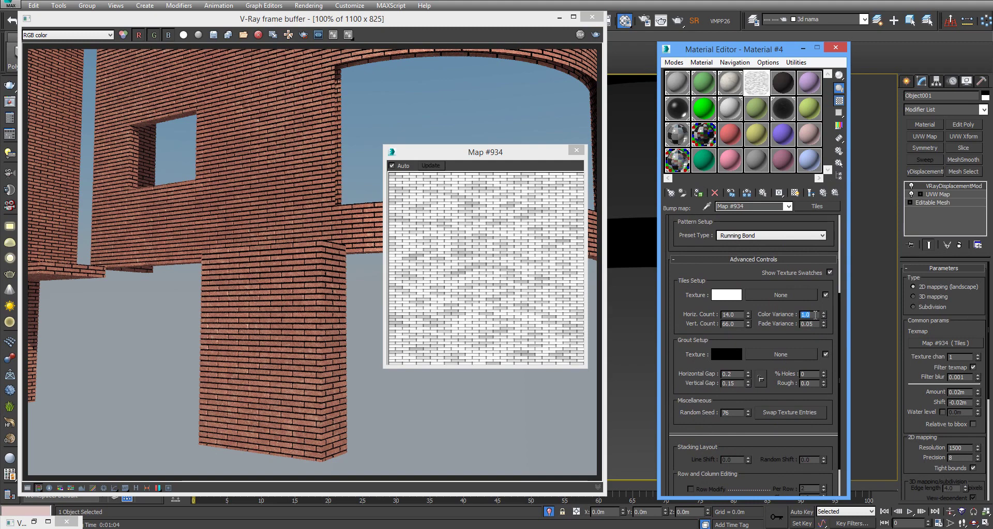
type("2")
key("Return")
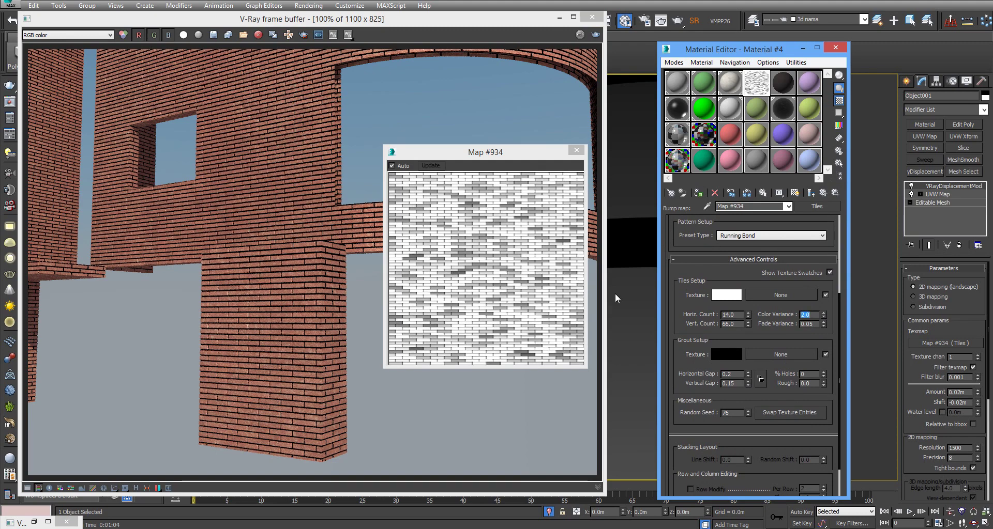
Edit the Color Variance of Material #4's Diffuse Map #929 Tiles and return to the parent
left_click(824, 194)
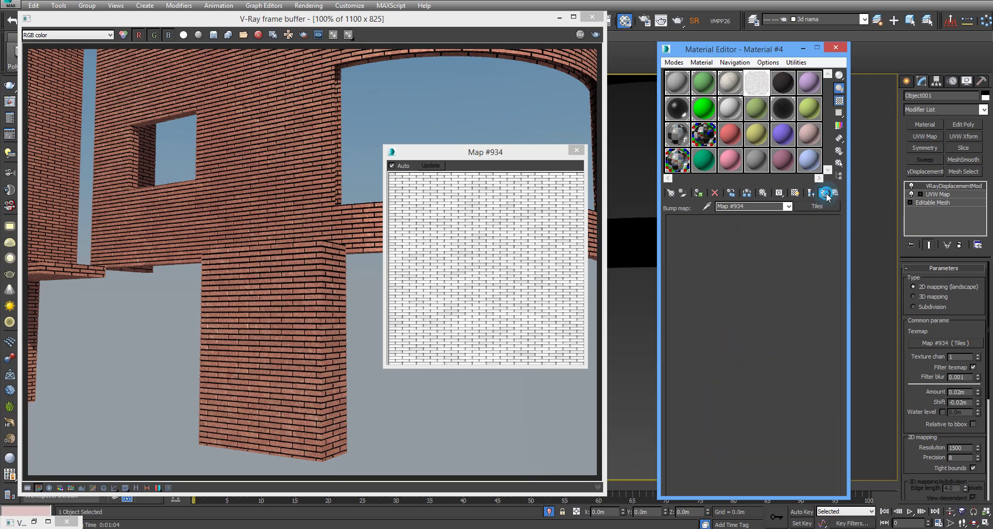
scroll(740, 411, "down", 3)
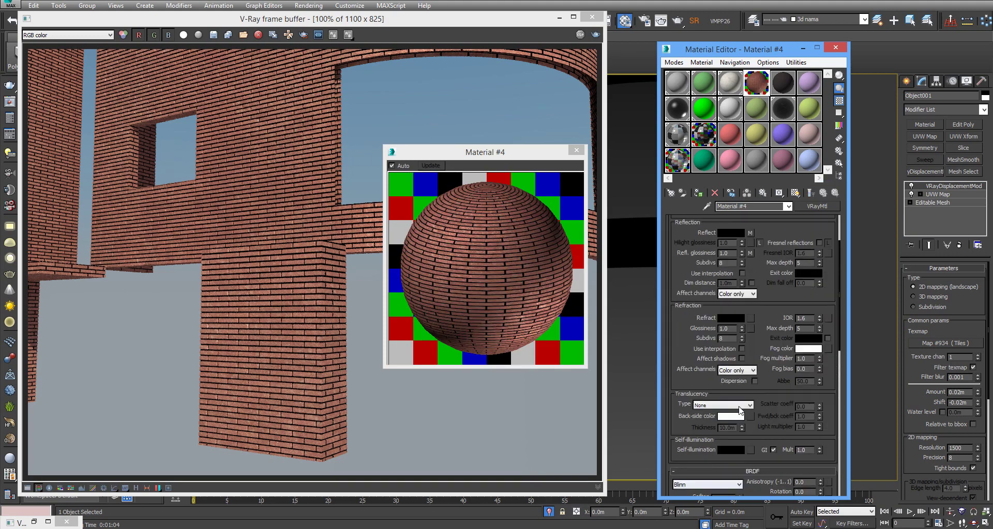
scroll(739, 411, "up", 5)
left_click(794, 274)
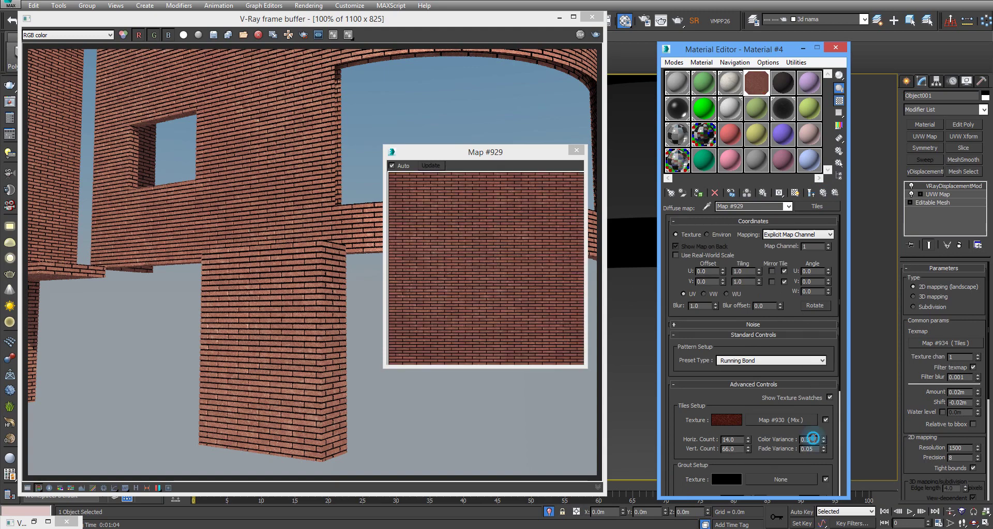
double_click(813, 439)
type(".")
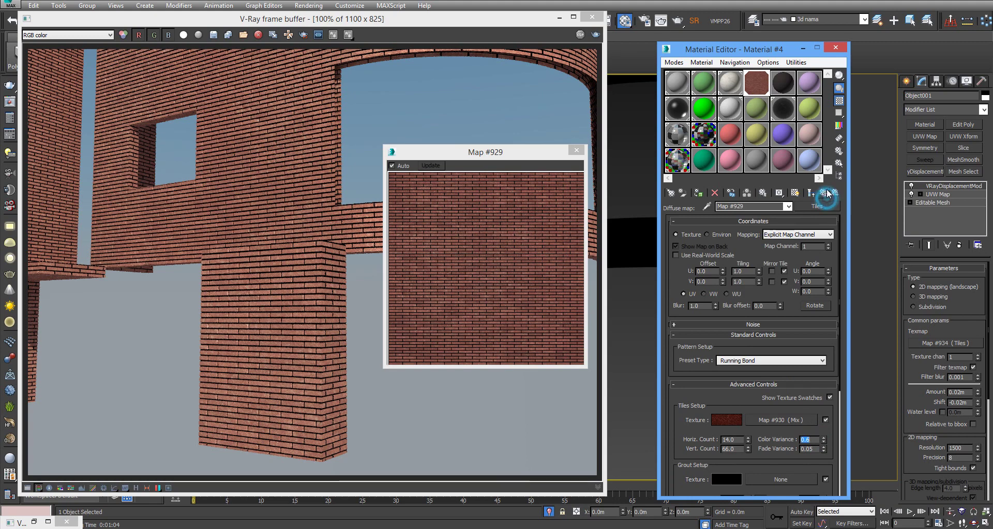
left_click(810, 193)
Close the V-Ray frame buffer and Material Editor, back to the shaded VRayCam001 view
left_click(575, 139)
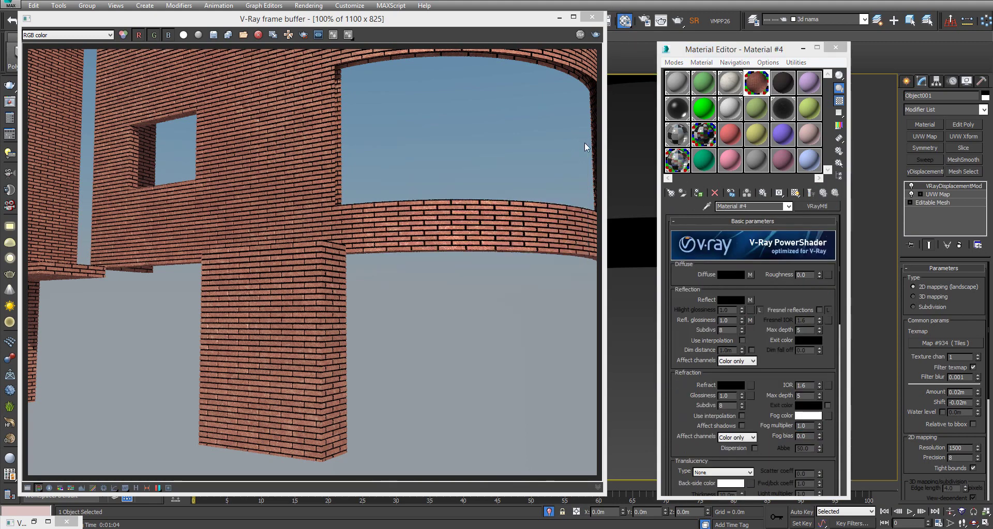
left_click(827, 49)
left_click(834, 48)
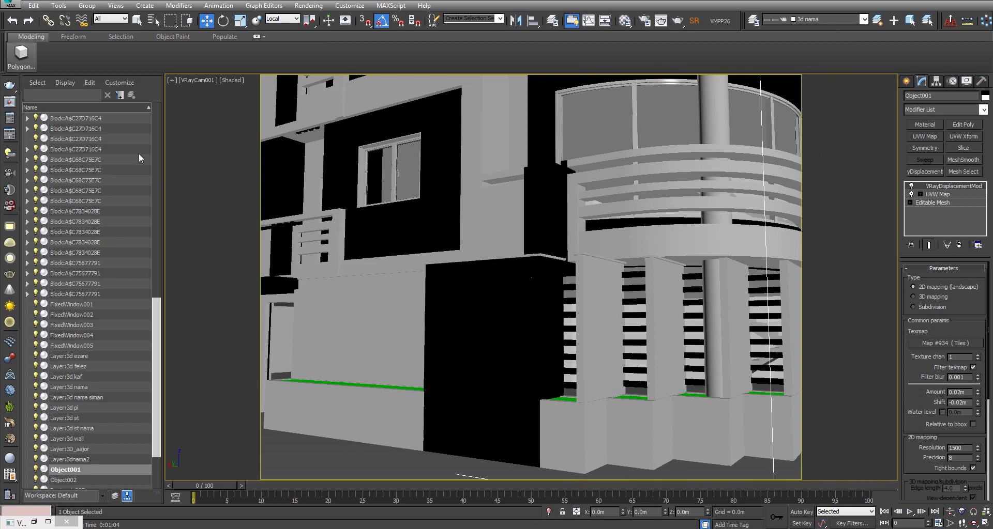
Change viewport material display, go to perspective, frame the whole building, and show WALL presets
left_click(231, 80)
mouse_move(277, 232)
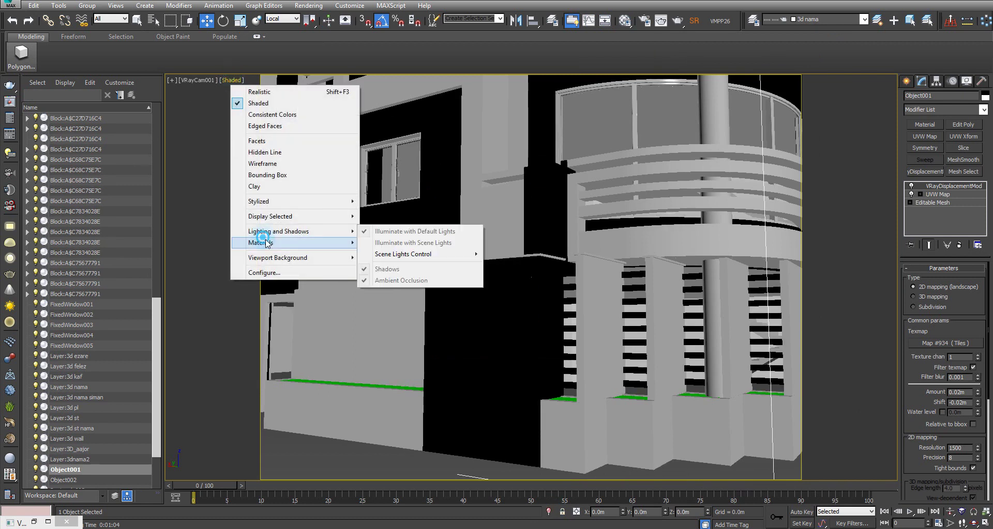
left_click(408, 256)
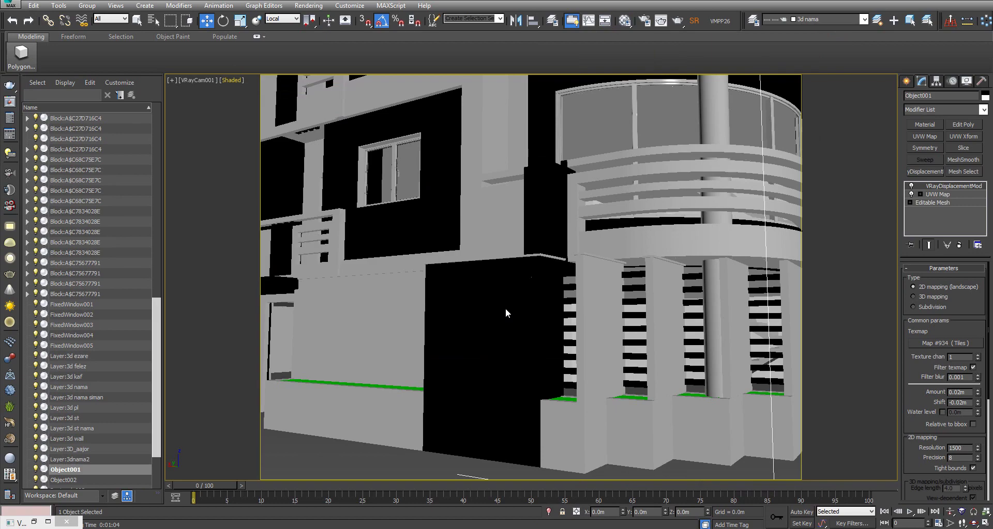
key("p")
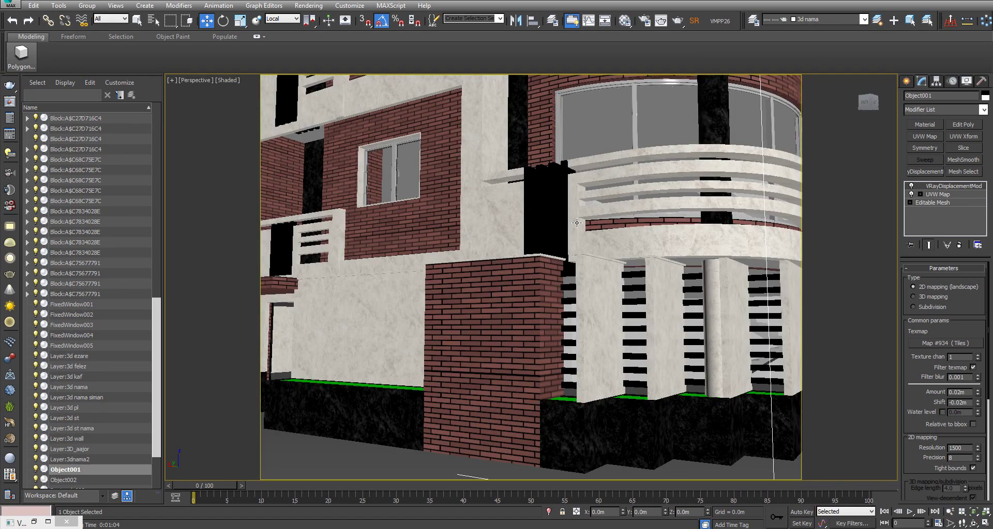
scroll(577, 222, "down", 5)
scroll(577, 223, "down", 5)
mouse_move(522, 248)
middle_mouse_down()
mouse_move(539, 283)
mouse_move(604, 292)
mouse_move(531, 297)
mouse_move(515, 223)
middle_mouse_up()
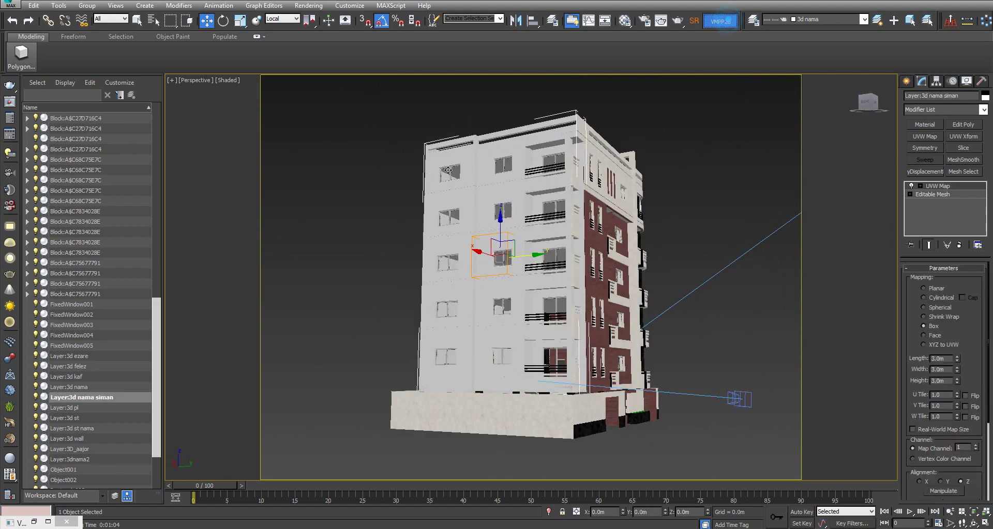
left_click(372, 155)
Choose the American Clay Wild Horse Smoke preset from the WALL category
left_click(375, 155)
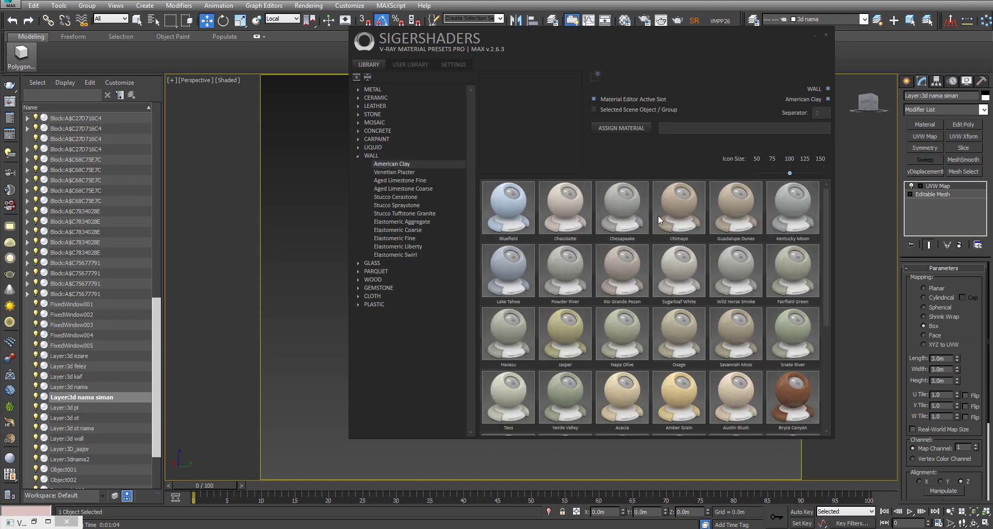
left_click(660, 221)
left_click(730, 272)
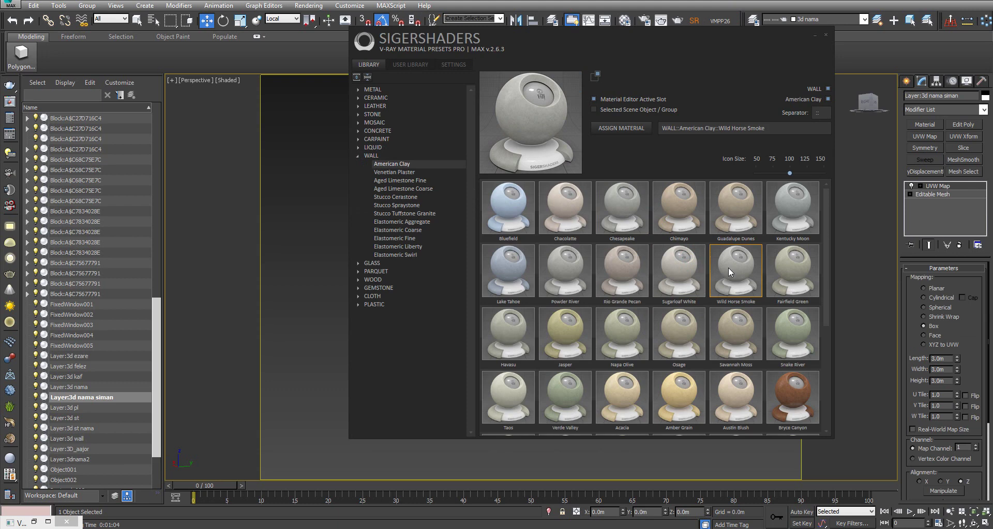
left_click(684, 253)
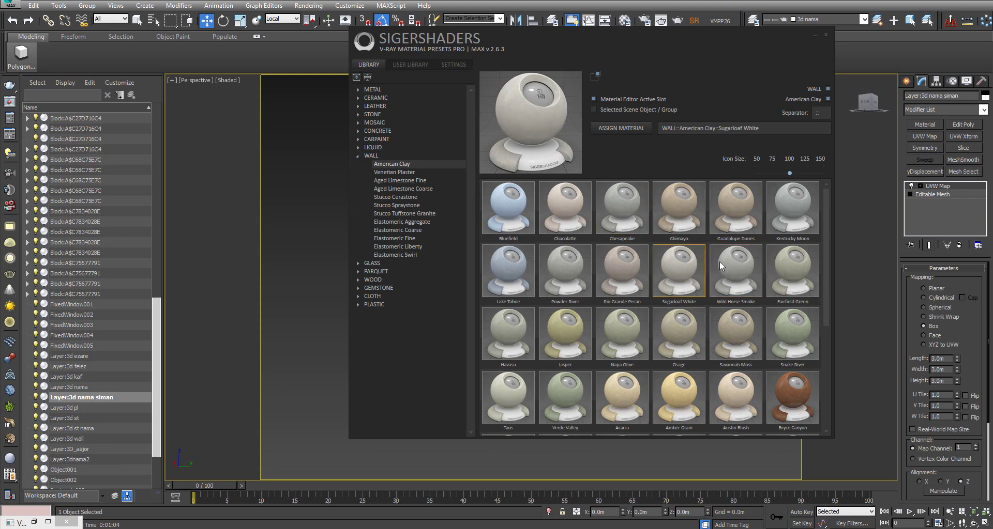
left_click(721, 266)
Send the Wild Horse Smoke preset into the Material Editor slot
key("m")
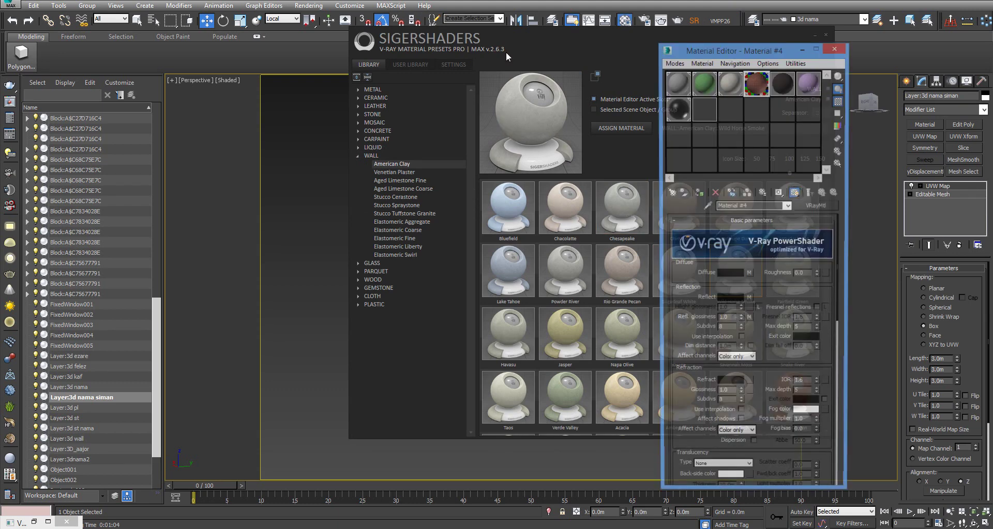
double_click(756, 83)
left_click_drag(741, 57, 293, 48)
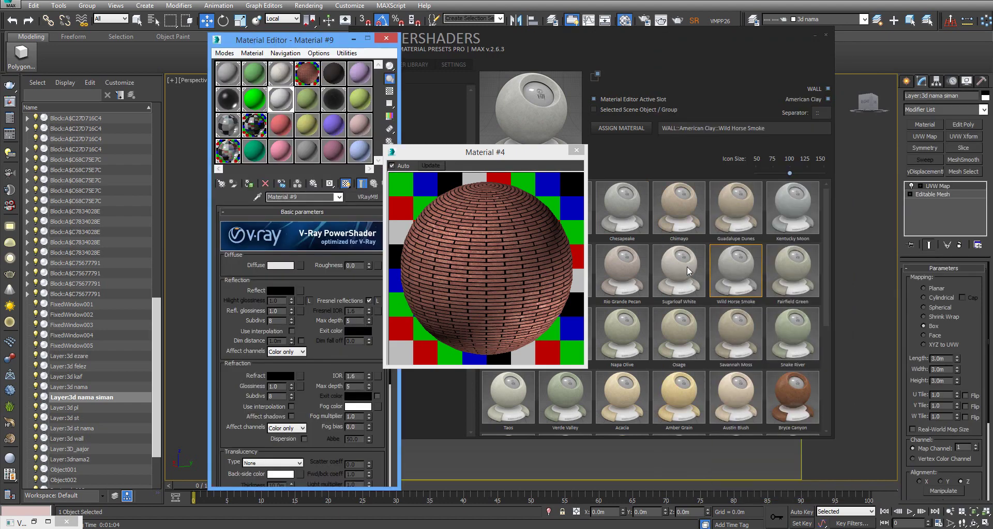
left_click(826, 34)
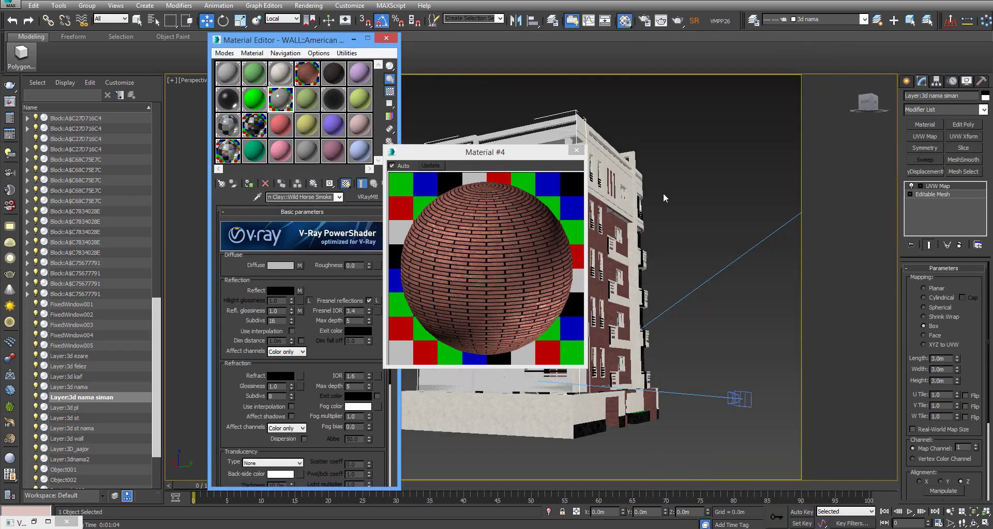
left_click_drag(544, 146, 549, 150)
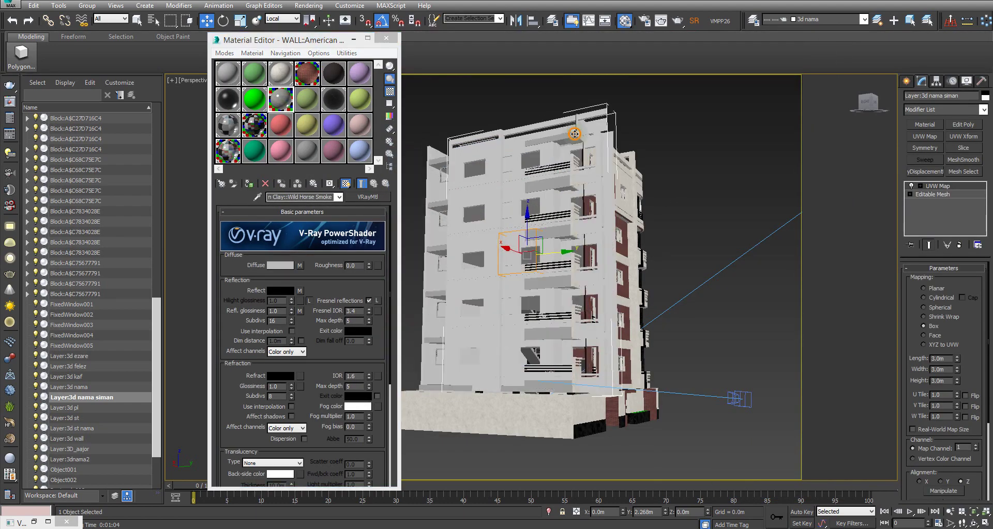
Orbit over the facade and start a test render of the current view
scroll(486, 227, "up", 10)
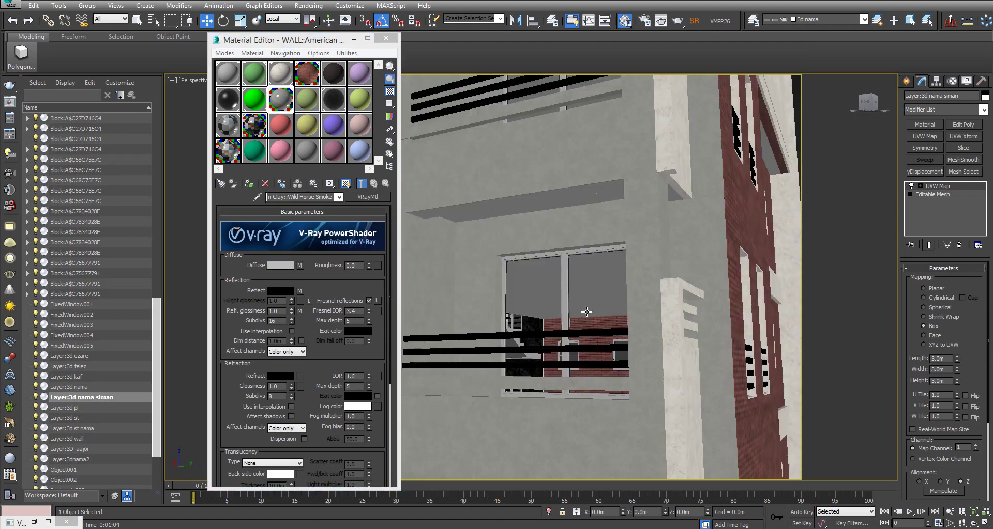
scroll(586, 312, "down", 5)
middle_click_drag(591, 355, 567, 327, "alt")
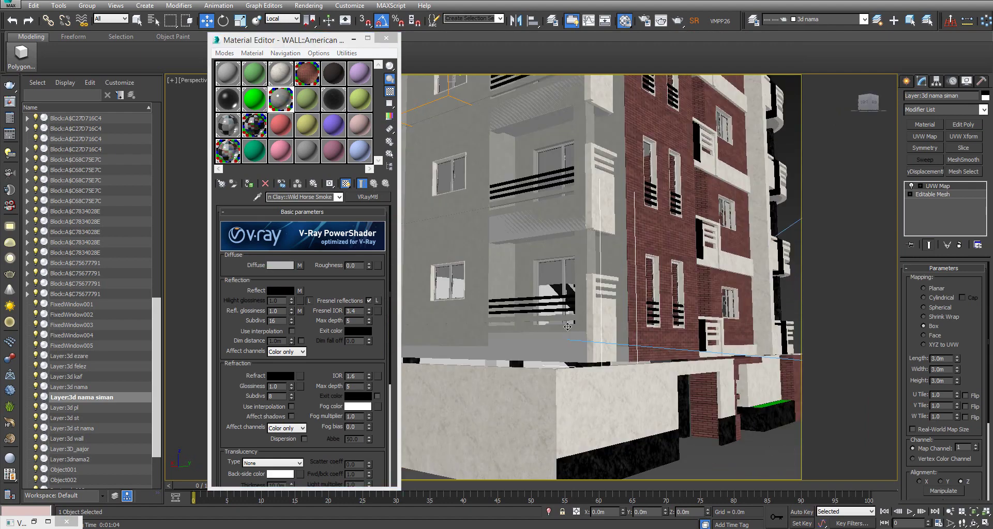
scroll(567, 326, "up", 5)
scroll(620, 331, "up", 3)
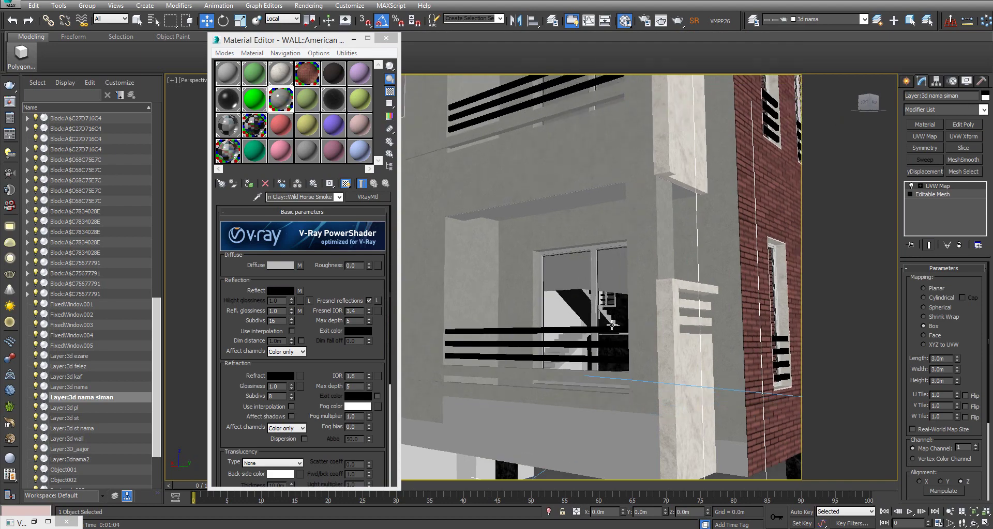
key("shift+q")
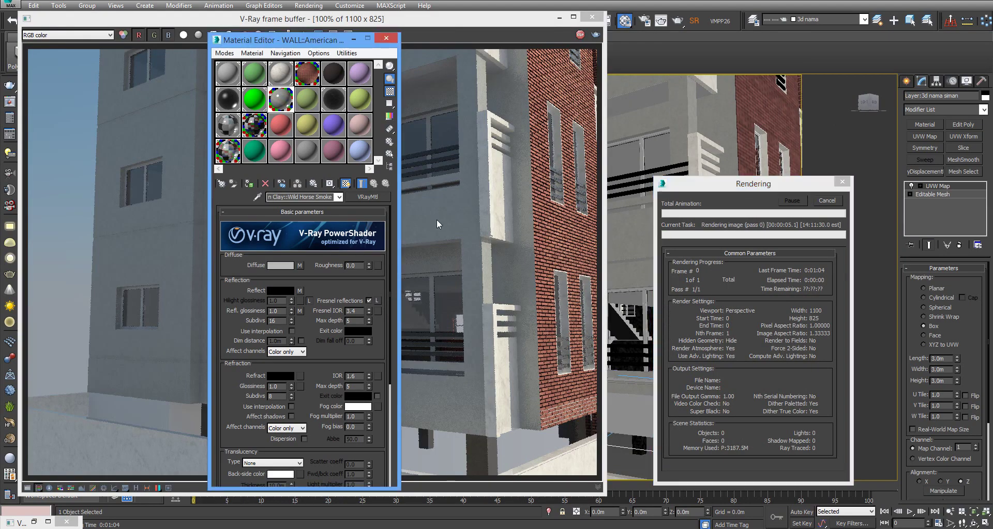
Inspect the finished balcony-corner render at 200% in the frame buffer, then close it
left_click(436, 219)
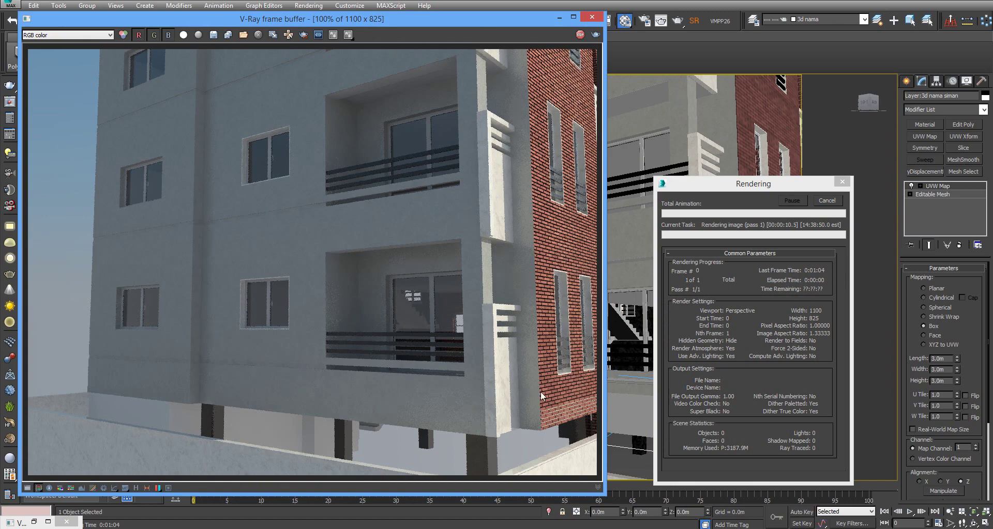
left_click(826, 200)
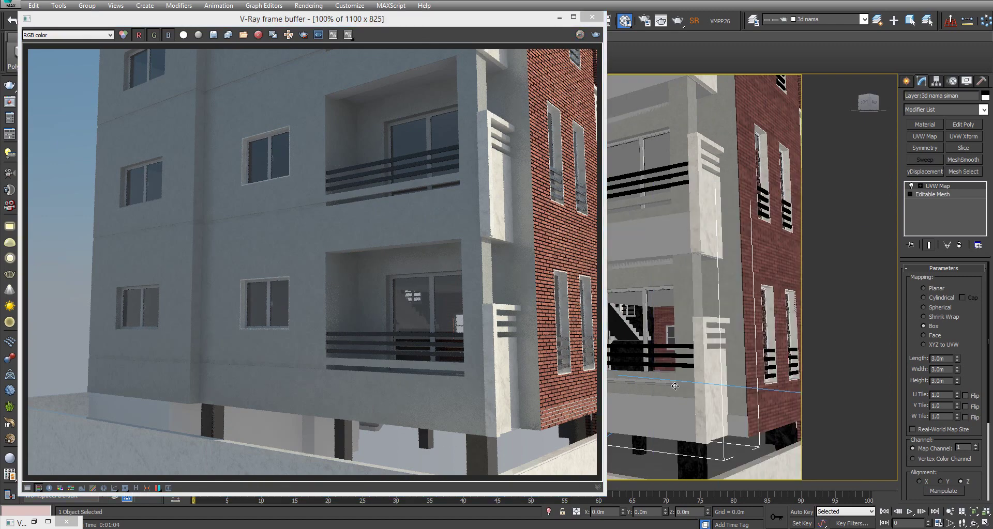
left_click(488, 321)
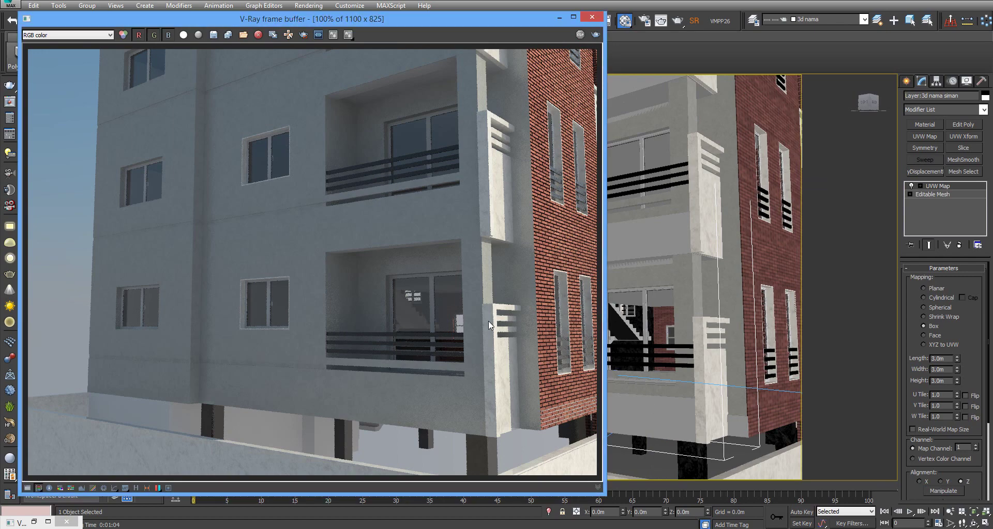
scroll(529, 368, "up", 1)
scroll(474, 351, "up", 1)
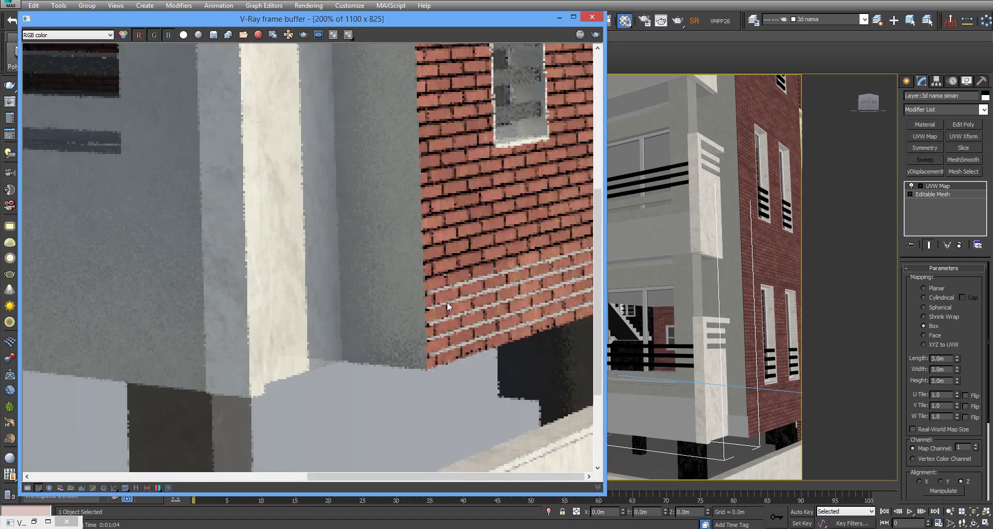
scroll(447, 302, "down", 1)
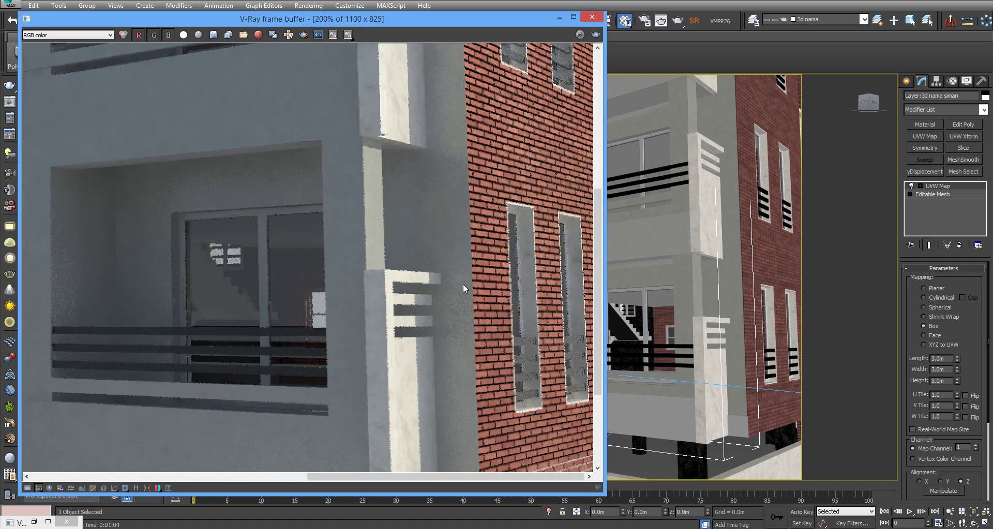
left_click(592, 17)
Close the Material Editor and hide the brick wall Object001
scroll(618, 307, "up", 3)
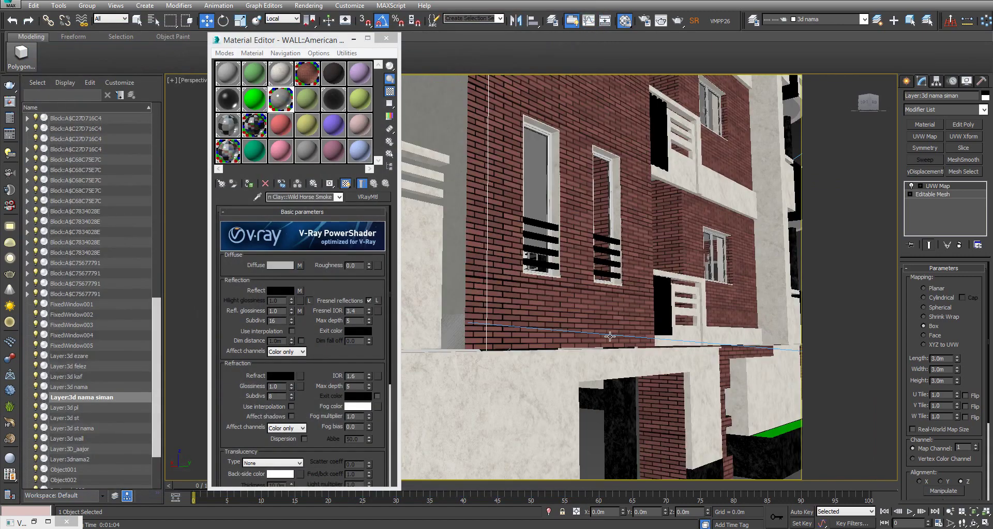
left_click(576, 355)
scroll(531, 327, "up", 3)
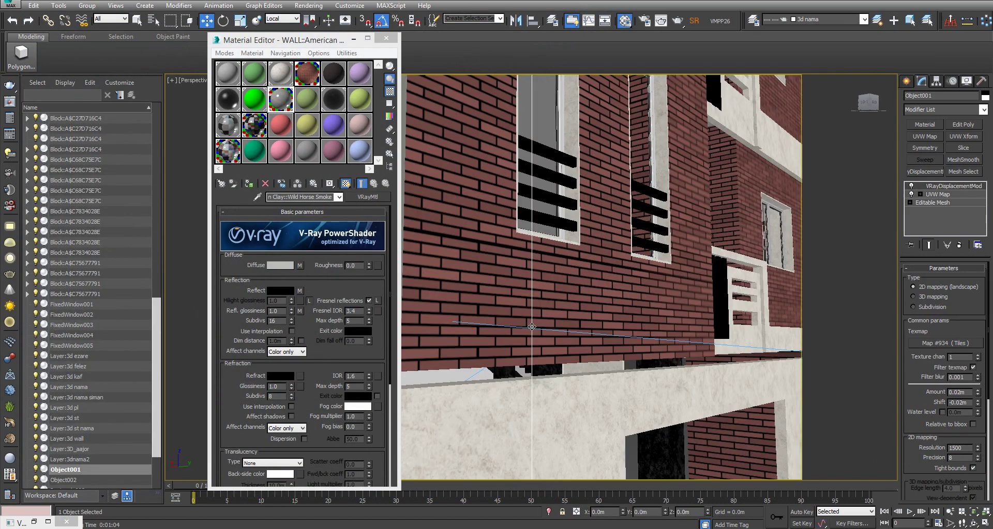
left_click(385, 37)
mouse_move(647, 362)
middle_mouse_down()
mouse_move(455, 363)
mouse_move(574, 310)
mouse_move(536, 322)
middle_mouse_up()
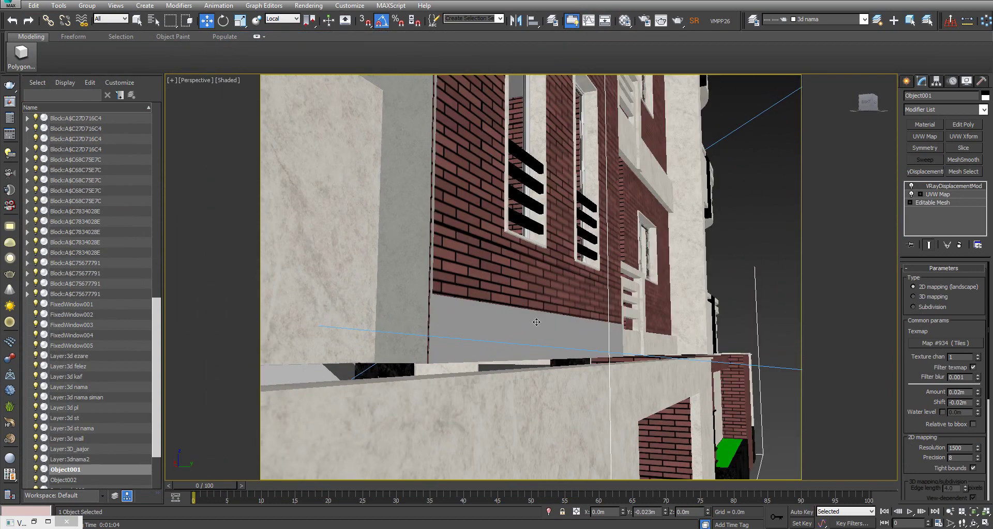
right_click(532, 310)
left_click(552, 282)
Nudge the Layer:3d kaf band beneath the balconies slightly along Y
left_click(520, 326)
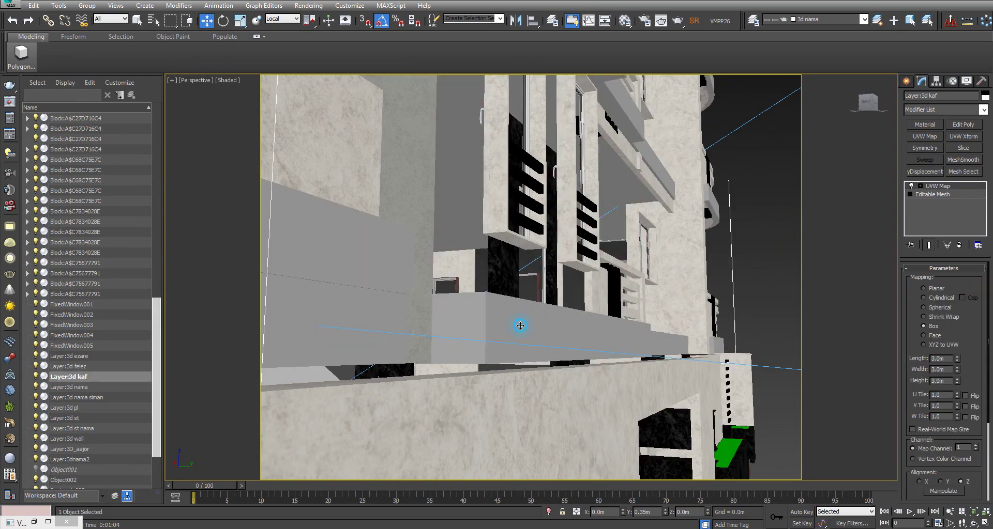
left_click(917, 194)
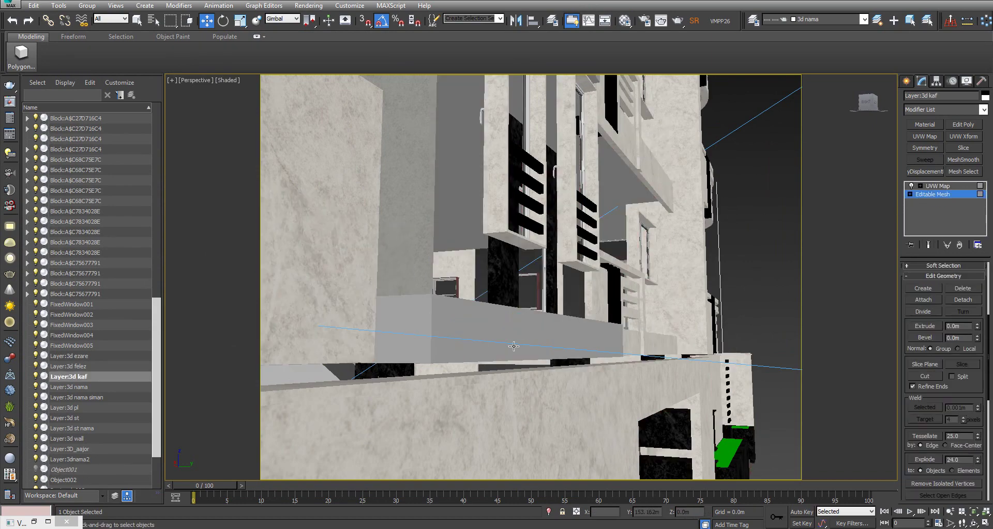
left_click(513, 346)
mouse_move(514, 346)
middle_mouse_down("alt")
mouse_move(547, 379)
mouse_move(576, 303)
middle_mouse_up("alt")
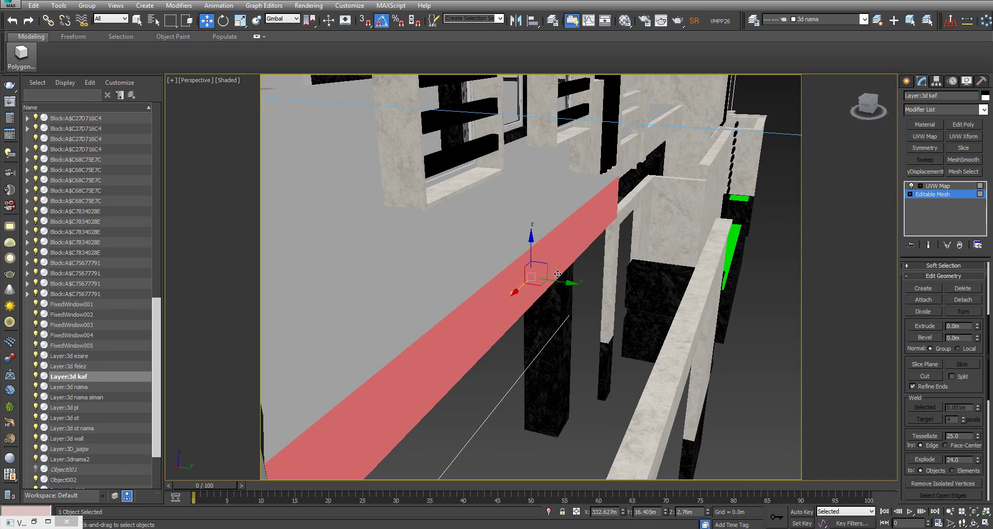
left_click_drag(557, 277, 550, 276)
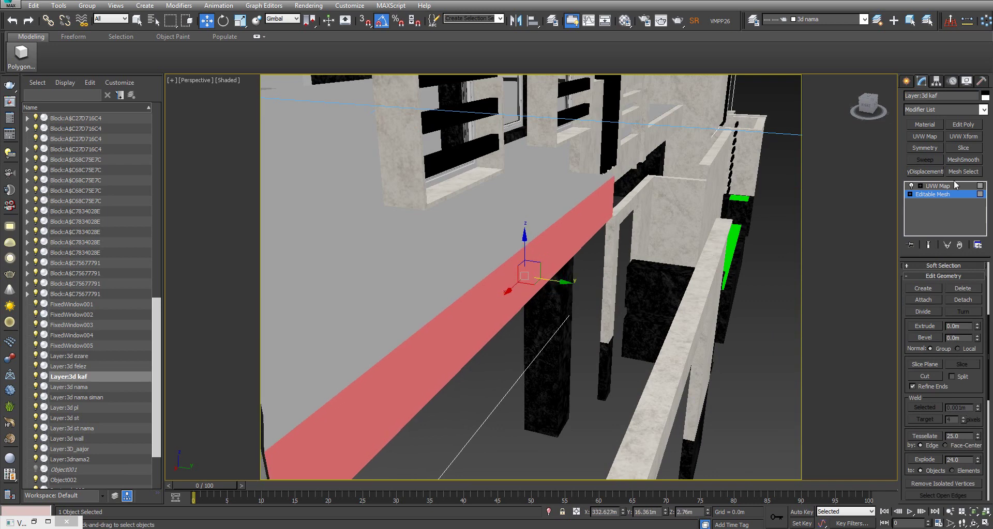
left_click(938, 186)
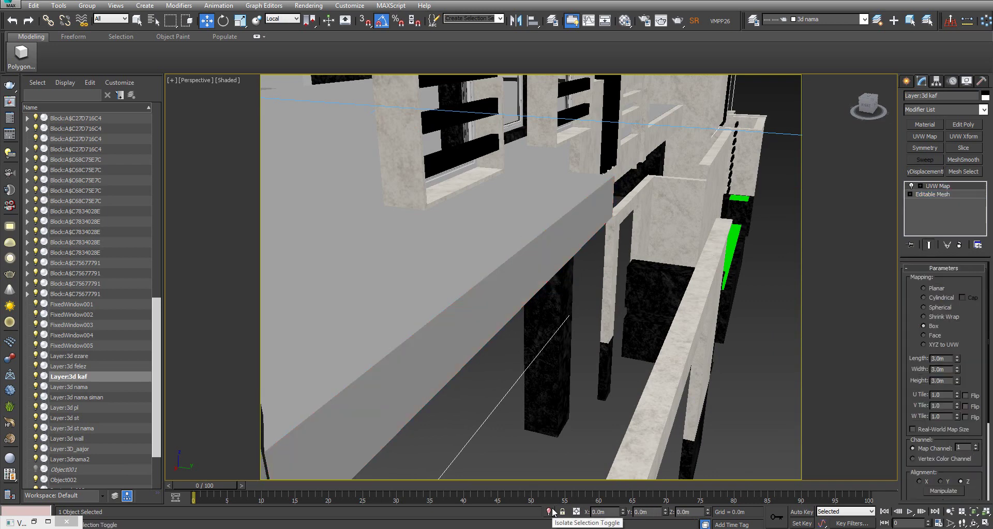
Unhide all objects and layers, then isolate the green Rectangle003 planter strip
right_click(571, 314)
left_click(597, 269)
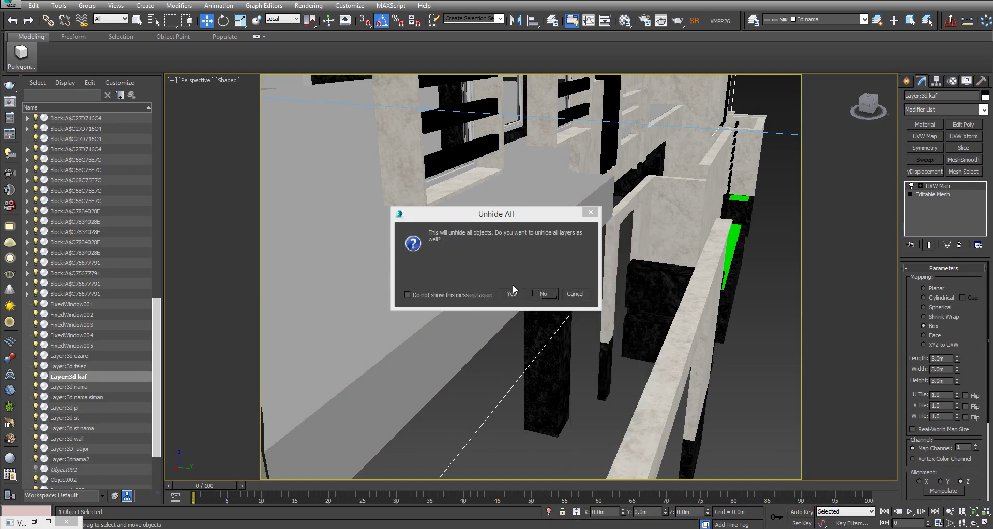
left_click(513, 286)
mouse_move(520, 292)
middle_mouse_down("alt")
mouse_move(532, 273)
mouse_move(476, 316)
mouse_move(657, 417)
middle_mouse_up("alt")
scroll(517, 331, "down", 5)
scroll(506, 409, "up", 6)
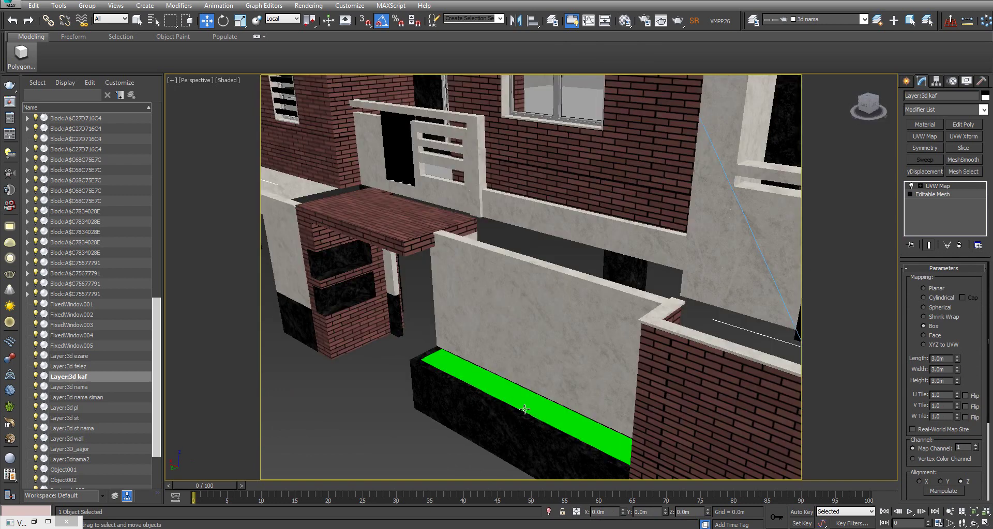
middle_click_drag(506, 409, 504, 402, "alt")
left_click(504, 403)
key("alt+q")
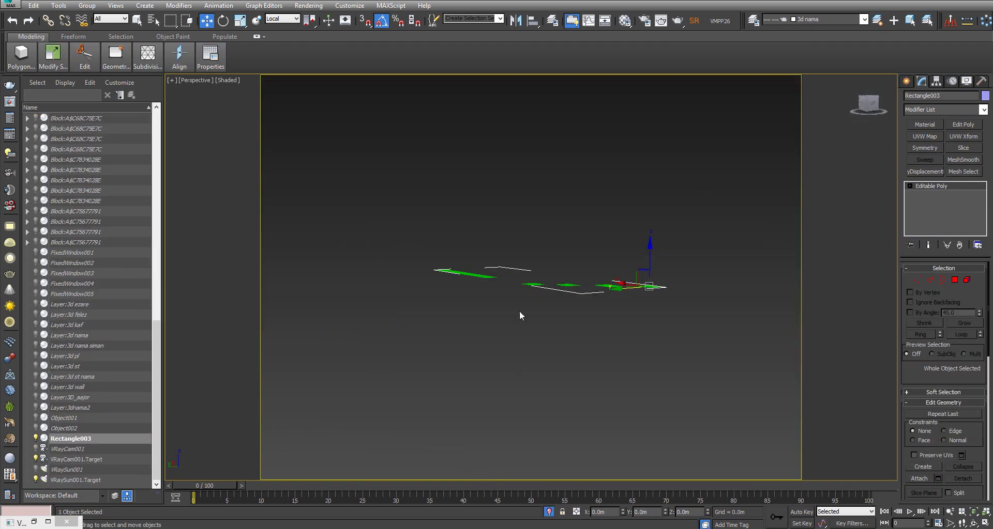
Add a VRayDisplacementMod modifier to Rectangle003
scroll(537, 315, "up", 5)
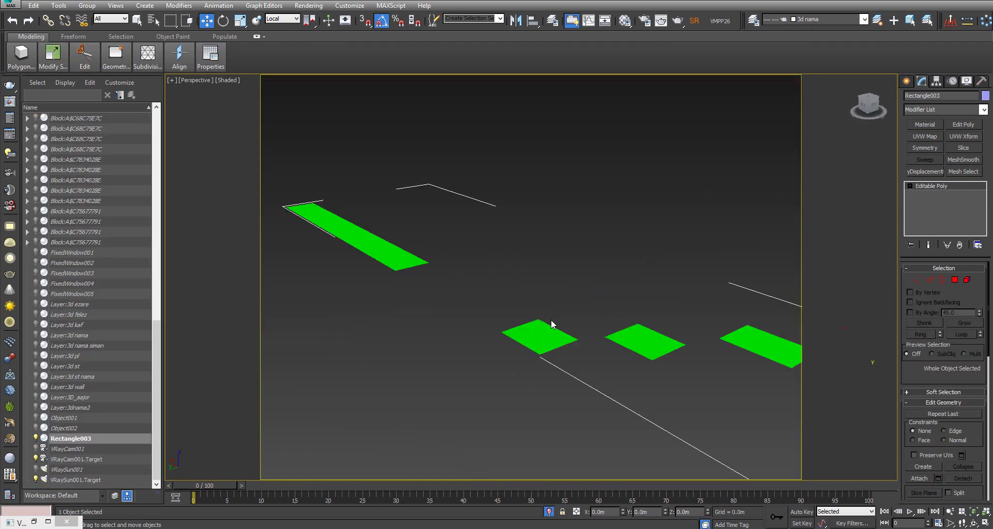
left_click(934, 109)
left_click(934, 110)
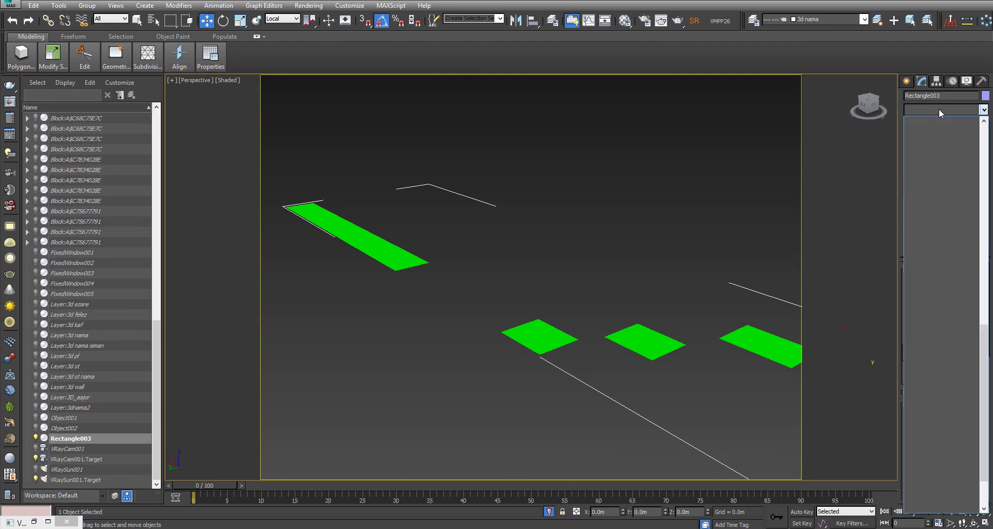
left_click(938, 109)
type("vr")
key("End")
left_click(941, 475)
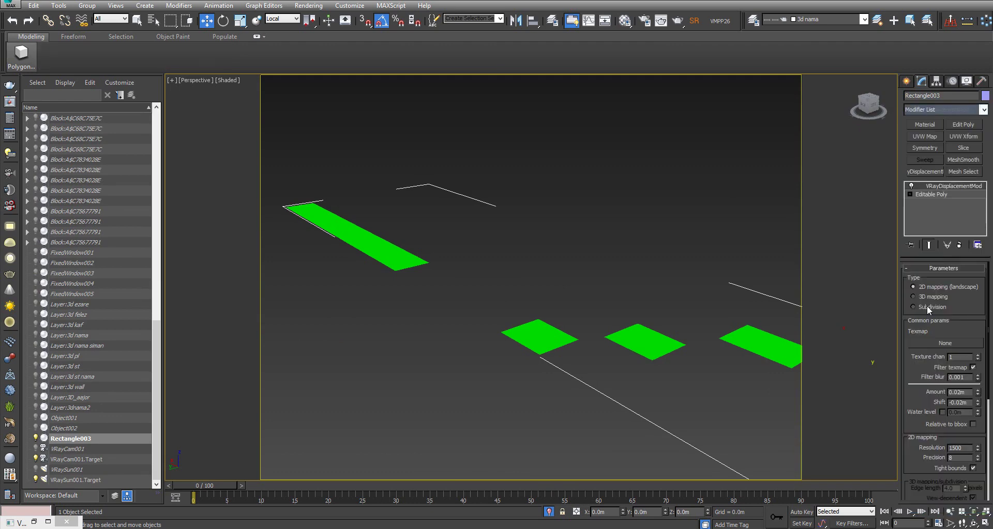
Assign a Bitmap texmap to the displacement and browse to the Archmodels Maps folder
left_click(944, 344)
scroll(465, 206, "up", 3)
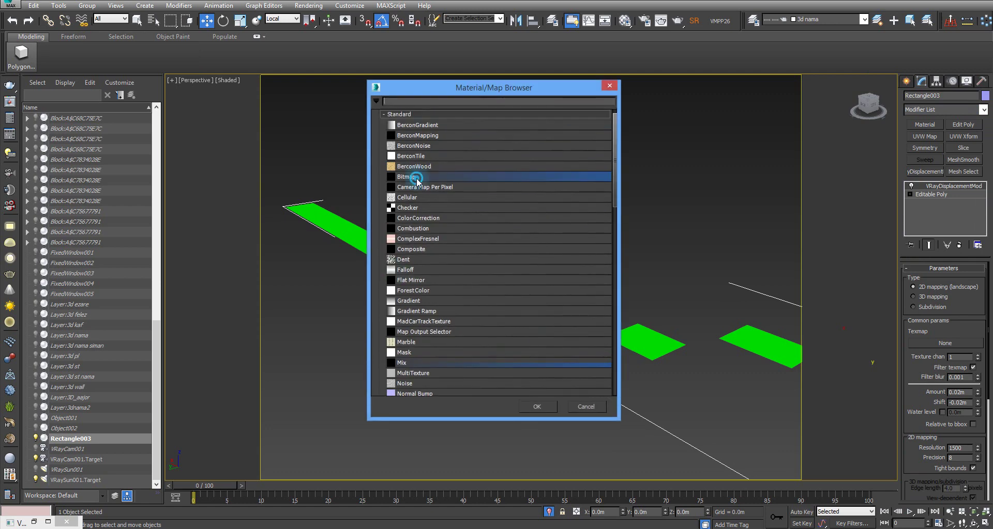
double_click(413, 179)
left_click(218, 30)
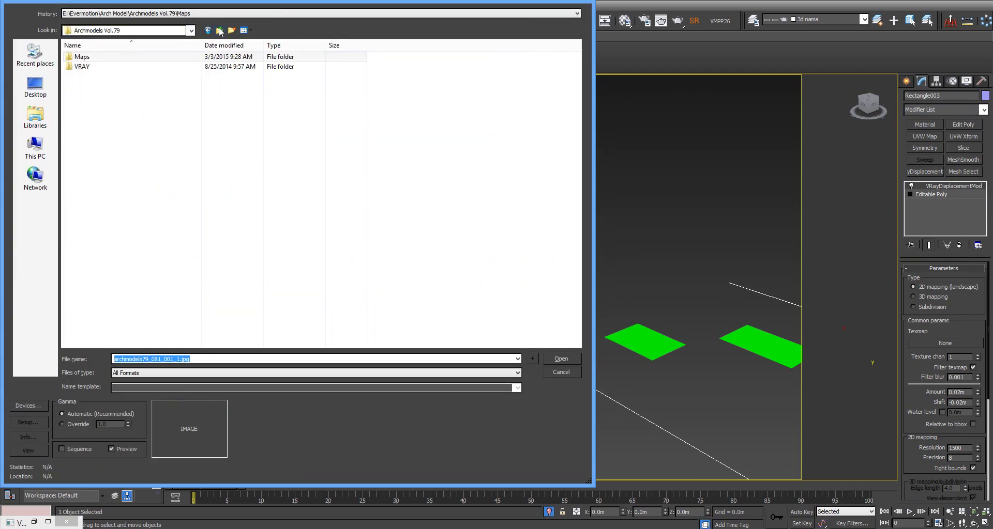
left_click(218, 30)
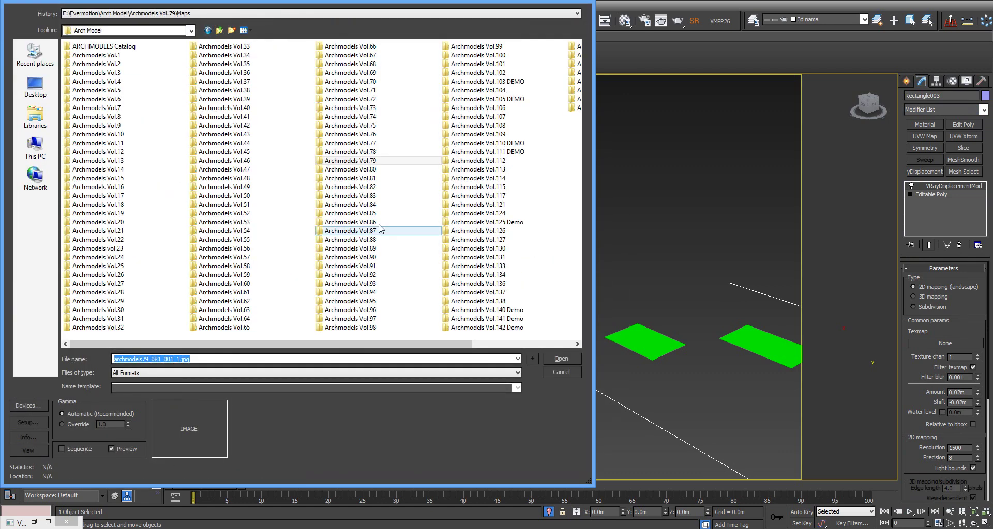
double_click(249, 321)
double_click(98, 60)
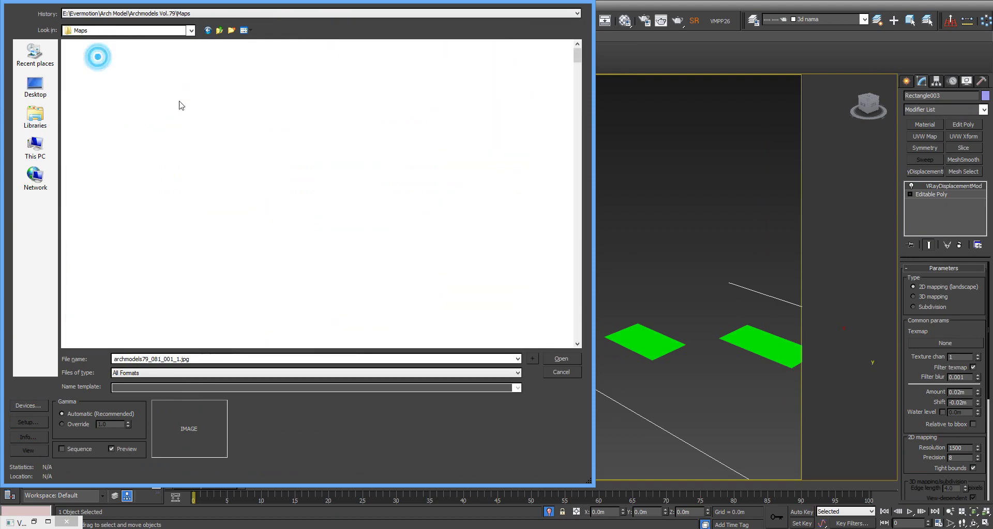
Load Archmodels63_004_00-displ.jpg as the displacement texture
scroll(307, 165, "down", 3)
scroll(310, 165, "down", 3)
scroll(315, 164, "down", 3)
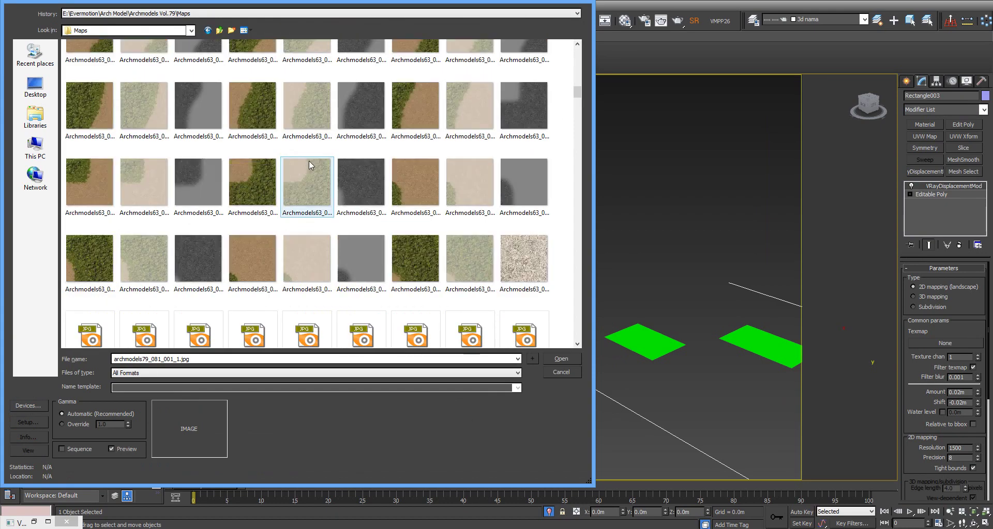
scroll(319, 163, "down", 3)
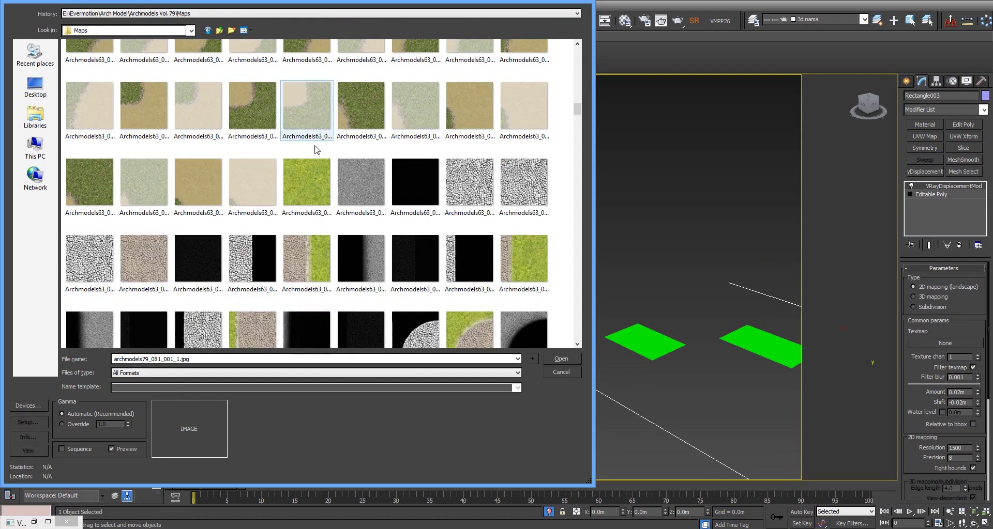
left_click(325, 187)
left_click(356, 184)
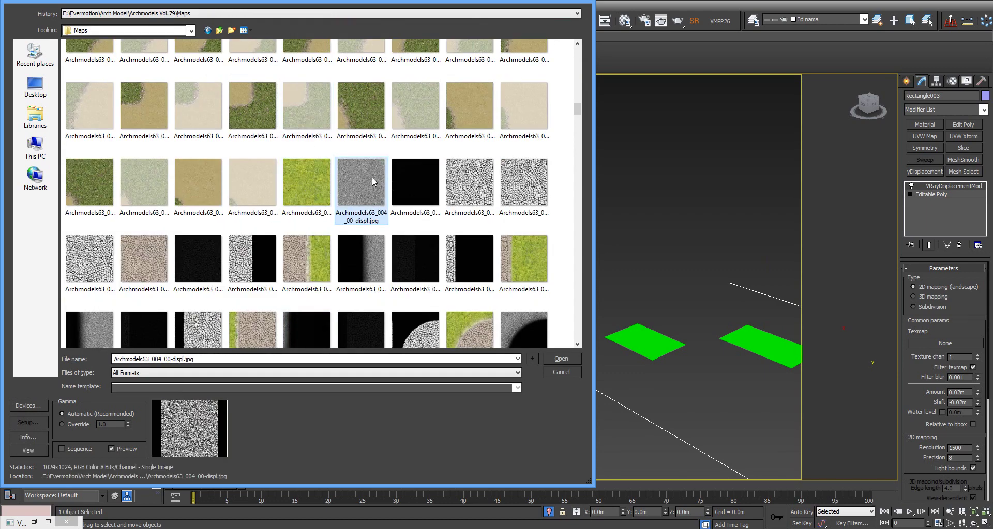
double_click(360, 186)
Give the green material a Diffuse bitmap using Archmodels63_004_00-diff.jpg
key("m")
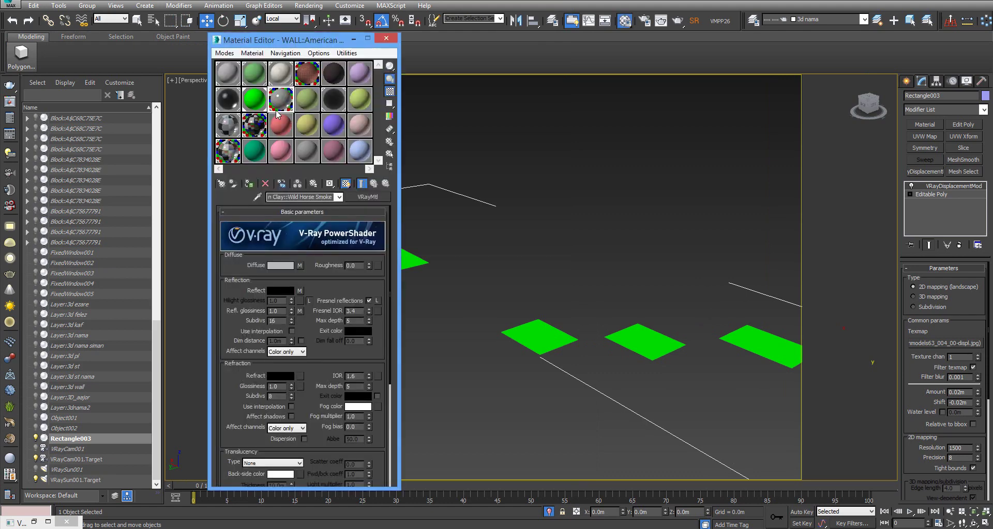
left_click(254, 99)
left_click(300, 266)
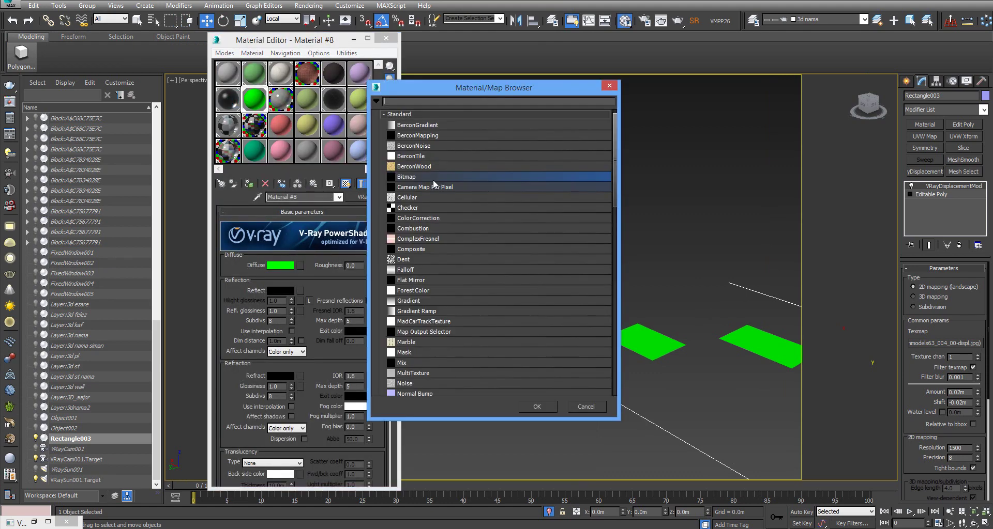
double_click(412, 177)
left_click(202, 361)
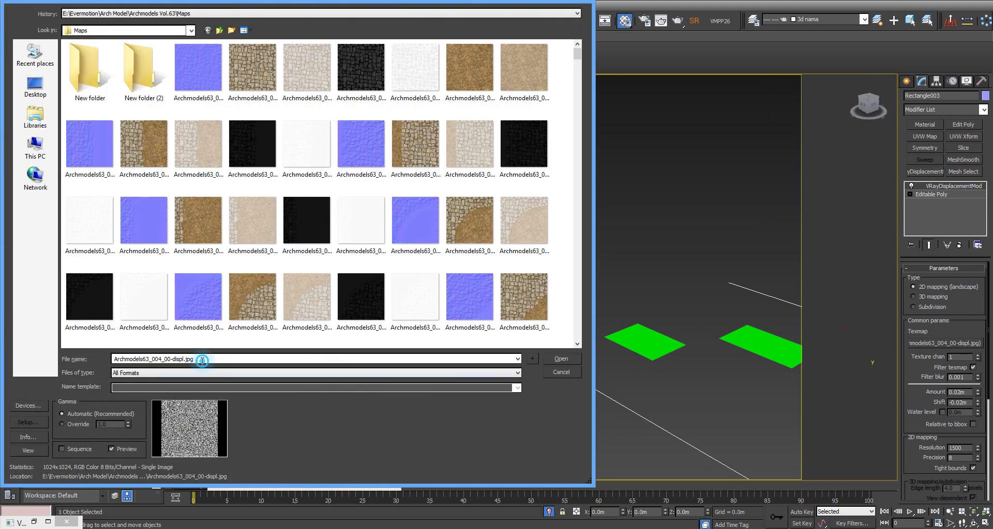
key("BackSpace")
key("BackSpace")
key("BackSpace")
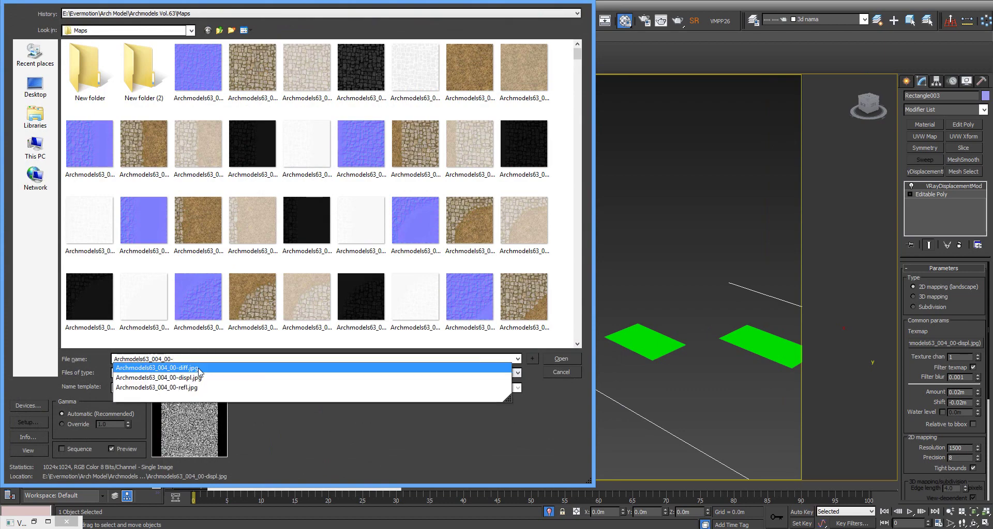
left_click(199, 368)
key("Return")
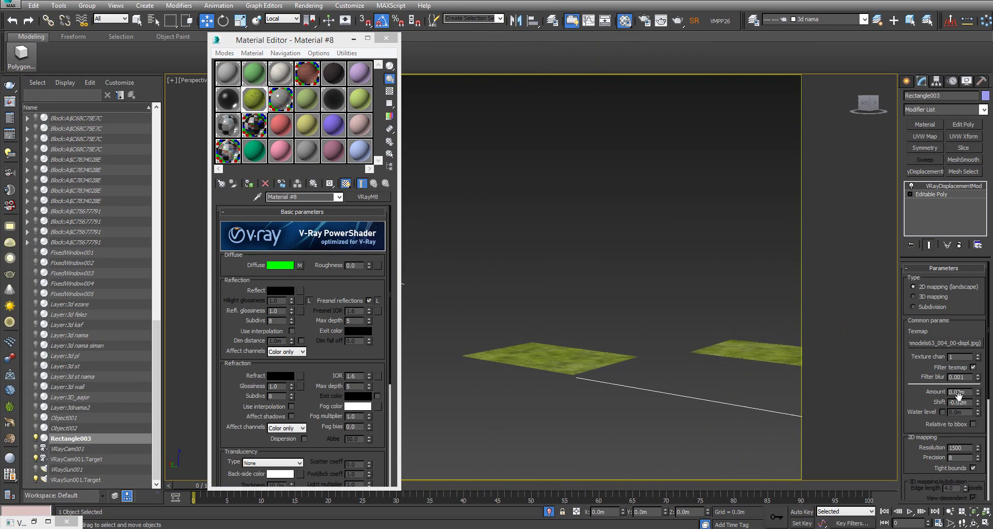
Set displacement Shift 0.0m, Amount 0.06m and Resolution 1024
right_click(976, 402)
double_click(959, 392)
type(".06")
key("Return")
mouse_move(643, 332)
middle_mouse_down("alt")
mouse_move(643, 316)
mouse_move(554, 348)
mouse_move(619, 282)
mouse_move(967, 462)
middle_mouse_up("alt")
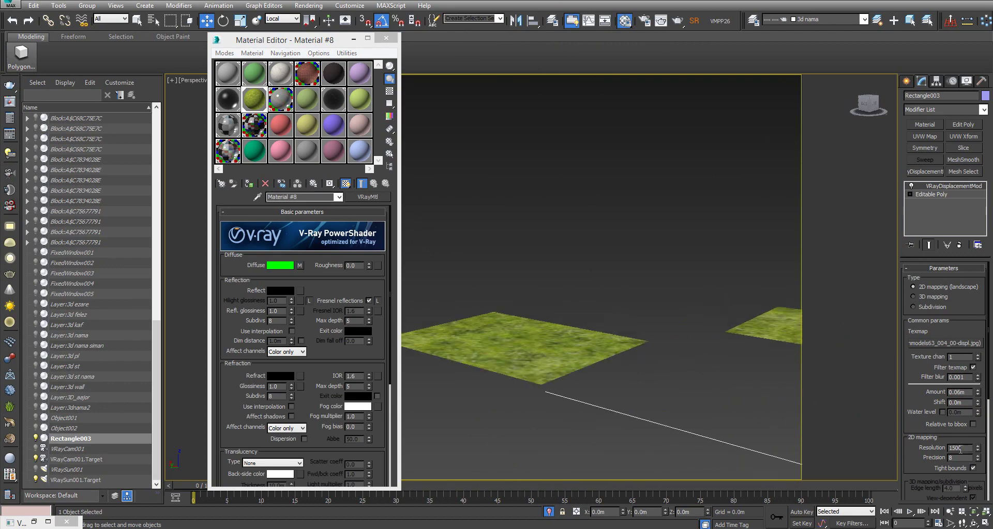
type("1024")
key("Return")
Render a test image of the displaced grass planes
middle_click_drag(585, 343, 594, 340)
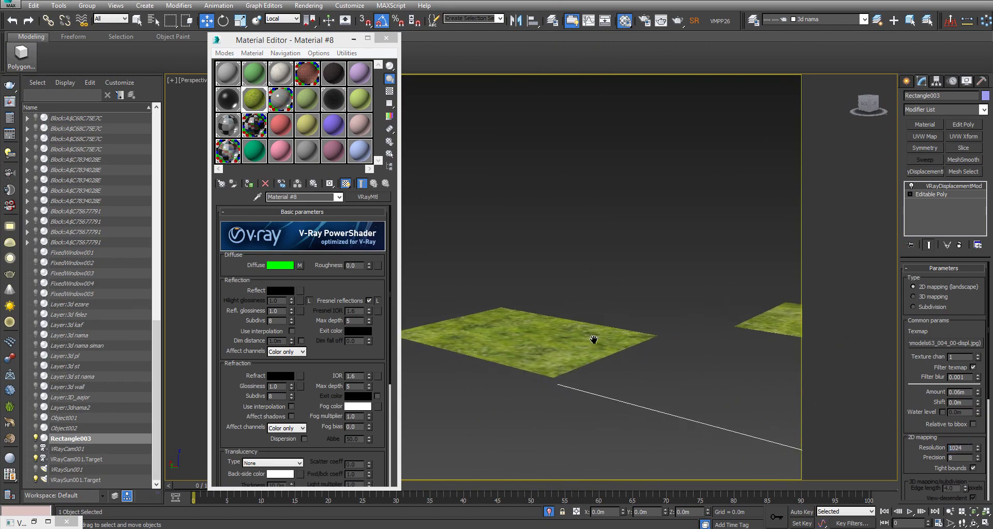
key("shift+q")
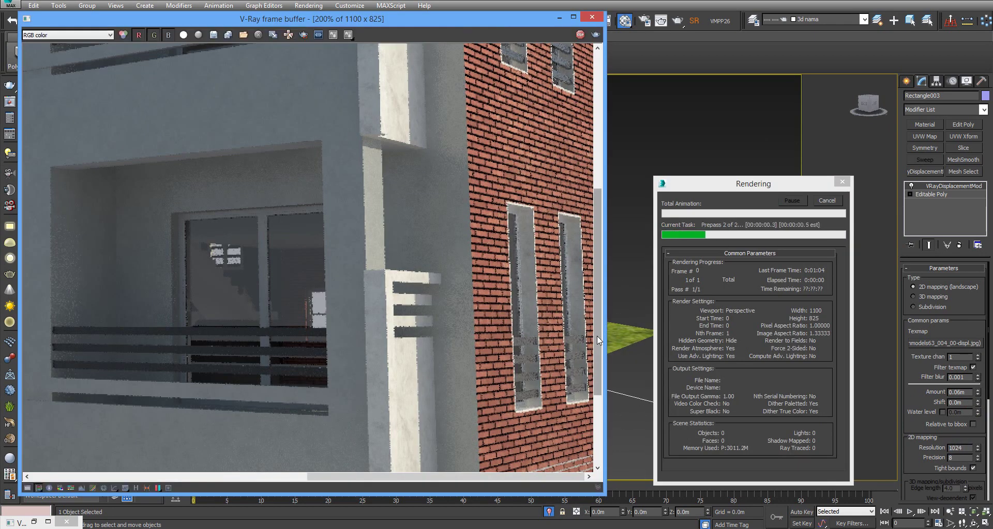
scroll(324, 287, "down", 2)
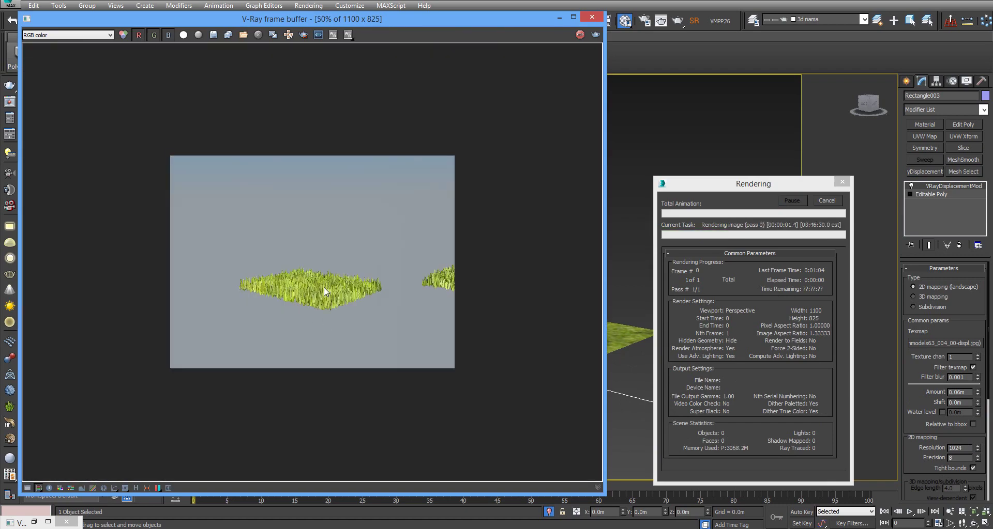
scroll(324, 287, "up", 1)
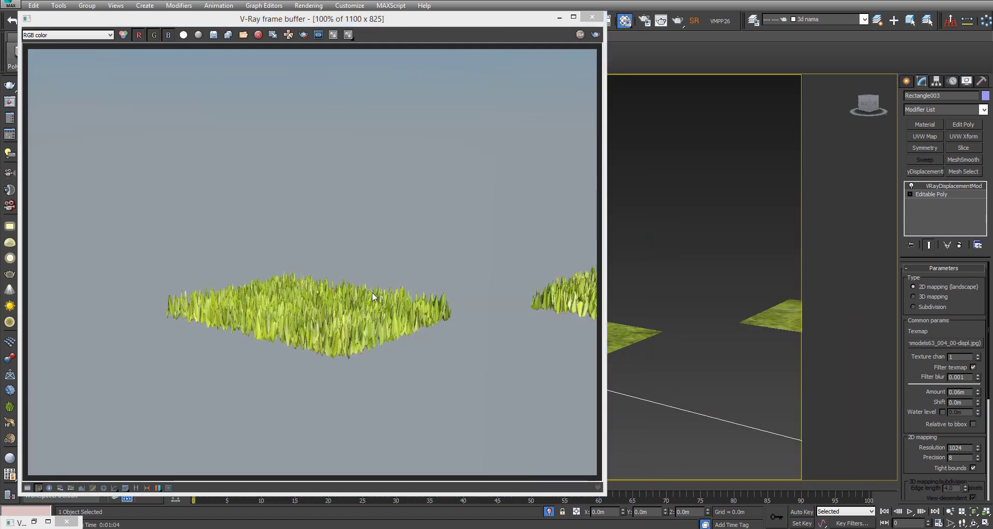
Add a Box UVW Map of 1m × 1m × 1m below the VRayDisplacementMod
left_click(924, 137)
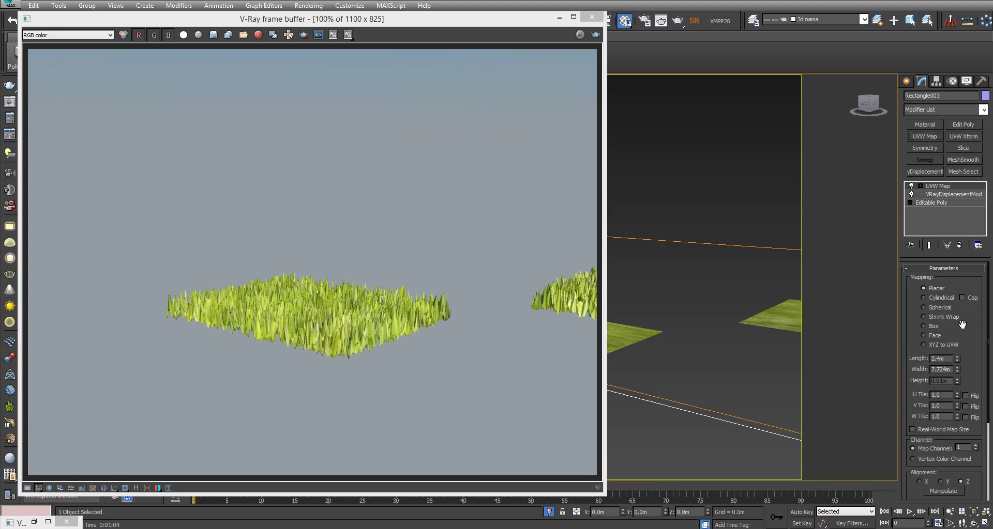
left_click(923, 326)
double_click(941, 359)
type("1")
key("Return")
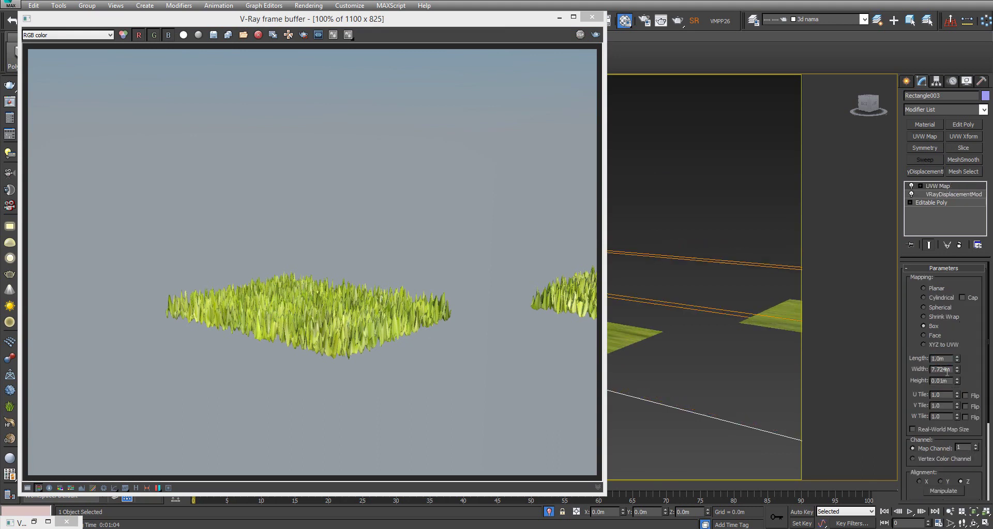
double_click(944, 370)
type("1")
key("Tab")
type("1")
key("Return")
left_click_drag(938, 186, 944, 206)
Re-render the grass with the new mapping and close the render window
left_click(721, 239)
key("shift+q")
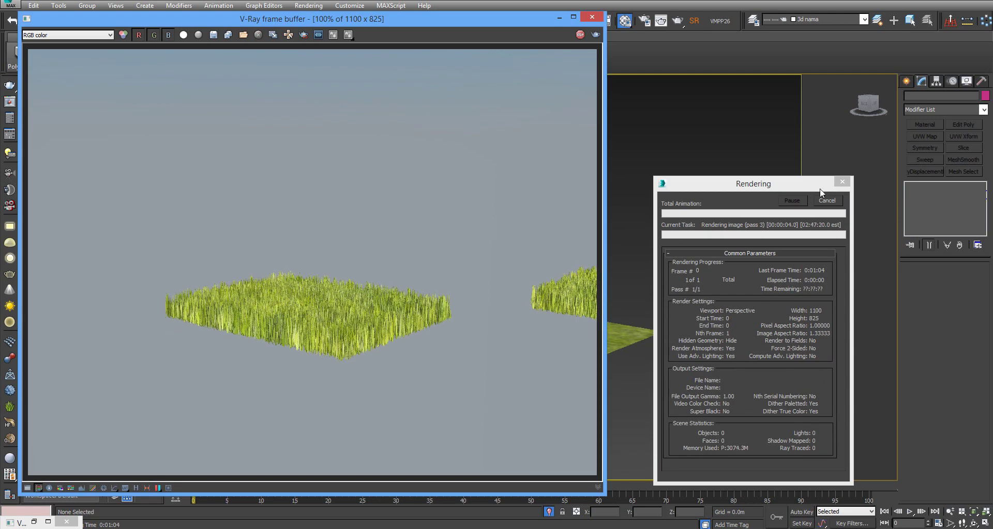
left_click(587, 14)
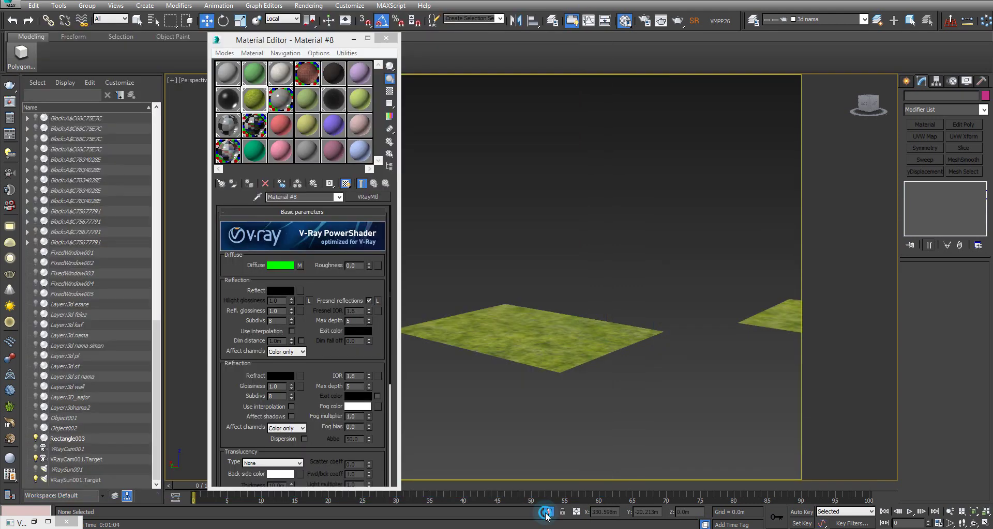
Exit isolation to show the whole facade and select the grass planter strip
left_click(546, 513)
scroll(587, 380, "down", 3)
scroll(555, 348, "up", 5)
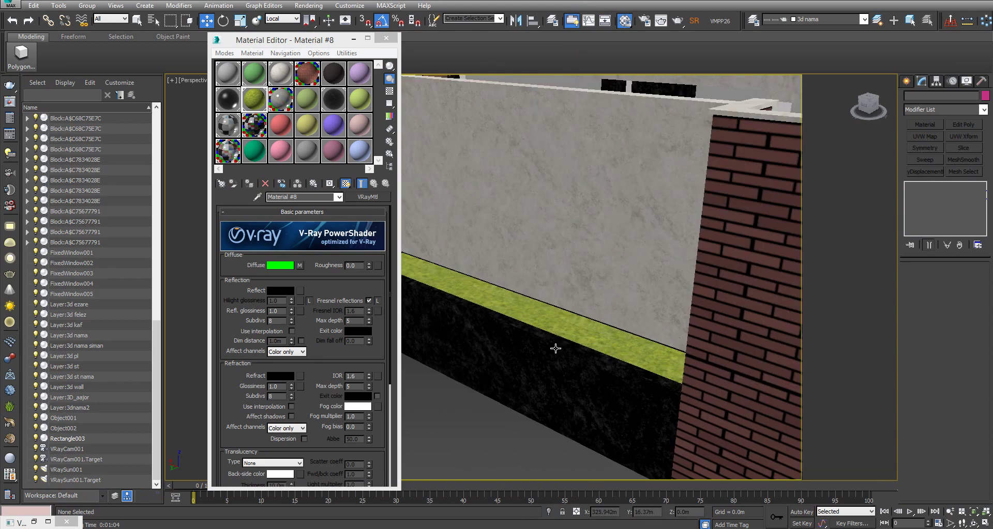
scroll(555, 349, "down", 2)
middle_click_drag(594, 348, 479, 248, "alt")
scroll(486, 279, "up", 4)
left_click(492, 300)
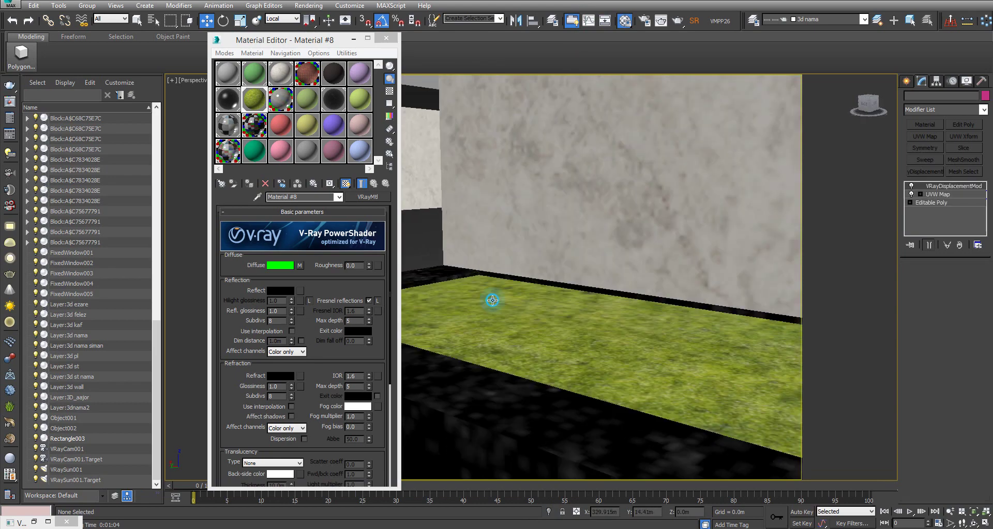
middle_click_drag(492, 300, 514, 301, "alt")
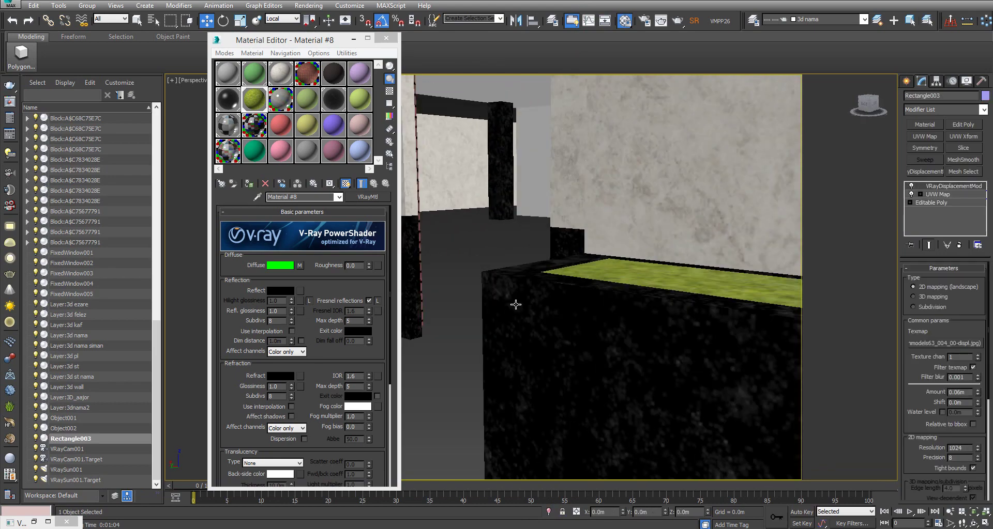
Set the displacement Amount to 0.03m and test-render the planter
double_click(969, 392)
type("0.03")
key("Return")
scroll(567, 314, "down", 5)
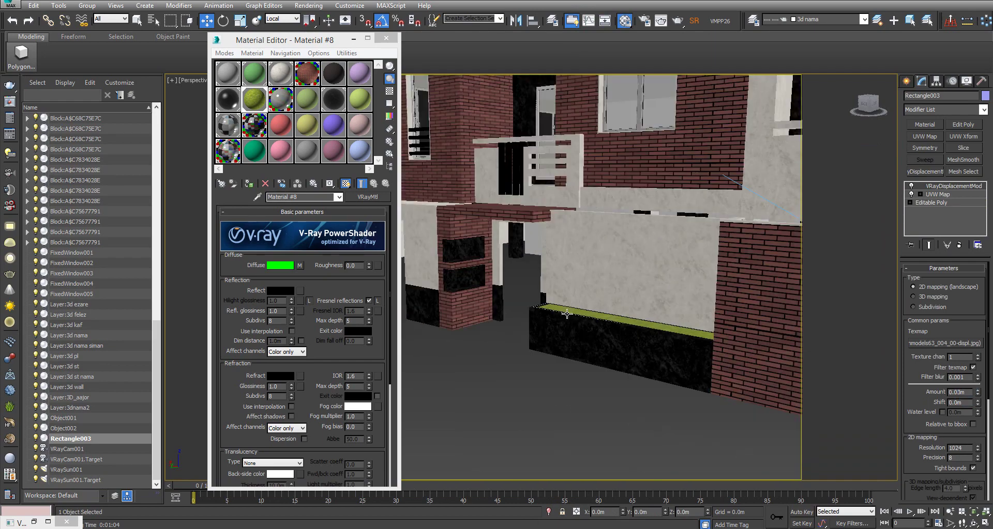
middle_click_drag(567, 314, 625, 302, "alt")
key("shift+q")
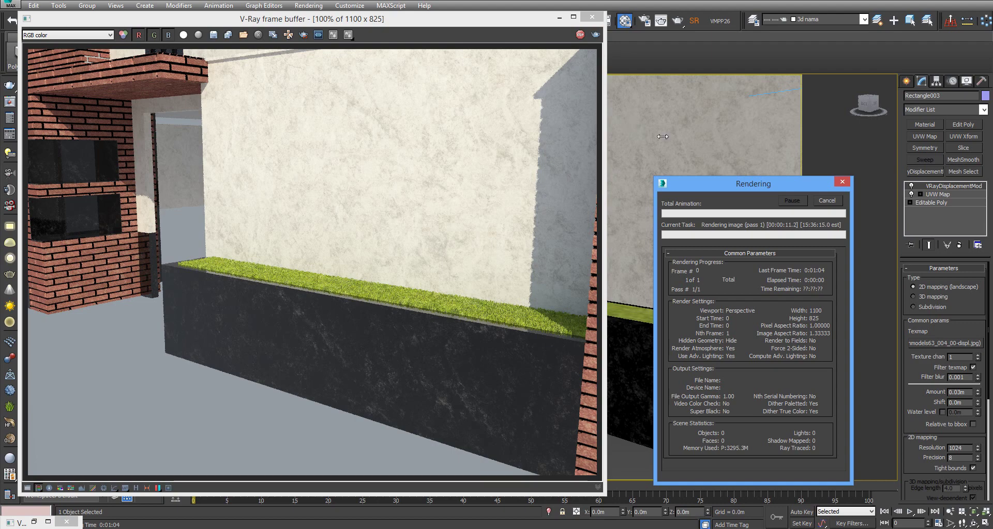
left_click(593, 17)
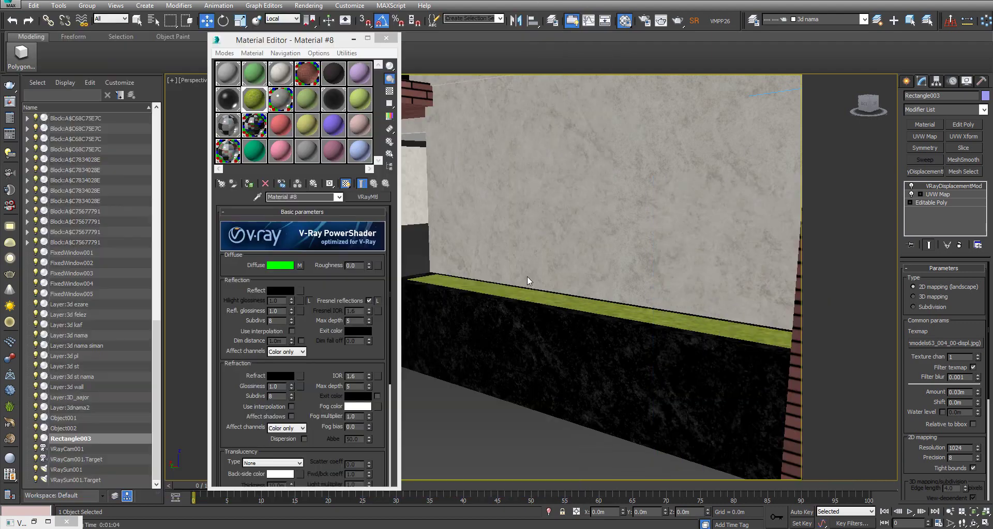
left_click(389, 38)
scroll(515, 239, "down", 5)
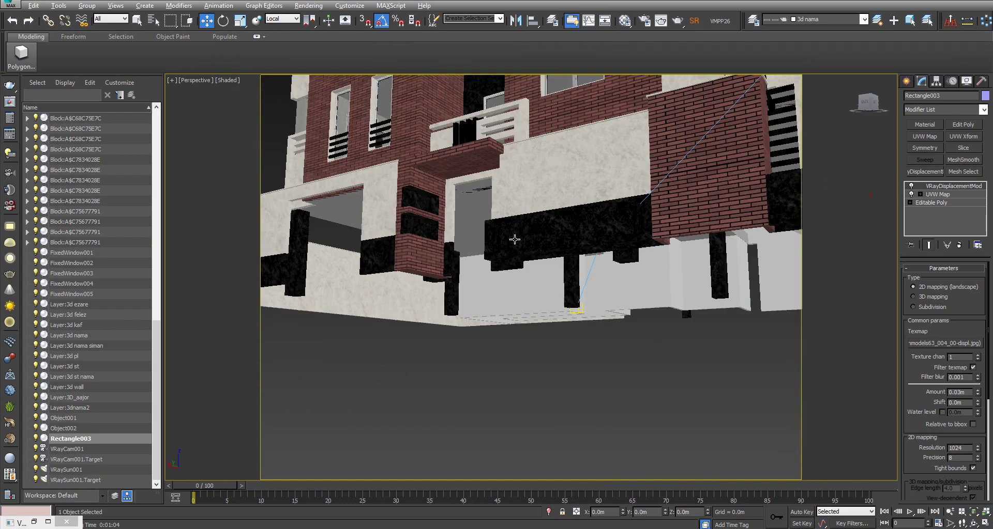
scroll(515, 239, "up", 3)
scroll(507, 246, "up", 2)
scroll(497, 253, "up", 3)
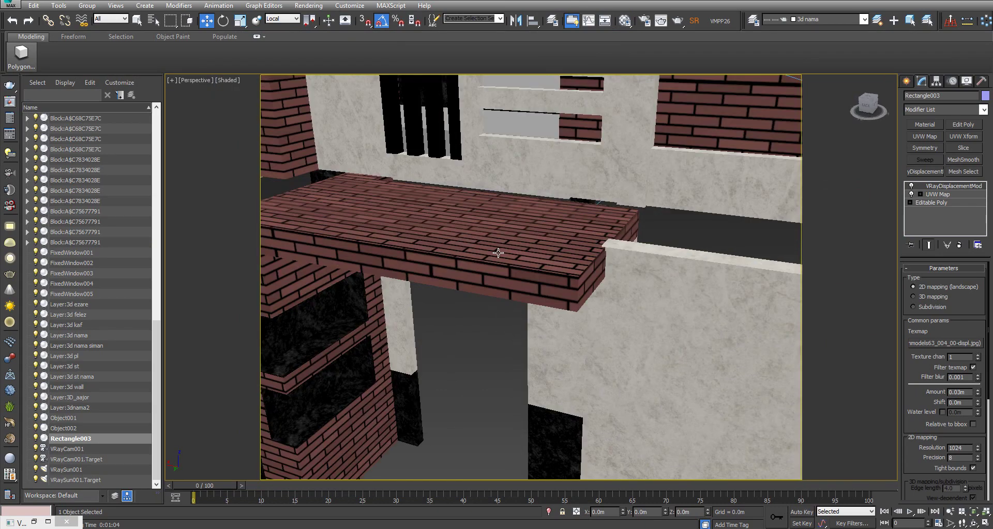
left_click(498, 252)
scroll(627, 300, "up", 2)
scroll(630, 289, "up", 3)
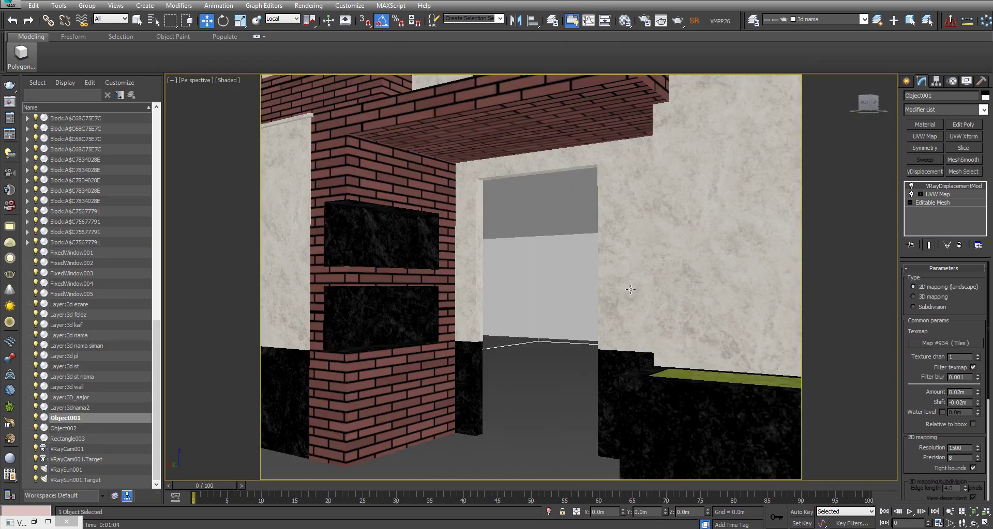
key("alt+q")
scroll(522, 264, "up", 5)
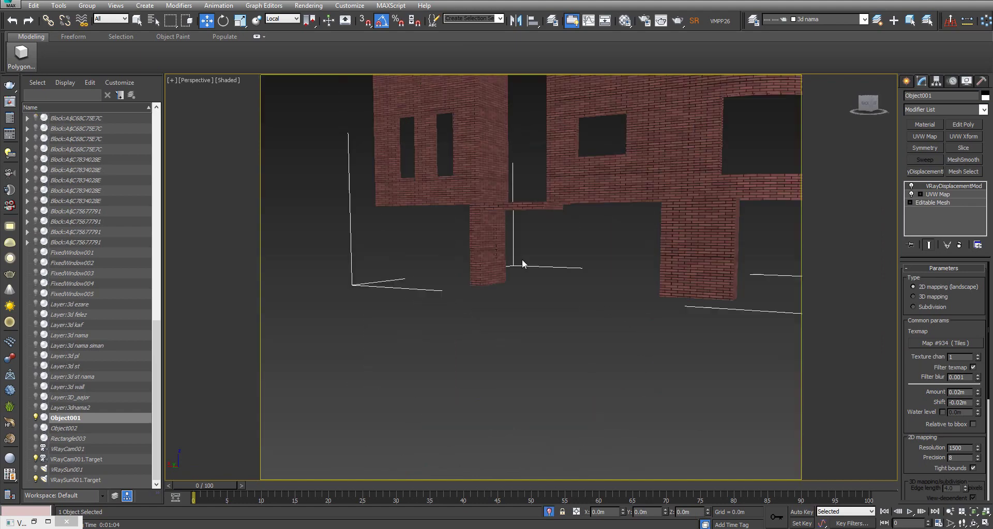
scroll(522, 264, "up", 5)
middle_click_drag(522, 264, 500, 223)
scroll(498, 228, "down", 5)
scroll(521, 178, "up", 3)
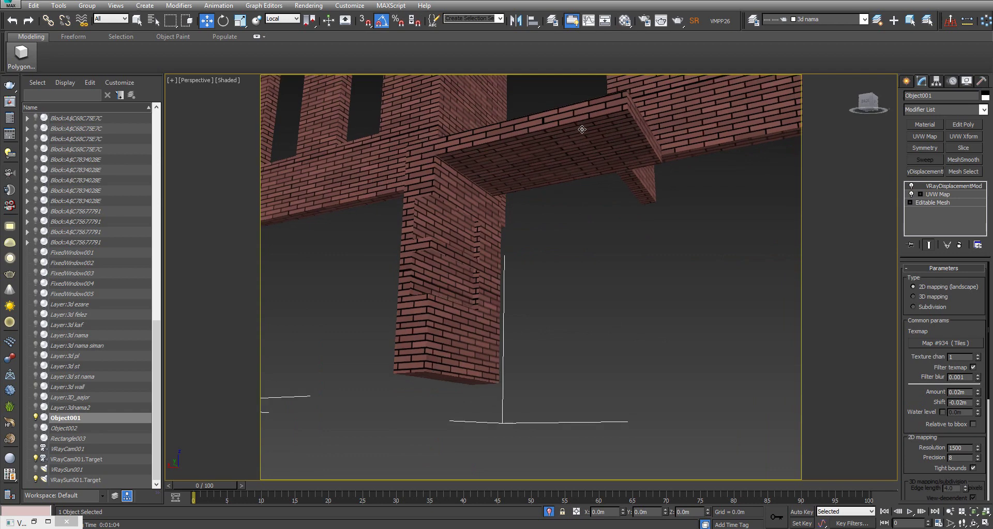
scroll(580, 128, "up", 3)
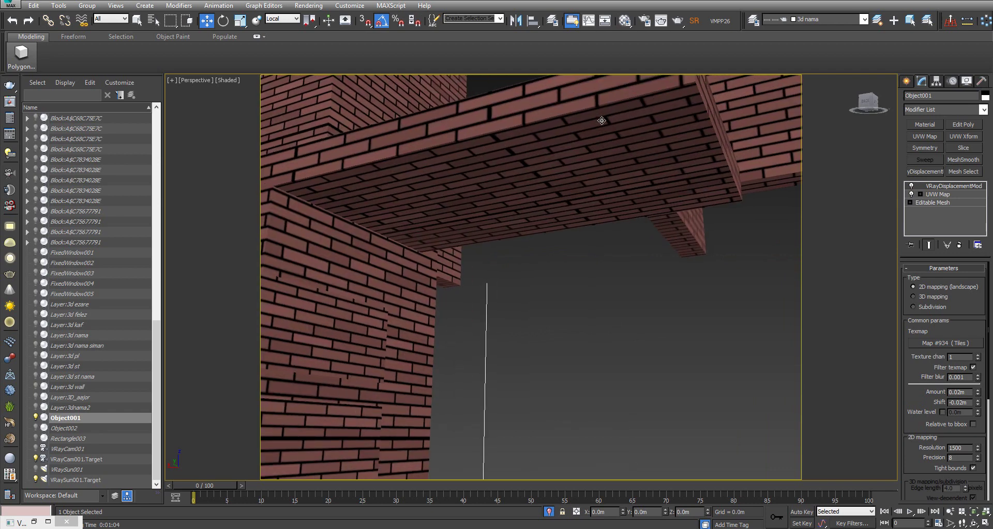
scroll(641, 207, "down", 3)
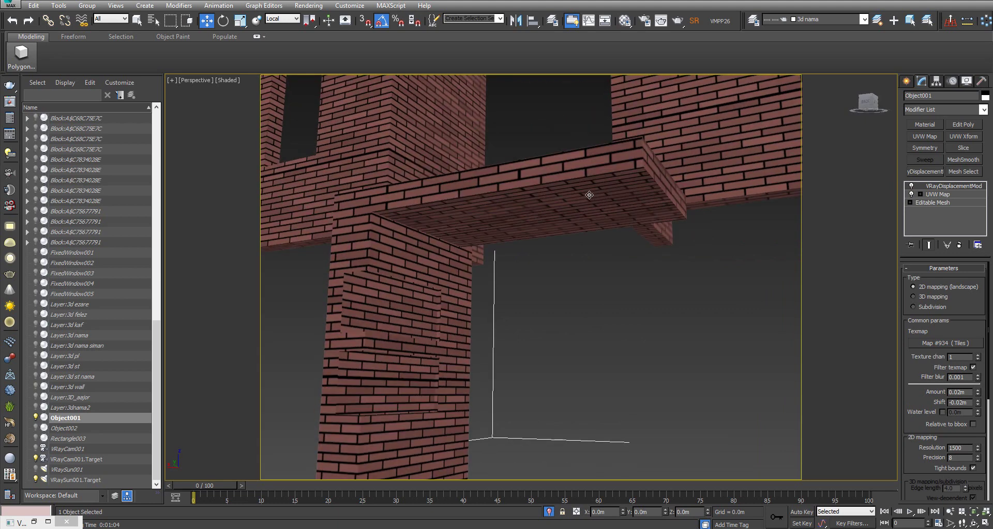
scroll(590, 196, "up", 2)
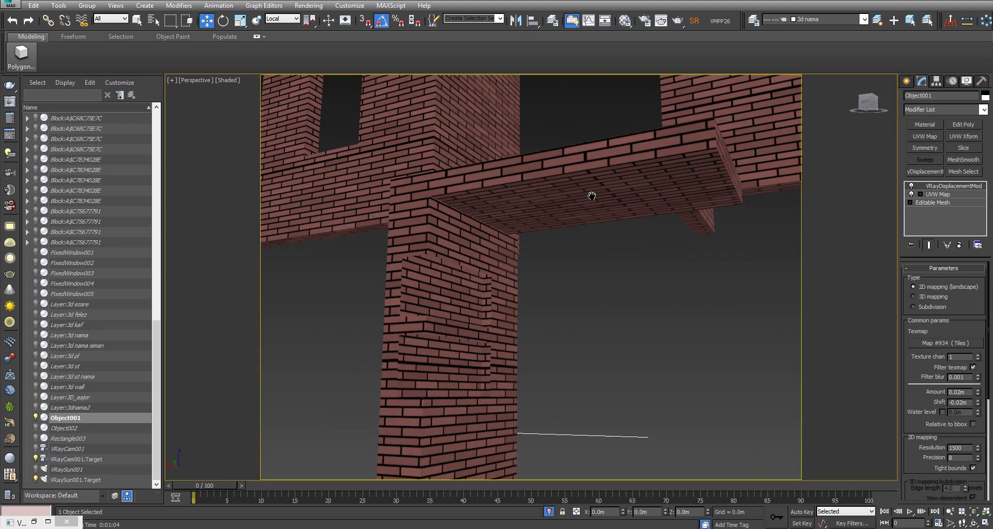
scroll(589, 195, "up", 1)
left_click(550, 513)
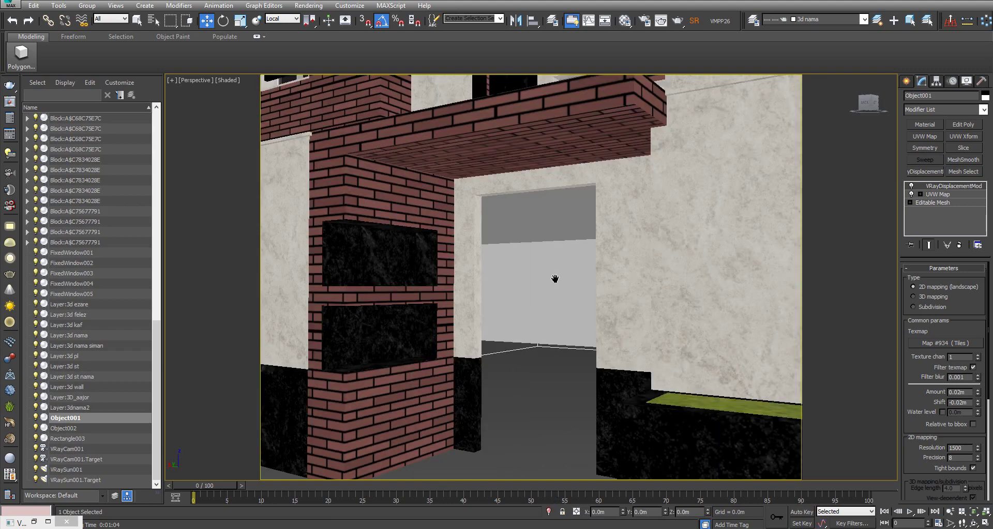
middle_click_drag(555, 334, 442, 299)
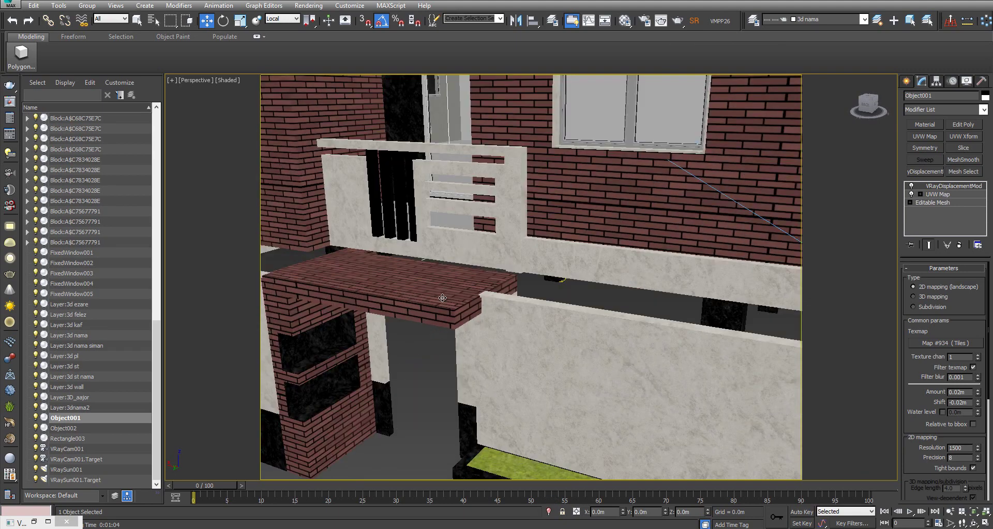
mouse_move(515, 309)
middle_mouse_down("alt")
mouse_move(507, 325)
mouse_move(470, 324)
mouse_move(559, 337)
mouse_move(456, 215)
middle_mouse_up("alt")
left_click(560, 337)
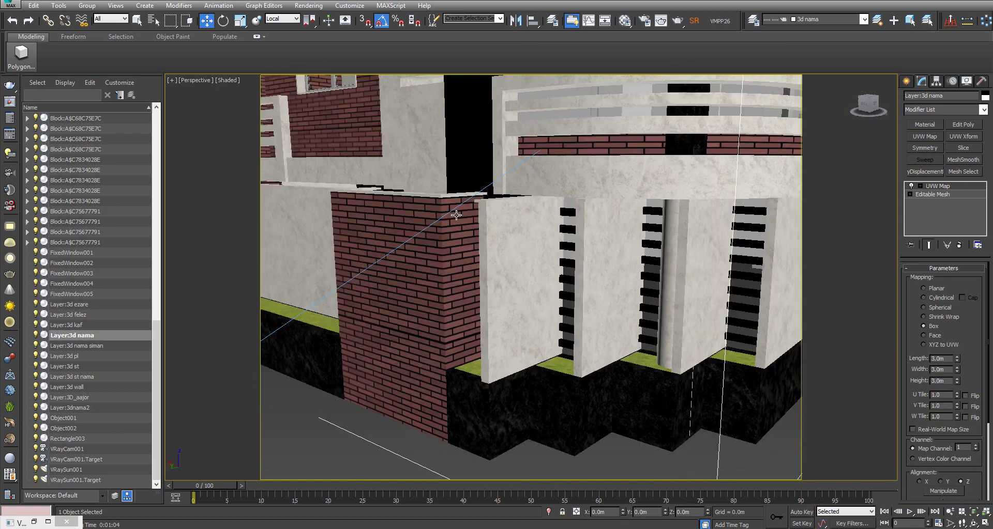
Select the thin top faces of the Layer:3d nama wall at its Editable Mesh level
scroll(456, 214, "up", 2)
scroll(466, 207, "up", 2)
scroll(514, 188, "up", 2)
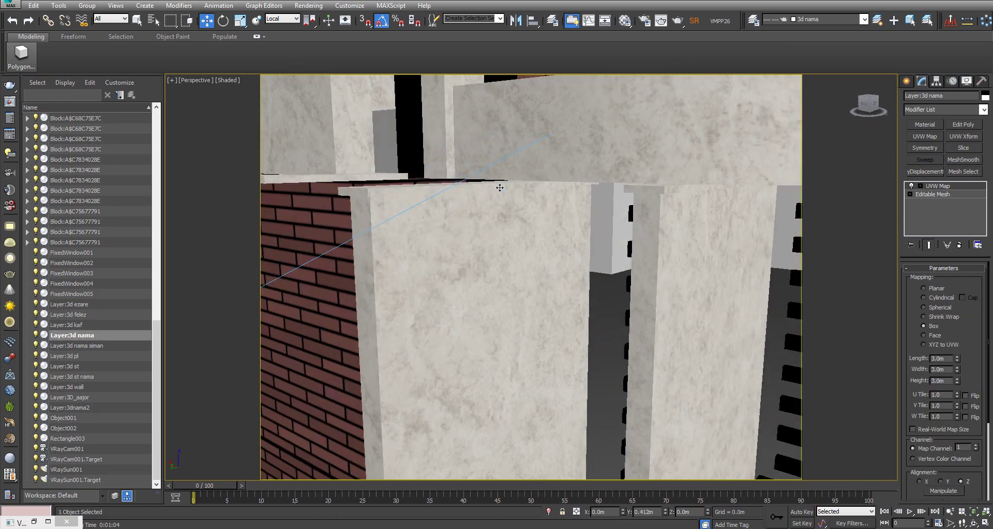
scroll(498, 188, "down", 1)
left_click(930, 194)
left_click(566, 171)
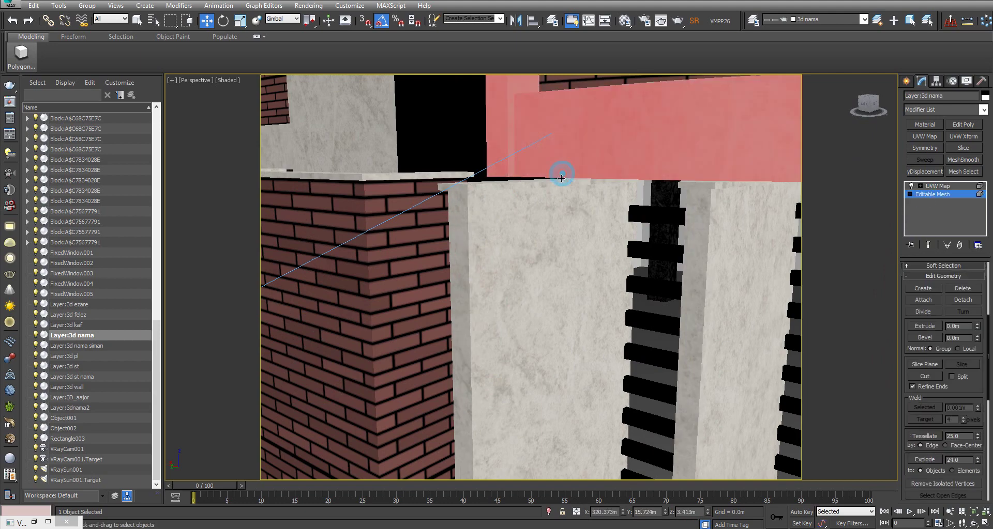
left_click(569, 184)
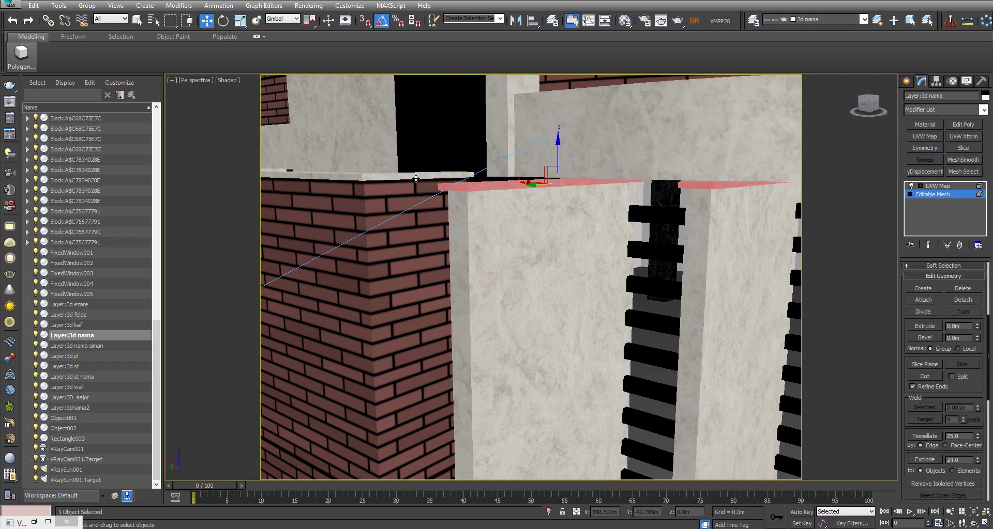
scroll(360, 206, "down", 3)
scroll(575, 208, "up", 3)
scroll(553, 203, "up", 2)
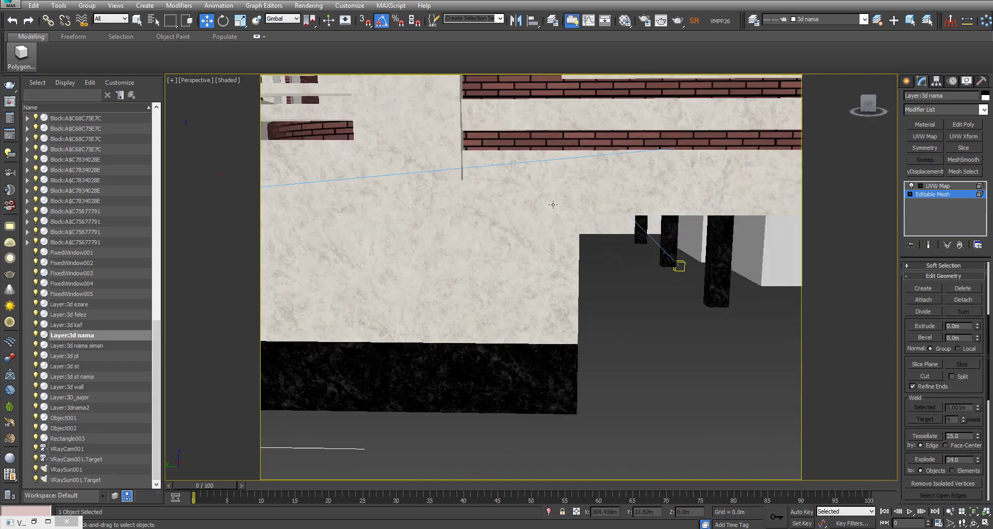
scroll(522, 207, "up", 2)
Detach the selected top cap faces as Object003, then return to the wall's UVW Map level
mouse_move(471, 240)
middle_mouse_down("alt")
mouse_move(663, 256)
mouse_move(551, 277)
mouse_move(688, 263)
mouse_move(565, 261)
mouse_move(584, 224)
mouse_move(785, 263)
middle_mouse_up("alt")
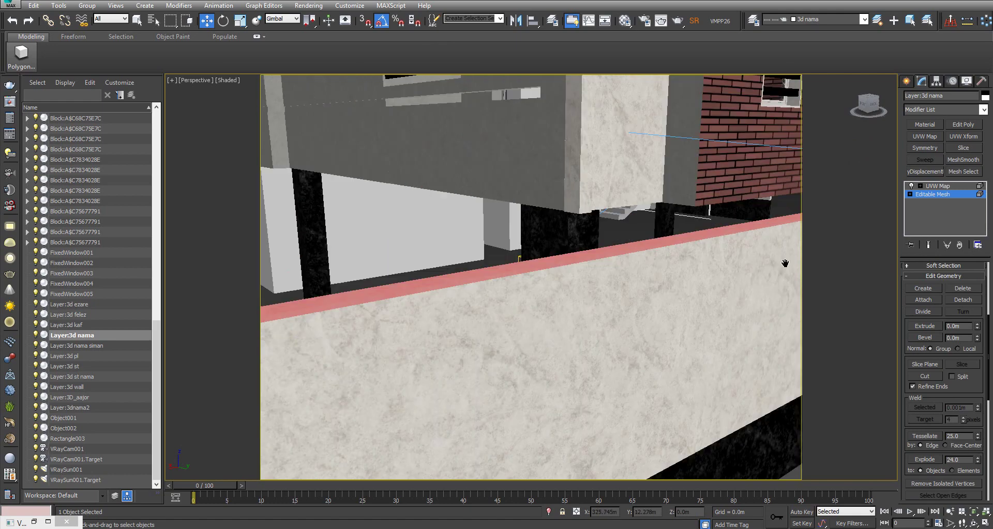
scroll(638, 288, "down", 5)
scroll(517, 284, "up", 2)
scroll(486, 282, "down", 2)
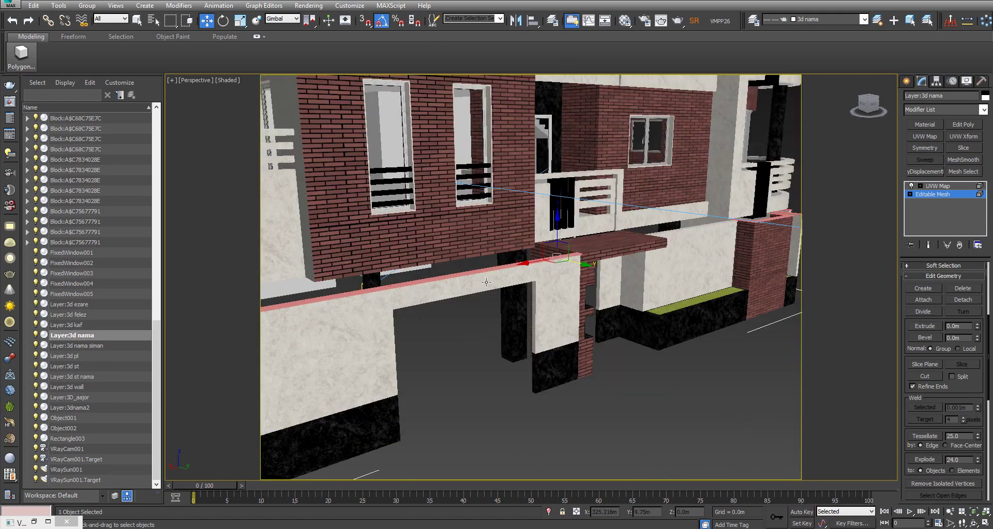
middle_click_drag(409, 294, 517, 294, "alt")
scroll(548, 289, "up", 4)
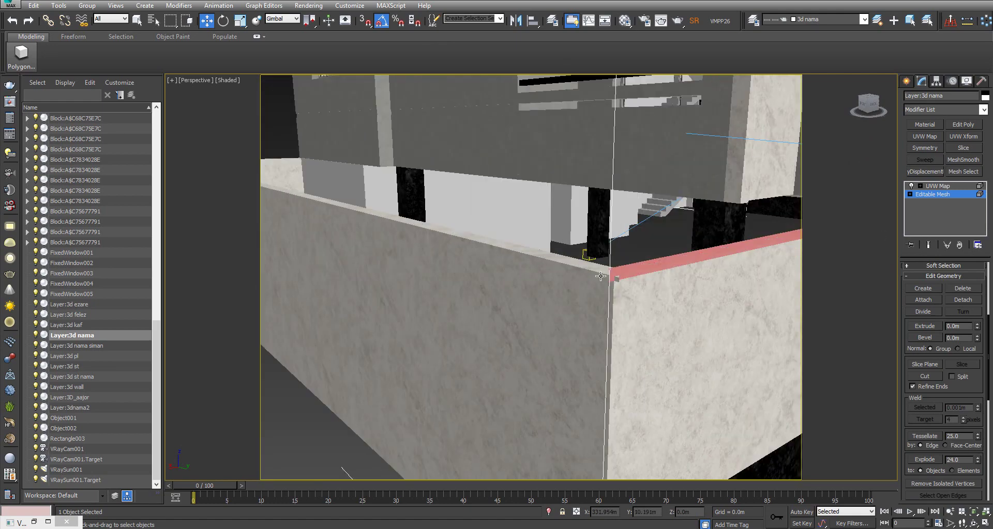
middle_click_drag(599, 276, 588, 298, "alt")
scroll(569, 293, "down", 8)
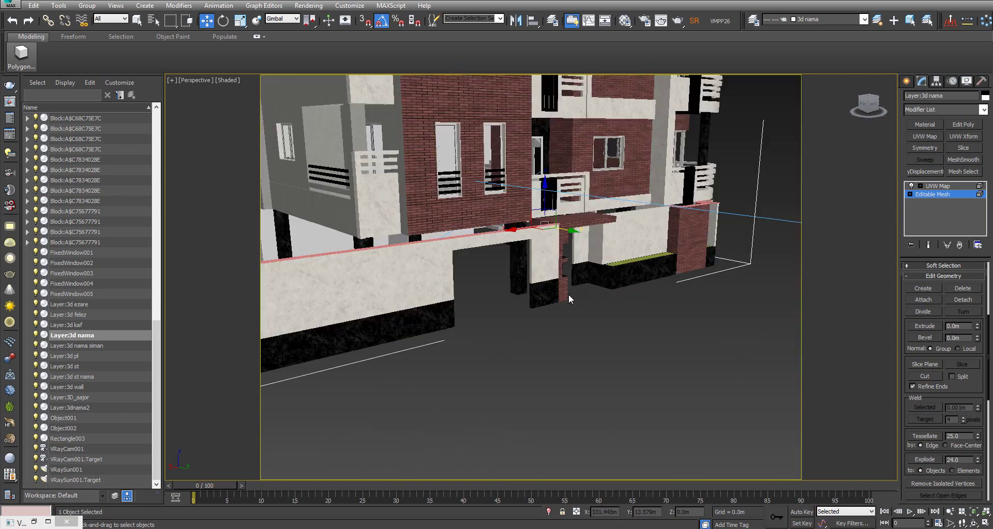
scroll(479, 265, "up", 3)
scroll(479, 265, "up", 3)
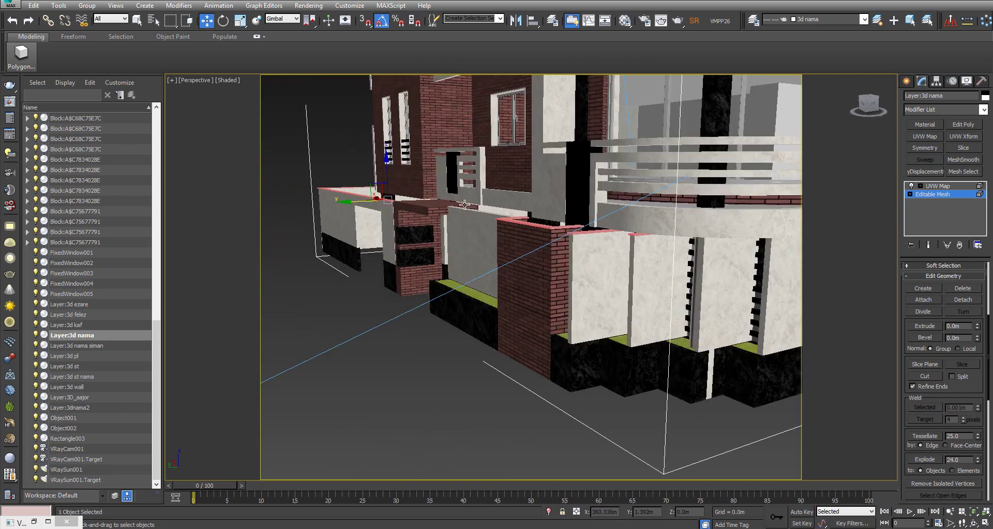
scroll(497, 236, "up", 3)
scroll(499, 234, "down", 3)
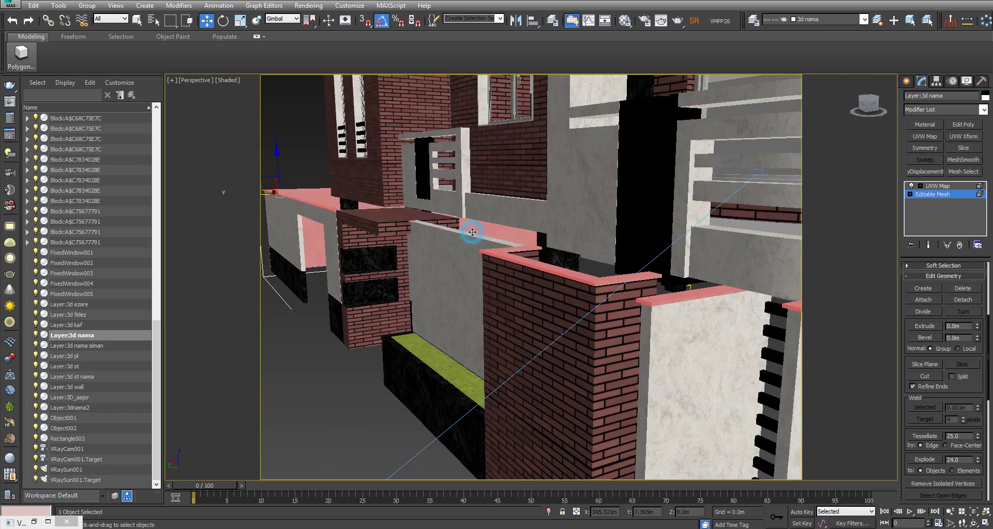
scroll(460, 249, "up", 3)
middle_click_drag(469, 249, 568, 284)
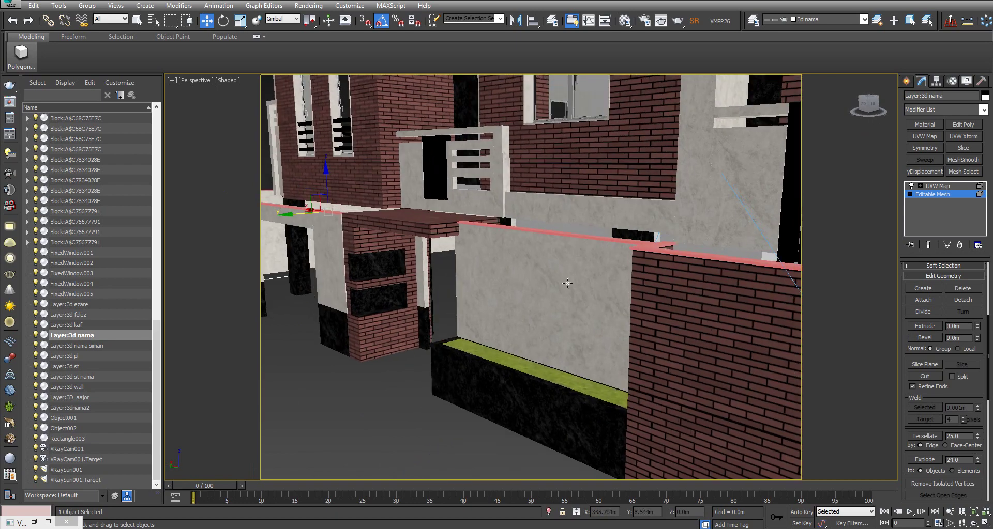
left_click(963, 300)
key("Return")
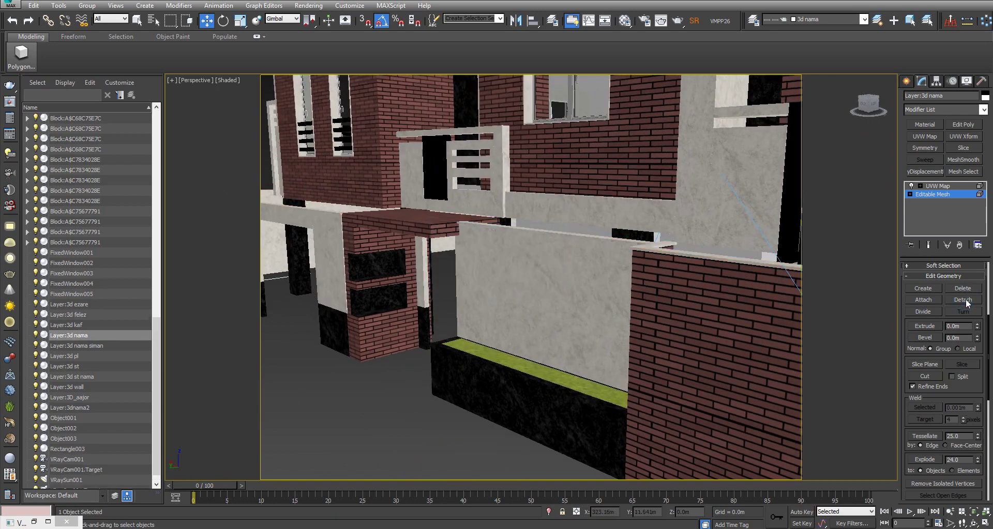
left_click(950, 187)
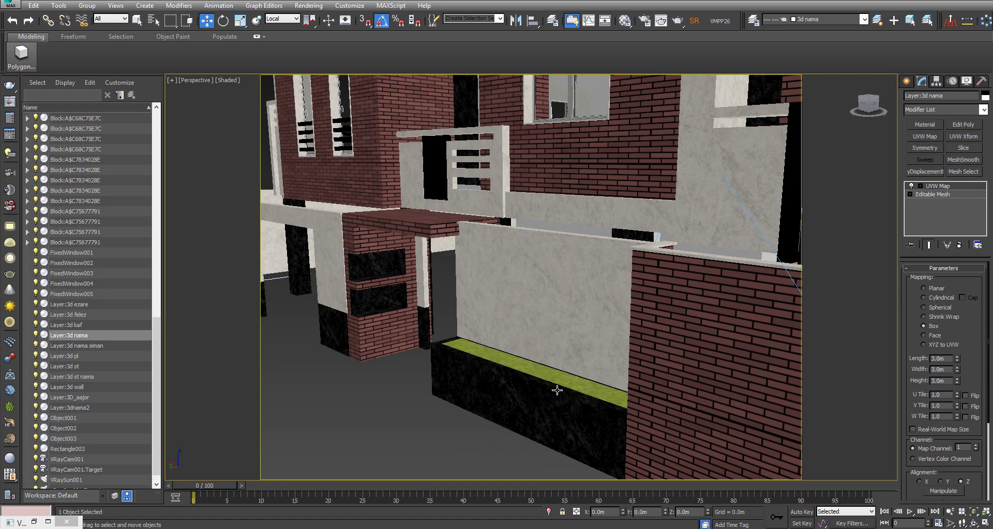
Assign the black marble V-Ray material to the wall cap Object003
left_click(648, 249)
key("m")
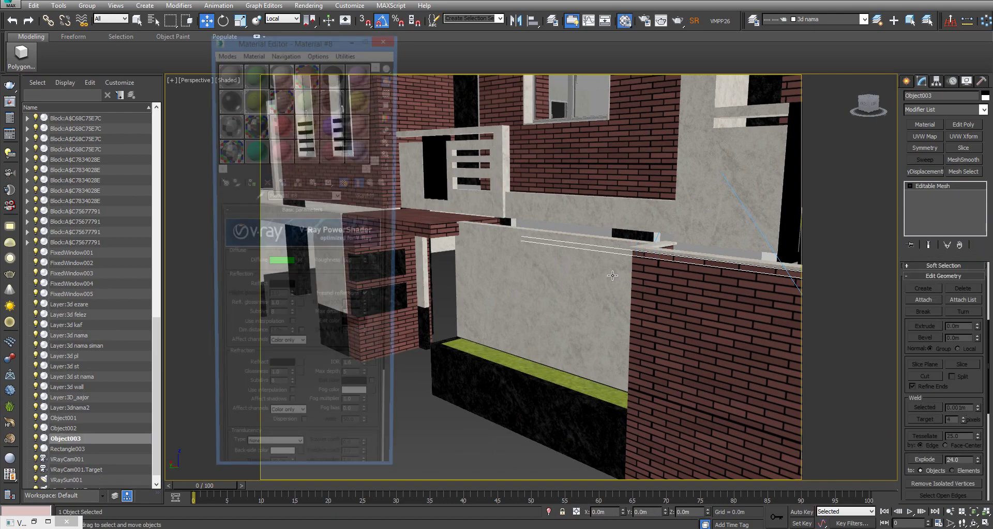
left_click(333, 99)
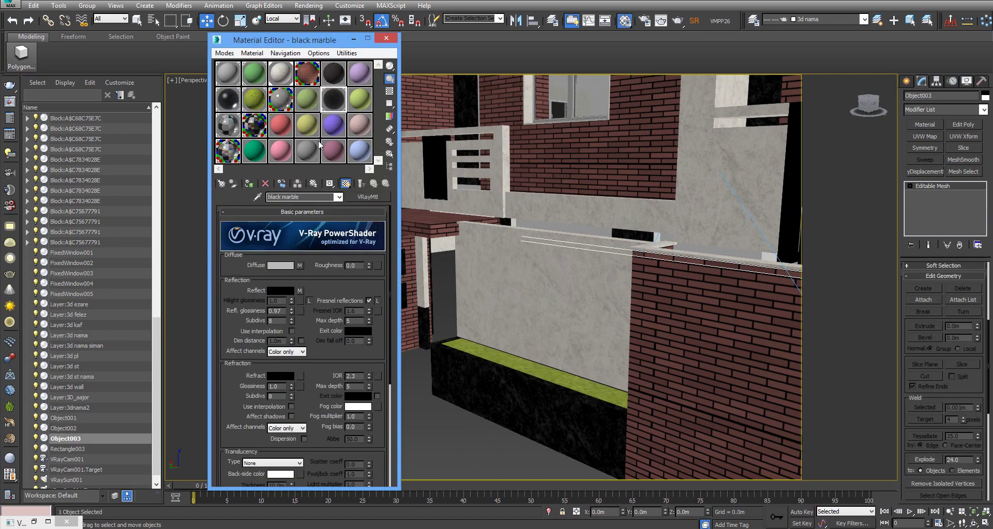
left_click(284, 185)
Copy the 3.0m Box UVW Map from Layer:3d ezare and reselect Object003 to receive it
left_click(646, 243)
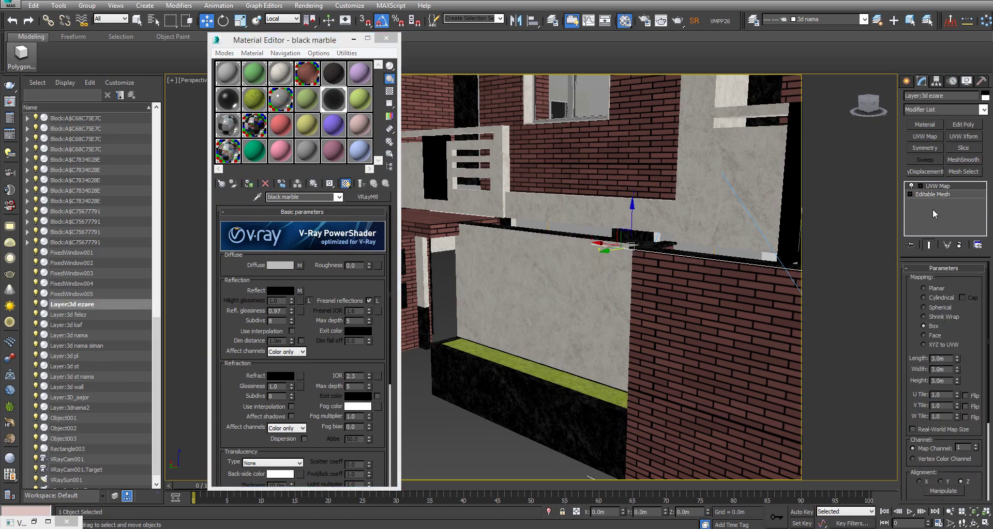
right_click(968, 194)
left_click(902, 227)
left_click(653, 250)
scroll(672, 310, "up", 2)
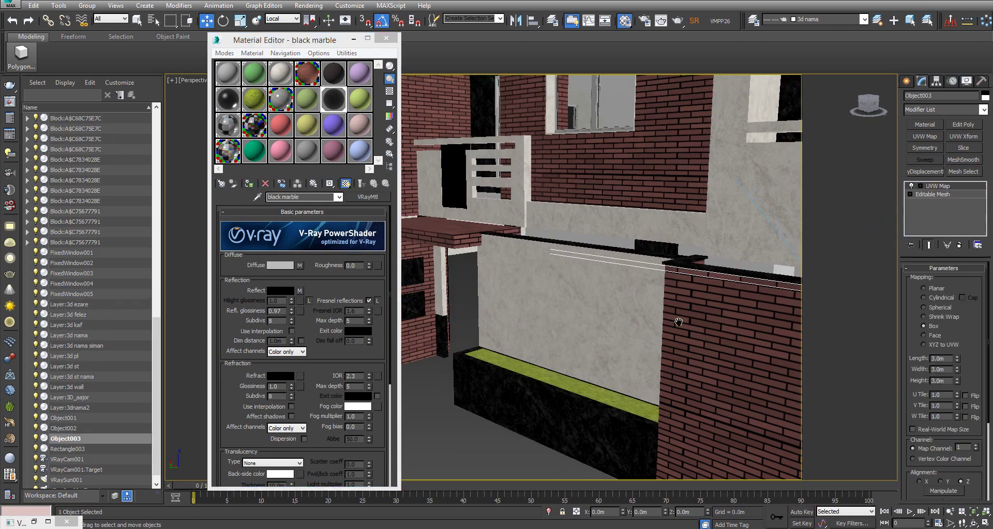
mouse_move(682, 328)
middle_mouse_down()
mouse_move(690, 332)
mouse_move(646, 327)
middle_mouse_up()
scroll(646, 327, "down", 2)
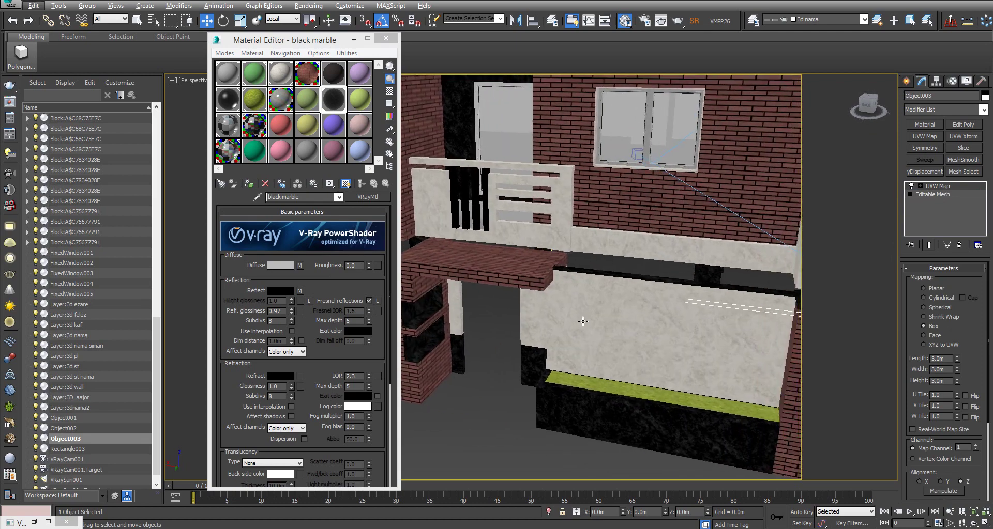
scroll(646, 327, "down", 3)
scroll(646, 328, "down", 3)
middle_click_drag(517, 331, 571, 344)
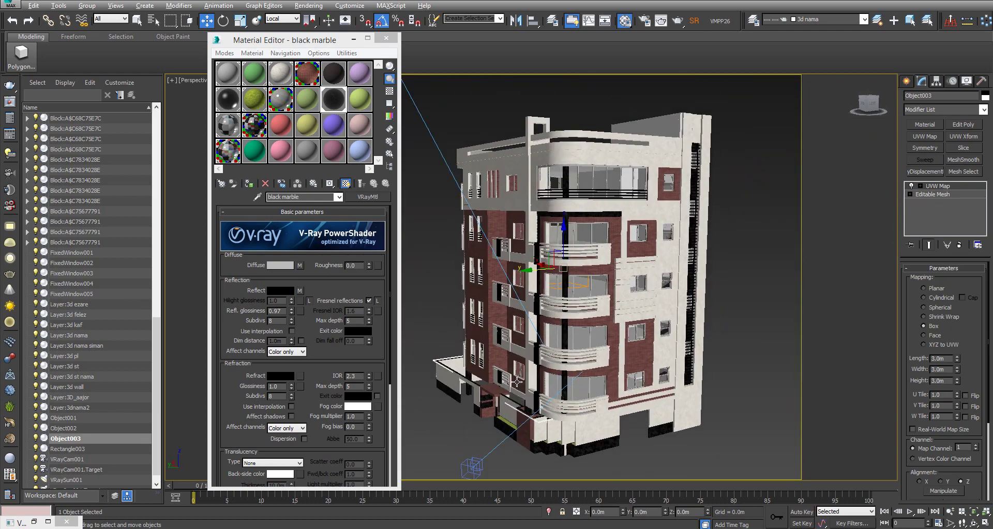